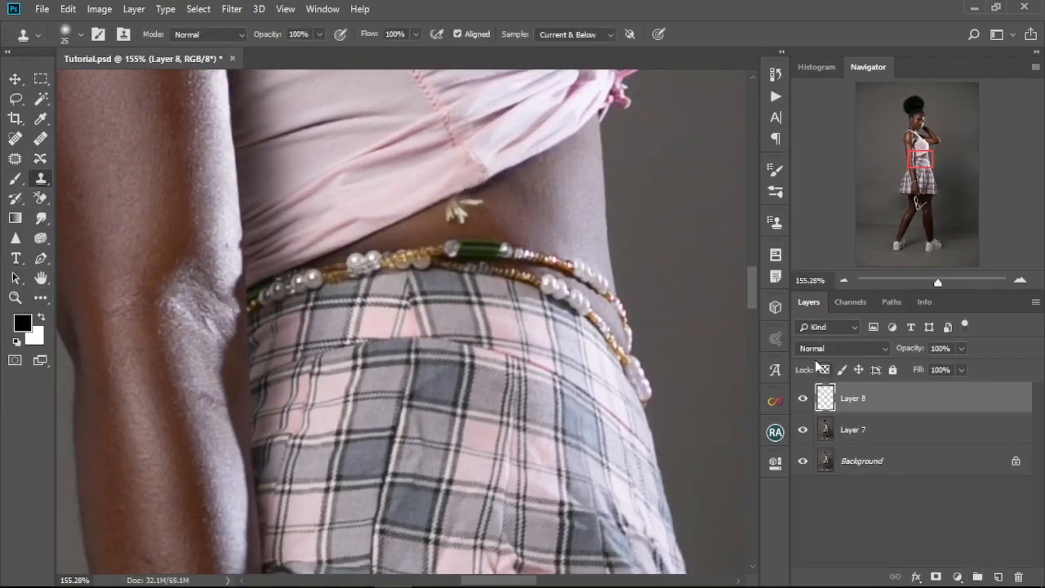
Step: Merge Layer 8 with Layer 7 into a single layer
shift+click(878, 437)
key(ctrl+e)
mouse_move(511, 189)
mouse_down()
mouse_move(490, 222)
mouse_move(501, 230)
mouse_move(500, 221)
mouse_up()
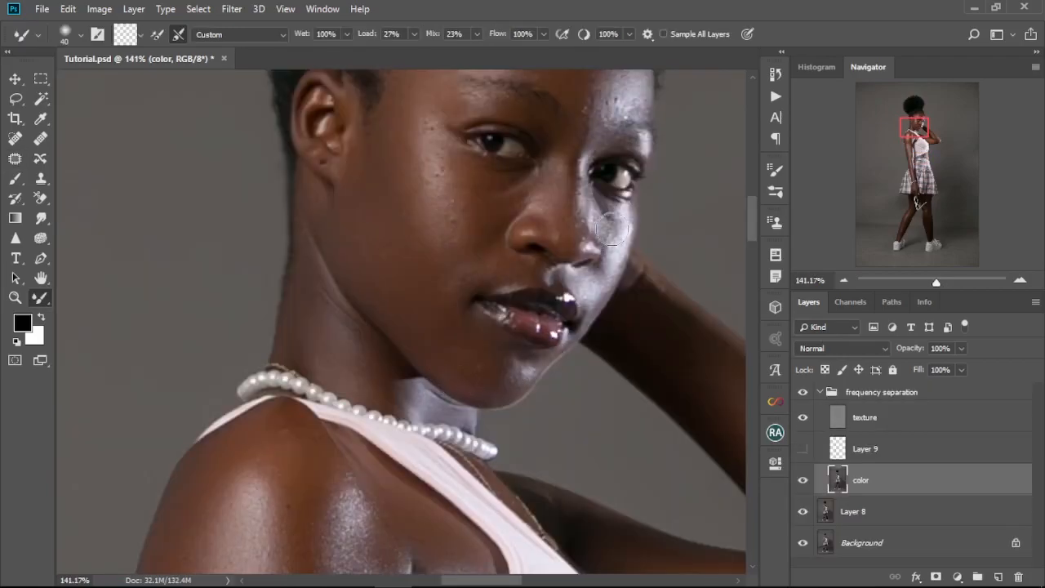
Step: Fine-tune the position of the enlarged hair copy on Layer 3 so that it lines up with the model's head
scroll(578, 277, up, 3)
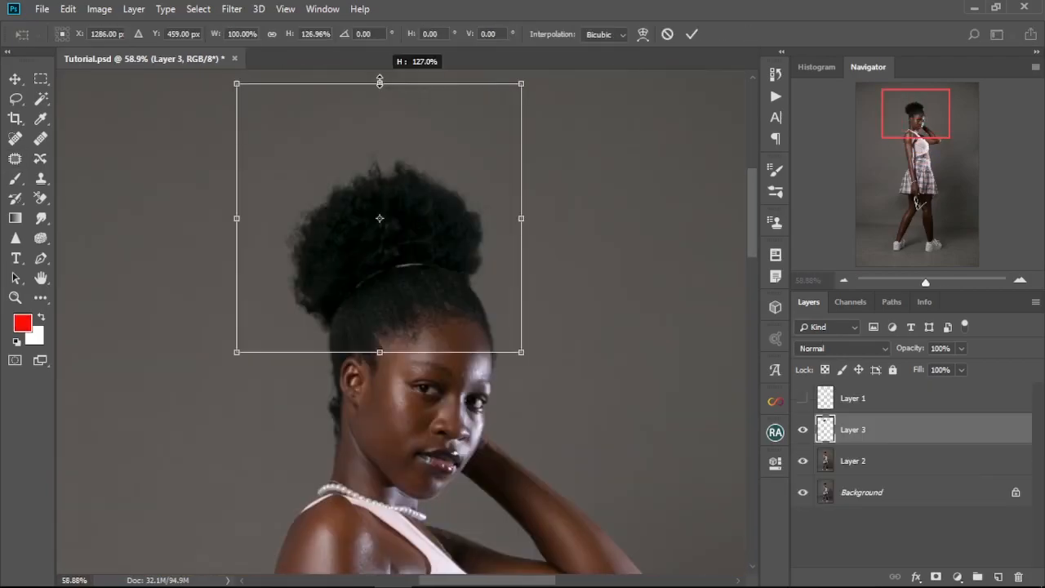
drag(381, 82, 536, 89)
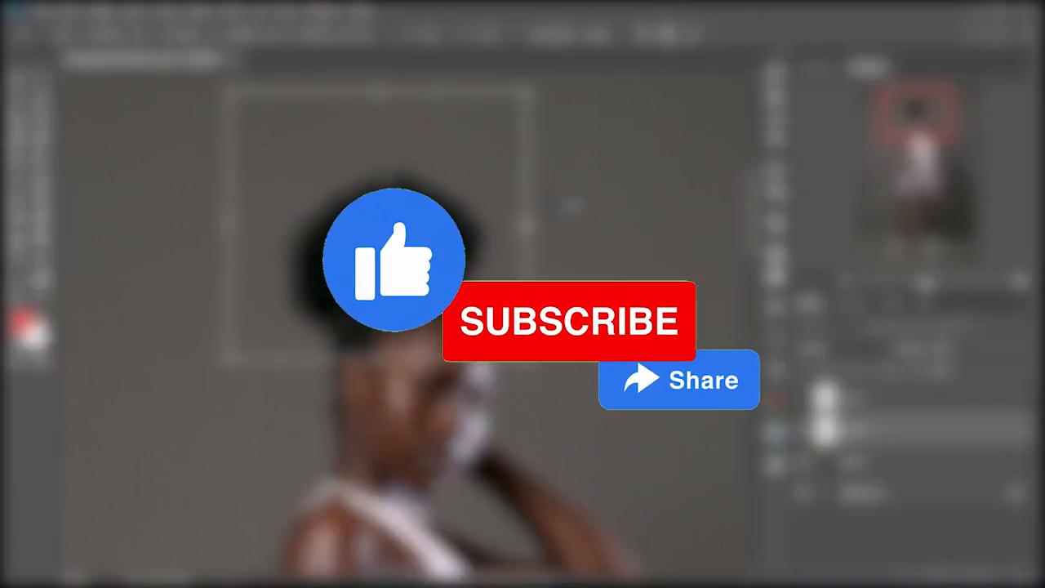
scroll(282, 211, down, 2)
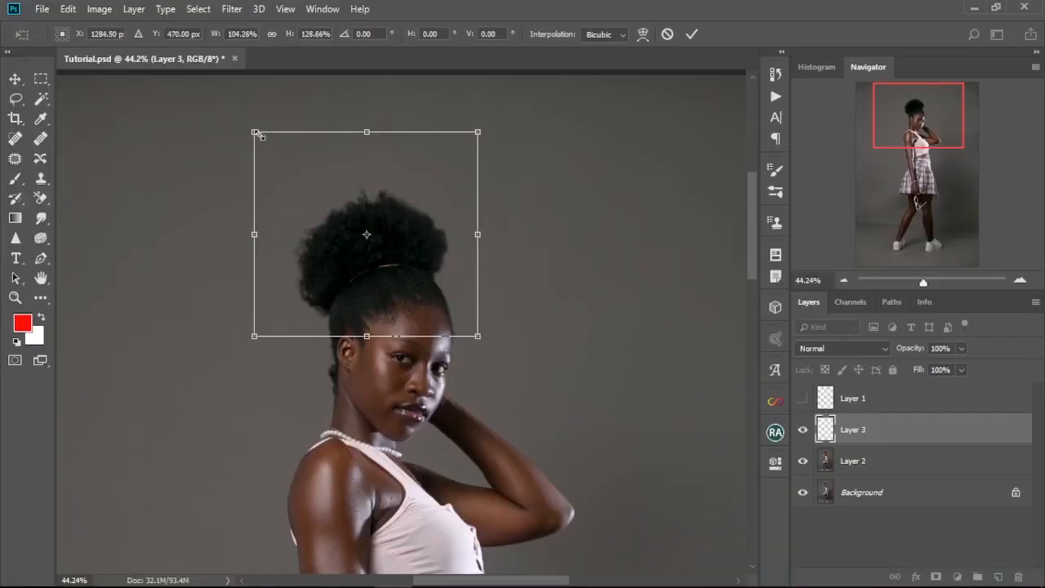
key(Left)
key(Left)
key(Left)
key(Down)
key(Down)
key(Down)
key(Down)
key(Down)
key(Up)
key(Up)
key(Up)
key(Up)
key(Up)
key(Up)
key(Up)
key(Up)
key(Up)
key(Up)
key(Up)
key(Up)
key(Up)
key(Up)
key(Down)
key(Down)
key(Down)
key(Down)
key(Down)
key(Down)
key(Down)
key(Right)
key(Right)
key(Right)
key(Right)
key(Right)
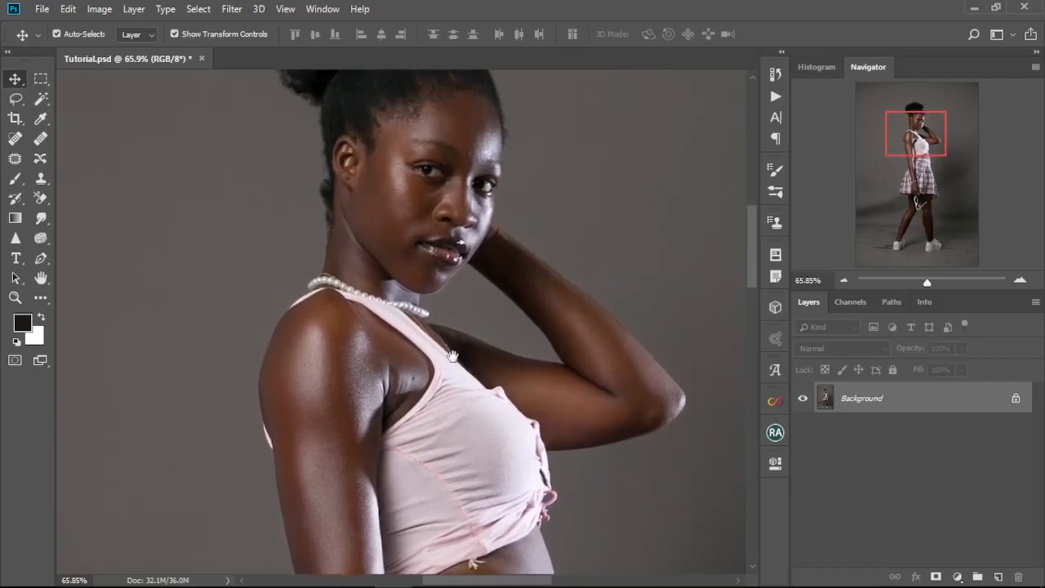
Step: Add a new empty layer above the Background and open the Brush tool's brush settings
drag(459, 368, 457, 233)
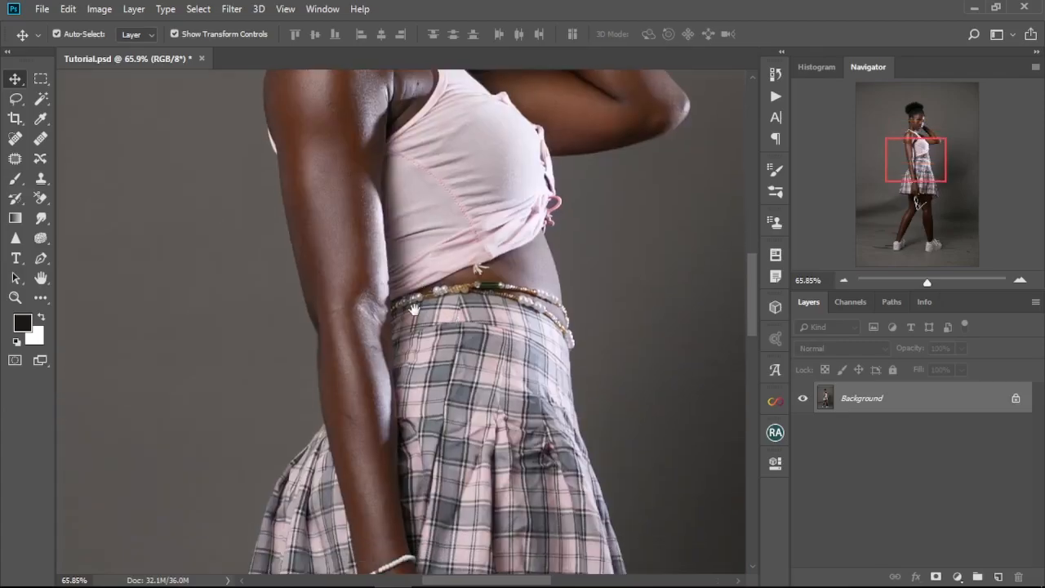
drag(411, 345, 409, 262)
drag(445, 469, 422, 301)
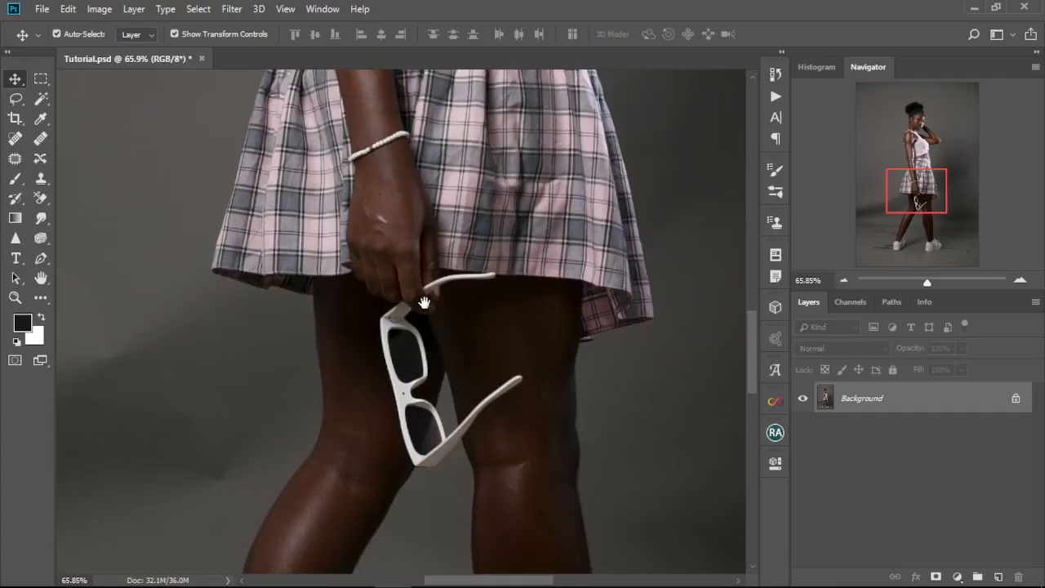
drag(371, 561, 404, 381)
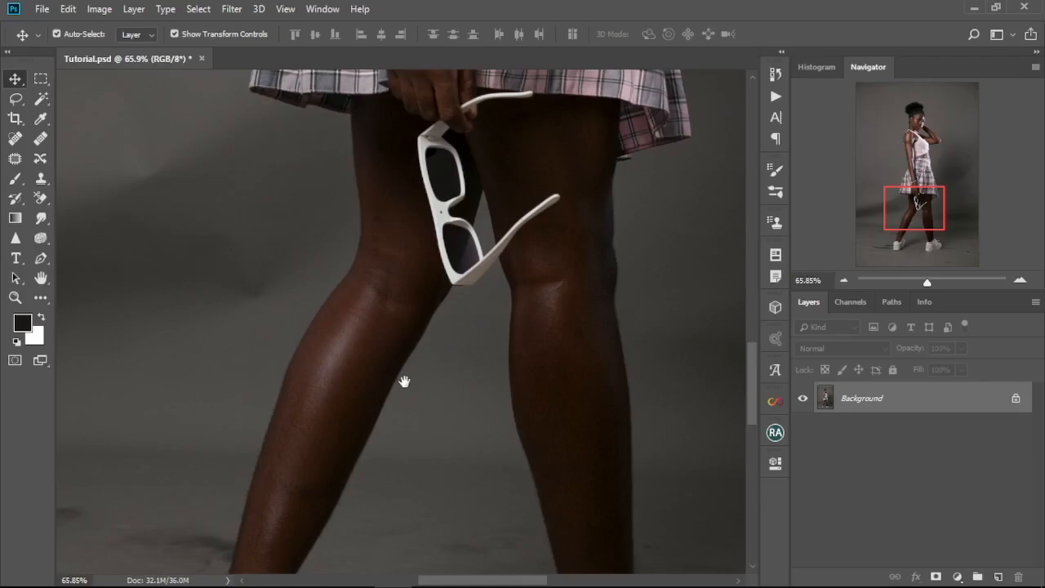
scroll(404, 381, up, 15)
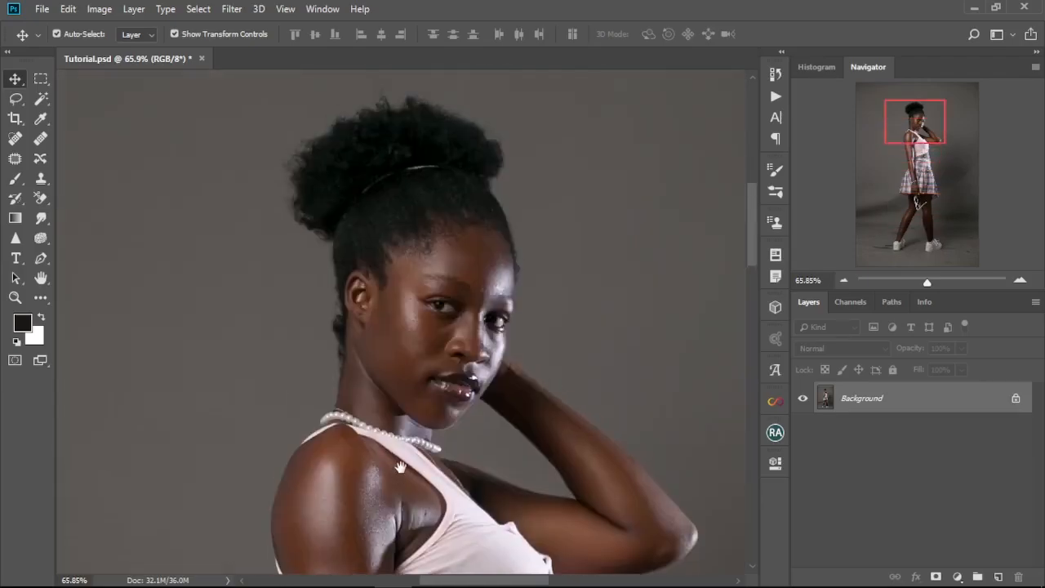
key(ctrl+shift+alt+n)
key(b)
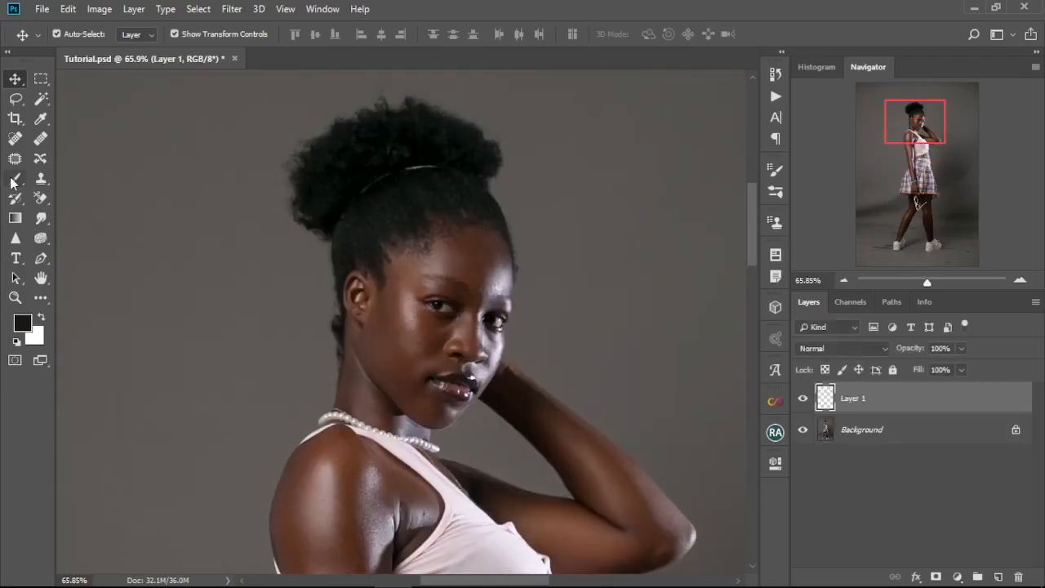
click(81, 34)
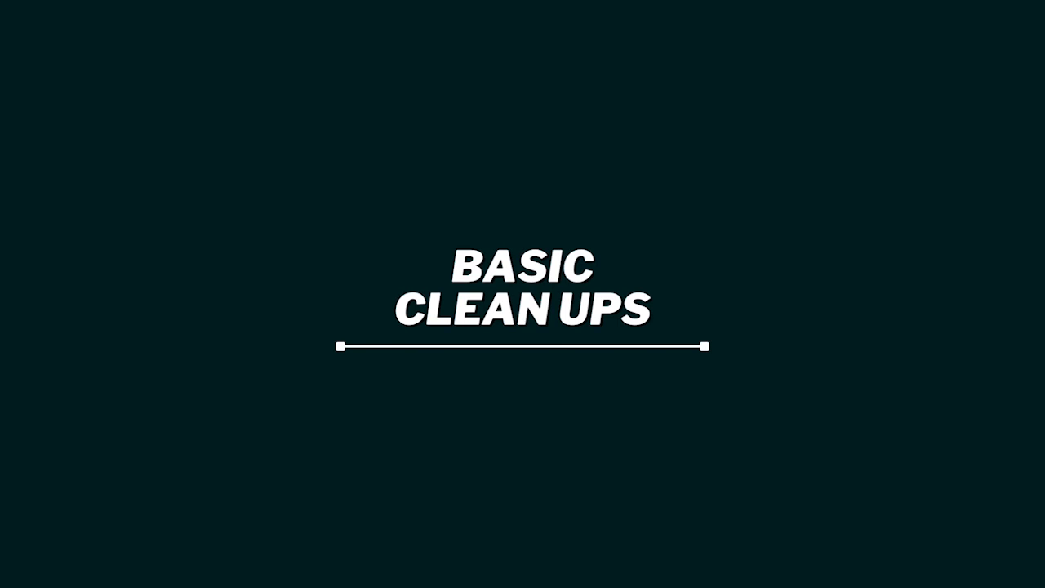
Step: Hide the red mark-up on Layer 1 and duplicate the Background layer
click(803, 399)
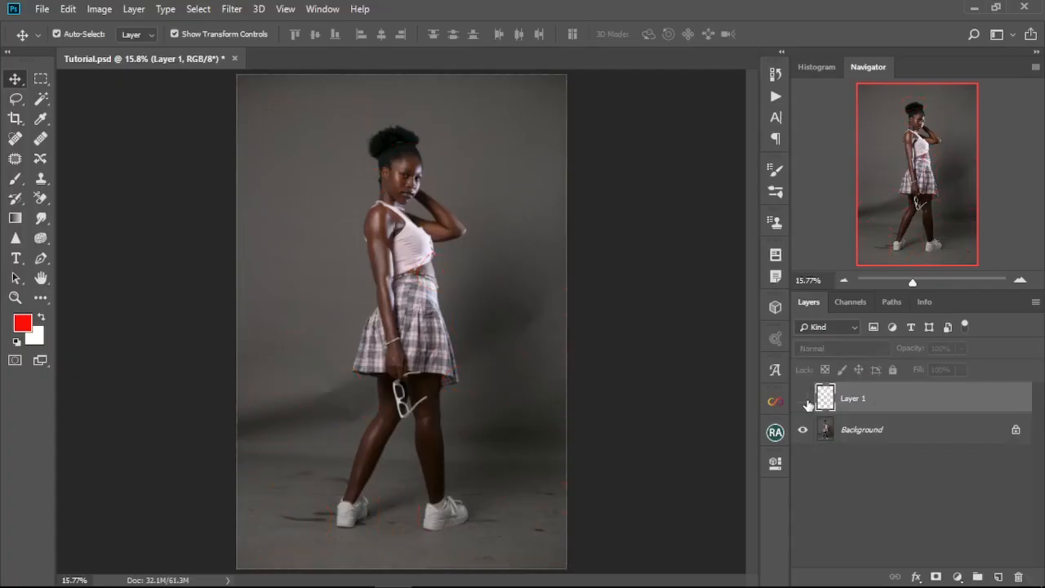
click(877, 433)
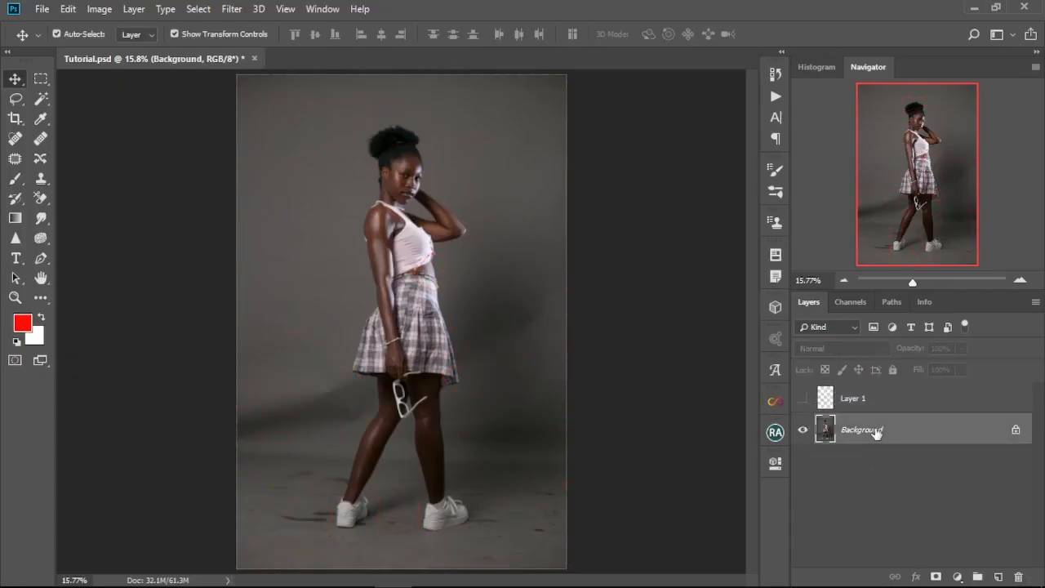
key(ctrl+j)
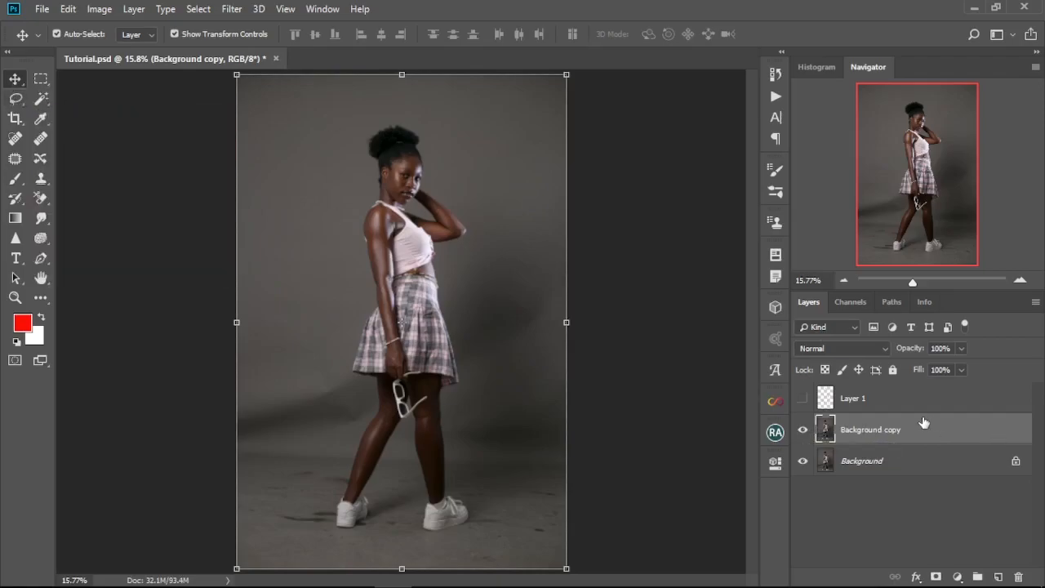
Step: Remove the dark marks from the studio floor around the model's right-hand shoe with the Patch tool on the duplicated layer
scroll(361, 222, up, 3)
scroll(362, 222, down, 3)
scroll(424, 485, up, 4)
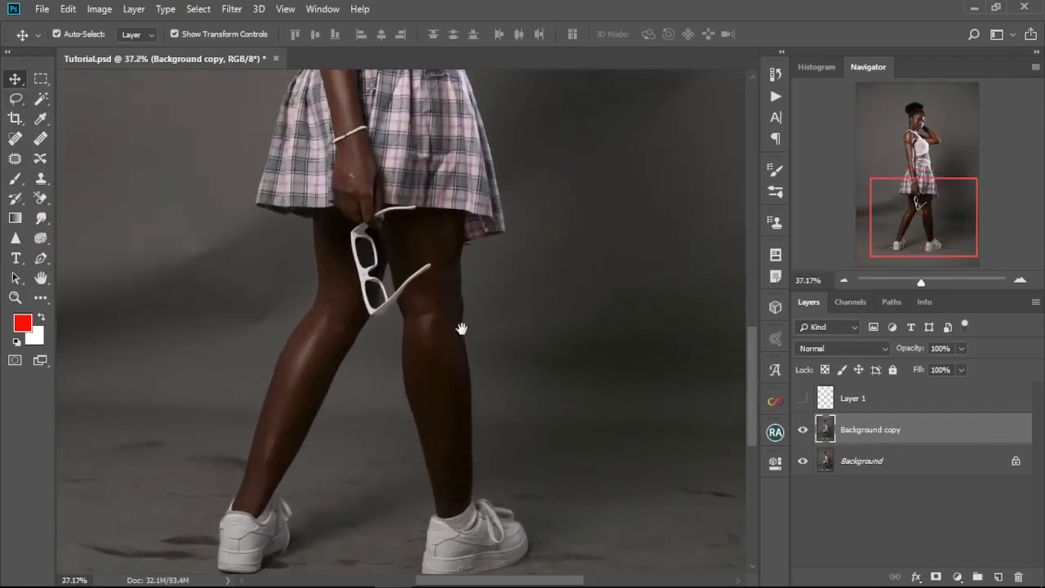
drag(462, 328, 403, 154)
scroll(490, 381, up, 1)
key(j)
drag(571, 273, 497, 310)
mouse_move(526, 353)
mouse_down()
mouse_move(573, 362)
mouse_move(425, 362)
mouse_up()
drag(388, 426, 469, 466)
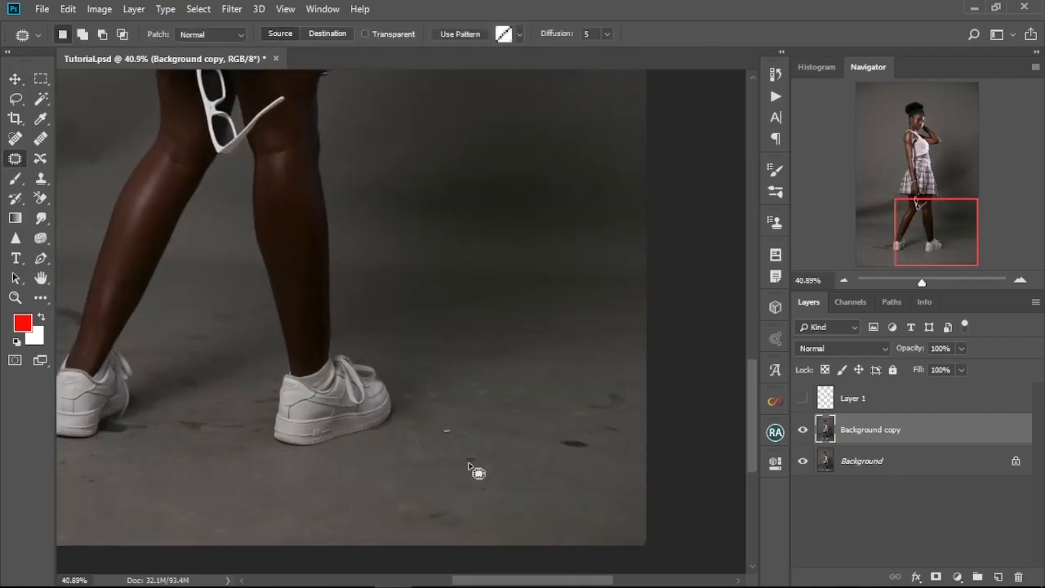
drag(563, 408, 566, 399)
drag(571, 403, 537, 413)
drag(457, 485, 507, 412)
mouse_move(445, 442)
mouse_down()
mouse_move(466, 414)
mouse_move(445, 441)
mouse_up()
drag(482, 440, 530, 425)
Step: Patch away the dark streaks on the floor to the left of the model's shoes and clear the selection
drag(269, 400, 486, 406)
drag(312, 391, 444, 423)
drag(425, 377, 421, 391)
drag(336, 388, 325, 432)
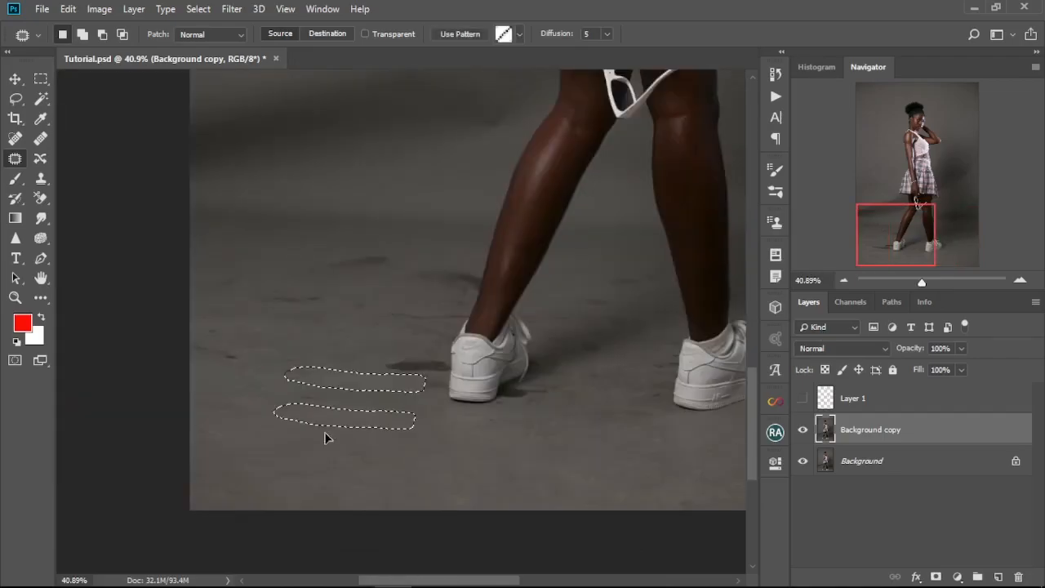
drag(325, 326, 350, 467)
drag(394, 418, 389, 412)
drag(387, 404, 329, 395)
drag(488, 422, 412, 421)
key(ctrl+d)
Step: Patch the dark shadow band across the backdrop to the left of the model's skirt and knees
drag(553, 443, 552, 571)
drag(215, 473, 508, 436)
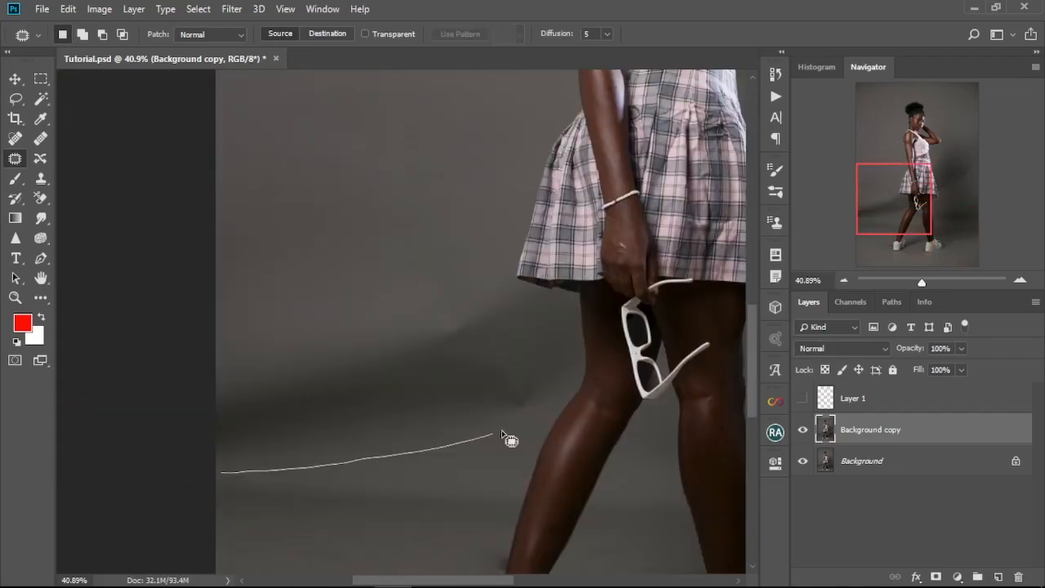
drag(727, 274, 260, 443)
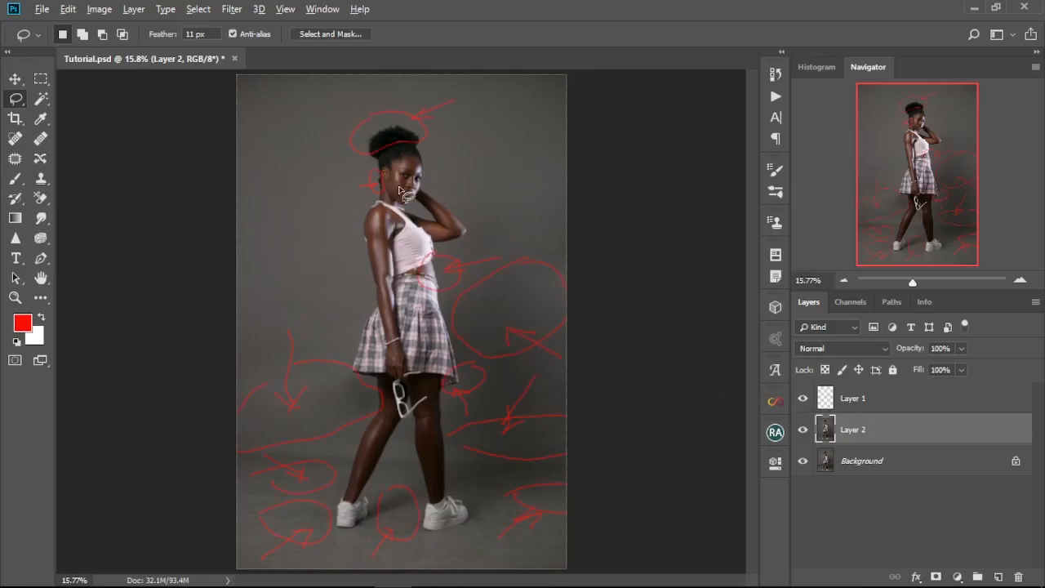
Step: Check the marked problem areas around the head and waist, and hide the red mark-up on Layer 1
scroll(399, 193, up, 5)
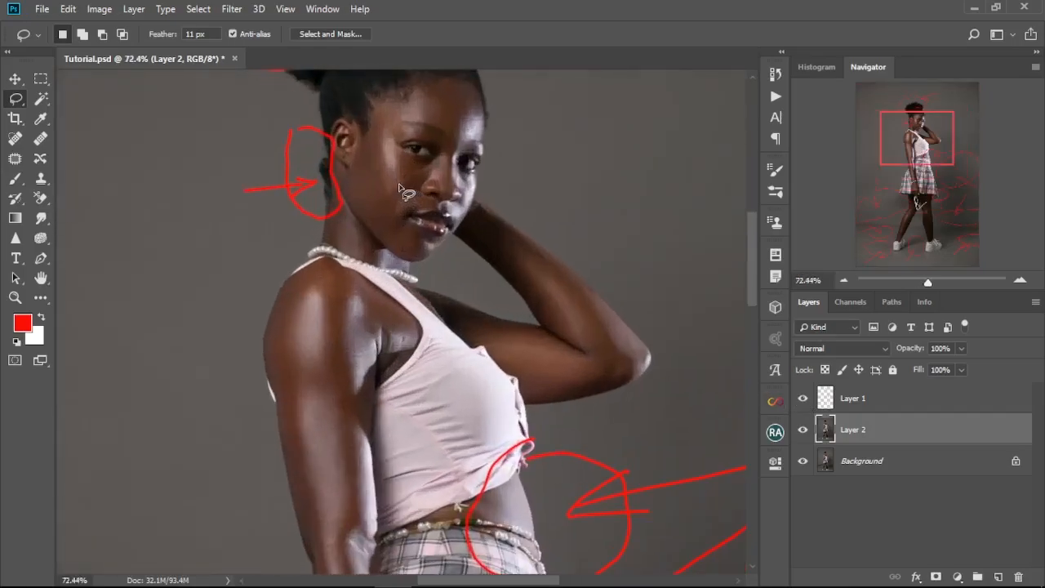
mouse_move(396, 204)
mouse_down()
mouse_move(384, 373)
mouse_move(406, 411)
mouse_move(422, 371)
mouse_move(423, 421)
mouse_up()
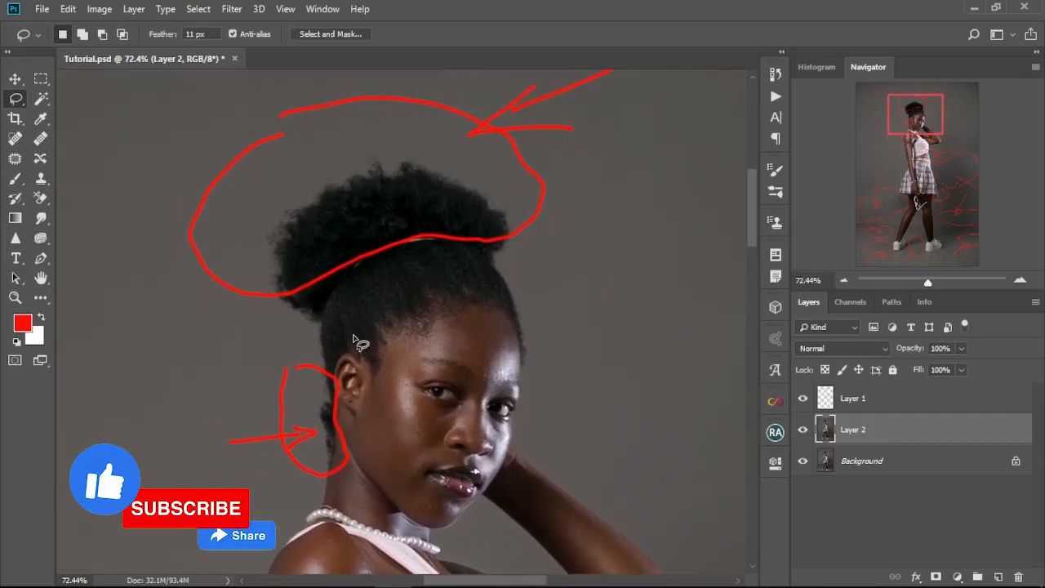
key(ctrl+0)
click(803, 399)
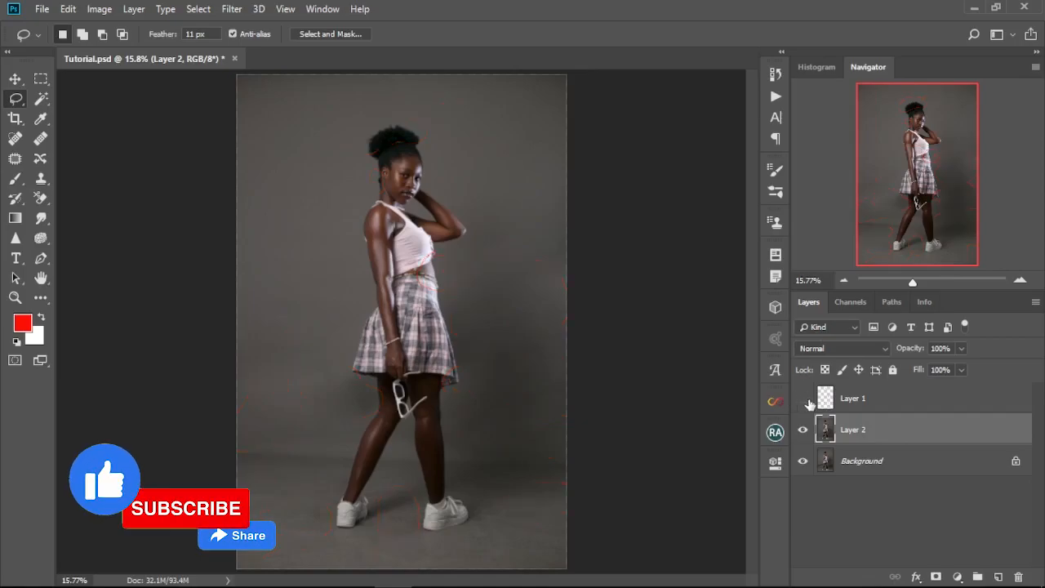
Step: Select the hair bun and surrounding backdrop with the Lasso tool at 11 px feather and copy it to a new layer
scroll(365, 152, up, 2)
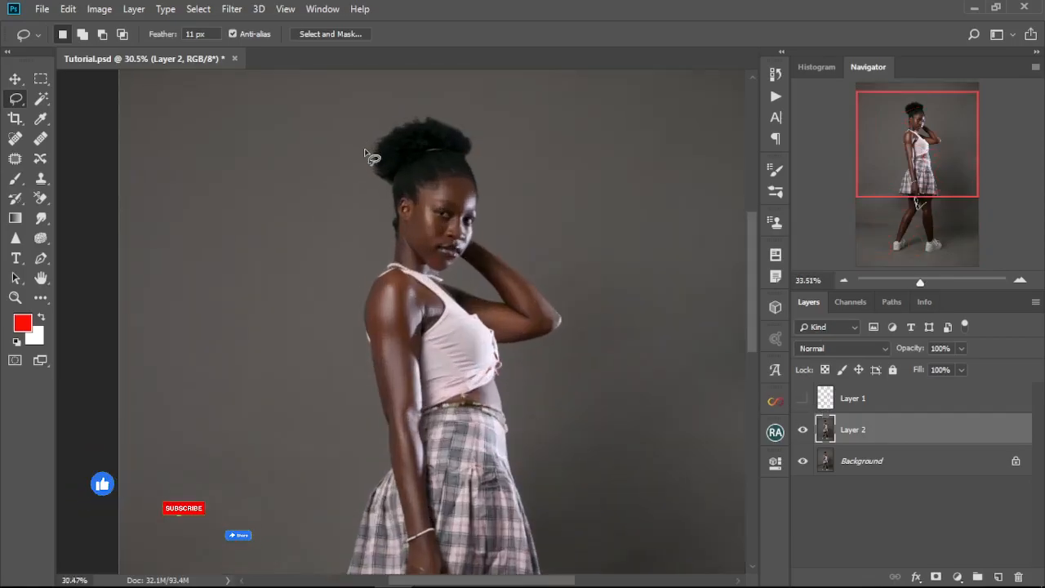
scroll(365, 152, up, 4)
scroll(380, 268, up, 1)
scroll(380, 268, down, 3)
right_click(15, 98)
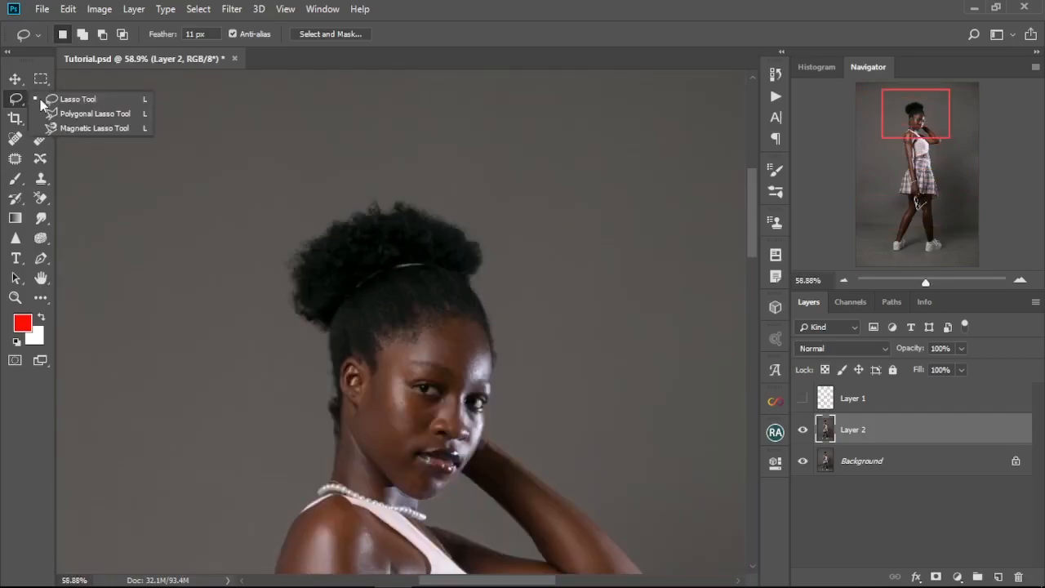
click(40, 99)
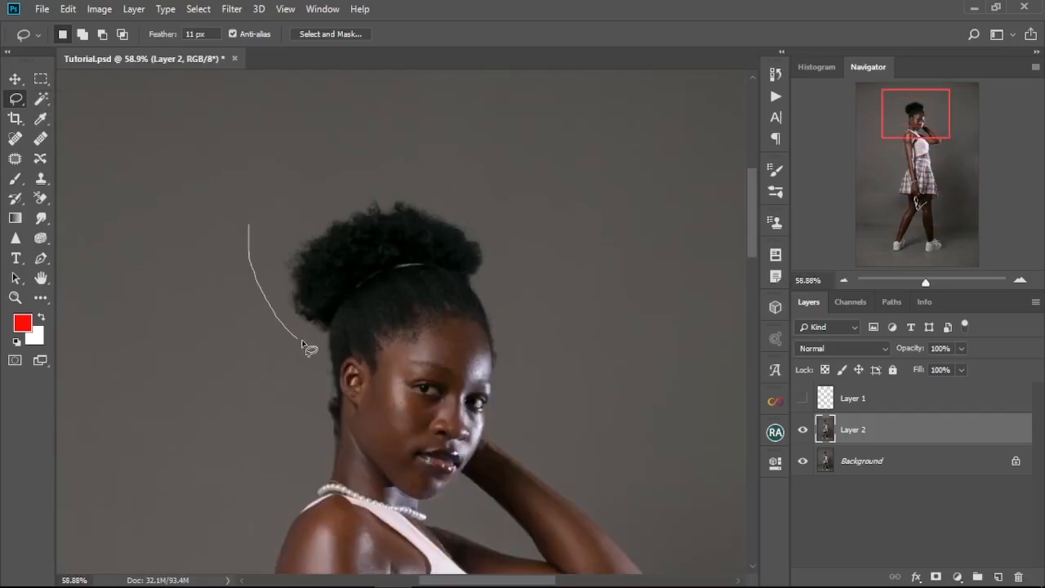
drag(412, 263, 253, 250)
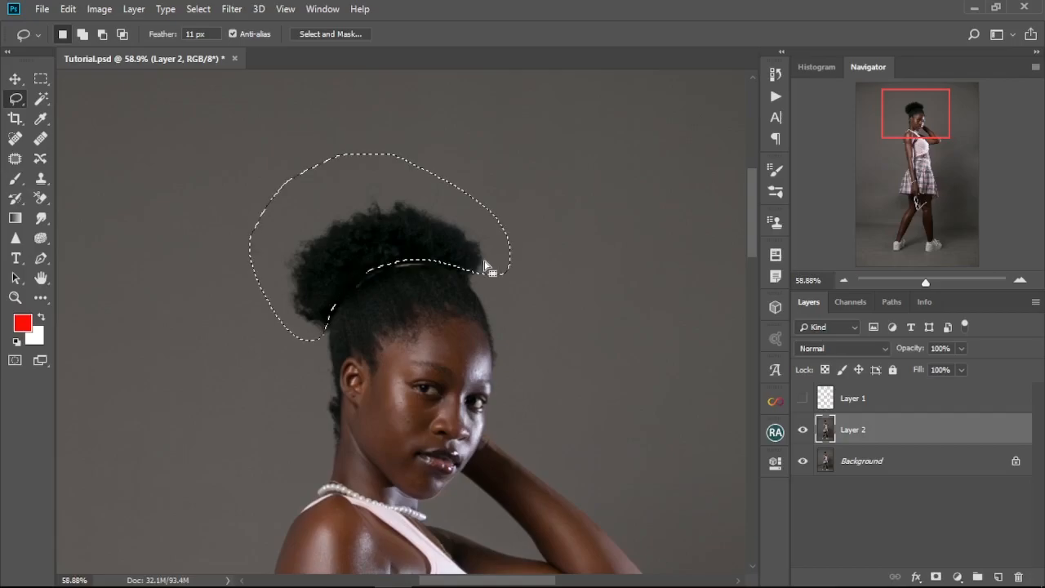
key(ctrl+j)
Step: Scale the copied hair bun to about 104% width and 129% height and nudge it into place on the head
key(ctrl+t)
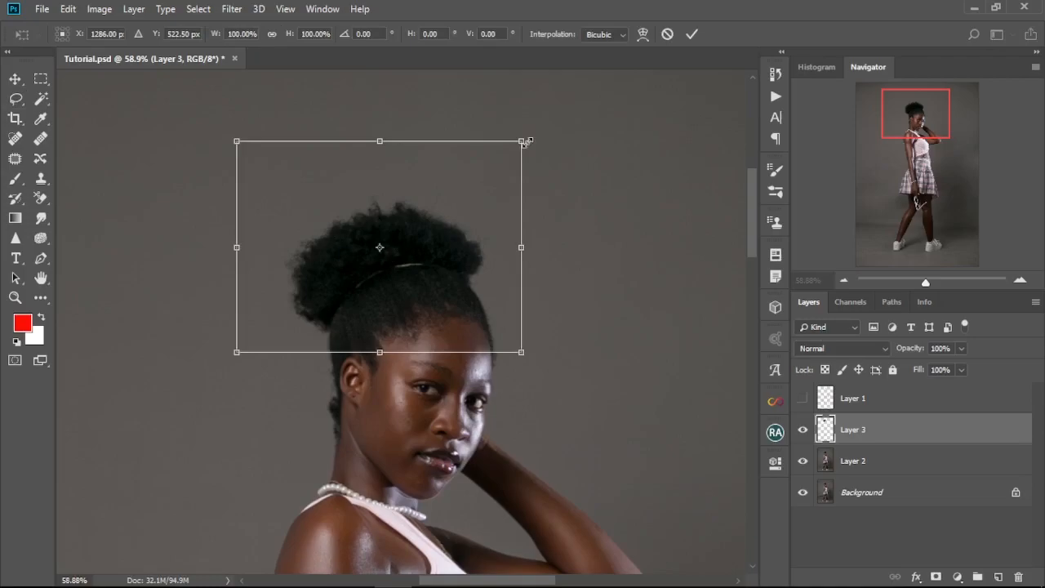
drag(383, 128, 382, 97)
drag(521, 97, 534, 90)
drag(236, 225, 228, 225)
drag(380, 352, 383, 364)
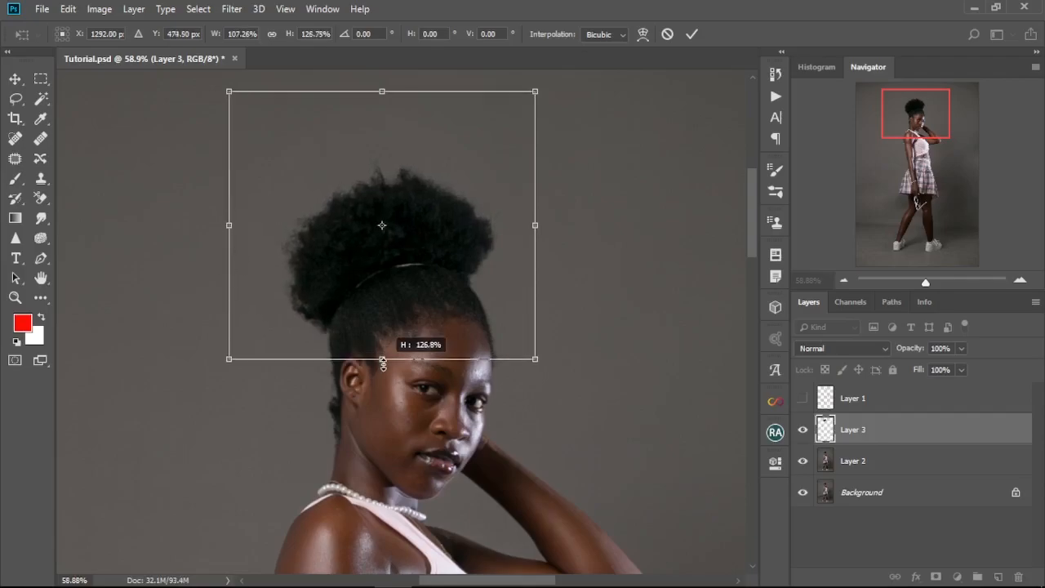
scroll(329, 270, down, 2)
drag(249, 129, 253, 131)
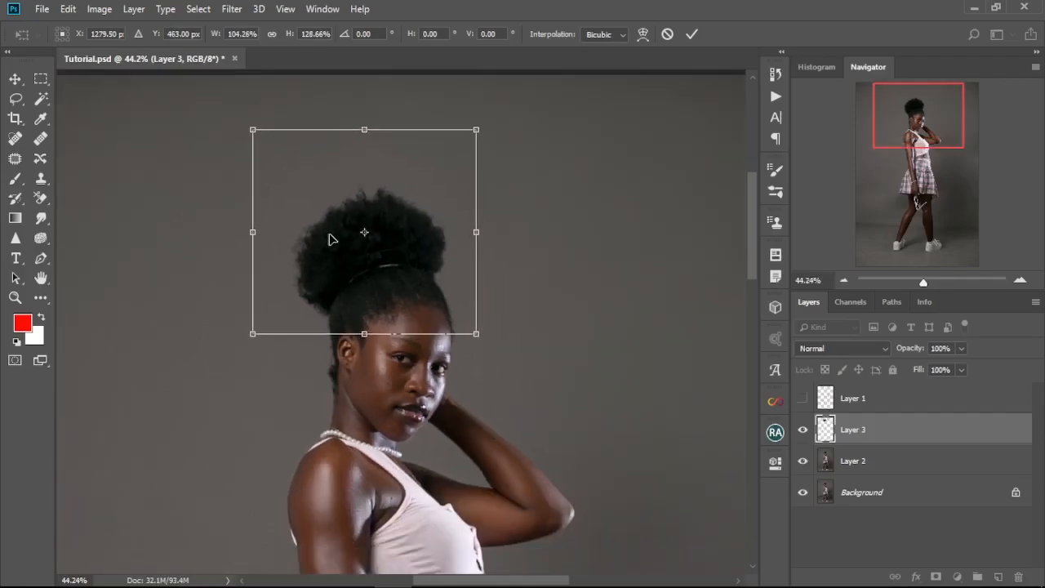
key(Right)
key(Right)
key(Right)
key(Right)
key(Right)
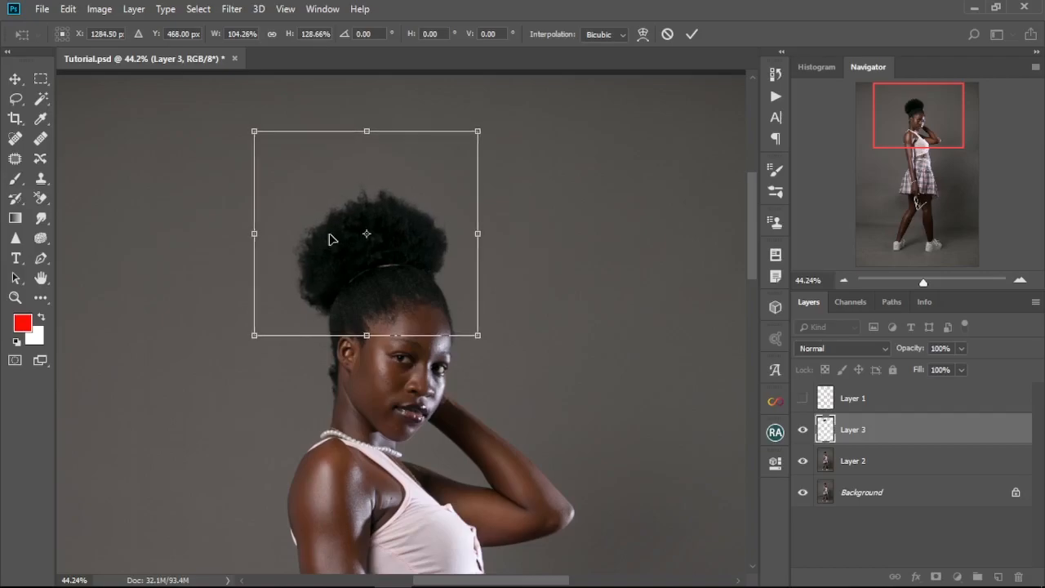
Step: Warp the copied hair outward along its sides and top to shape a fuller, rounder bun
right_click(398, 250)
click(442, 337)
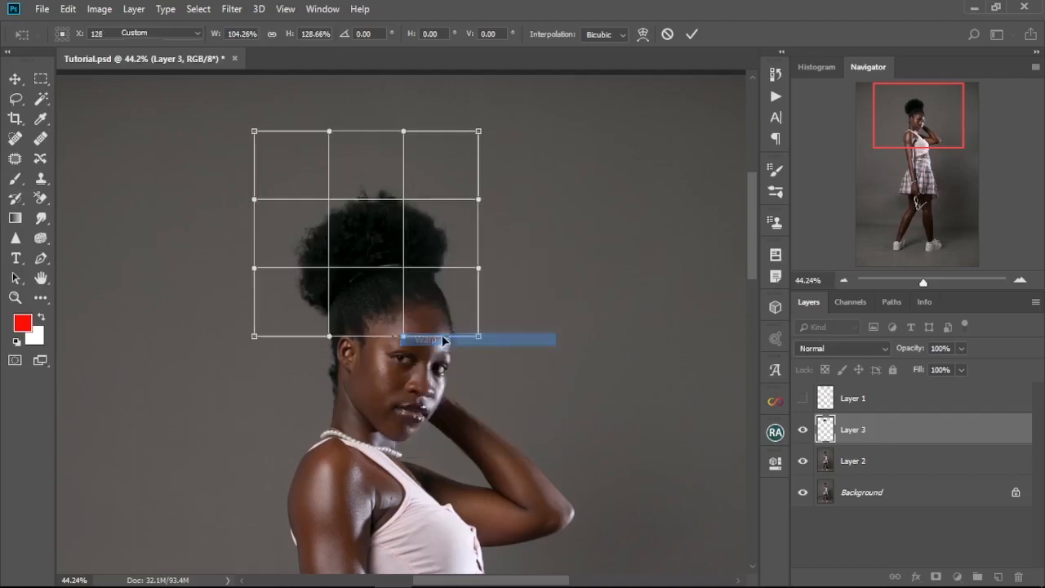
drag(252, 200, 228, 198)
drag(254, 268, 235, 268)
drag(329, 131, 325, 109)
drag(323, 199, 320, 181)
drag(479, 131, 483, 128)
drag(409, 128, 409, 113)
drag(482, 196, 476, 209)
drag(410, 193, 417, 189)
drag(479, 336, 462, 348)
mouse_move(476, 210)
mouse_down()
mouse_move(464, 197)
mouse_move(481, 196)
mouse_up()
drag(411, 192, 413, 188)
drag(338, 190, 323, 178)
Step: Apply the hair warp and compare the whole photo with and without Layer 3
scroll(359, 387, down, 4)
scroll(359, 392, down, 5)
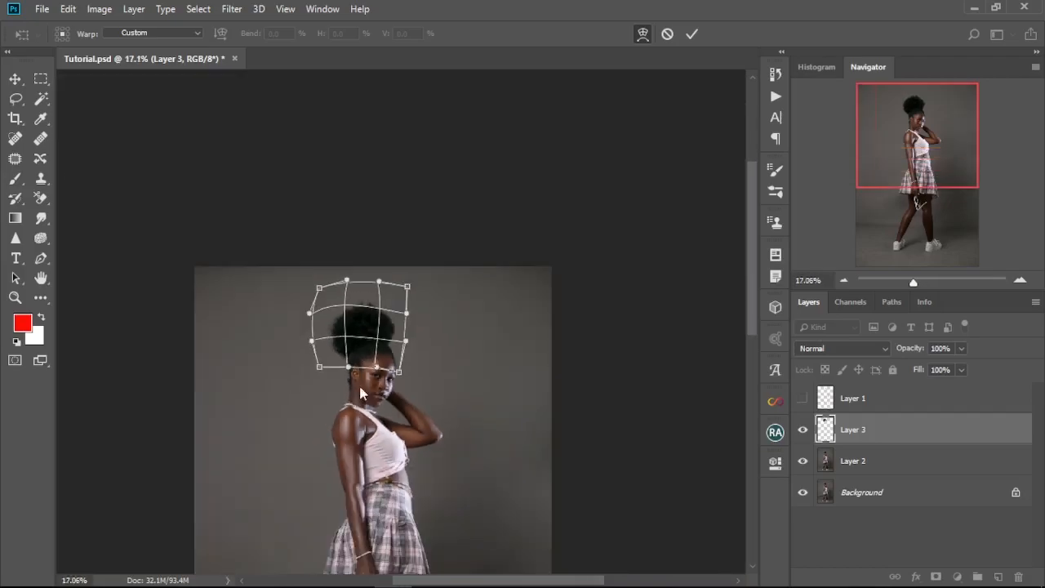
drag(382, 460, 399, 265)
scroll(401, 260, down, 2)
scroll(403, 256, up, 10)
drag(439, 216, 453, 454)
click(693, 34)
click(802, 432)
click(802, 433)
click(801, 432)
click(801, 433)
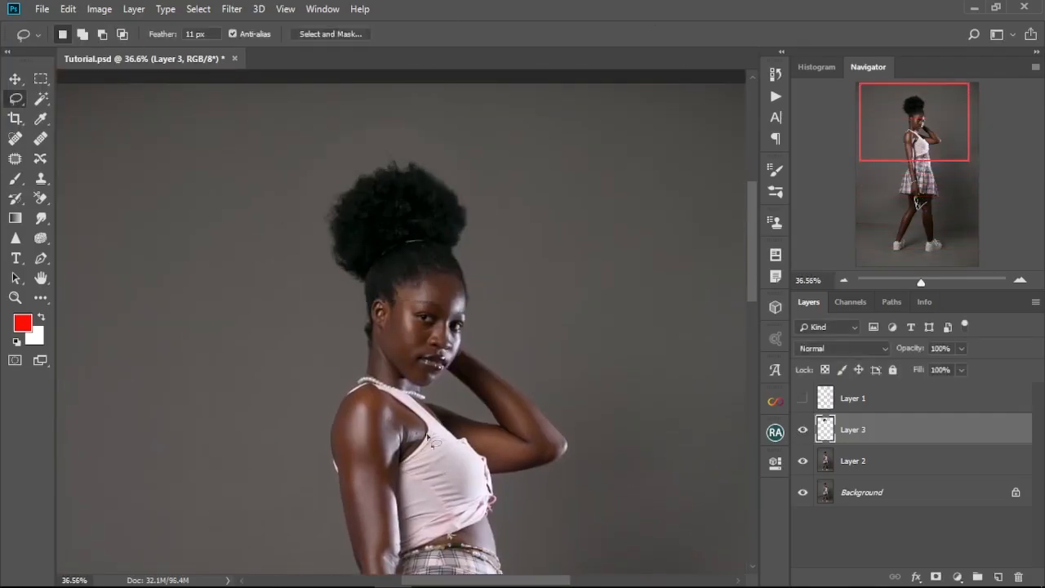
key(ctrl+0)
click(801, 432)
click(801, 433)
click(802, 433)
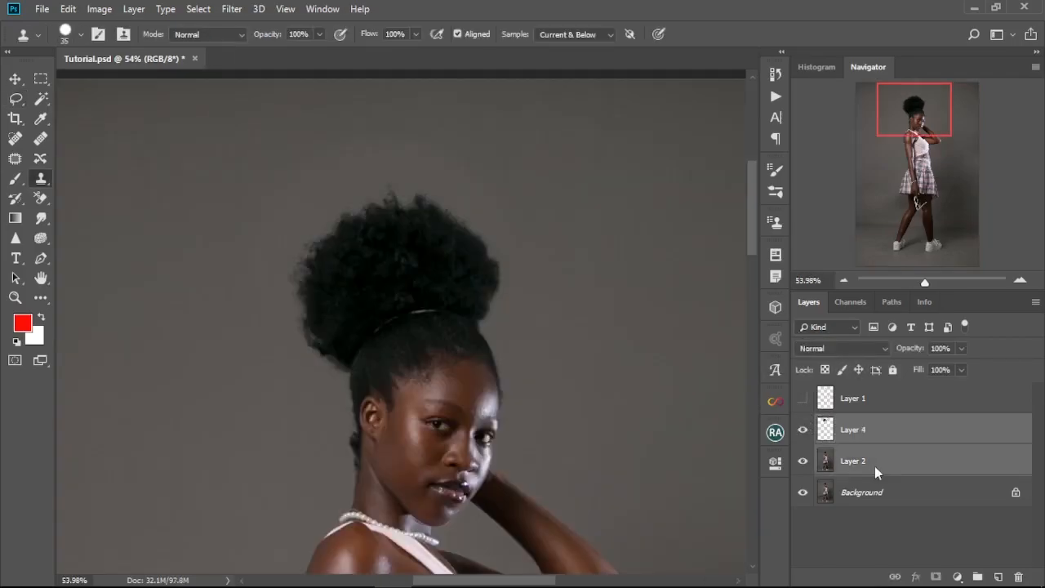
Step: Merge the two selected retouching layers above the Background into one layer
right_click(874, 466)
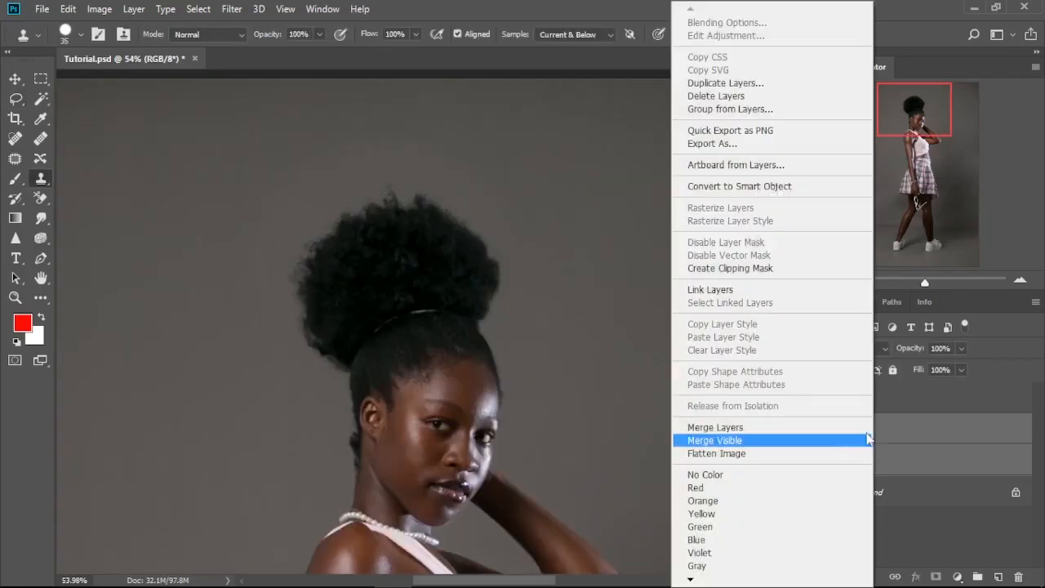
click(754, 430)
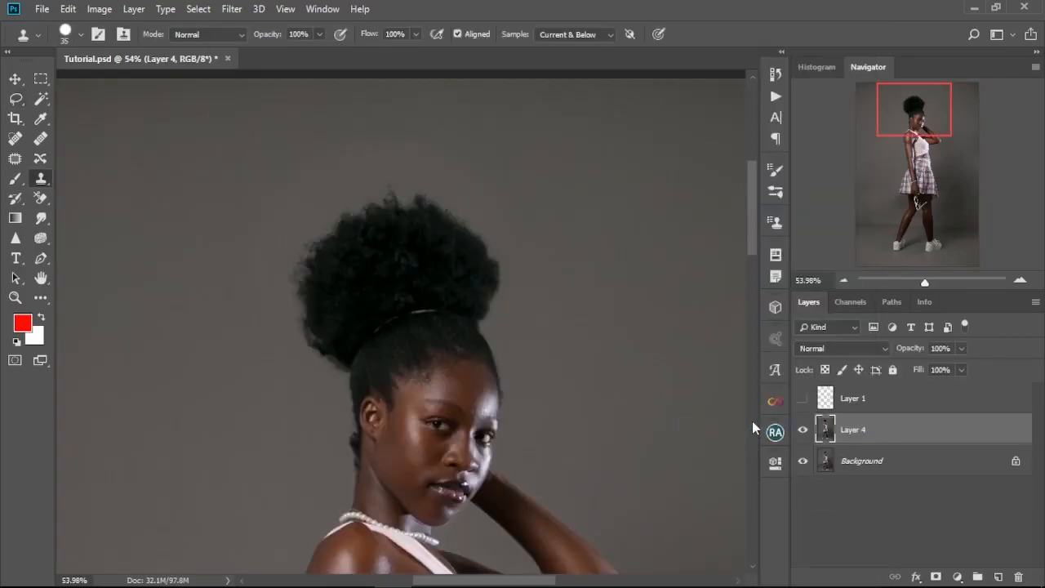
Step: Convert Layer 4 to a Smart Object
key(ctrl+0)
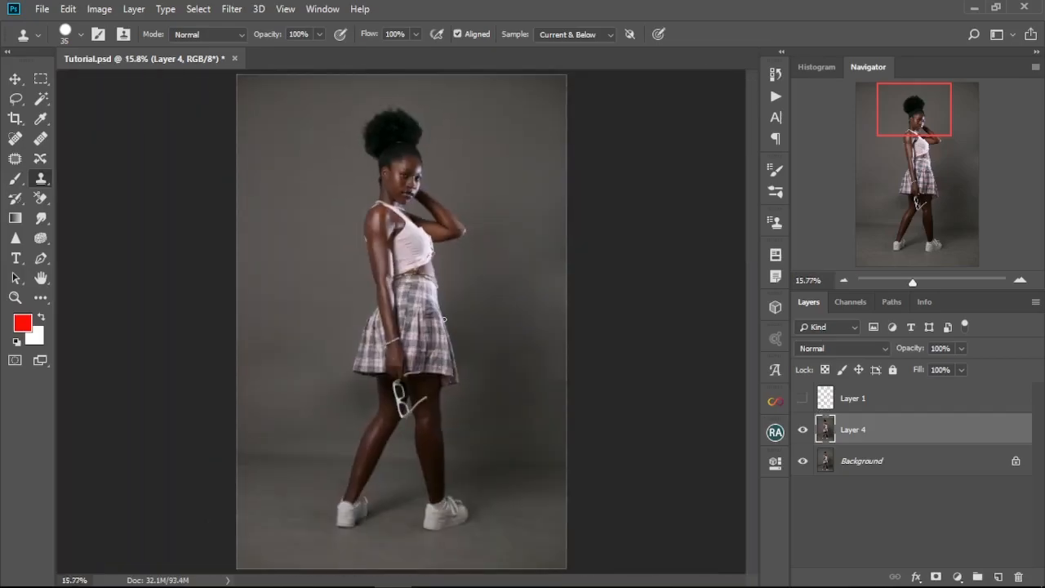
scroll(380, 154, up, 5)
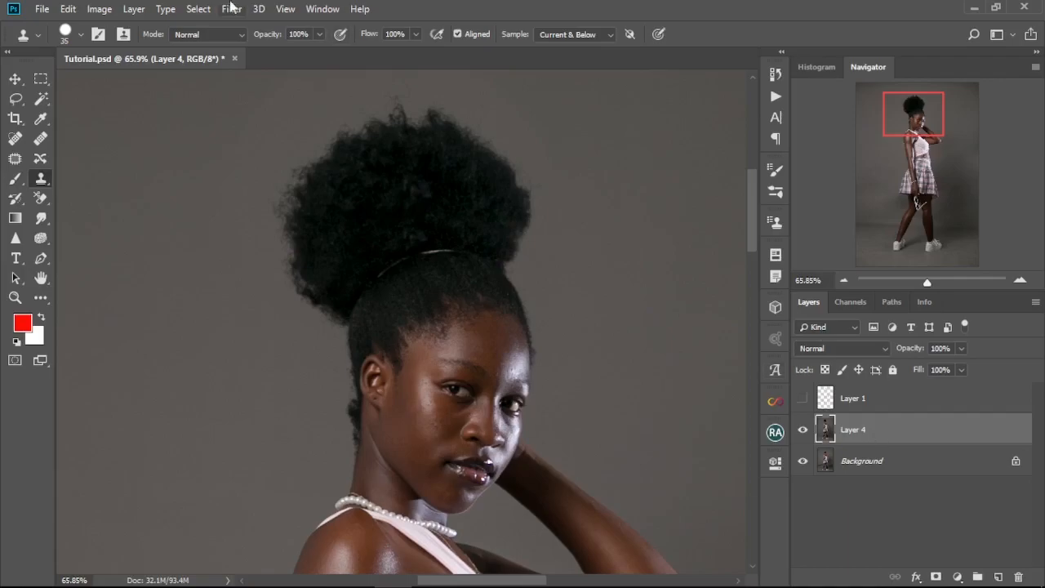
right_click(900, 442)
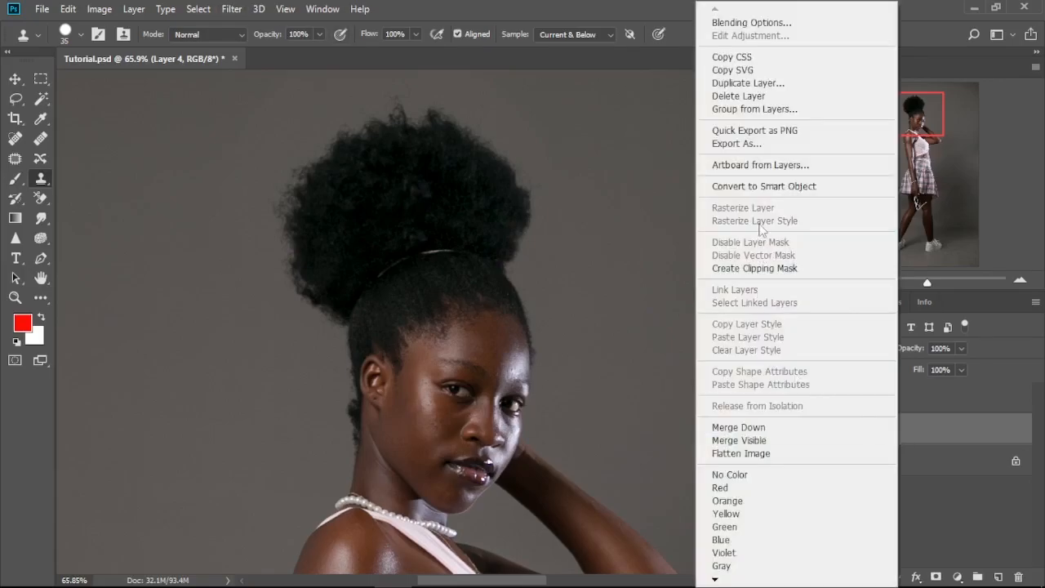
click(761, 188)
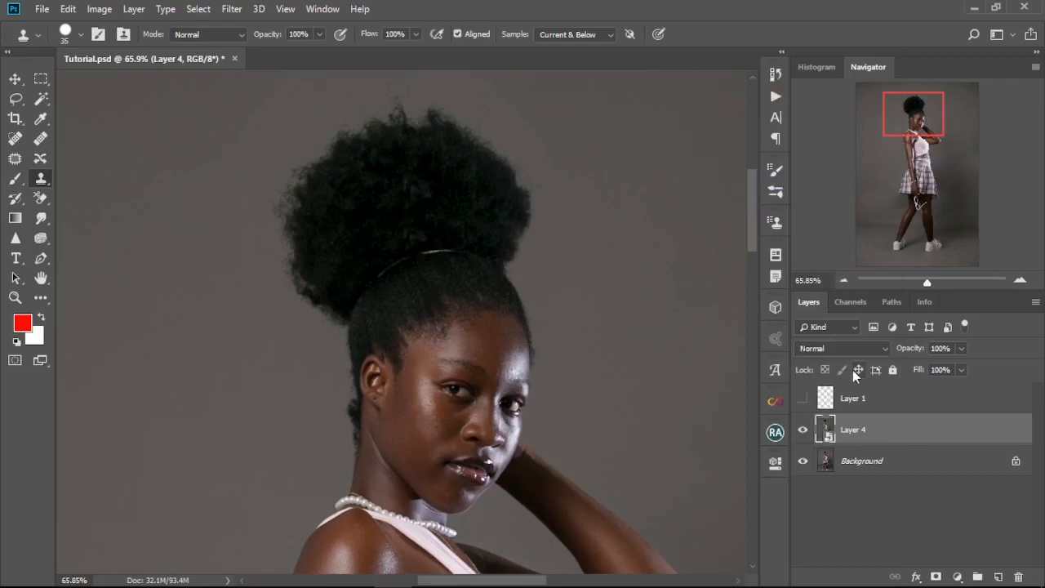
Step: Open Layer 4 in the Liquify filter and smooth the hair bun's outer edge on the face side with a forward warp brush of about 80 to 100
click(241, 10)
click(251, 133)
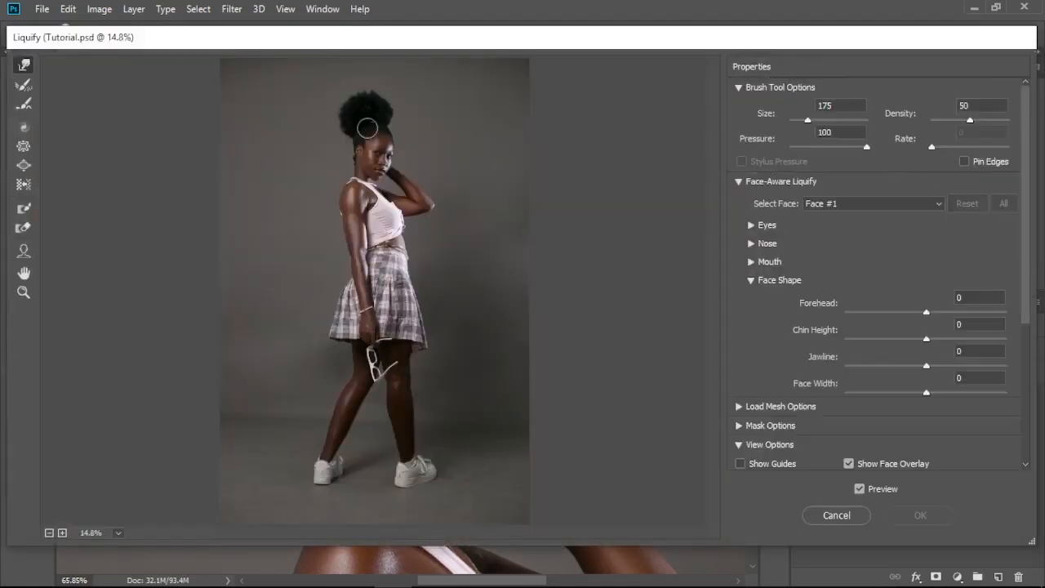
scroll(364, 128, up, 6)
scroll(394, 285, up, 1)
key(bracketright)
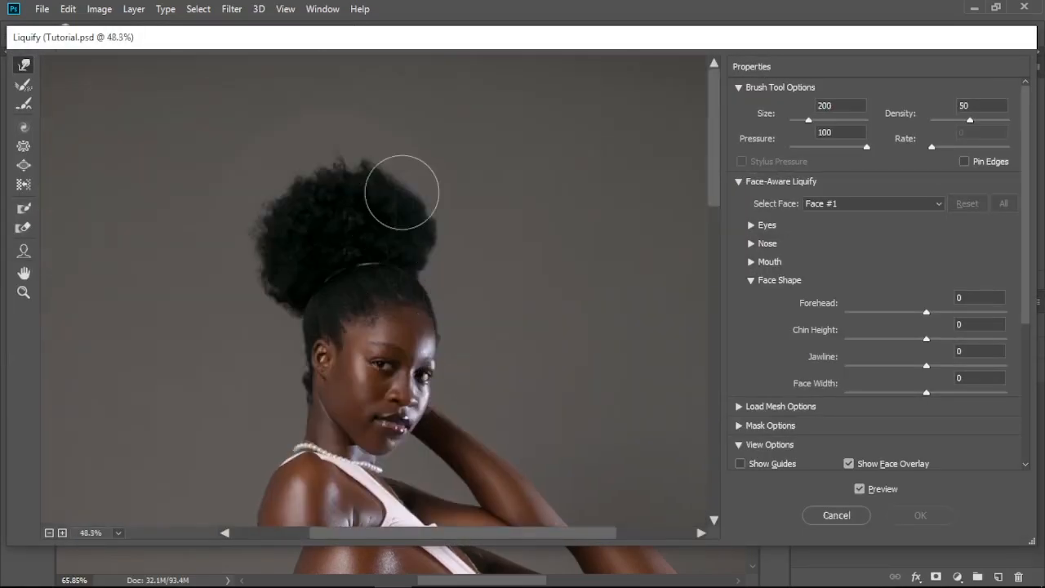
scroll(408, 241, up, 2)
scroll(409, 241, up, 1)
key(bracketleft)
key(bracketleft)
key(bracketleft)
key(bracketleft)
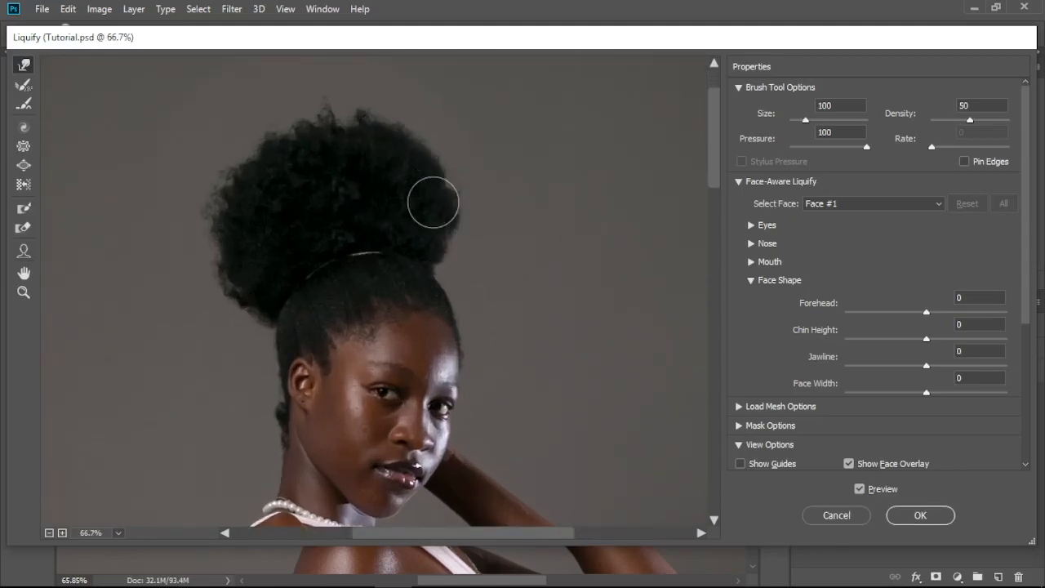
drag(446, 183, 452, 190)
key(bracketright)
key(bracketright)
key(bracketright)
key(bracketright)
key(bracketright)
key(bracketleft)
key(bracketleft)
key(bracketleft)
key(bracketright)
key(bracketright)
key(bracketright)
key(bracketleft)
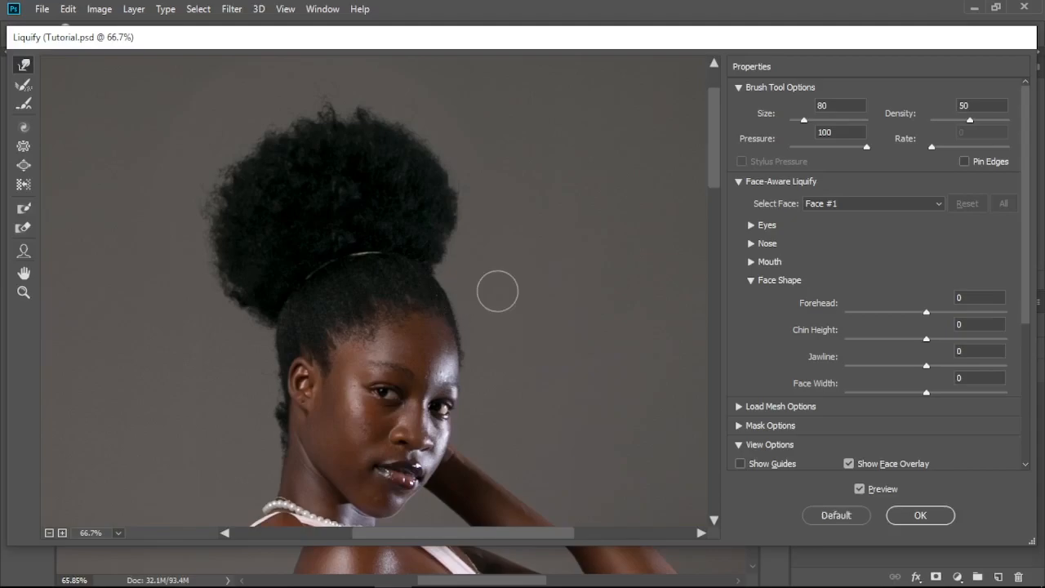
key(bracketright)
Step: Refine the hair outline with smaller Liquify brushes of 50 and 40, apply the filter and check the photo
scroll(343, 371, down, 8)
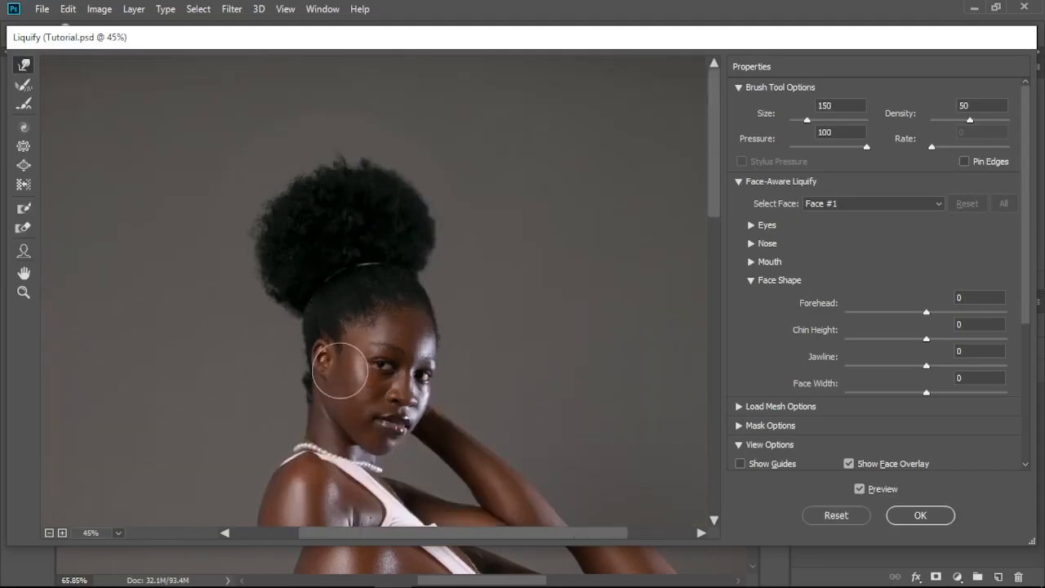
scroll(378, 86, up, 2)
drag(378, 88, 378, 261)
scroll(378, 260, up, 5)
key(bracketleft)
key(bracketleft)
key(bracketleft)
key(bracketleft)
key(bracketleft)
key(bracketleft)
key(bracketleft)
key(bracketleft)
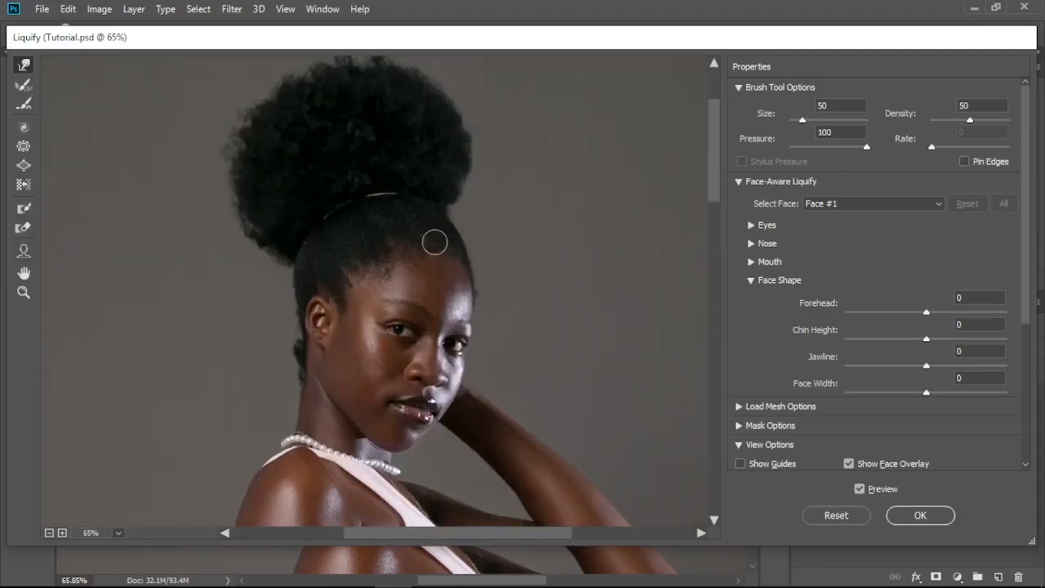
scroll(383, 326, up, 3)
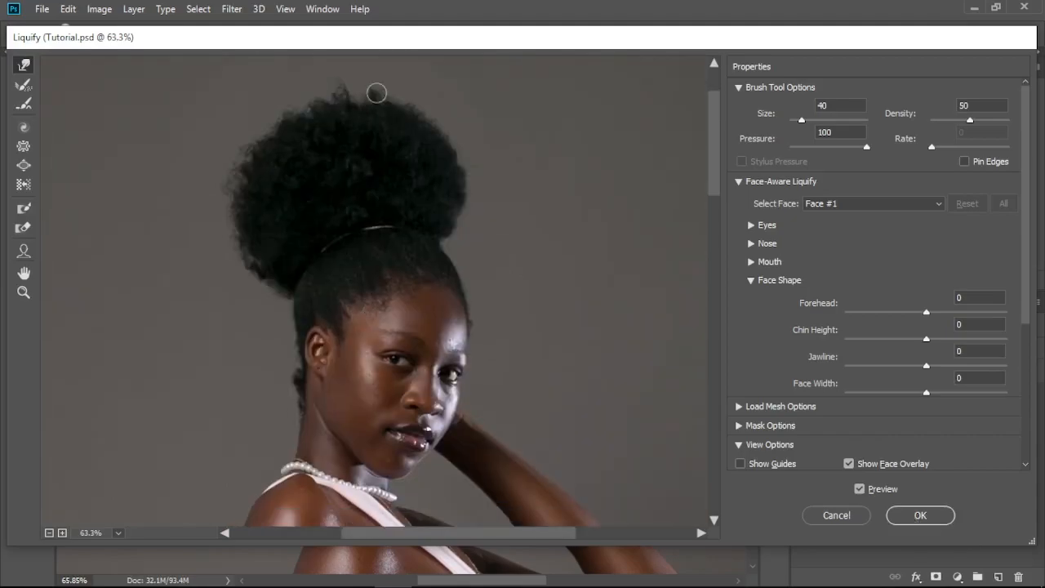
key(Return)
key(ctrl+0)
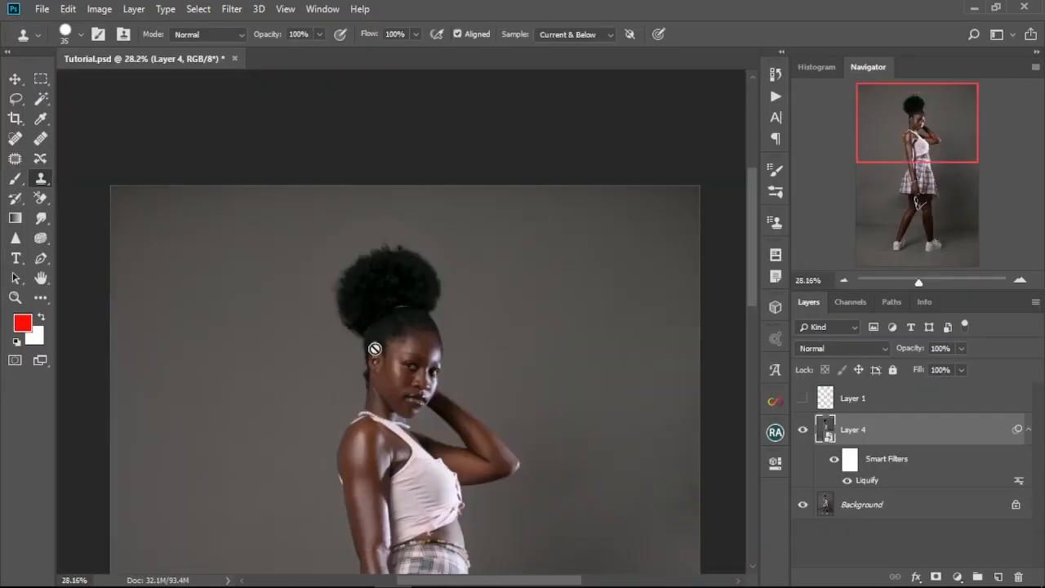
scroll(401, 198, up, 5)
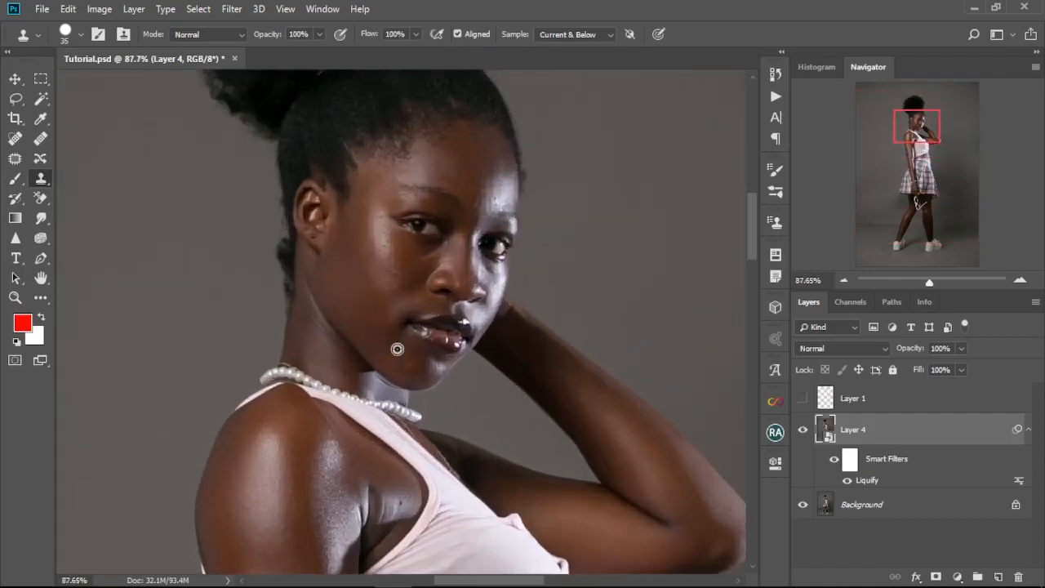
key(ctrl+0)
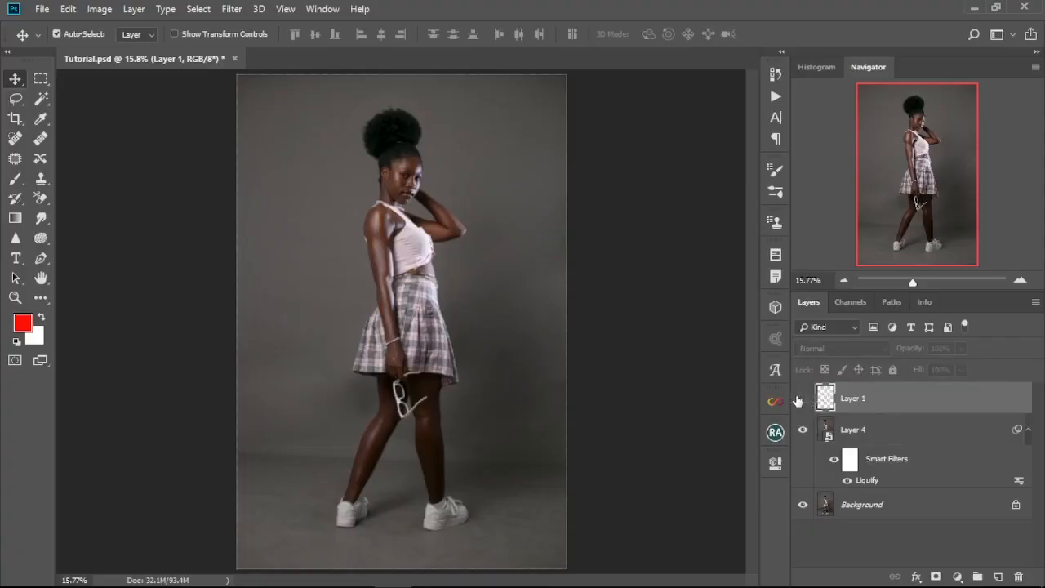
Step: Show the Layer 1 markup to examine the circled stray hair behind the ear, and hide it again
click(800, 399)
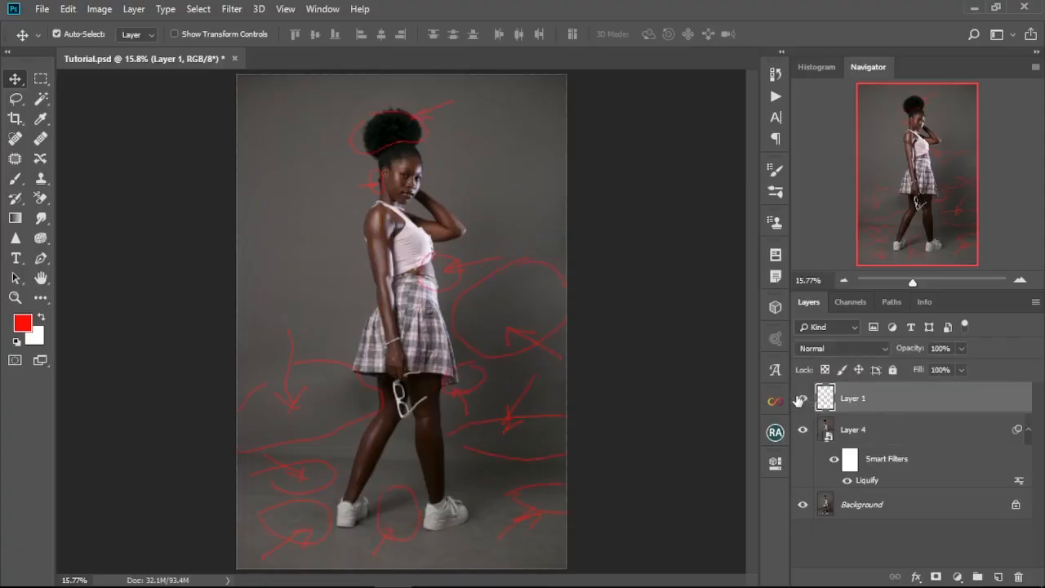
scroll(367, 181, up, 10)
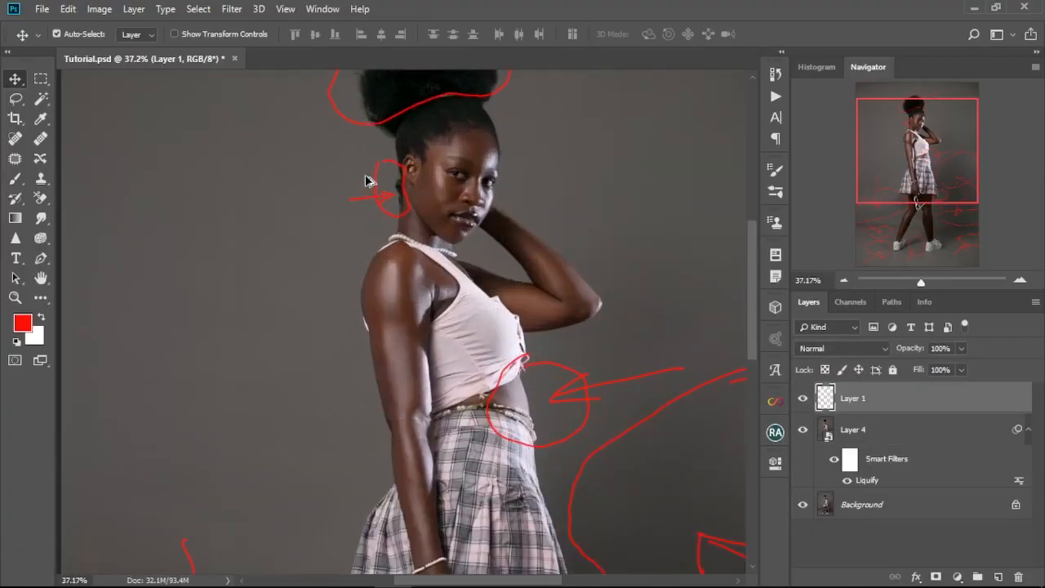
mouse_move(541, 175)
mouse_down()
mouse_move(460, 250)
mouse_move(427, 364)
mouse_move(433, 284)
mouse_up()
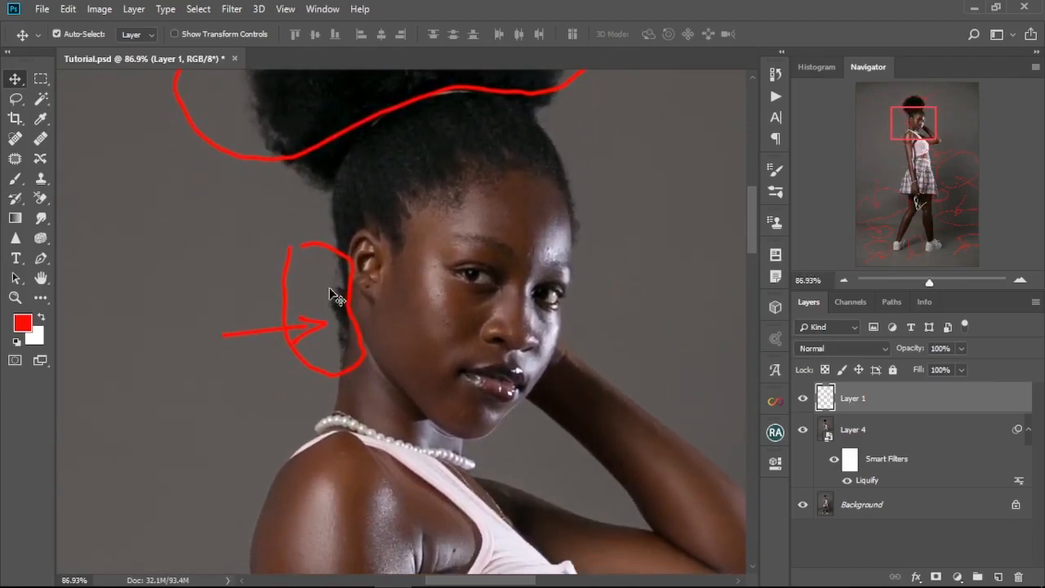
scroll(367, 358, down, 1)
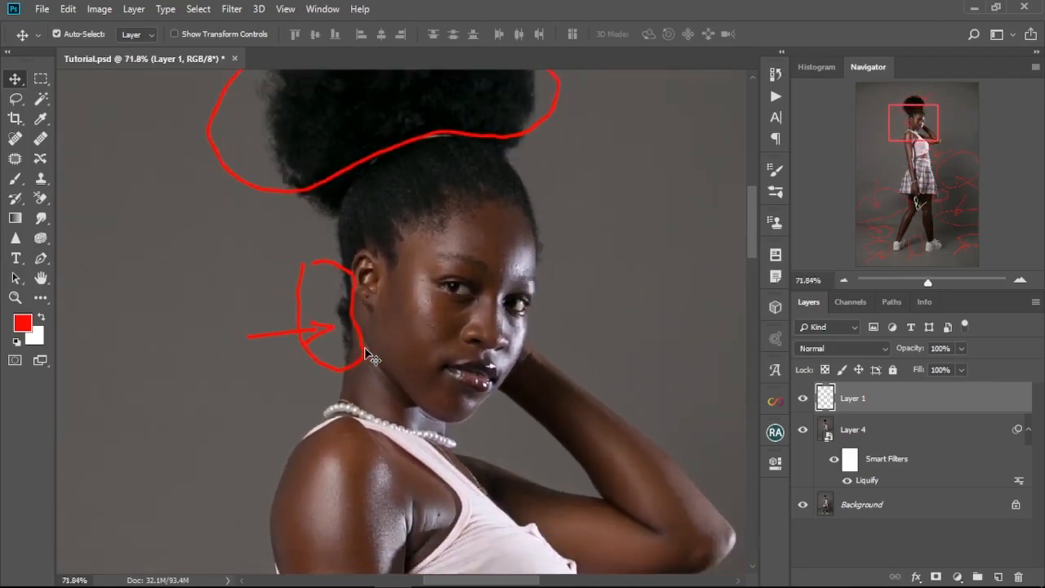
click(803, 399)
Step: Add a new empty layer above Layer 4 for retouching the stray hair at the nape
click(881, 431)
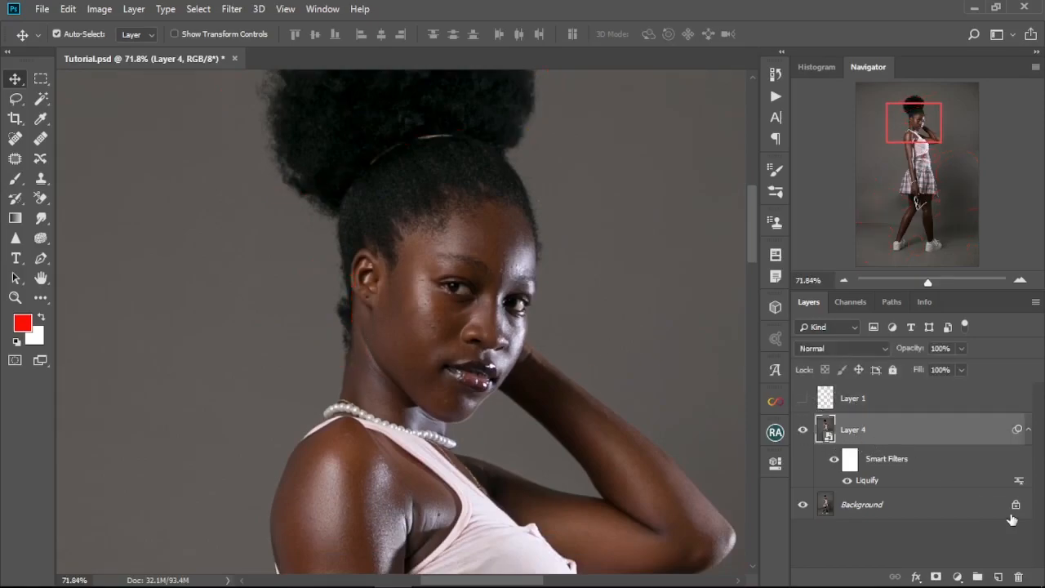
click(997, 576)
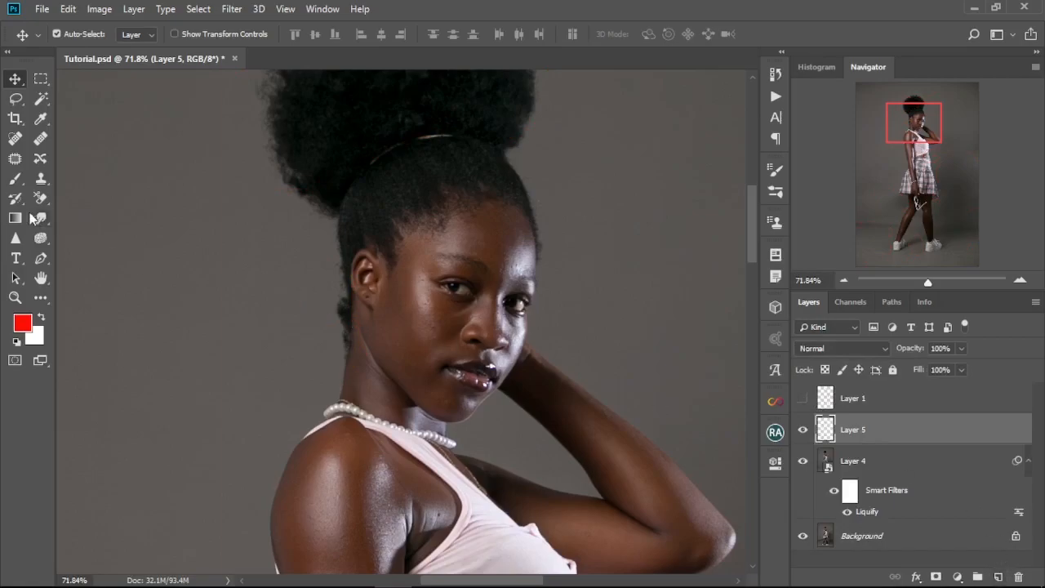
scroll(341, 304, up, 4)
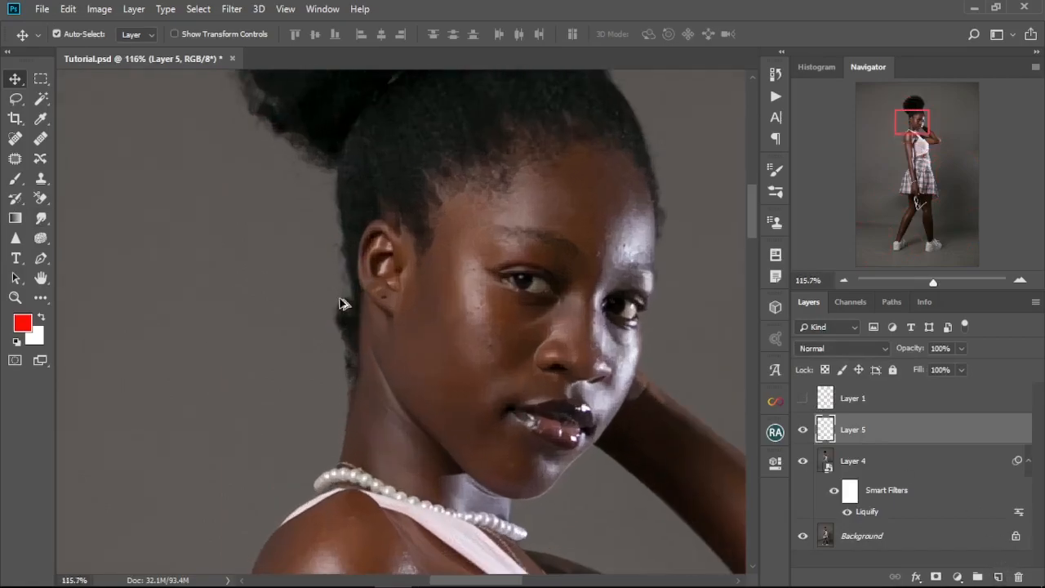
drag(382, 363, 373, 268)
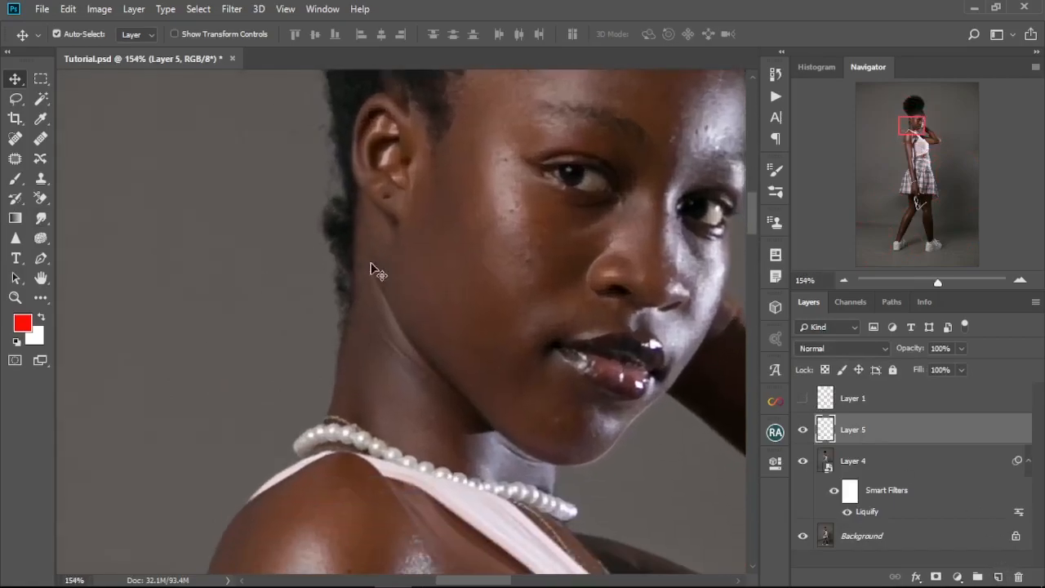
Step: Clone clean backdrop over the stray hair behind the ear and along the back of the neck, reducing the brush size to 20
click(40, 180)
key(bracketright)
alt+click(305, 173)
mouse_move(319, 175)
mouse_down()
mouse_move(325, 231)
mouse_move(292, 196)
mouse_move(330, 214)
mouse_move(328, 248)
mouse_move(303, 228)
mouse_move(319, 248)
mouse_move(337, 246)
mouse_move(331, 288)
mouse_up()
key(bracketleft)
key(bracketleft)
drag(337, 252, 331, 304)
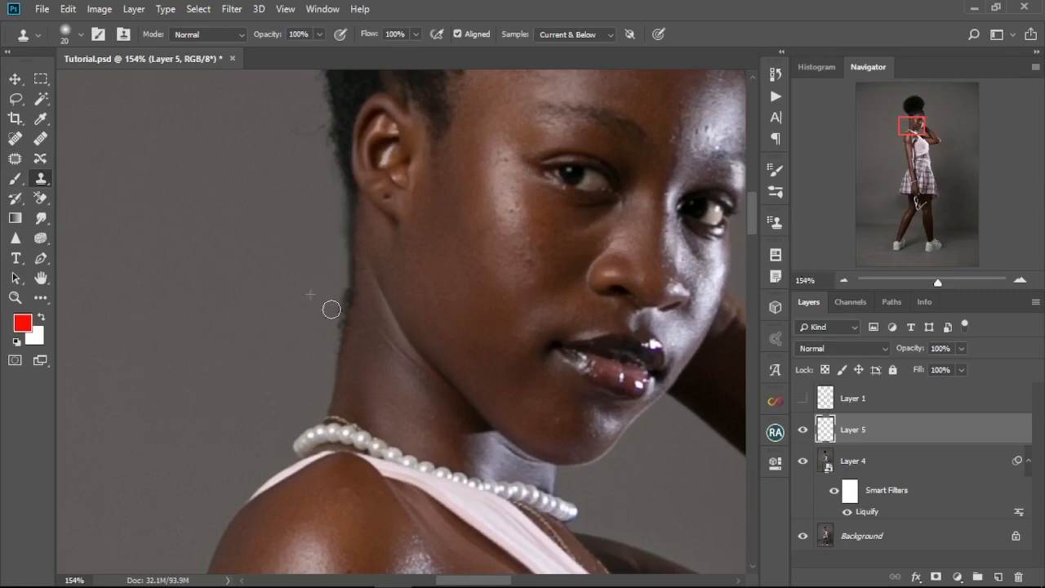
Step: Select Layer 5 together with Layer 4 and merge them into one layer
key(ctrl+0)
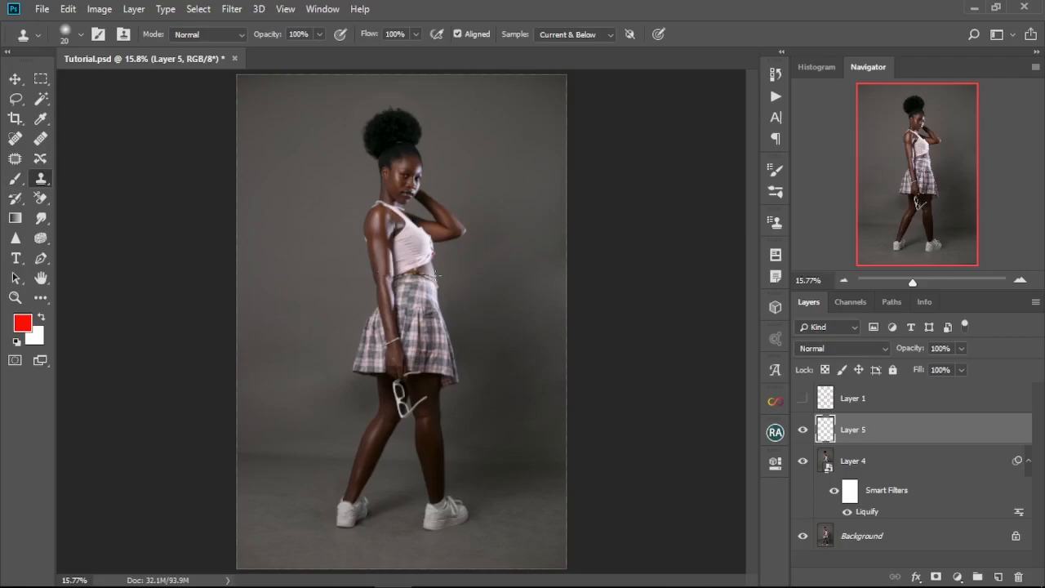
right_click(16, 78)
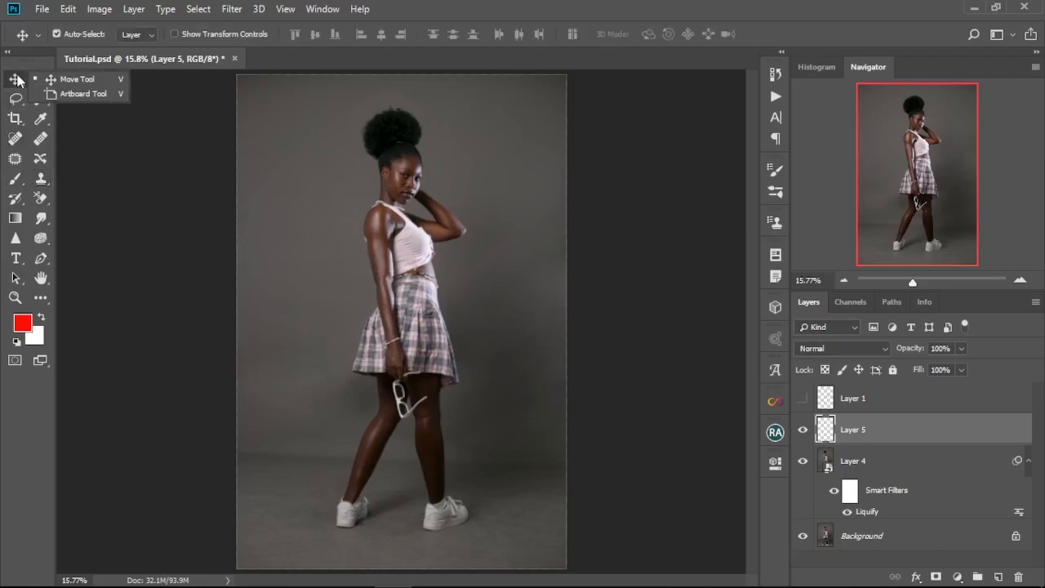
click(86, 87)
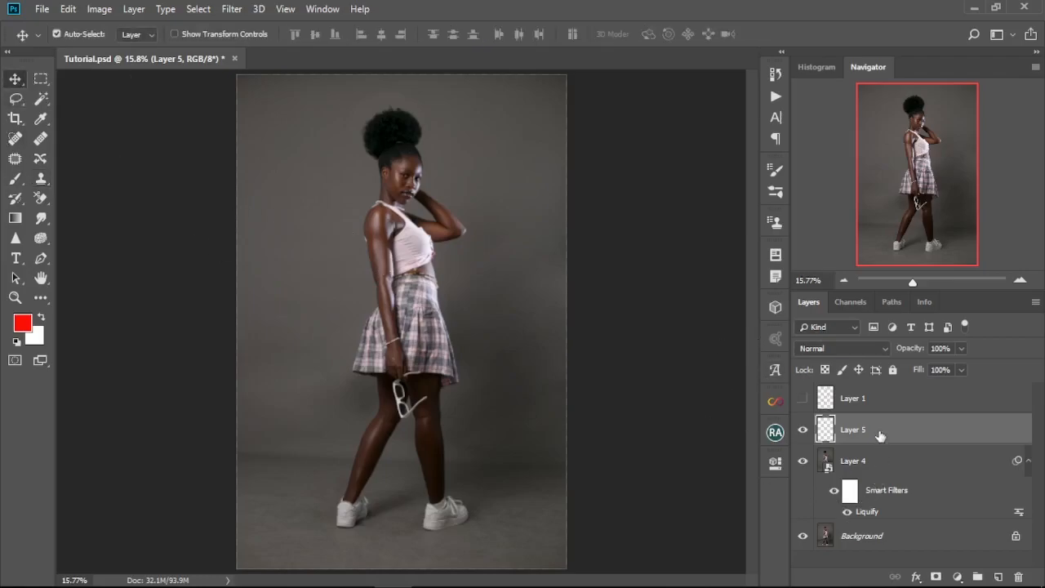
ctrl+click(870, 463)
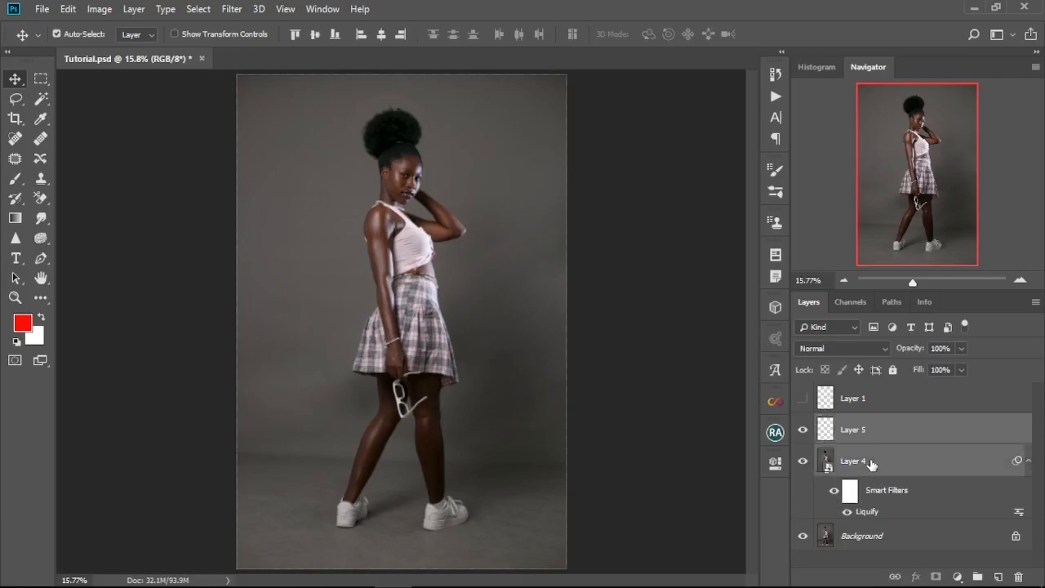
right_click(871, 463)
click(734, 451)
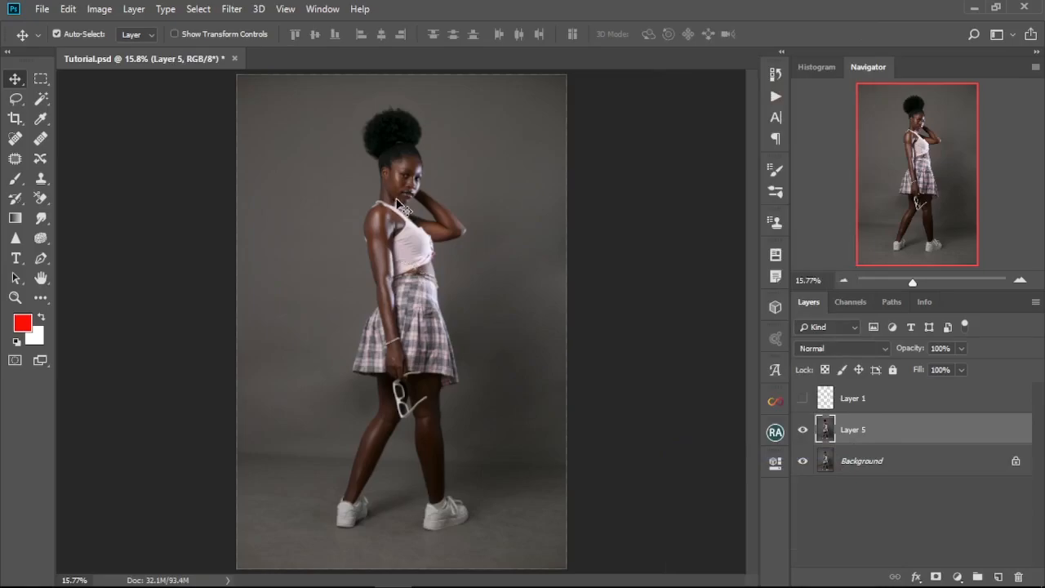
Step: Examine the figure and the circled back corner of the skirt hem with the Layer 1 markup shown, and hide the markup again
scroll(399, 206, up, 8)
drag(400, 201, 411, 381)
scroll(411, 382, down, 2)
key(ctrl+0)
right_click(878, 463)
click(448, 392)
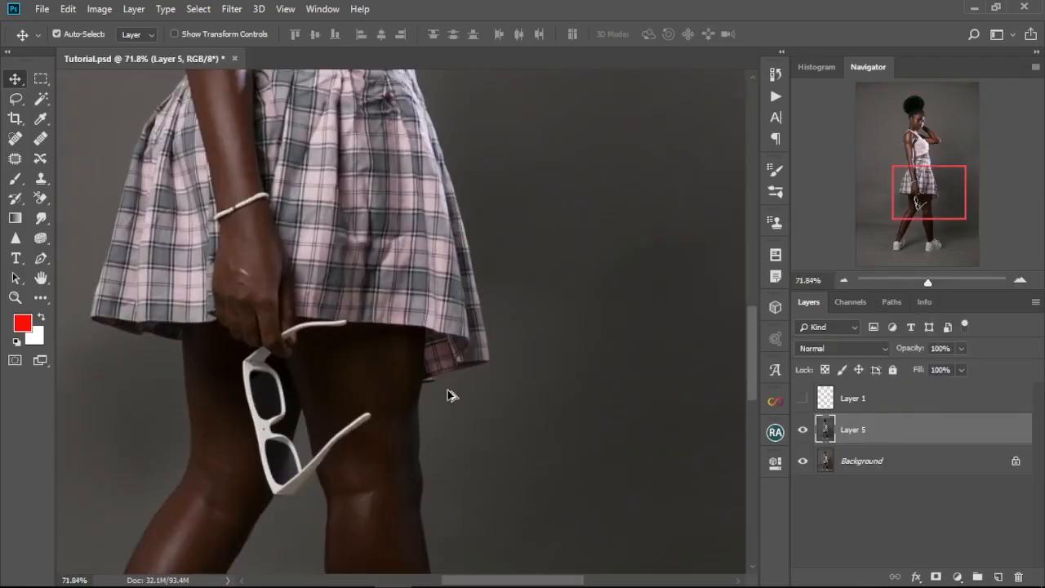
scroll(449, 392, up, 8)
click(804, 400)
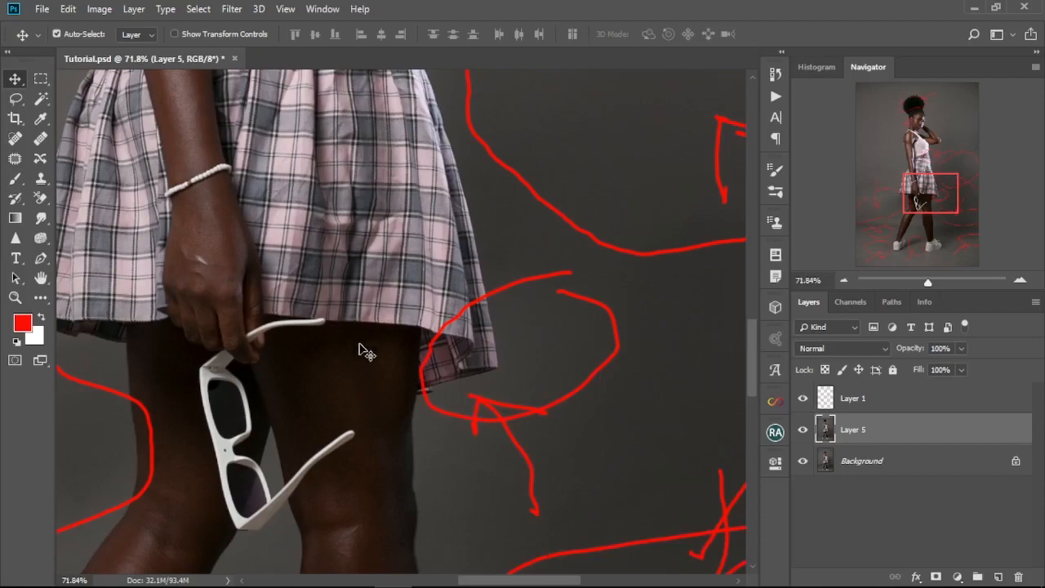
click(804, 399)
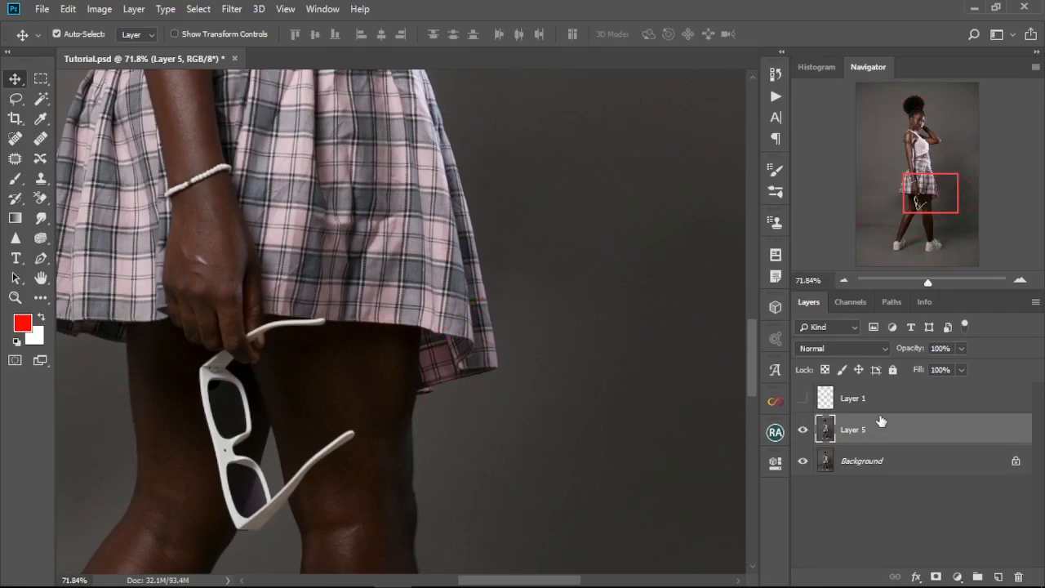
Step: Lasso the drooping back corner of the skirt hem with an 11 px feather and copy it to a new layer
scroll(404, 369, up, 3)
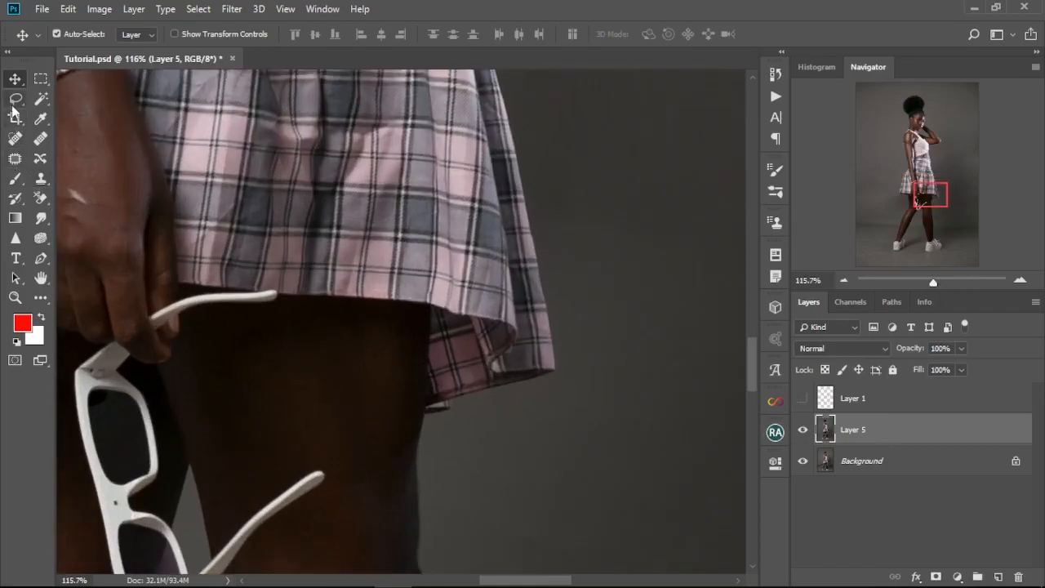
drag(16, 99, 58, 101)
mouse_move(393, 321)
mouse_down()
mouse_move(400, 469)
mouse_move(447, 471)
mouse_move(555, 433)
mouse_move(580, 336)
mouse_move(553, 245)
mouse_move(442, 217)
mouse_move(399, 262)
mouse_move(399, 323)
mouse_up()
key(ctrl+j)
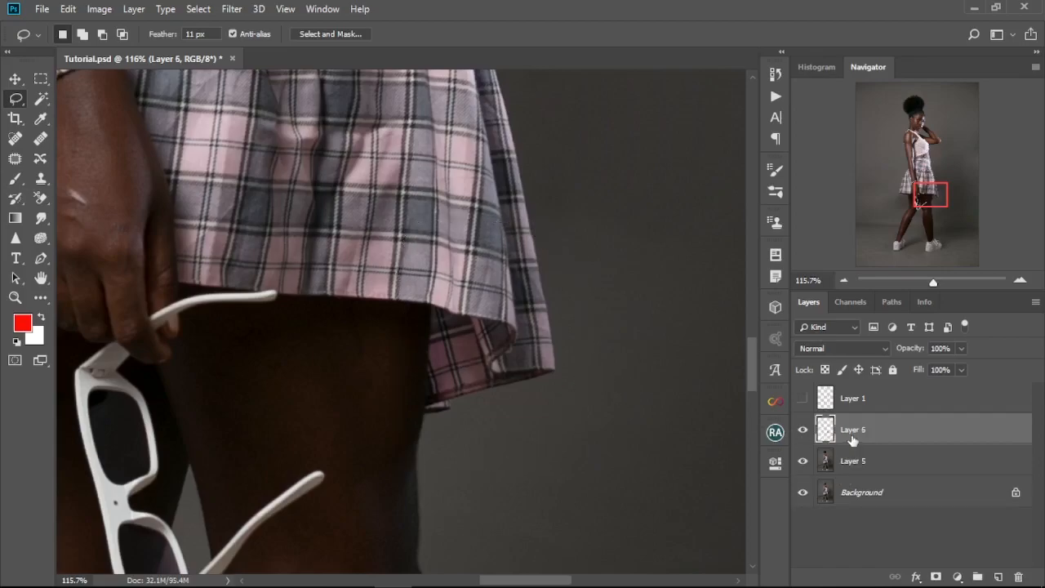
Step: Free-transform the copied hem corner on Layer 6, moving it up to the hemline and warping it to follow the skirt's edge
key(ctrl+t)
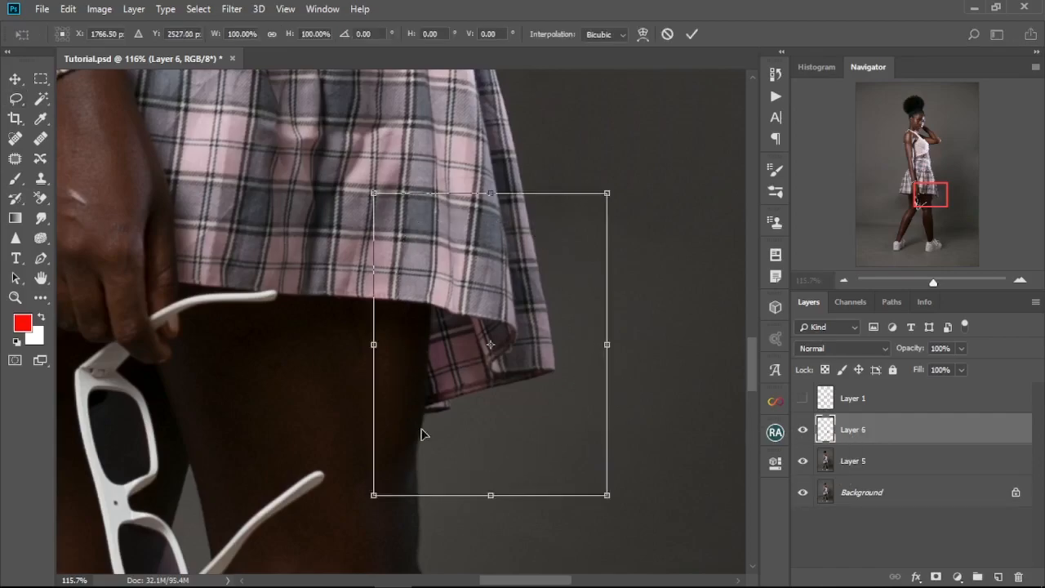
drag(490, 380, 500, 333)
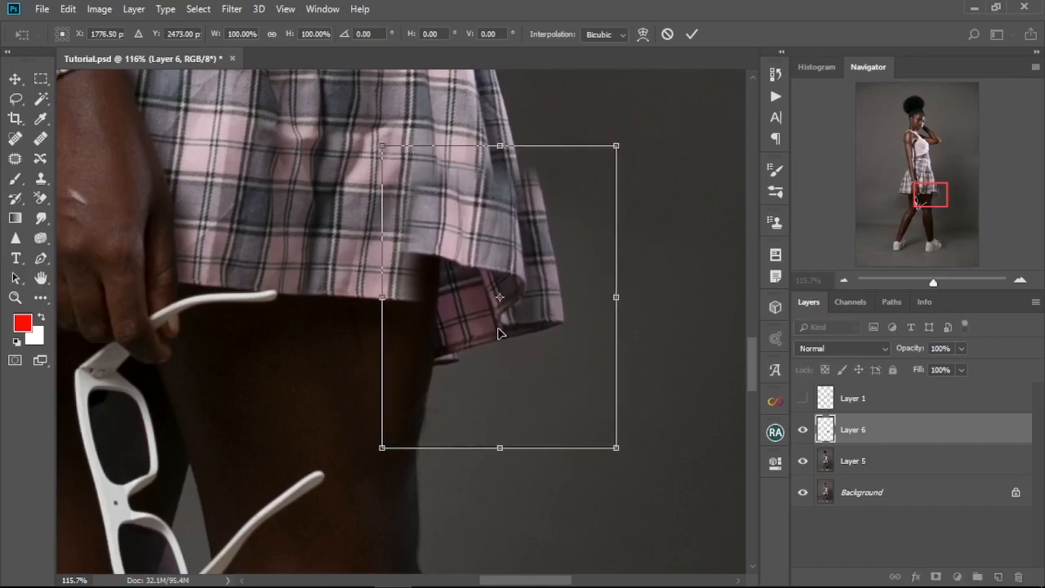
right_click(500, 325)
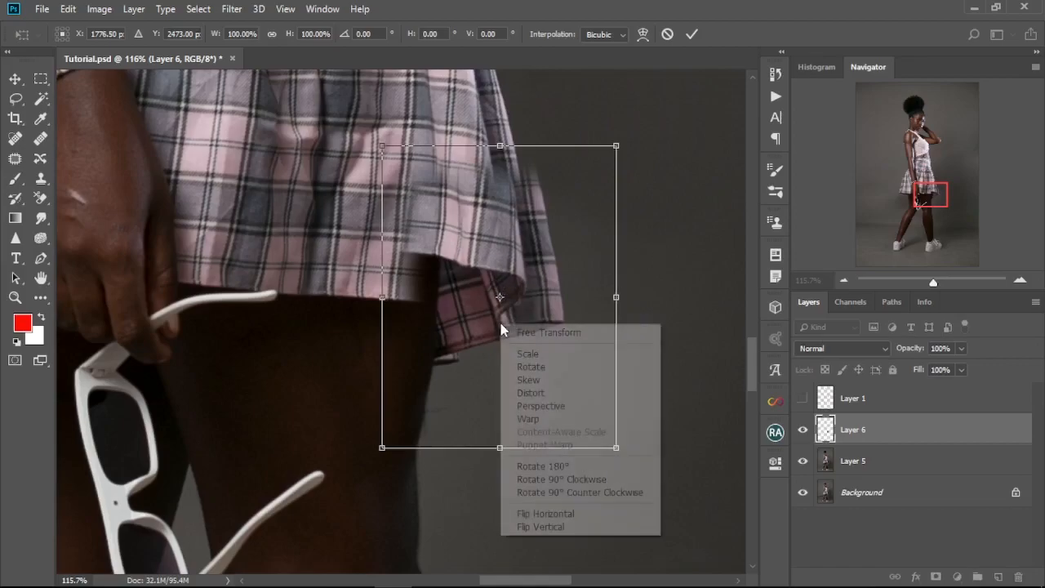
click(550, 417)
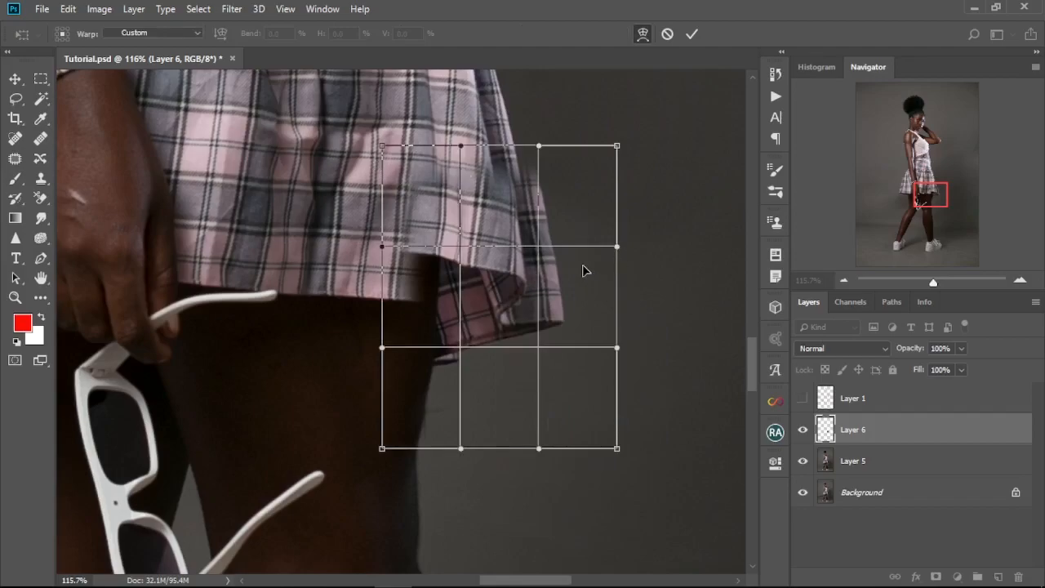
drag(539, 149, 484, 139)
drag(616, 245, 522, 245)
drag(516, 145, 519, 142)
drag(522, 244, 521, 245)
mouse_move(495, 325)
mouse_down()
mouse_move(491, 312)
mouse_move(500, 328)
mouse_up()
drag(465, 262, 455, 252)
drag(464, 353, 462, 346)
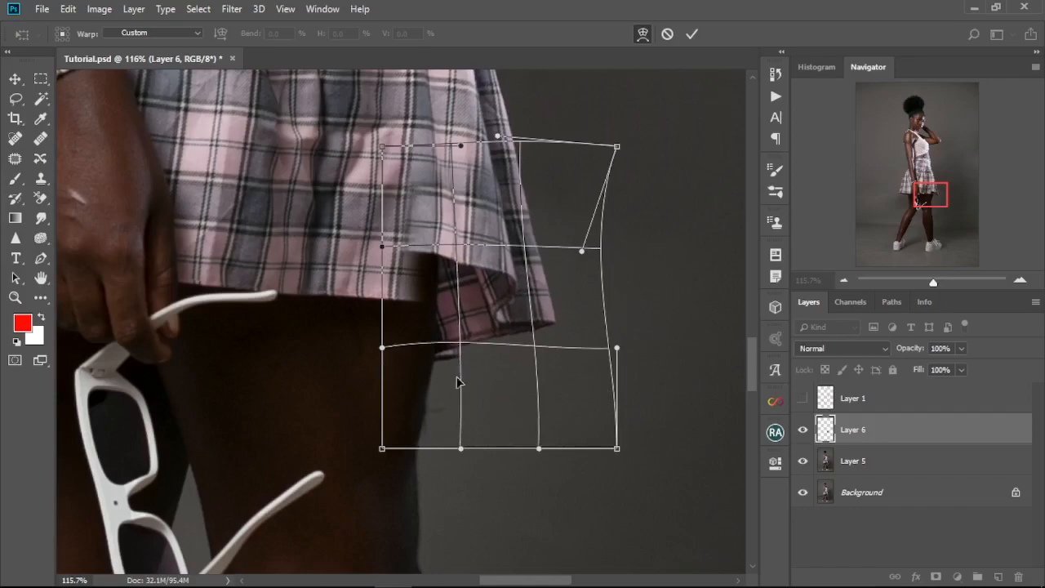
drag(536, 349, 533, 350)
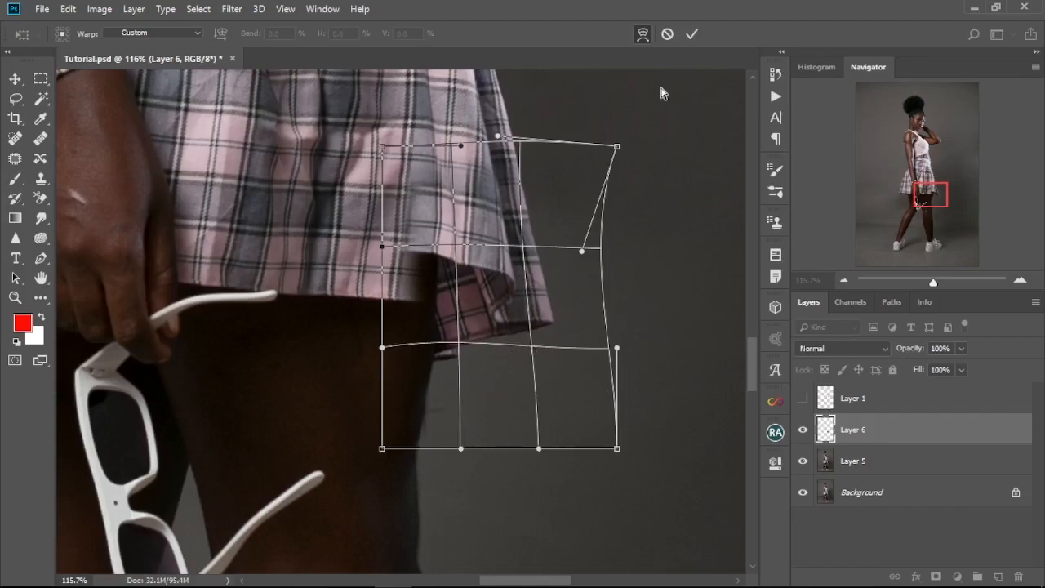
click(690, 35)
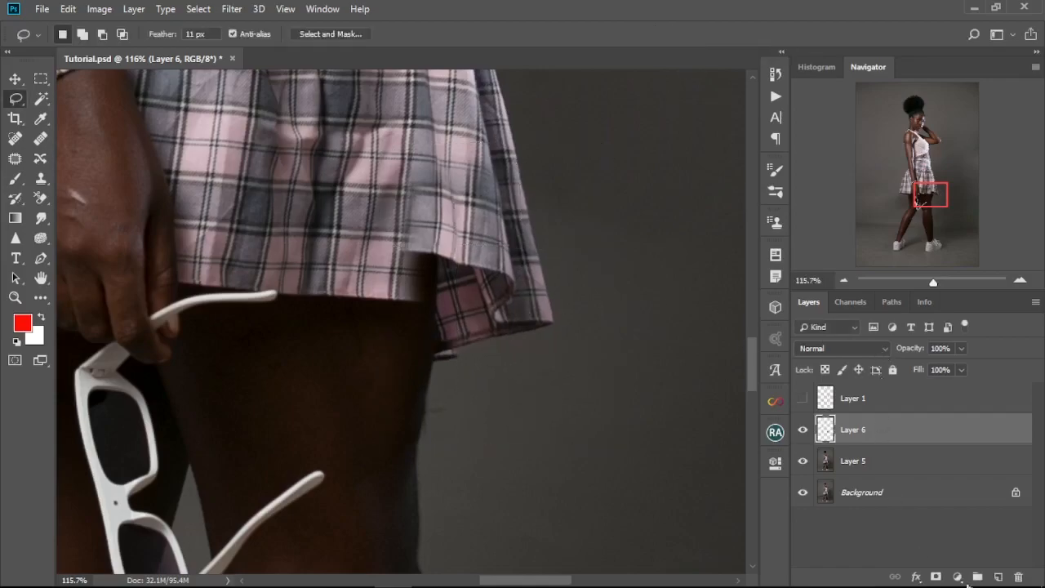
Step: Add a layer mask to Layer 6 and paint it black over the copy's overlap and seams, reducing the brush size to 30
click(935, 577)
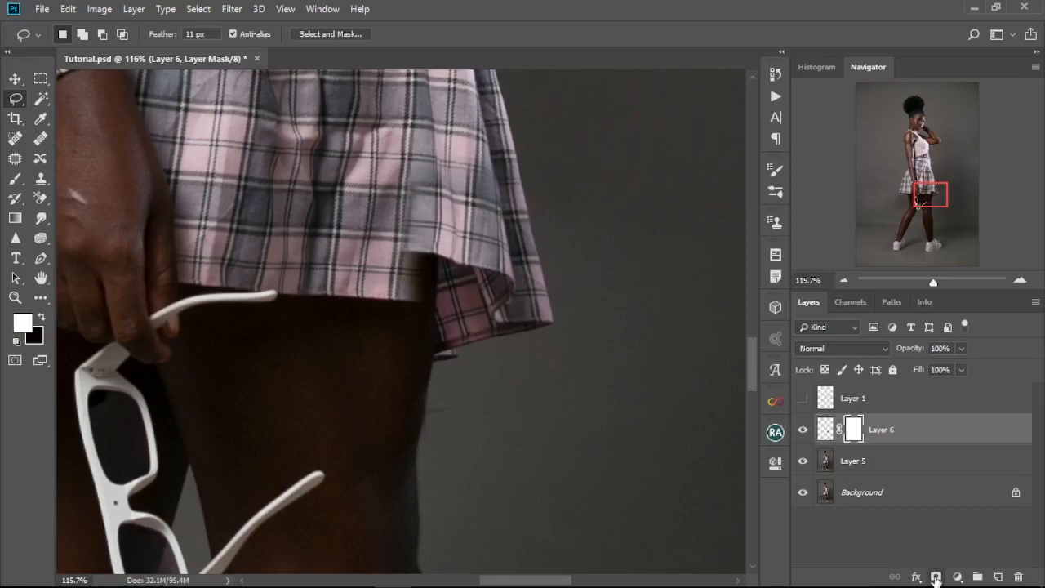
click(14, 179)
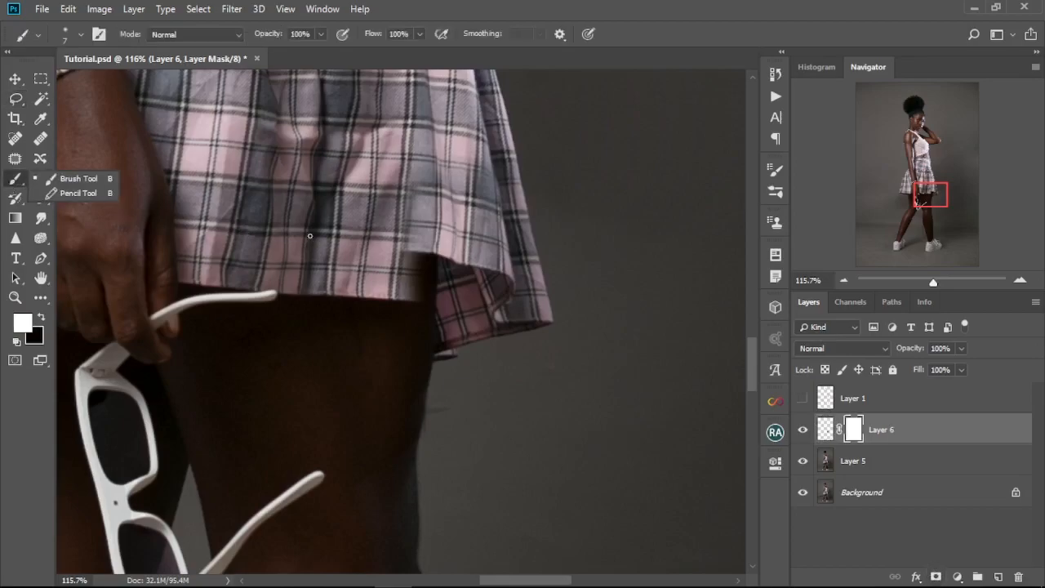
click(479, 6)
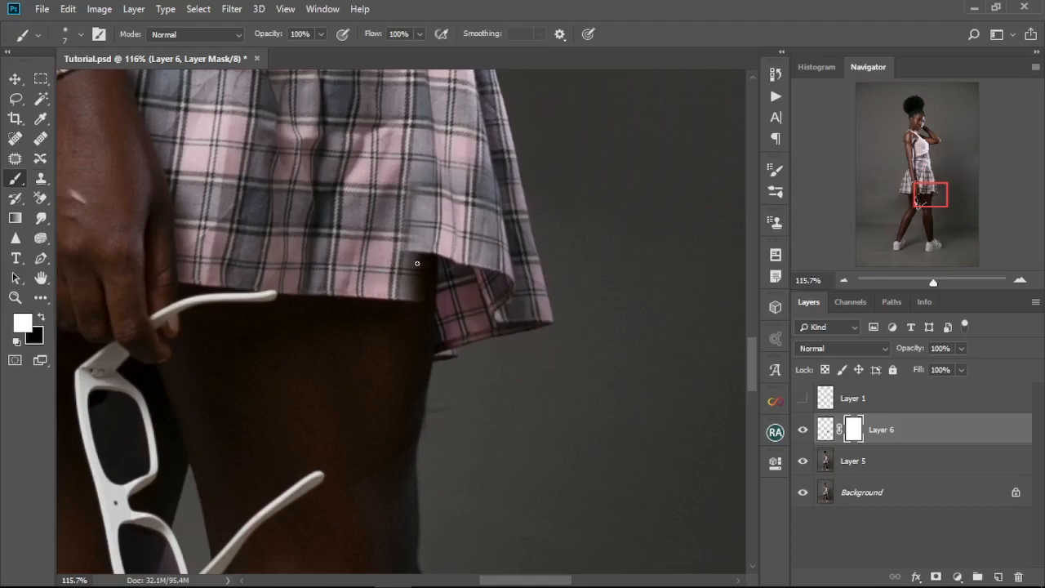
key(bracketright)
key(bracketright)
click(17, 341)
mouse_move(408, 277)
mouse_down()
mouse_move(457, 258)
mouse_move(416, 259)
mouse_move(471, 213)
mouse_move(416, 158)
mouse_move(484, 175)
mouse_move(496, 283)
mouse_move(387, 270)
mouse_move(502, 307)
mouse_up()
key(bracketleft)
key(bracketleft)
key(bracketleft)
key(bracketleft)
mouse_move(521, 260)
mouse_down()
mouse_move(523, 309)
mouse_move(536, 291)
mouse_up()
drag(502, 178, 526, 285)
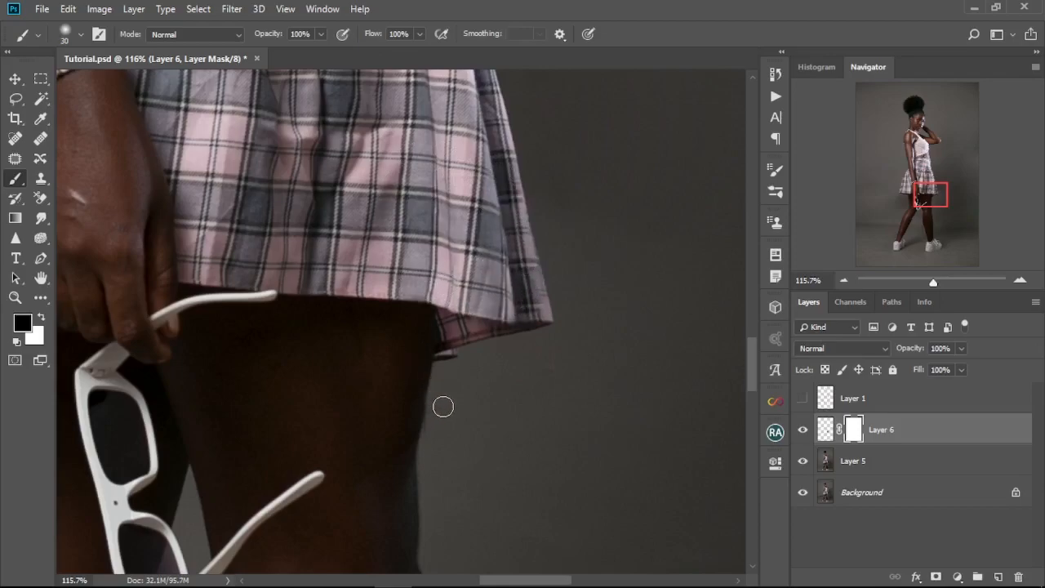
Step: Compare the skirt hem with Layer 6 hidden and shown, and inspect the full figure and the hem up close
click(802, 429)
click(803, 430)
click(802, 429)
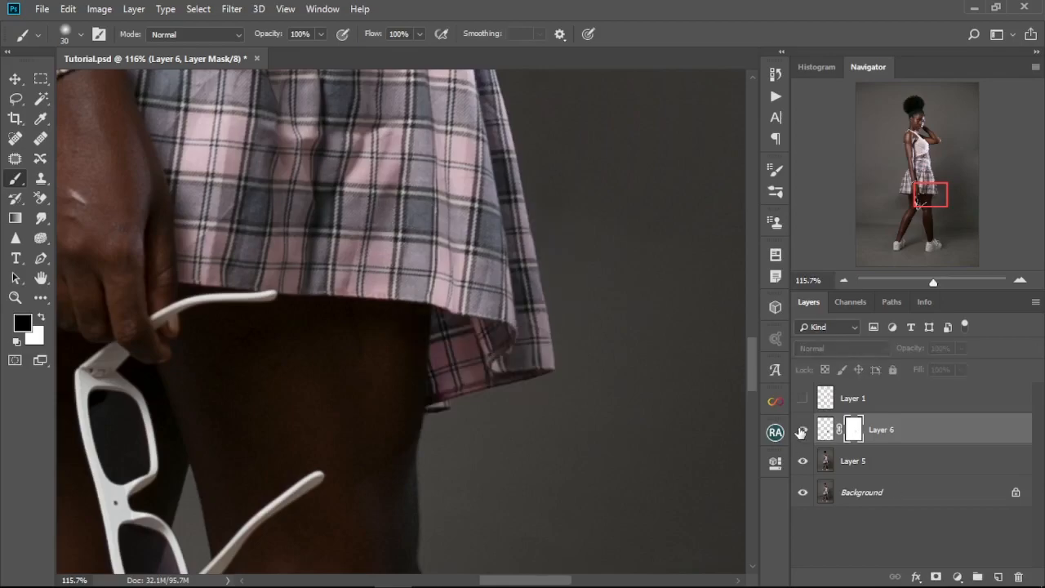
click(803, 430)
key(bracketright)
key(bracketright)
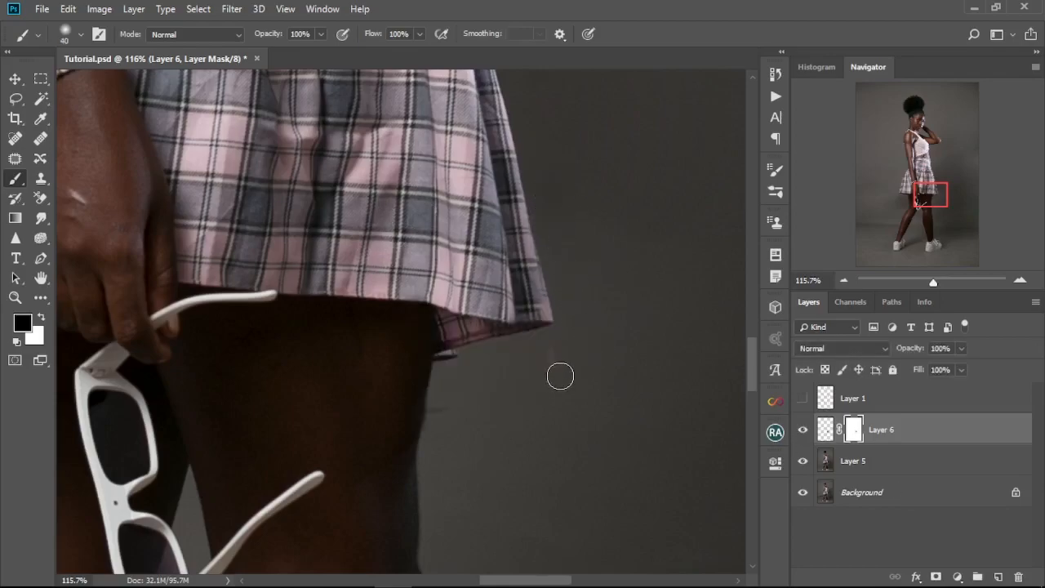
key(x)
scroll(549, 373, down, 8)
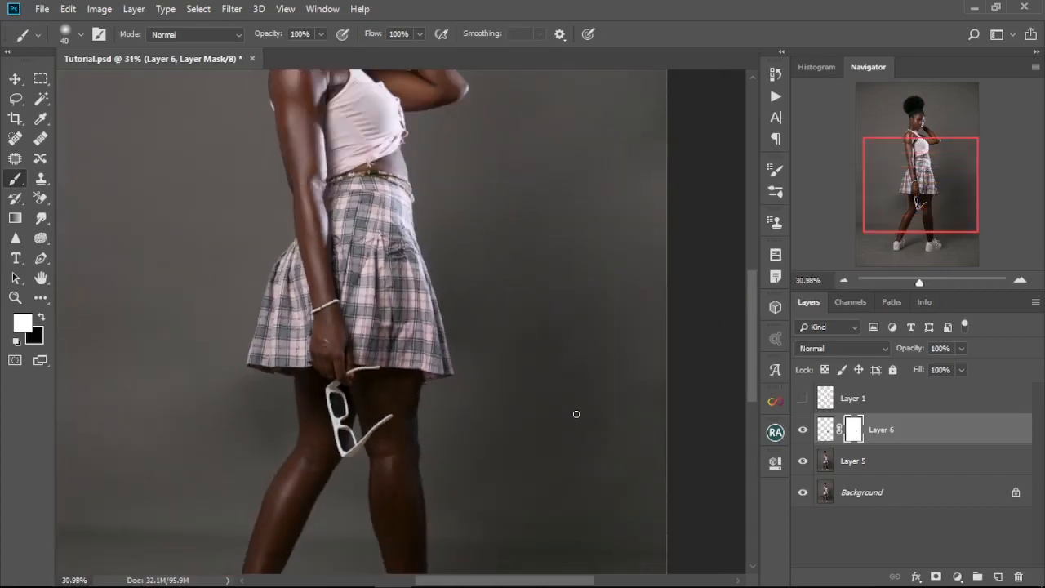
scroll(575, 413, down, 3)
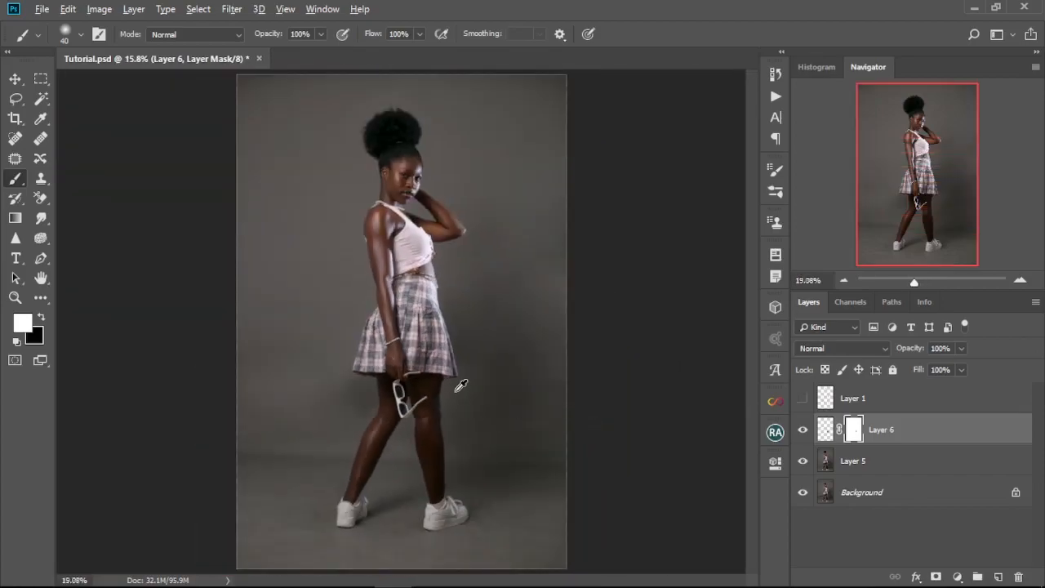
scroll(460, 385, up, 5)
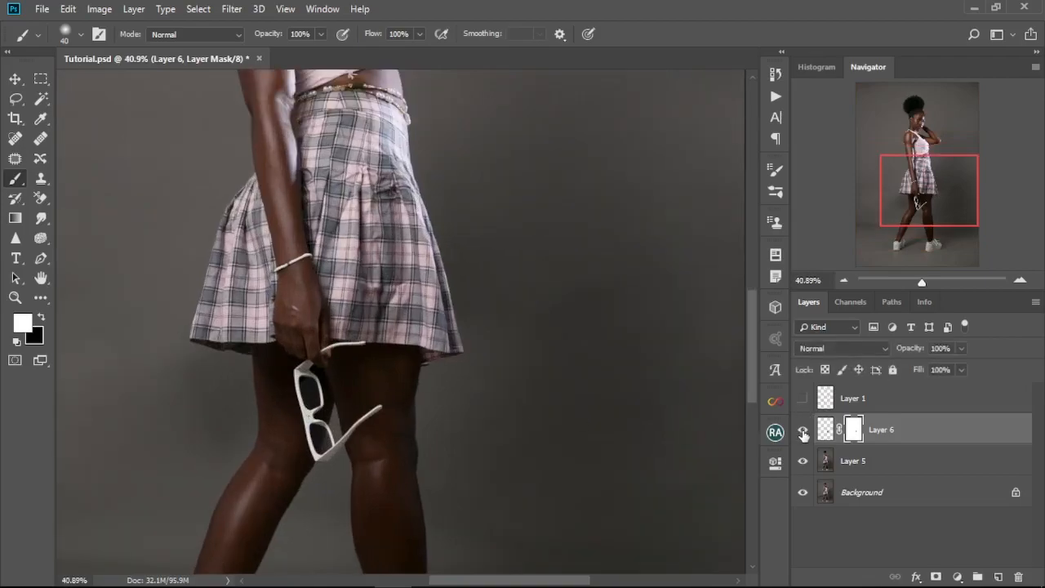
Step: Refine the Layer 6 mask around the back corner of the hem, reducing the brush size to 10
scroll(402, 309, up, 6)
key(x)
mouse_move(408, 303)
mouse_down()
mouse_move(400, 380)
mouse_move(401, 303)
mouse_up()
key(x)
key(bracketleft)
key(bracketleft)
key(bracketleft)
key(bracketleft)
key(bracketleft)
key(bracketleft)
scroll(409, 435, up, 6)
mouse_move(407, 393)
mouse_down()
mouse_move(416, 264)
mouse_move(446, 264)
mouse_move(414, 398)
mouse_move(410, 288)
mouse_move(401, 426)
mouse_move(480, 386)
mouse_up()
Step: Review the corrected hem against the version without Layer 6, and check the legs, sunglasses and overall figure
scroll(429, 323, down, 20)
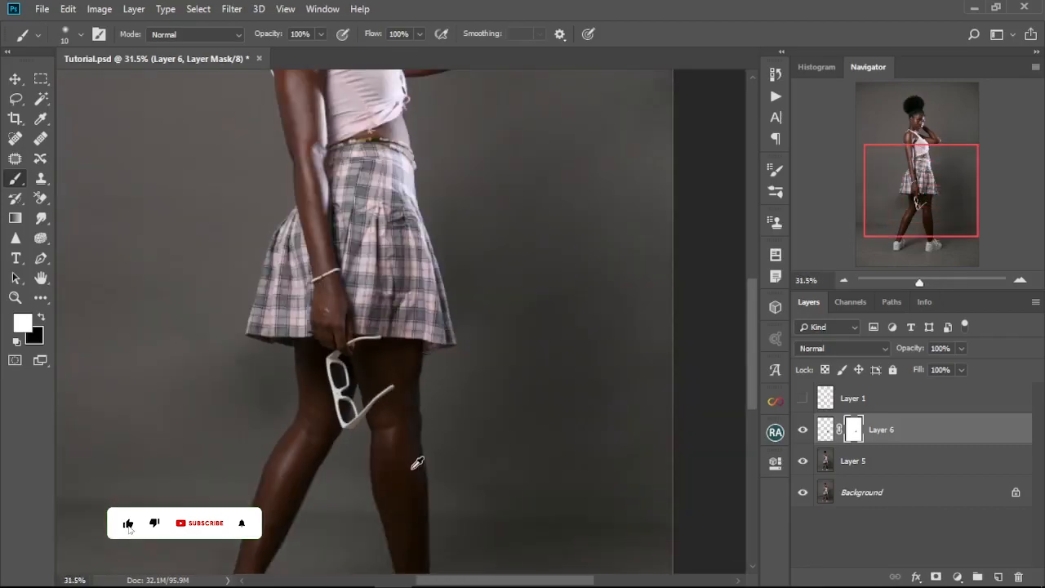
scroll(404, 449, up, 7)
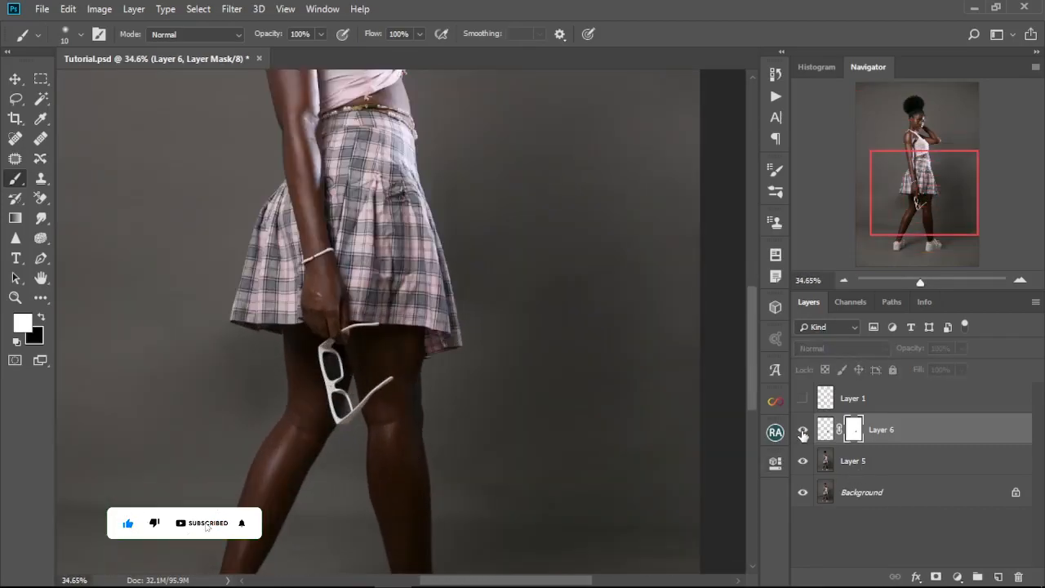
scroll(392, 411, down, 3)
scroll(392, 411, down, 1)
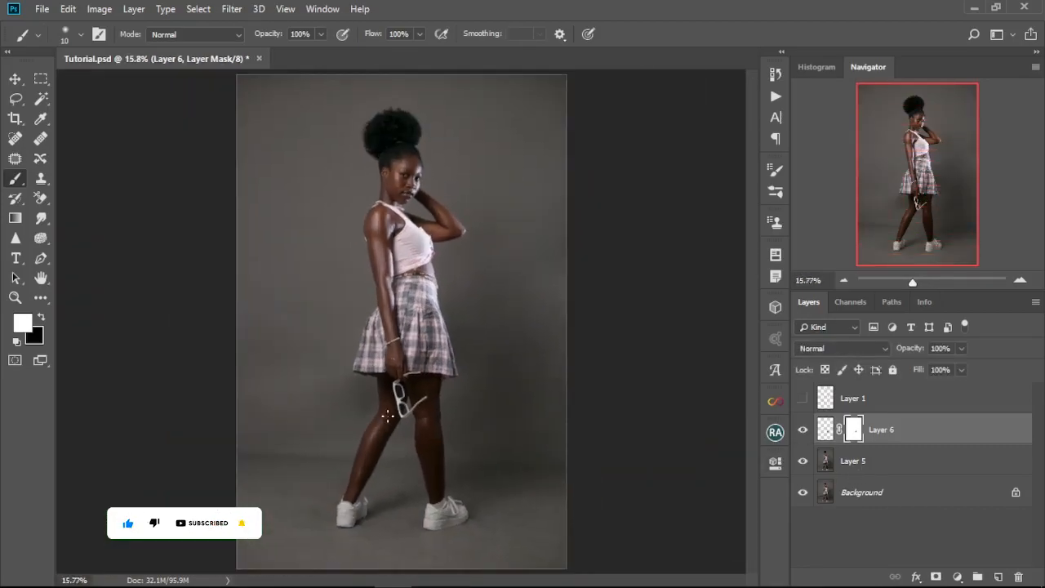
scroll(417, 397, up, 8)
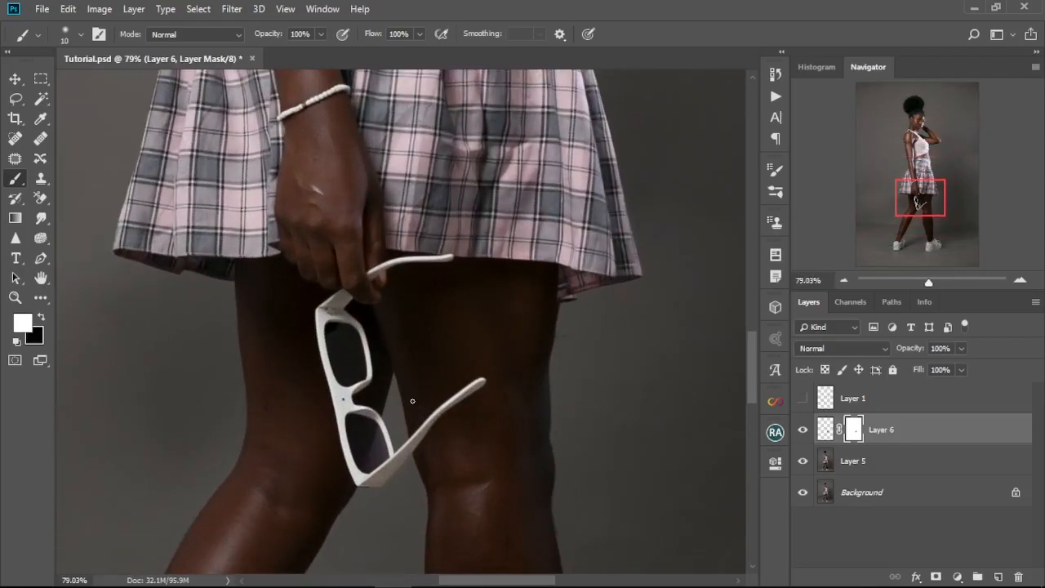
scroll(412, 401, down, 8)
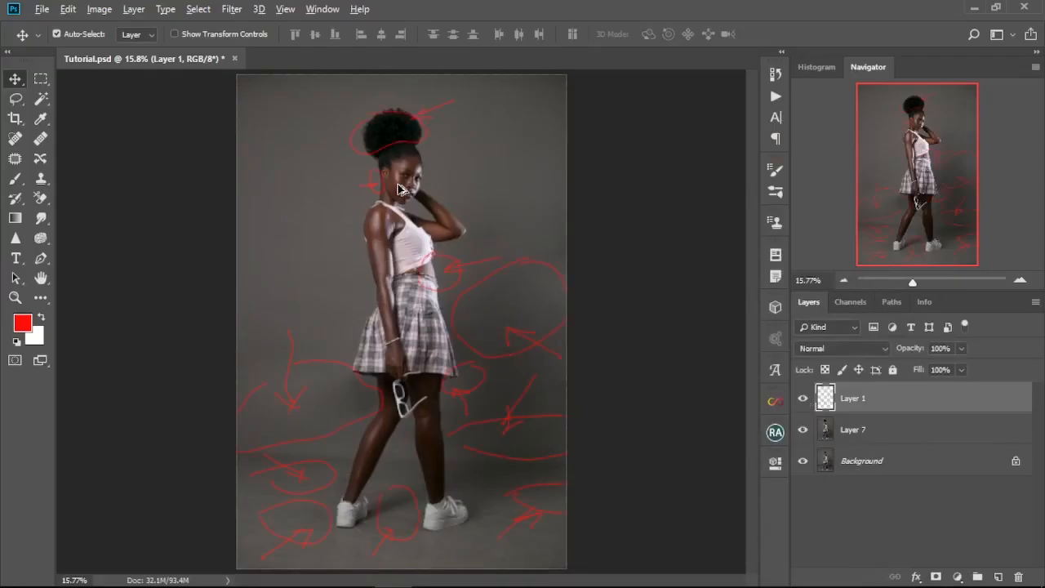
Step: Add a layer mask to Layer 1 and paint it black over the markup around the hair, ear and upper body
scroll(398, 190, up, 4)
drag(419, 216, 415, 349)
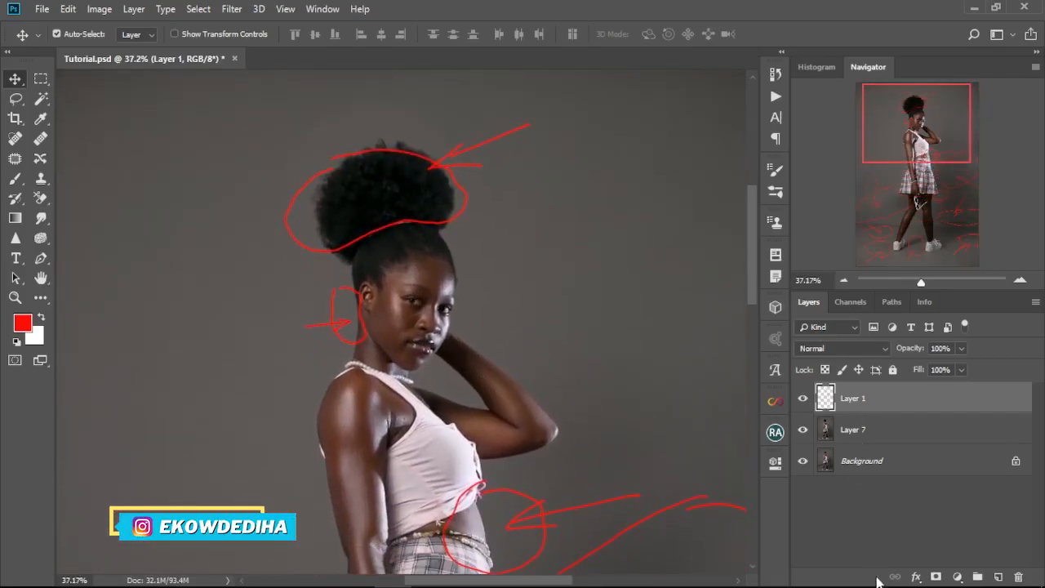
click(936, 578)
key(d)
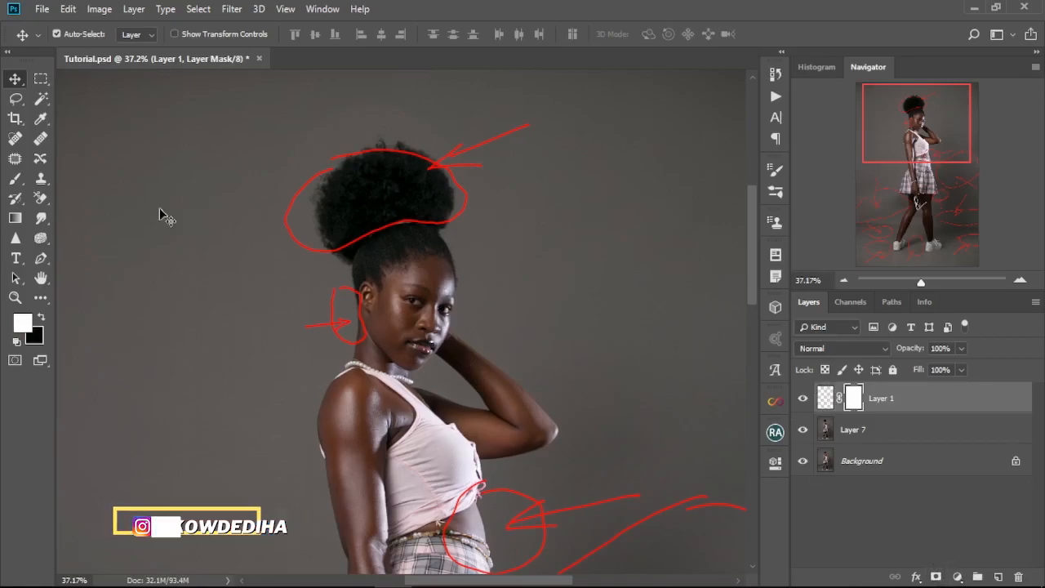
click(14, 178)
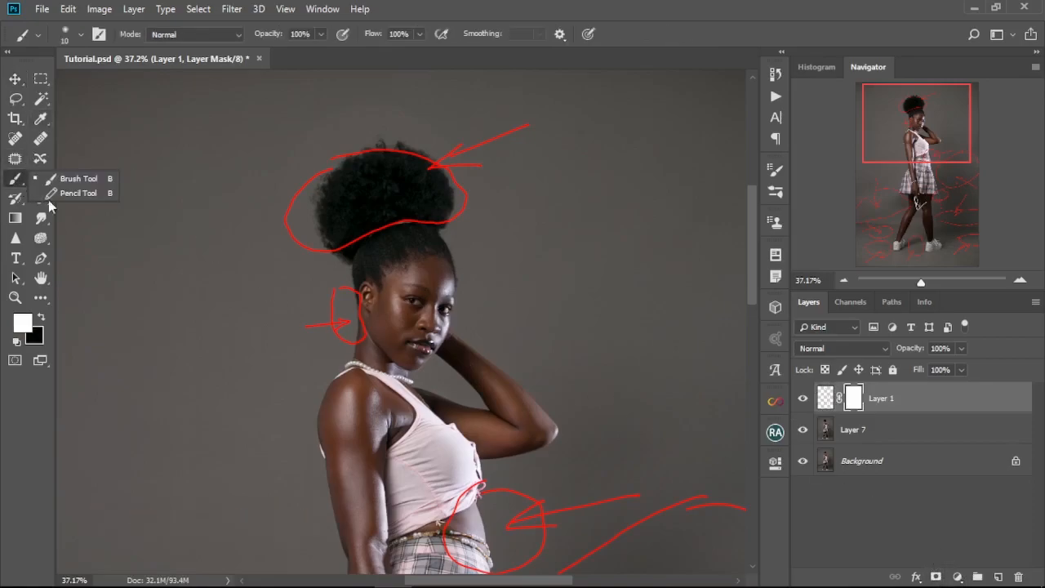
click(91, 180)
key(x)
mouse_move(368, 174)
mouse_down()
mouse_move(461, 190)
mouse_move(456, 149)
mouse_move(340, 245)
mouse_move(357, 282)
mouse_up()
drag(445, 539, 473, 90)
Step: Mask out the red markup on the backdrop and floor around the legs with a larger black brush
scroll(173, 360, down, 6)
key(bracketright)
key(bracketright)
key(bracketright)
mouse_move(173, 245)
mouse_down()
mouse_move(175, 367)
mouse_move(247, 303)
mouse_move(250, 422)
mouse_move(175, 555)
mouse_up()
key(bracketright)
key(bracketright)
key(bracketright)
mouse_move(281, 490)
mouse_down()
mouse_move(302, 512)
mouse_move(467, 483)
mouse_up()
mouse_move(367, 356)
mouse_down()
mouse_move(395, 323)
mouse_move(417, 355)
mouse_move(458, 226)
mouse_move(502, 273)
mouse_move(397, 373)
mouse_up()
Step: Mask out more of the markup on Layer 1 with the brush at size 150, and hide the layer
scroll(465, 363, up, 2)
key(bracketleft)
key(bracketleft)
key(bracketleft)
key(bracketleft)
key(bracketleft)
key(bracketleft)
mouse_move(535, 217)
mouse_down()
mouse_move(428, 401)
mouse_move(483, 251)
mouse_move(390, 373)
mouse_up()
scroll(361, 243, down, 8)
scroll(435, 269, up, 13)
click(802, 398)
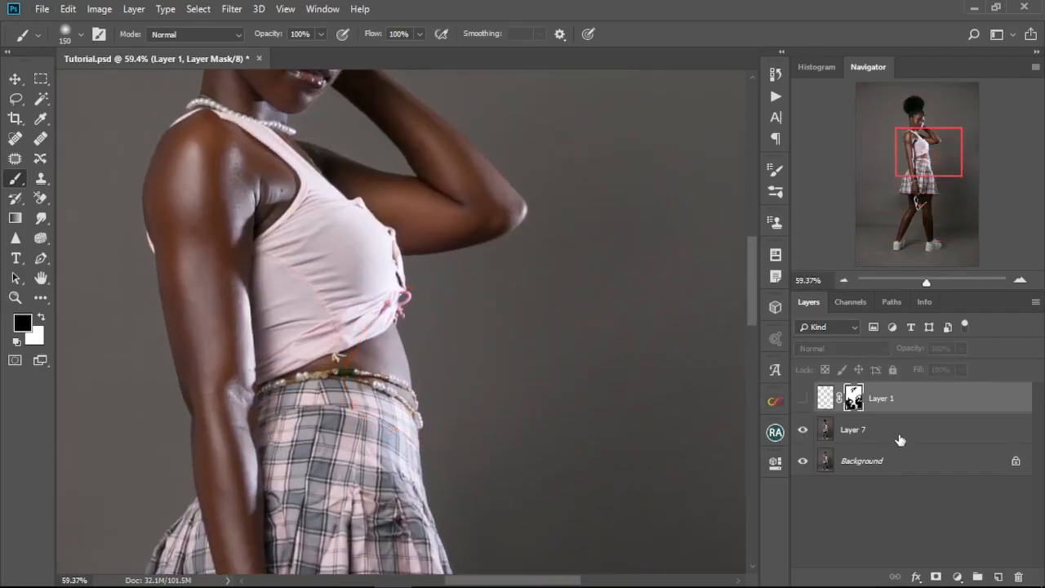
Step: Convert Layer 7 to a Smart Object
click(901, 437)
right_click(891, 435)
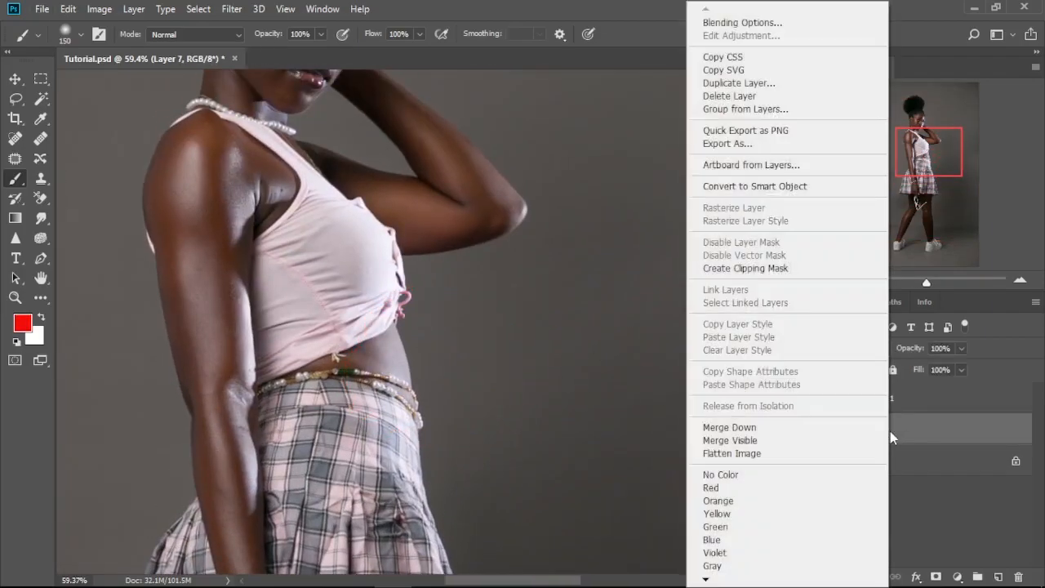
click(754, 188)
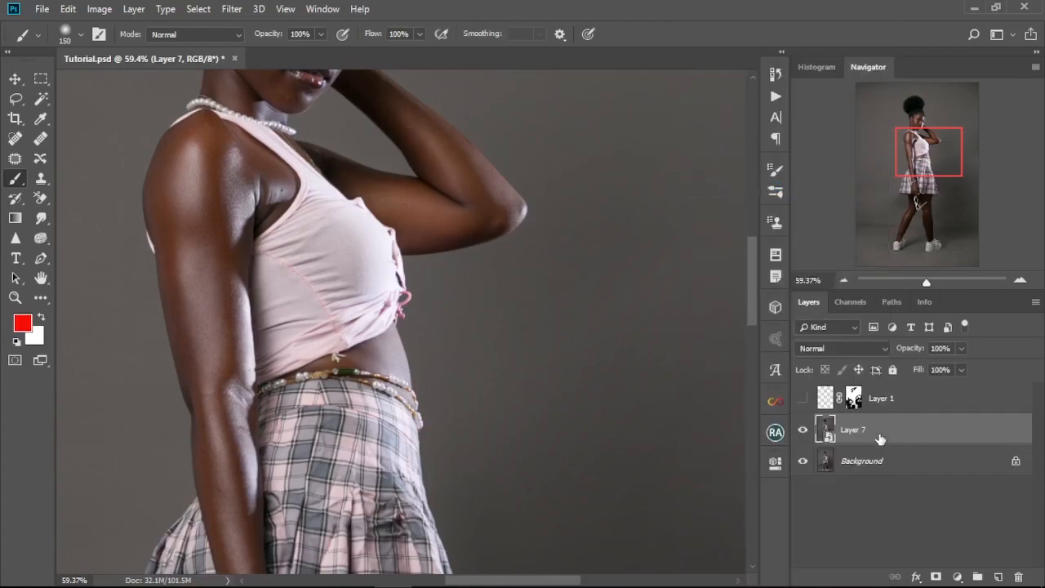
Step: Open the Liquify filter on Layer 7 and push the front of the bare waist inward with a size 175 warp brush
click(232, 9)
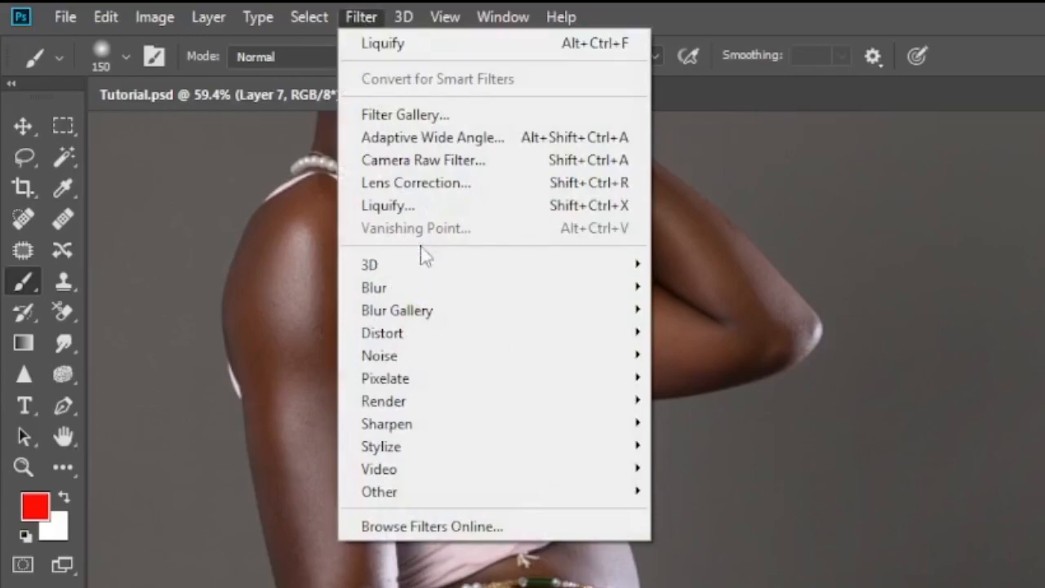
click(267, 130)
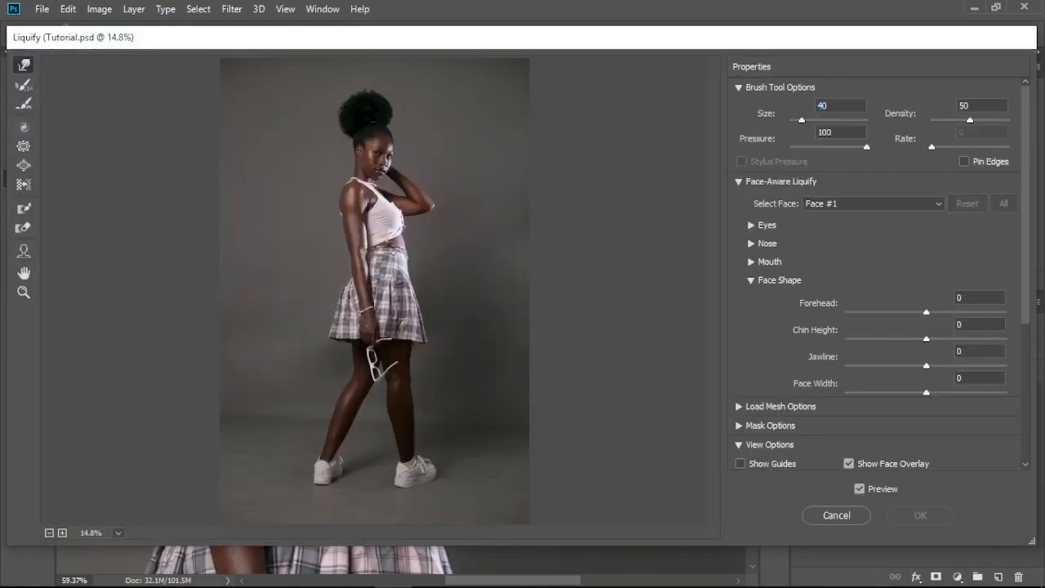
scroll(385, 266, up, 5)
mouse_move(376, 168)
mouse_down()
mouse_move(415, 210)
mouse_move(431, 343)
mouse_up()
key(bracketright)
key(bracketright)
key(bracketright)
key(bracketright)
key(bracketright)
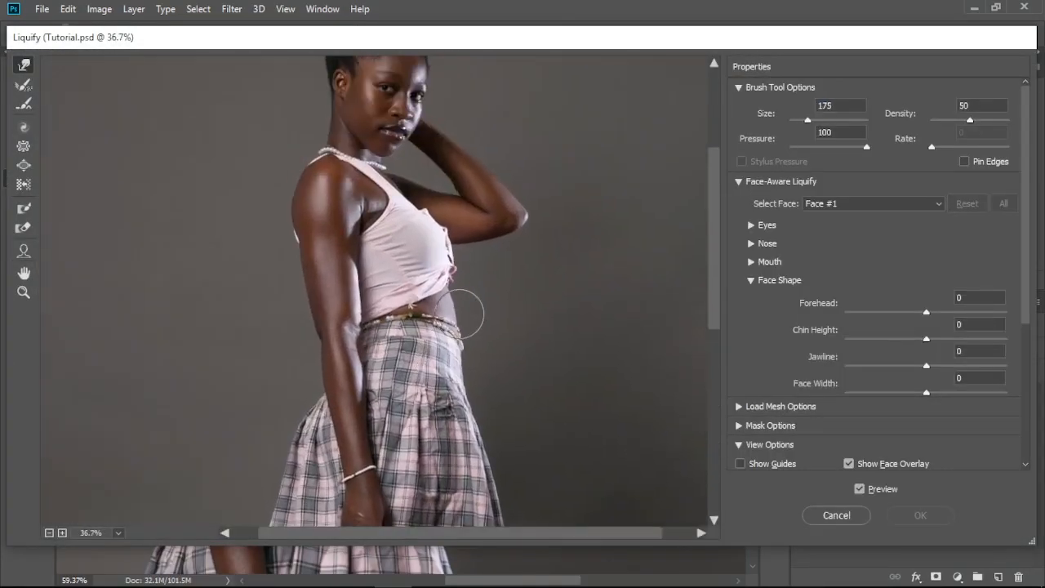
drag(457, 303, 453, 305)
Step: Refine the waist contour below the top with smaller warp brushes, going down to size 70
key(bracketleft)
key(bracketright)
key(bracketleft)
key(bracketleft)
key(bracketleft)
key(bracketleft)
key(ctrl+plus)
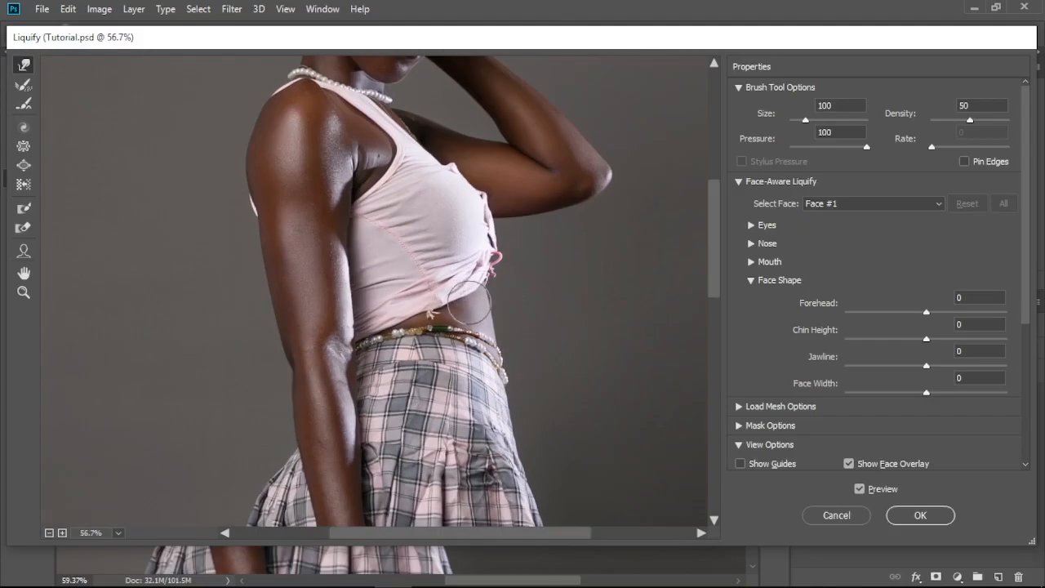
scroll(388, 305, down, 4)
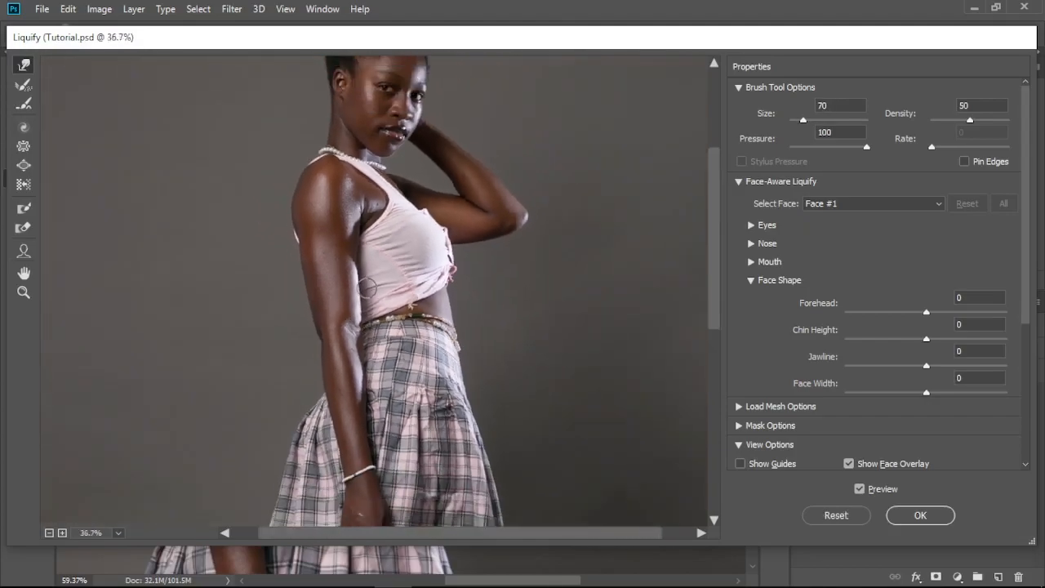
Step: Compare the waist with the Liquify preview off and on, and enlarge the warp brush to 150 for the torso
click(858, 490)
click(859, 490)
scroll(430, 311, up, 4)
scroll(430, 311, down, 1)
key(bracketright)
key(bracketright)
key(bracketright)
key(bracketright)
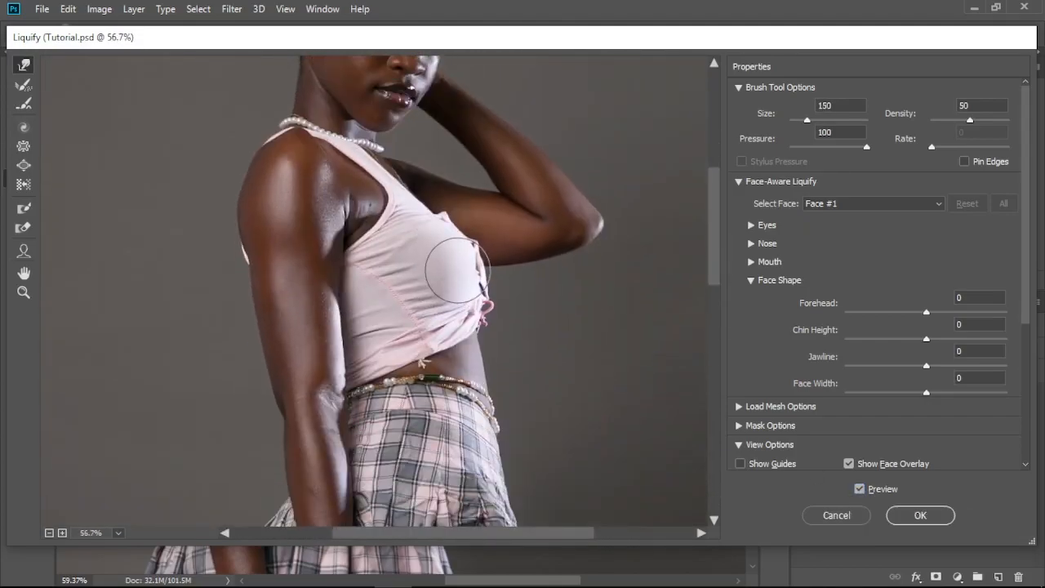
key(bracketright)
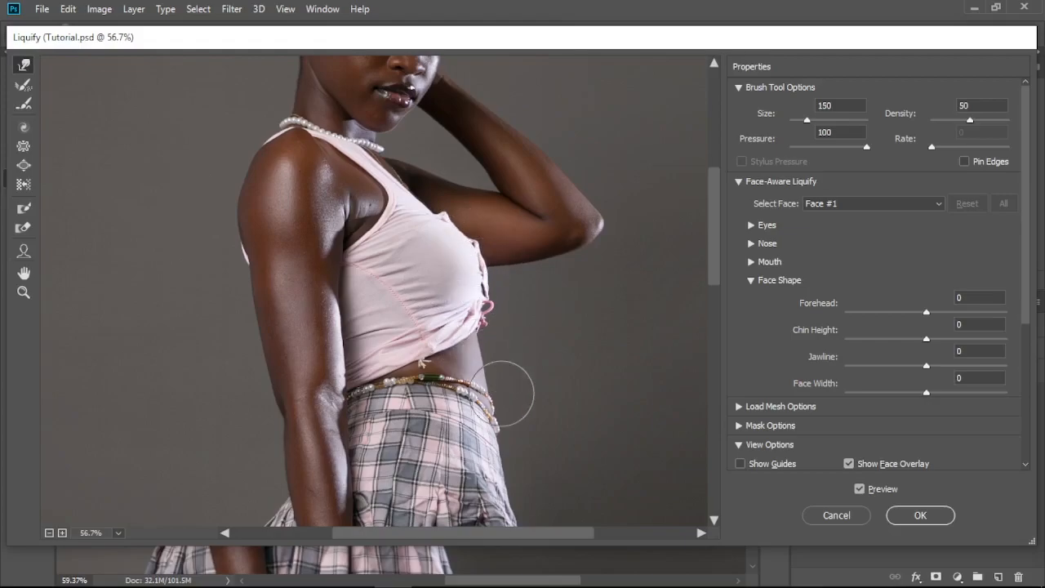
Step: Enlarge the warp brush to 300 for the front of the skirt and compare the figure using the Liquify preview
scroll(457, 359, down, 3)
scroll(413, 255, up, 2)
key(bracketright)
key(bracketright)
key(bracketright)
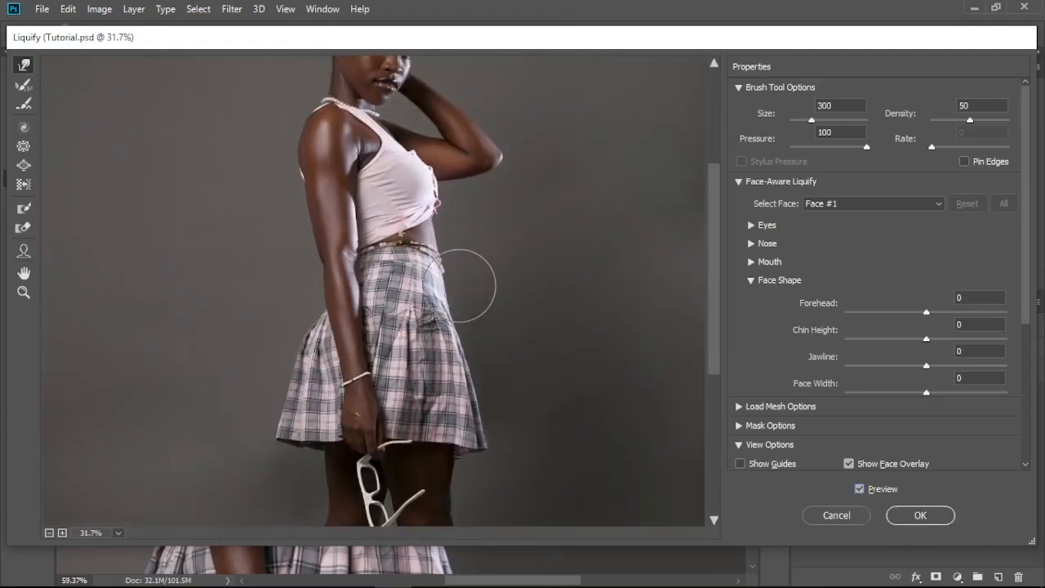
scroll(507, 291, down, 2)
click(858, 490)
Step: Reduce the warp brush to 70 and touch up the bare waist just below the top's hem
scroll(441, 305, up, 5)
scroll(439, 306, up, 4)
key(bracketleft)
key(bracketleft)
key(bracketleft)
key(bracketleft)
key(bracketleft)
key(bracketleft)
key(bracketleft)
key(bracketleft)
key(bracketleft)
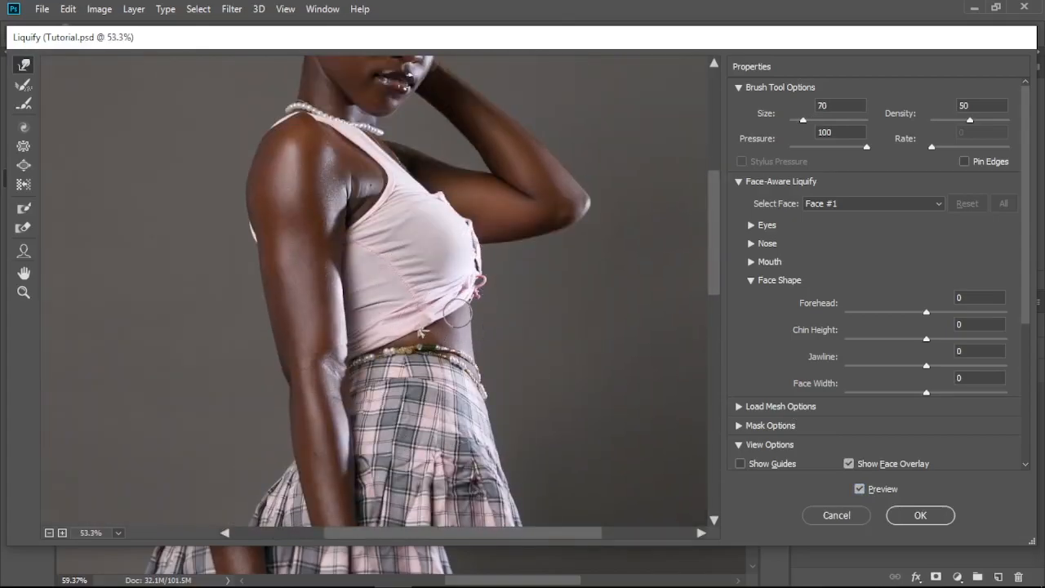
scroll(427, 329, down, 9)
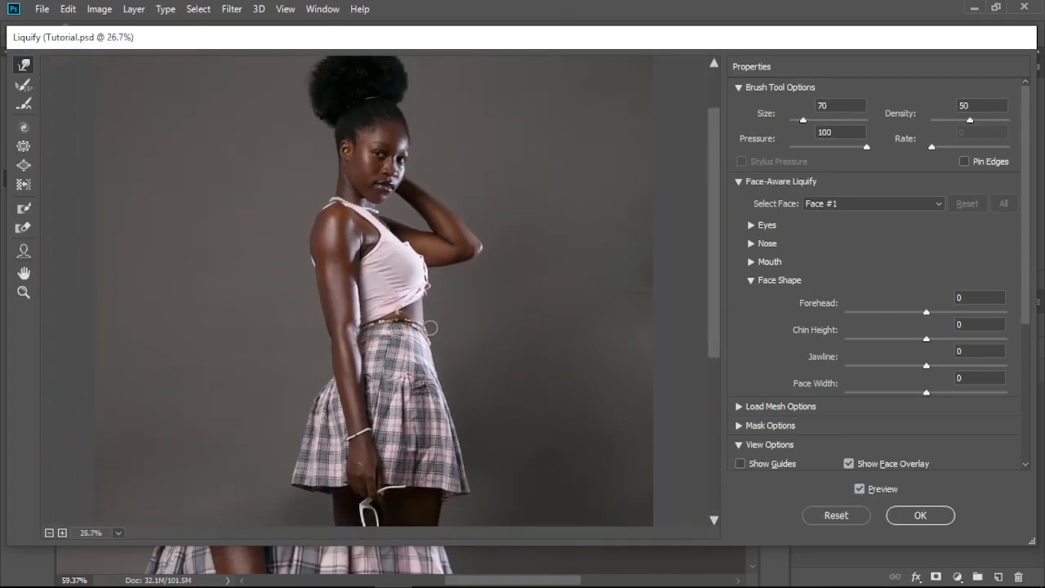
Step: Compare the whole figure before and after, apply the Liquify filter, and check Layer 7 against the layer beneath
click(862, 490)
click(862, 490)
click(862, 491)
click(862, 490)
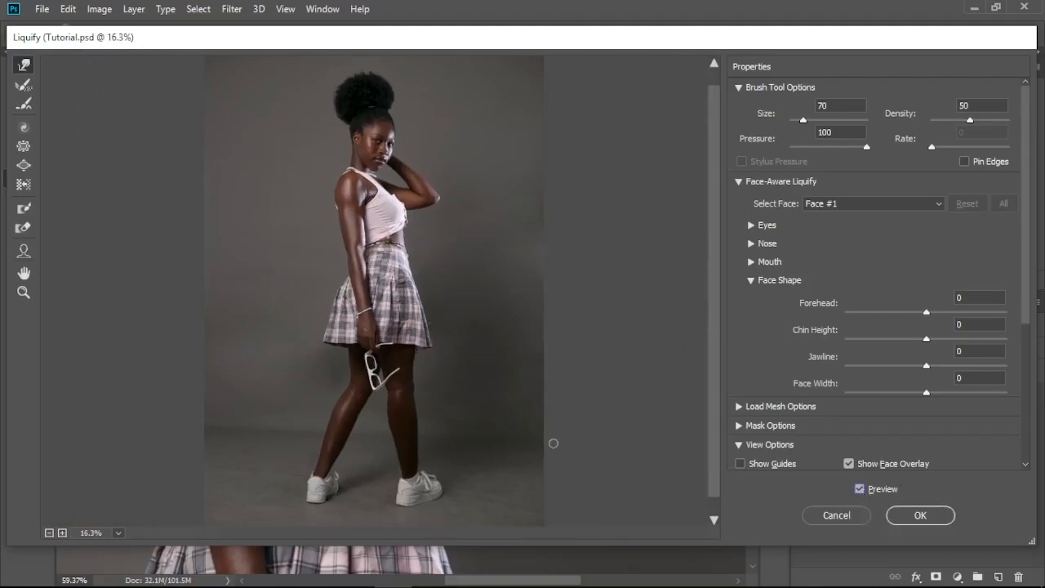
click(916, 516)
key(ctrl+0)
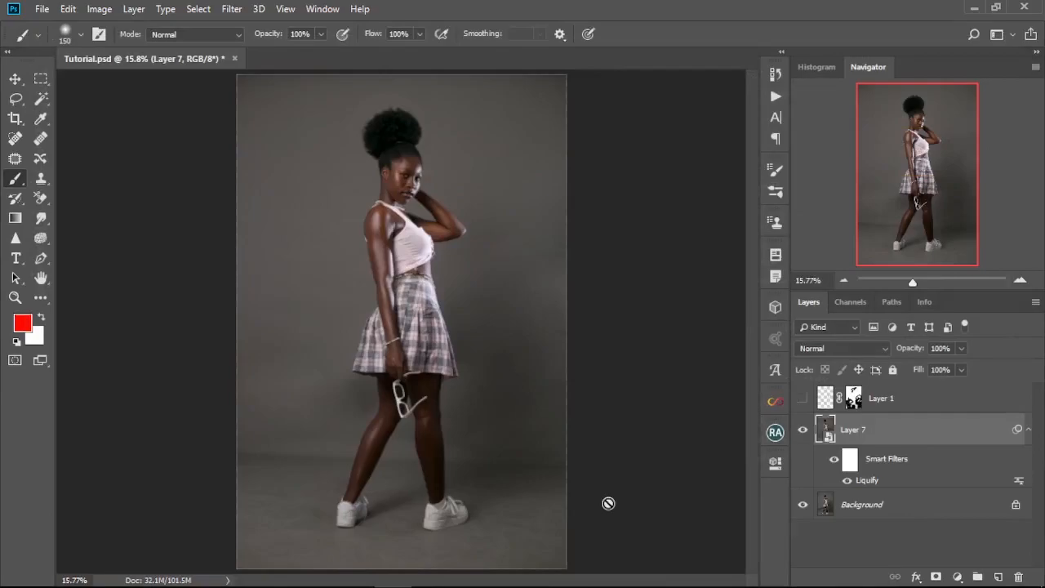
click(803, 431)
click(803, 432)
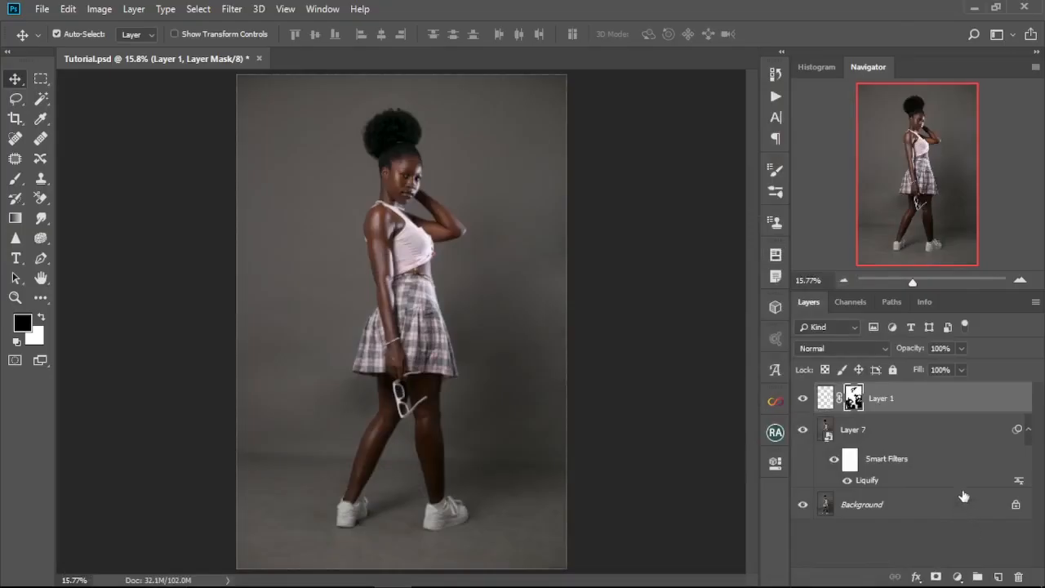
Step: Delete Layer 1 and rasterize the Layer 7 Smart Object
drag(930, 400, 1017, 578)
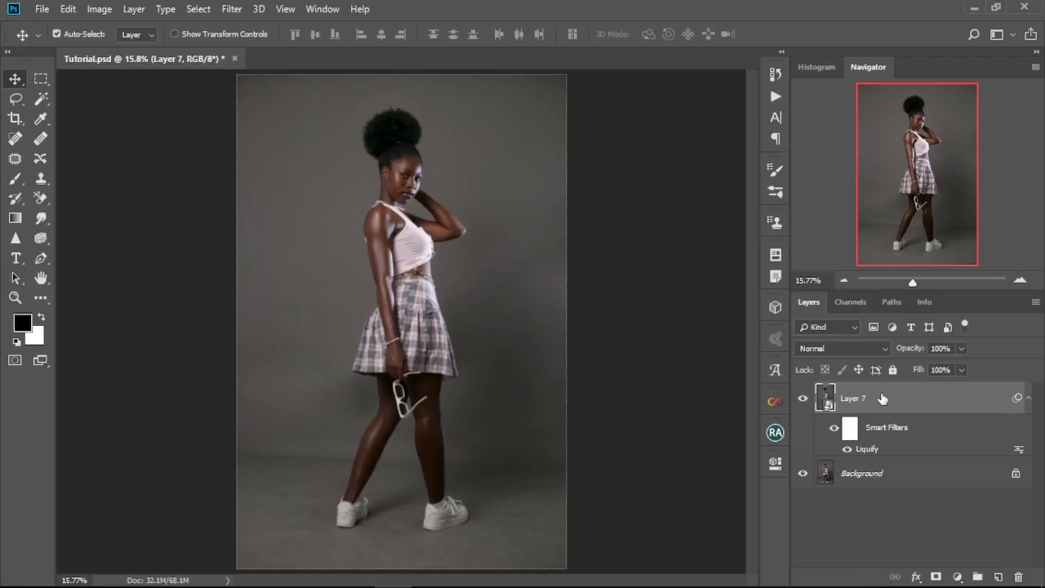
right_click(882, 397)
click(727, 268)
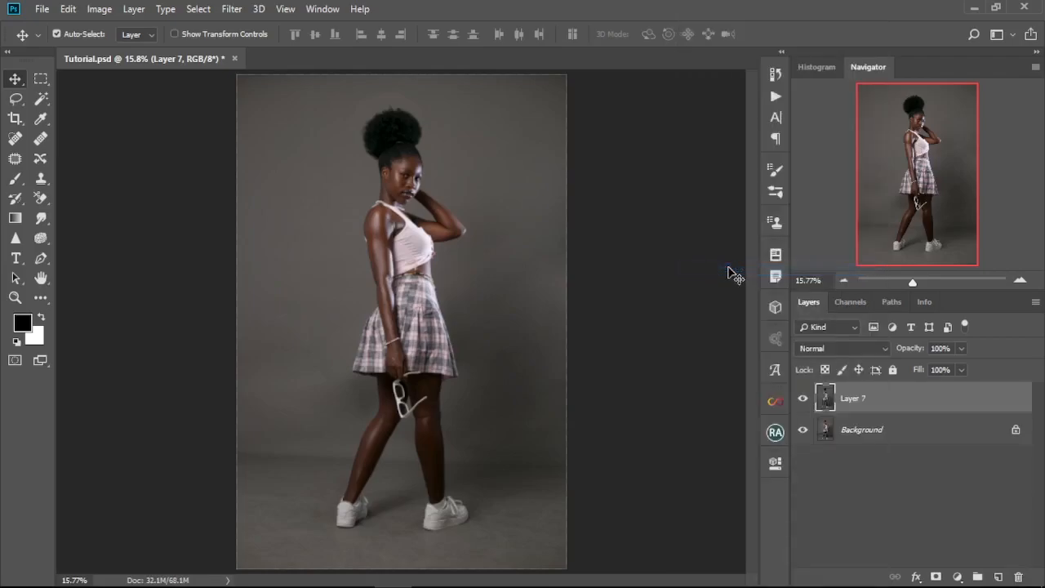
Step: Add a blank layer above Layer 7, get the Clone Stamp ready at the navel, and merge the new layer with Layer 7
scroll(359, 263, up, 5)
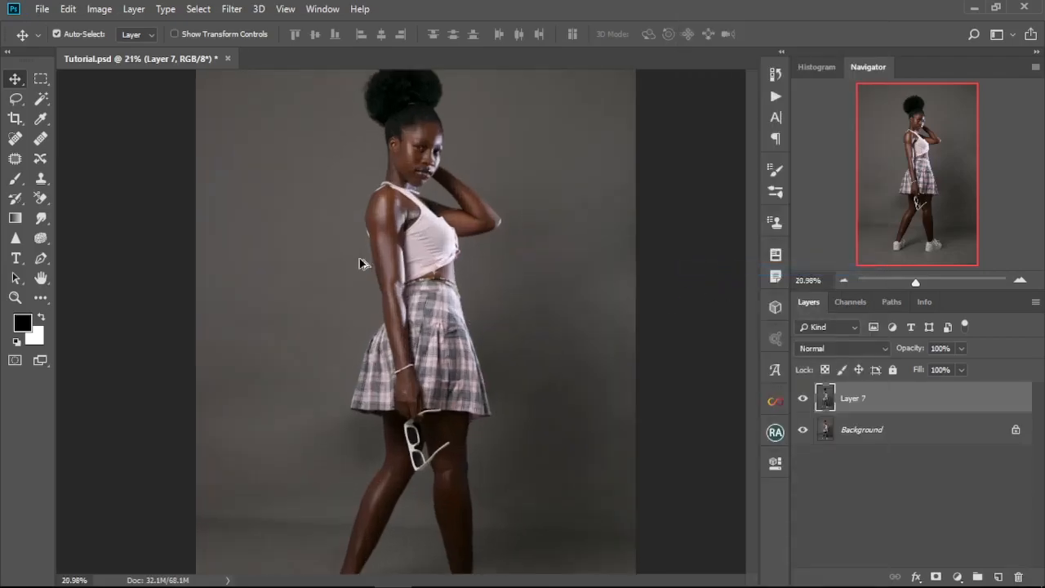
scroll(359, 263, up, 1)
scroll(399, 325, up, 4)
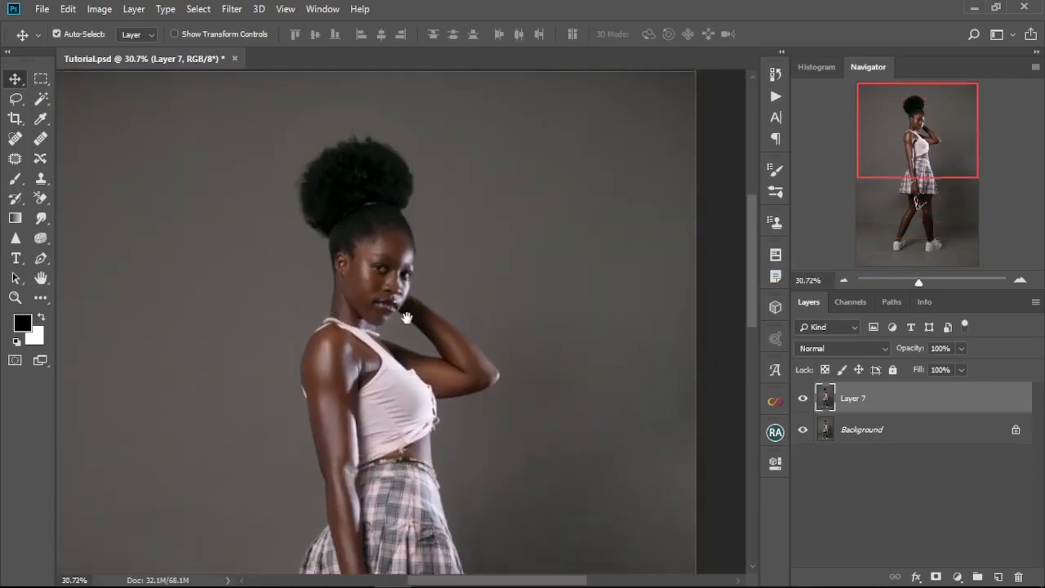
scroll(385, 366, up, 8)
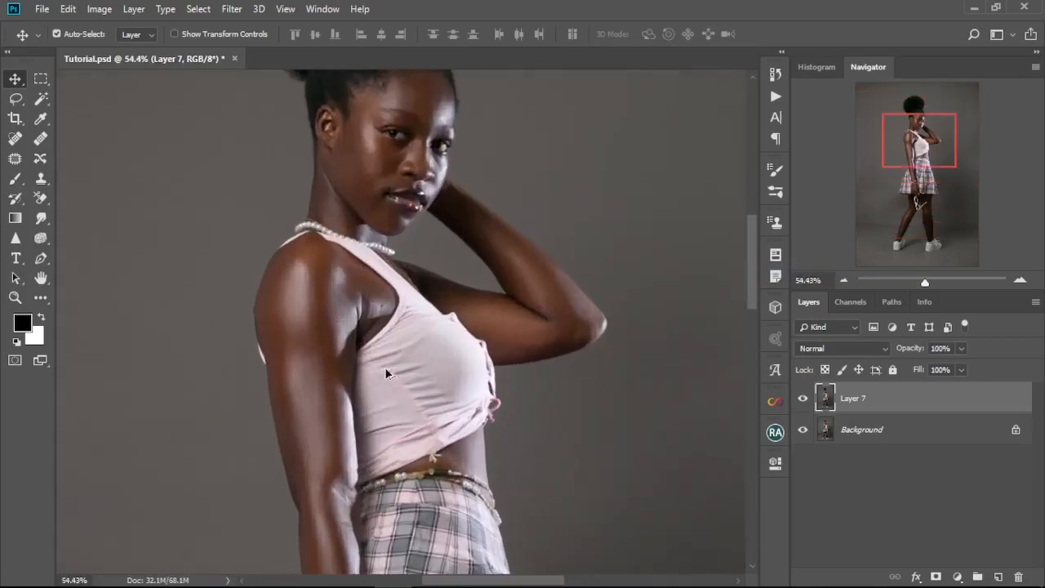
drag(398, 384, 400, 215)
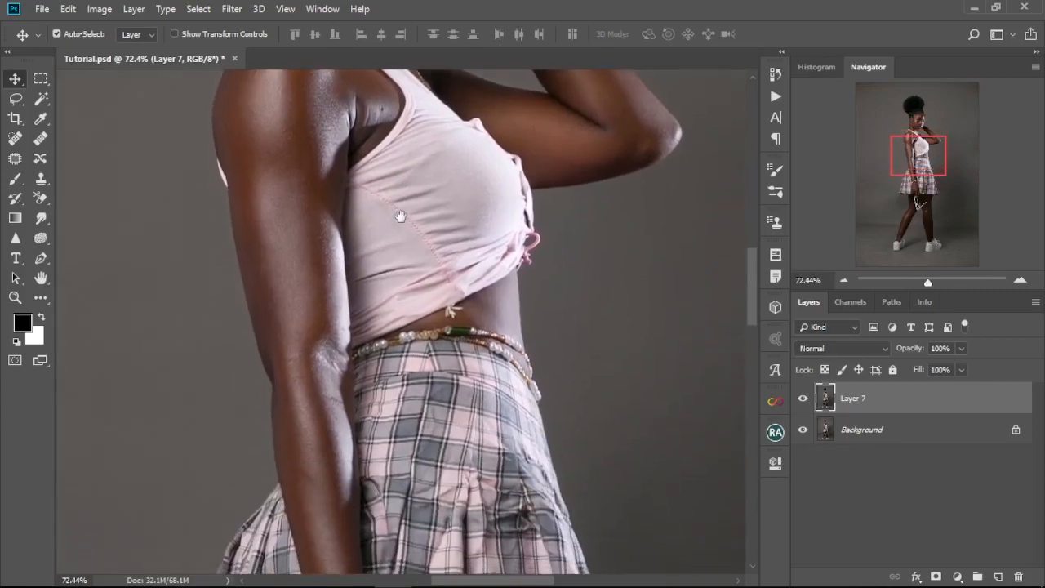
scroll(408, 273, up, 7)
scroll(431, 319, down, 3)
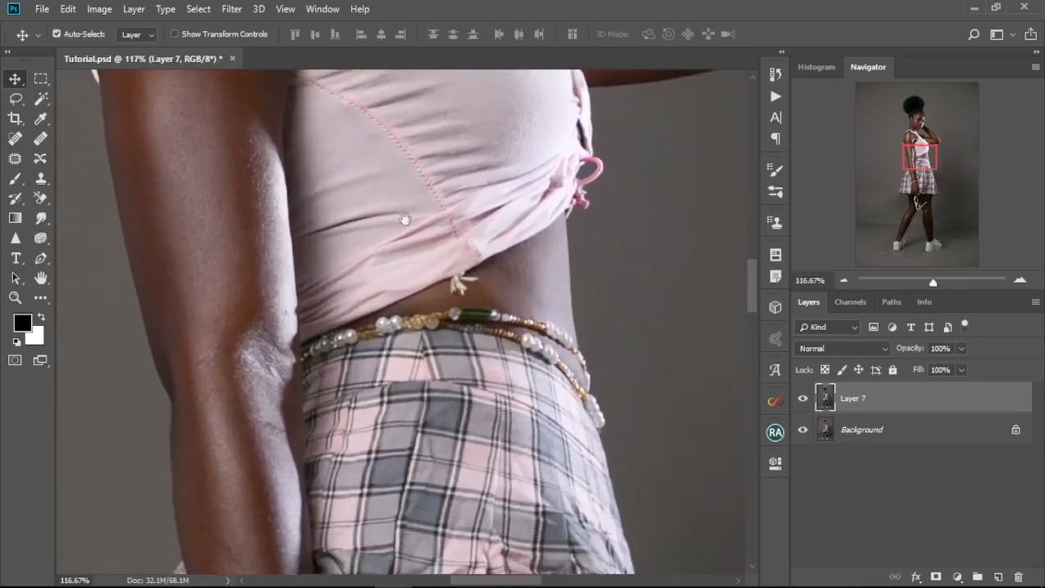
key(ctrl+shift+alt+n)
click(40, 178)
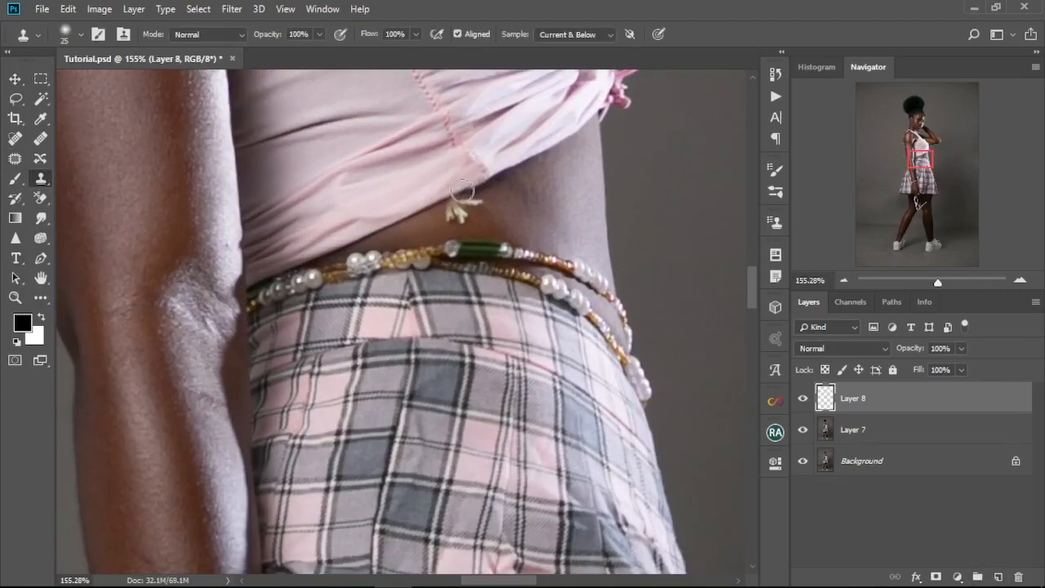
ctrl+click(874, 429)
right_click(874, 430)
click(751, 429)
Step: Patch away the small white ornament at the navel with clean skin from beside it and clear the selection
click(14, 158)
scroll(433, 217, up, 5)
mouse_move(487, 182)
mouse_down()
mouse_move(523, 193)
mouse_move(490, 182)
mouse_move(460, 226)
mouse_up()
drag(467, 209, 506, 207)
drag(476, 217, 427, 224)
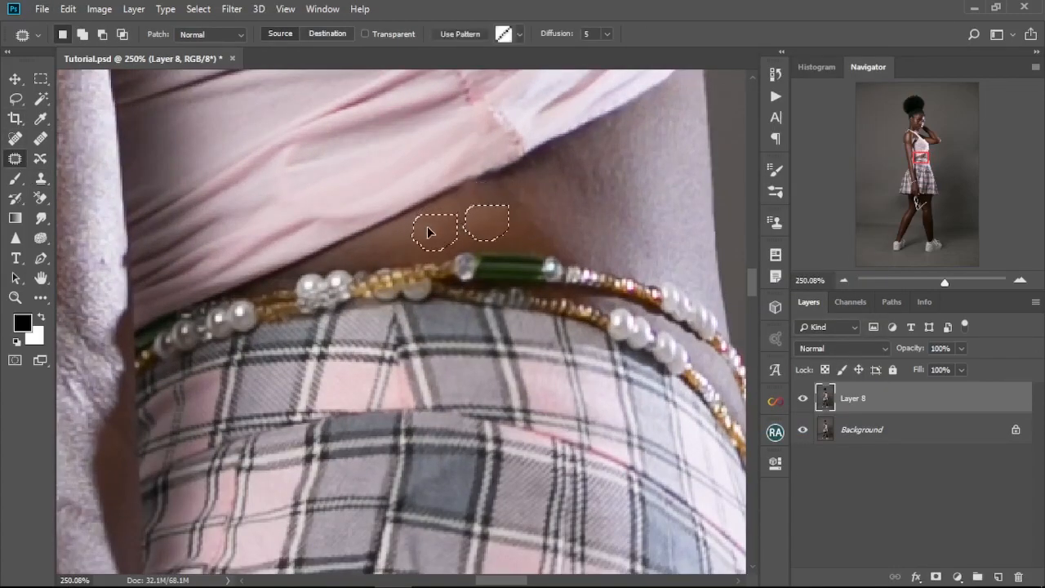
key(ctrl+d)
key(ctrl+0)
key(v)
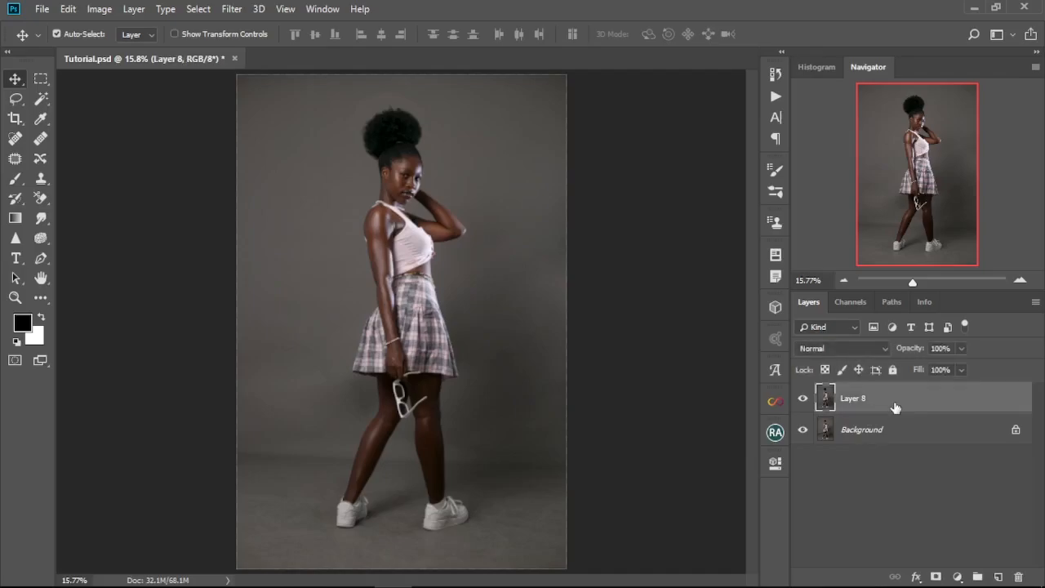
Step: Duplicate Layer 8 twice, naming the lower copy "color" and the upper copy "texture"
key(ctrl+j)
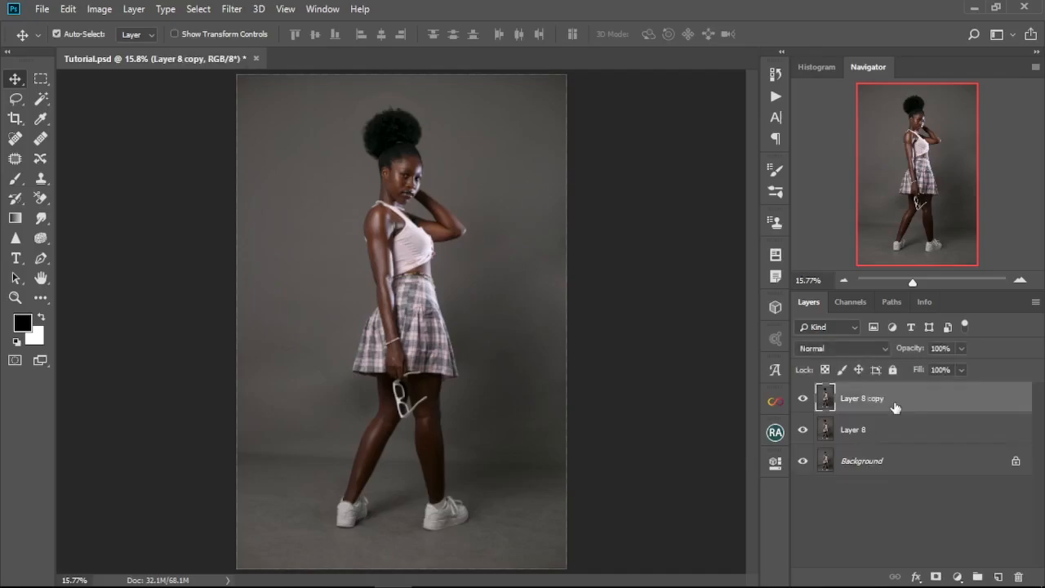
key(ctrl+j)
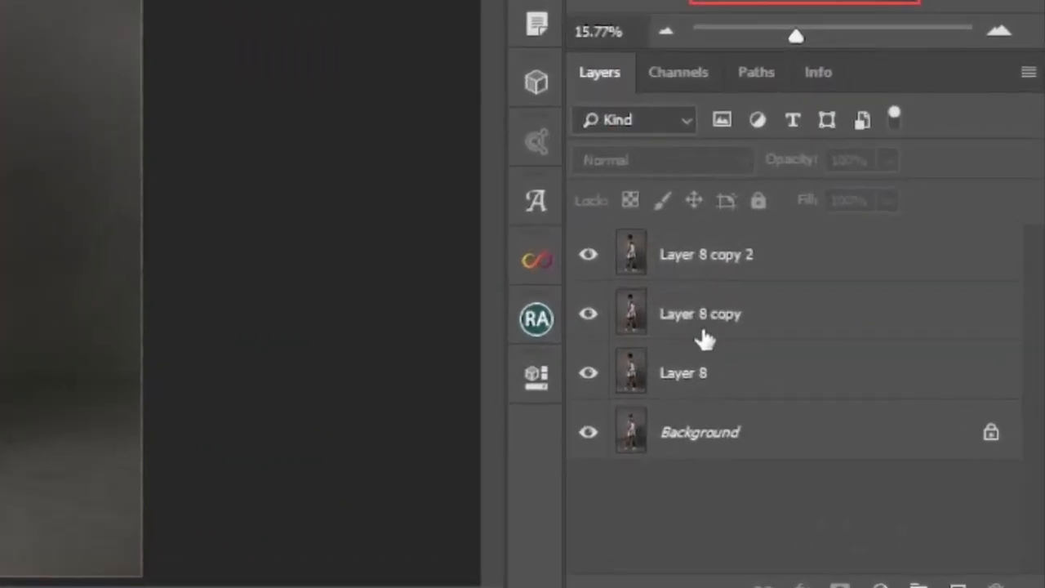
click(860, 435)
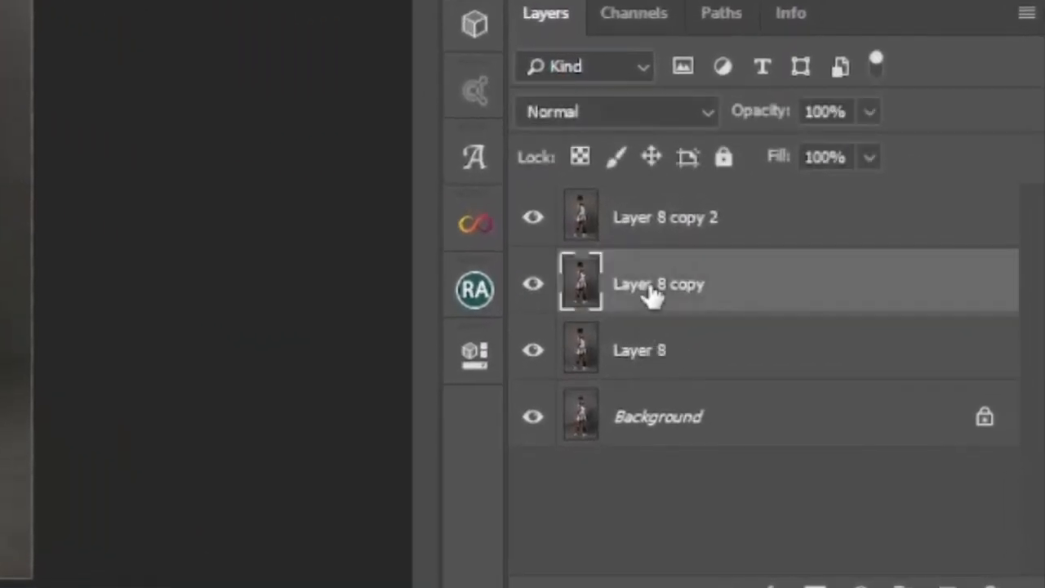
double_click(652, 286)
text(color)
key(Return)
click(665, 234)
double_click(664, 219)
text(texture)
key(Return)
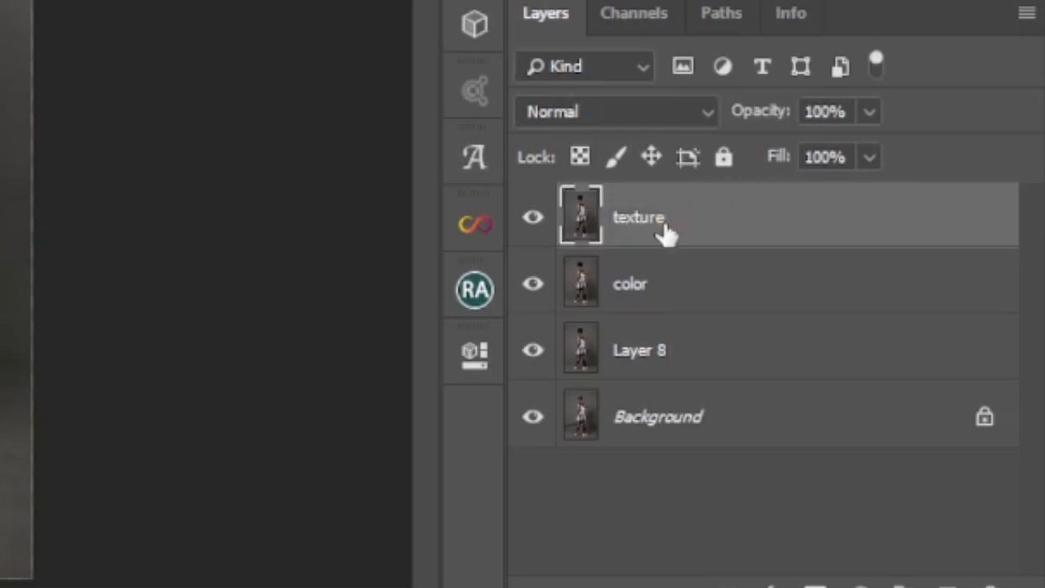
Step: Add a blank layer between color and texture, and hide both it and the texture layer
click(672, 284)
key(ctrl+shift+alt+n)
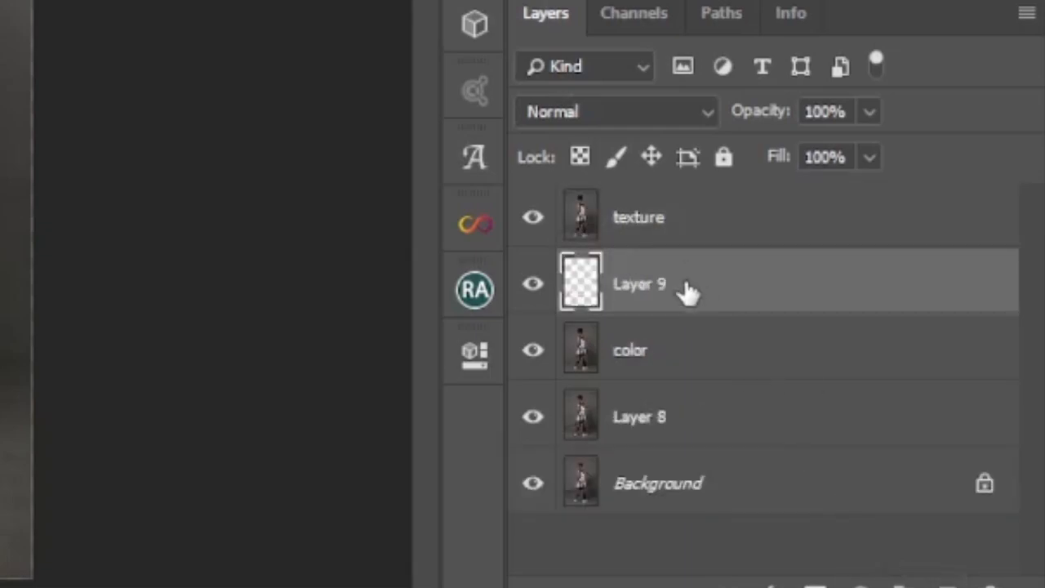
click(693, 354)
click(533, 283)
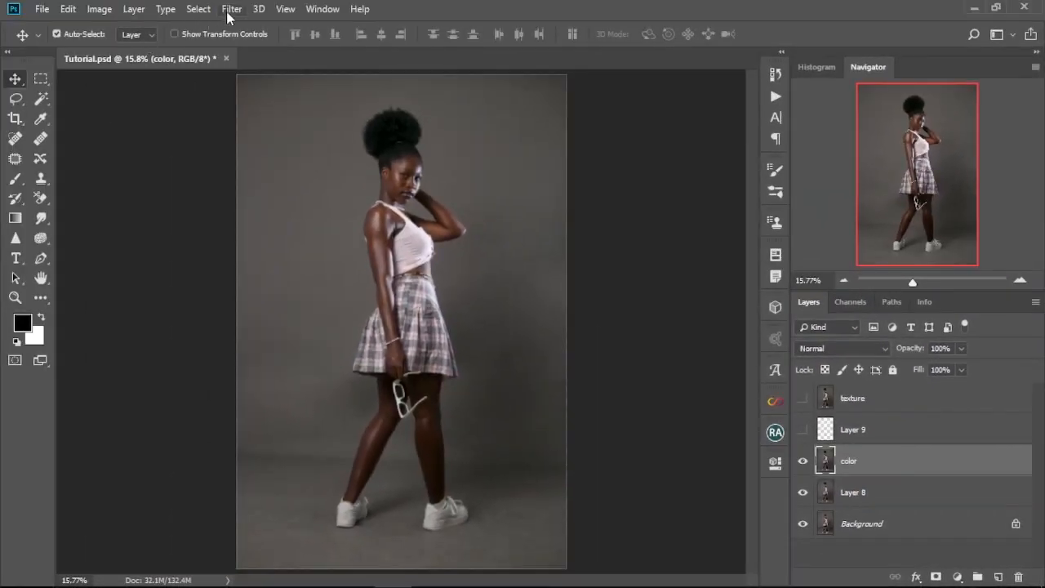
Step: Apply a Gaussian Blur with a 7.0 pixel radius to the color layer
click(231, 9)
mouse_move(343, 185)
click(449, 245)
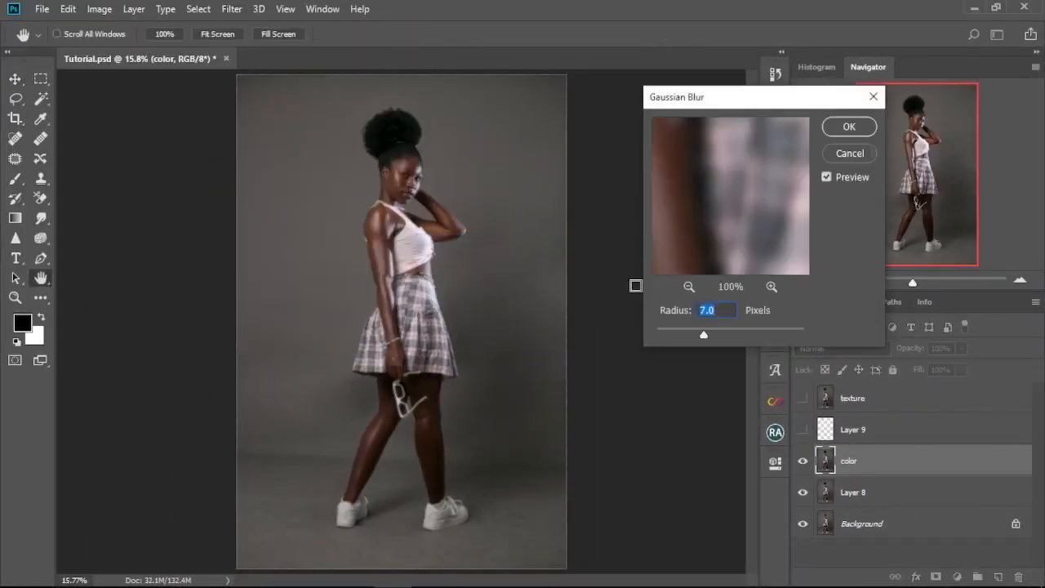
click(849, 127)
key(v)
Step: Show the texture layer, reduce it to gray detail with Apply Image, and set its blend mode to Linear Light
click(852, 398)
click(802, 397)
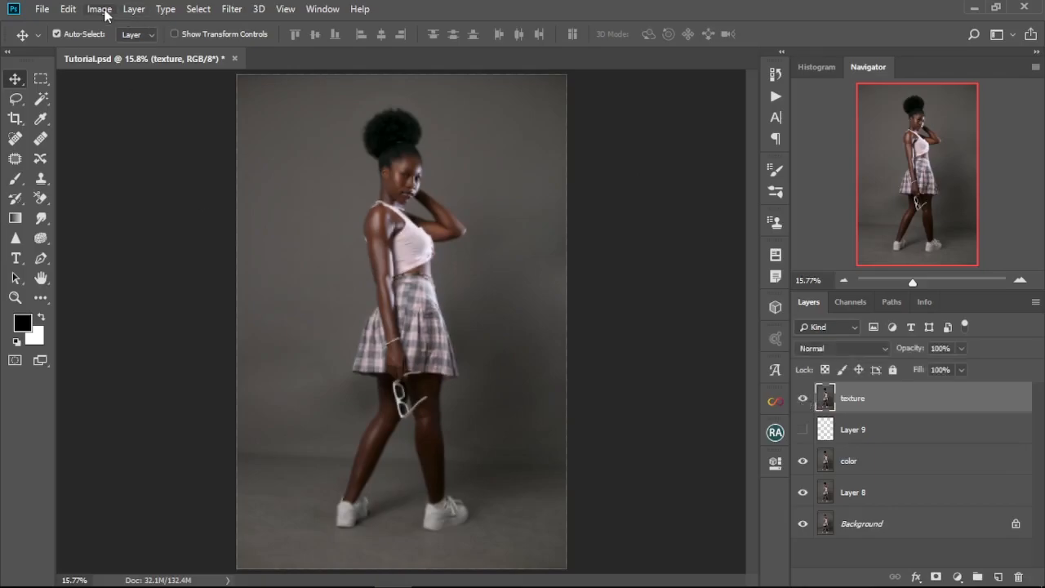
click(99, 9)
click(119, 230)
click(768, 91)
click(722, 112)
click(677, 154)
click(618, 471)
key(Return)
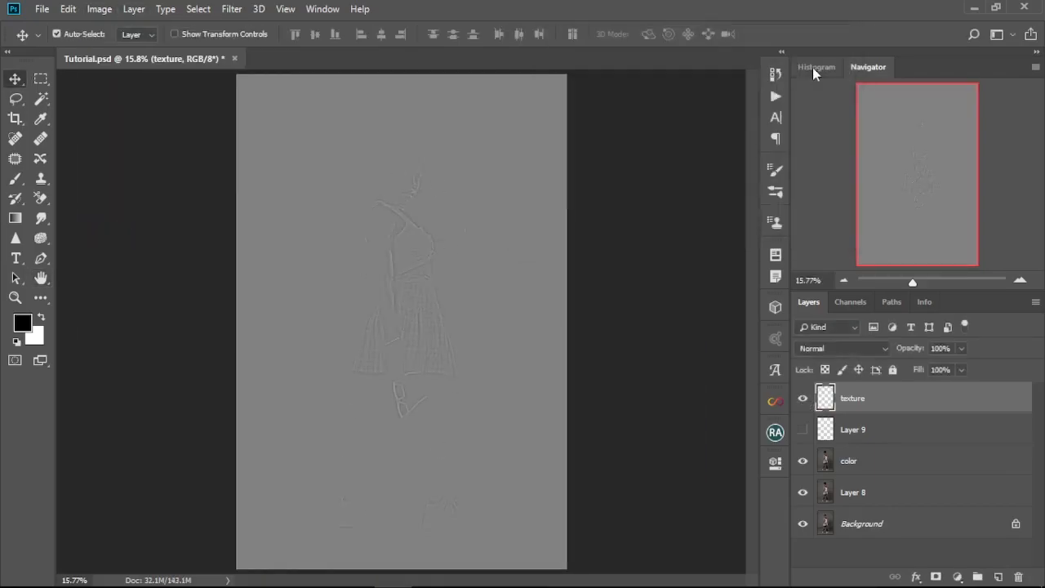
click(880, 348)
click(827, 228)
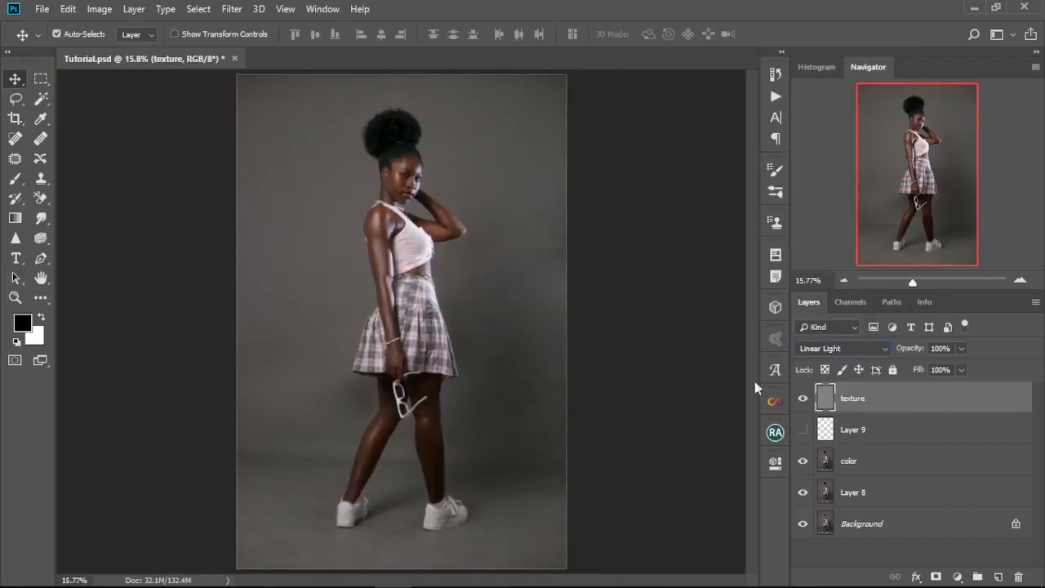
Step: Group the texture, blank and color layers and name the group "frequency separation"
shift+click(848, 460)
key(ctrl+g)
double_click(861, 391)
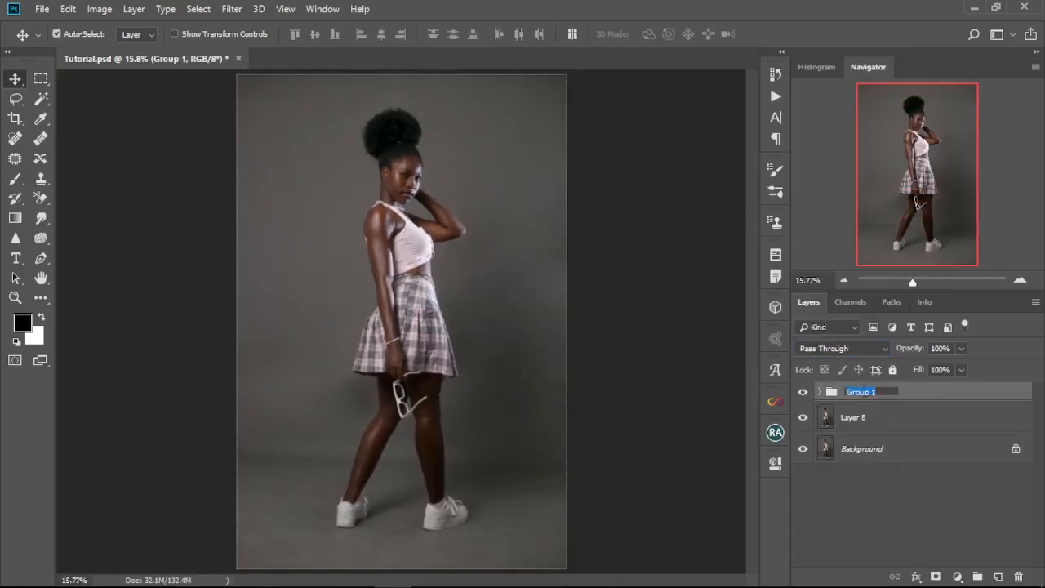
key(Return)
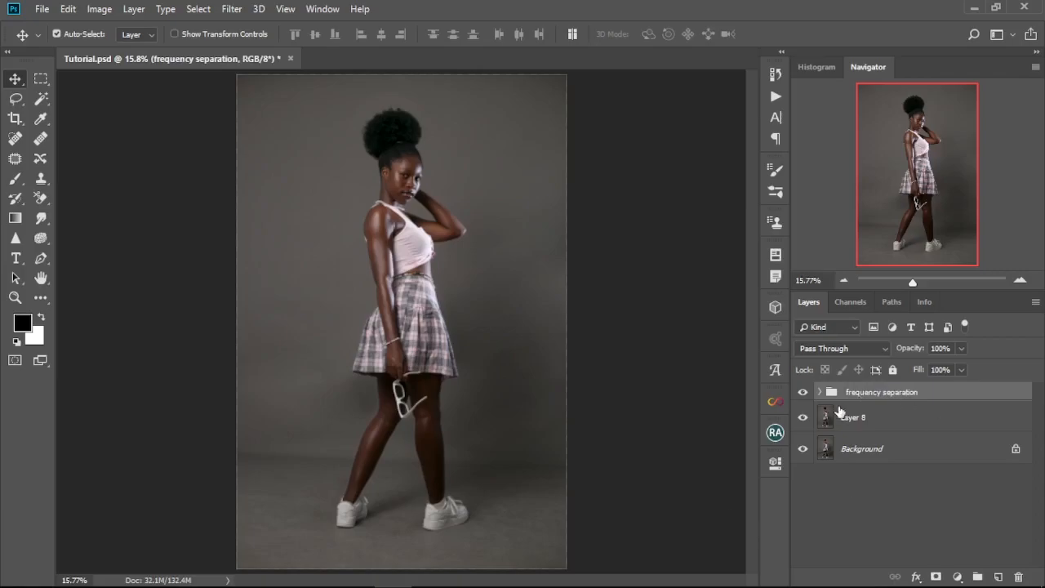
Step: On the color layer inside the frequency separation group, lasso the near cheek from the temple down toward the mouth
click(820, 392)
click(887, 490)
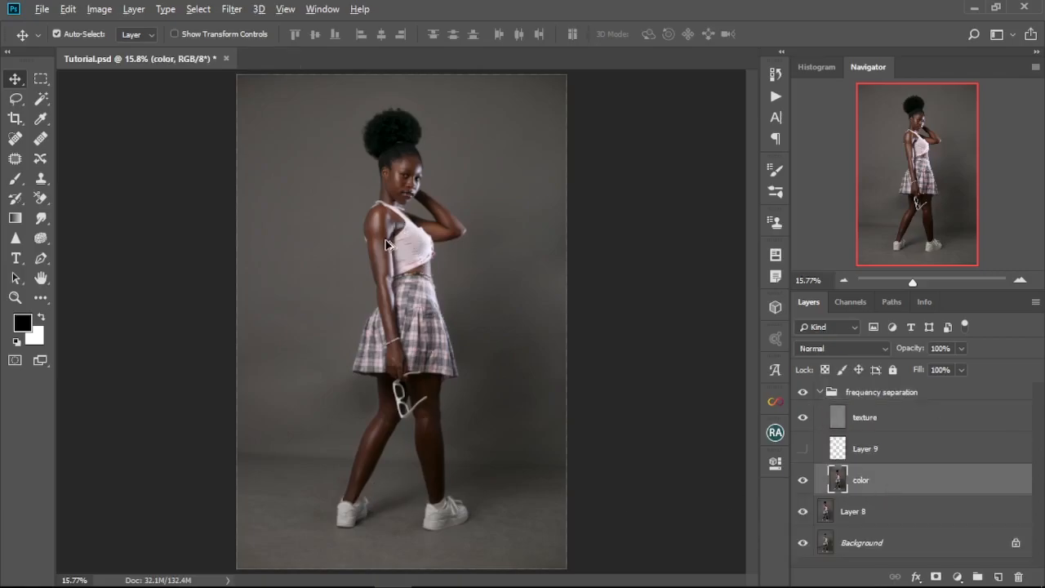
scroll(392, 459, up, 10)
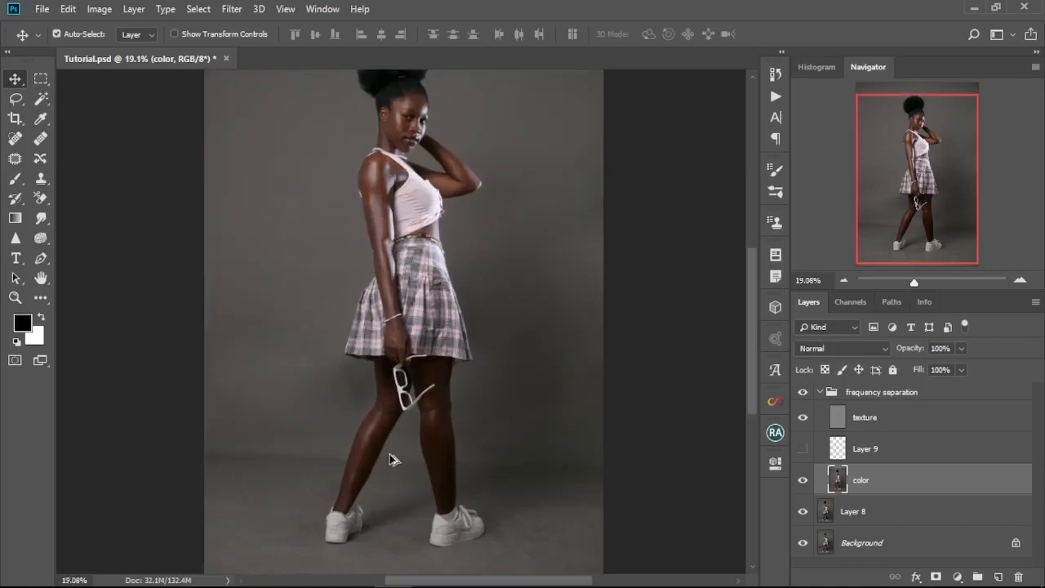
drag(436, 233, 409, 356)
scroll(385, 202, up, 8)
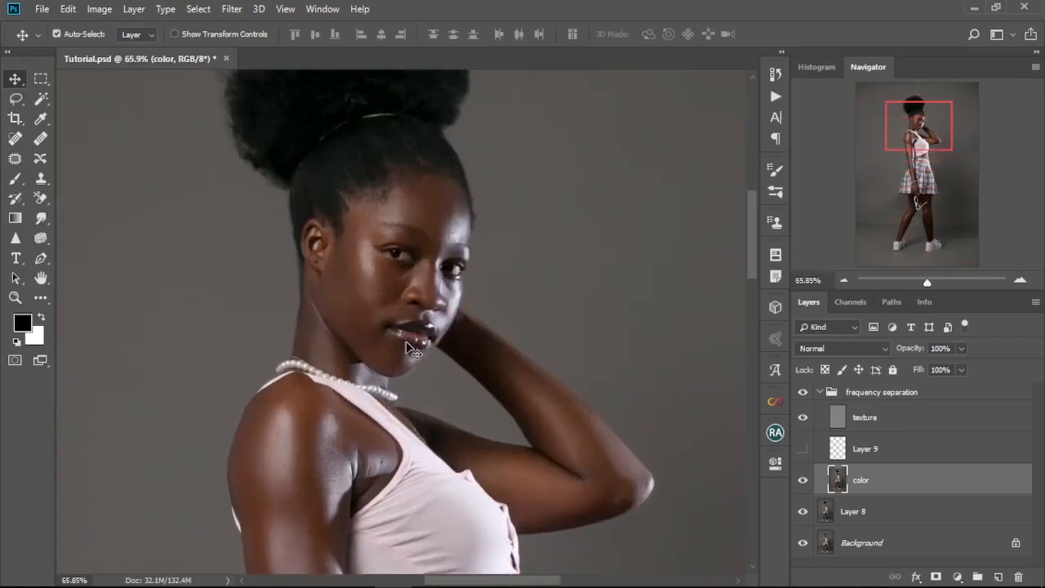
drag(14, 99, 73, 101)
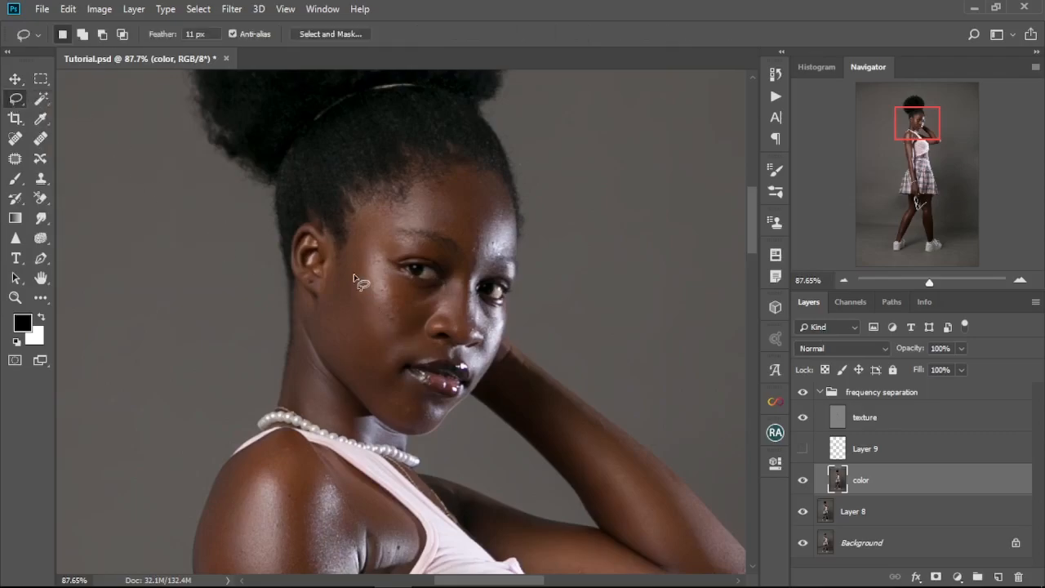
mouse_move(354, 250)
mouse_down()
mouse_move(364, 347)
mouse_move(392, 359)
mouse_up()
drag(356, 256, 355, 254)
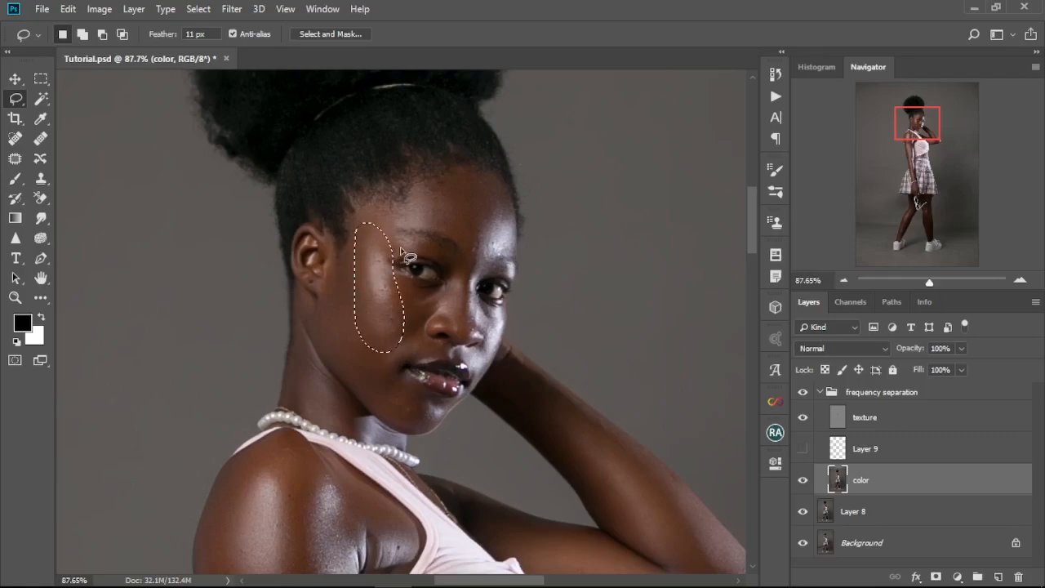
Step: Smooth the selected cheek with a Gaussian Blur of 8.0 pixels
click(236, 10)
mouse_move(400, 185)
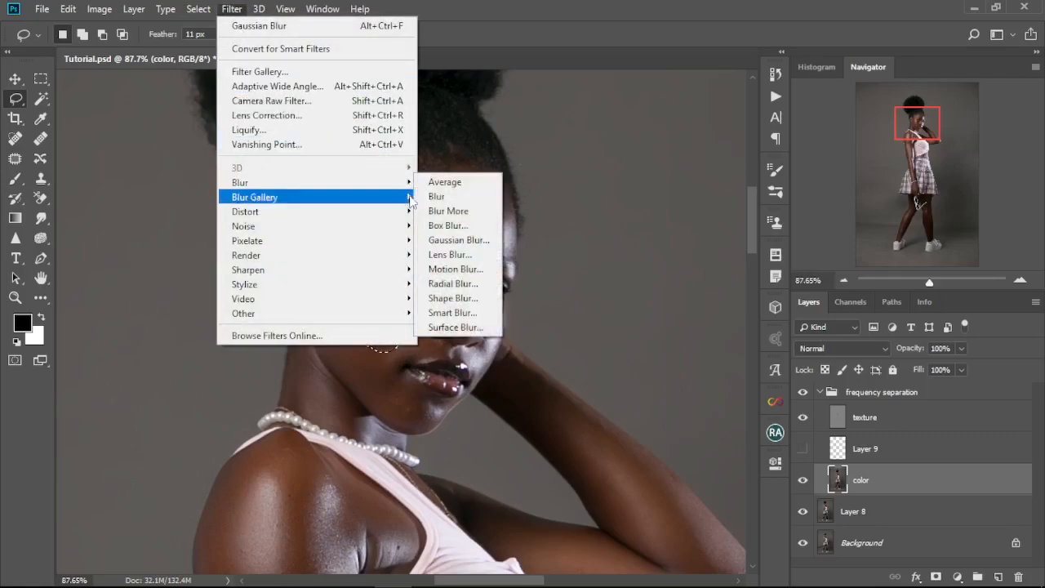
click(454, 240)
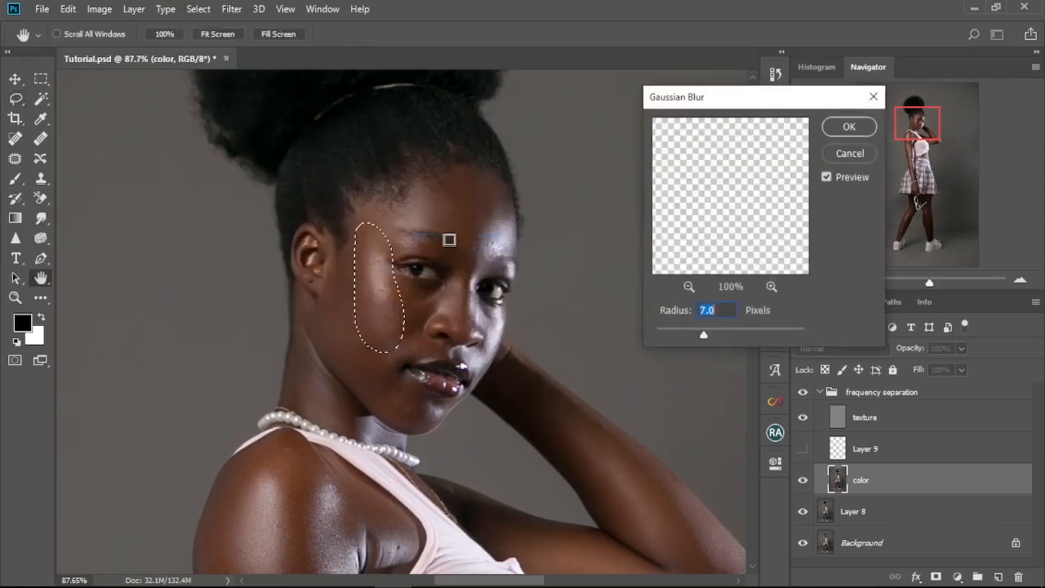
drag(700, 336, 707, 337)
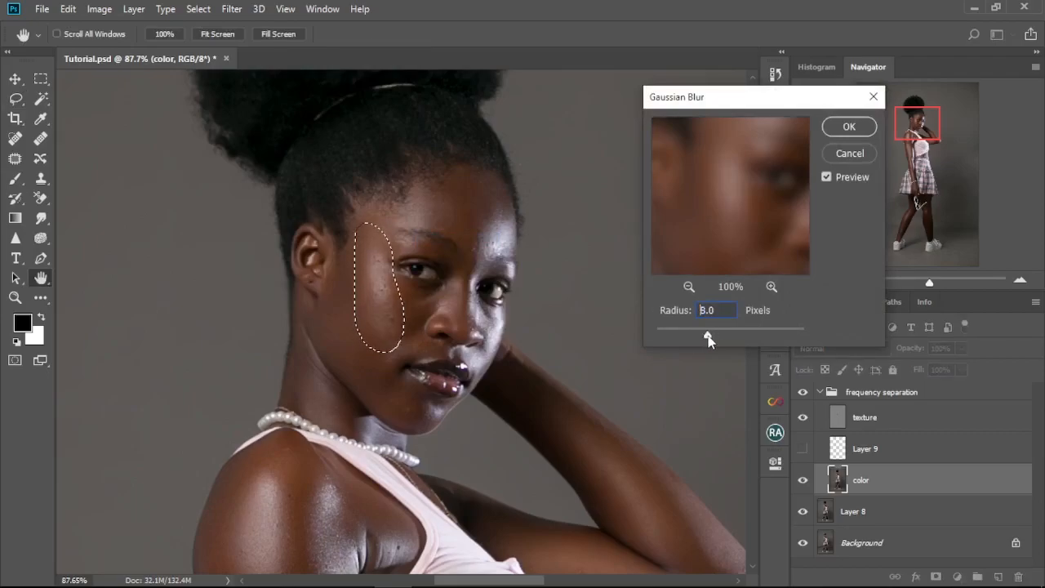
click(849, 127)
Step: Lasso the skin in front of the ear and along the jaw in turn, repeating the last Gaussian Blur on each selection
key(l)
mouse_move(364, 245)
mouse_down()
mouse_move(380, 373)
mouse_move(321, 298)
mouse_move(359, 246)
mouse_up()
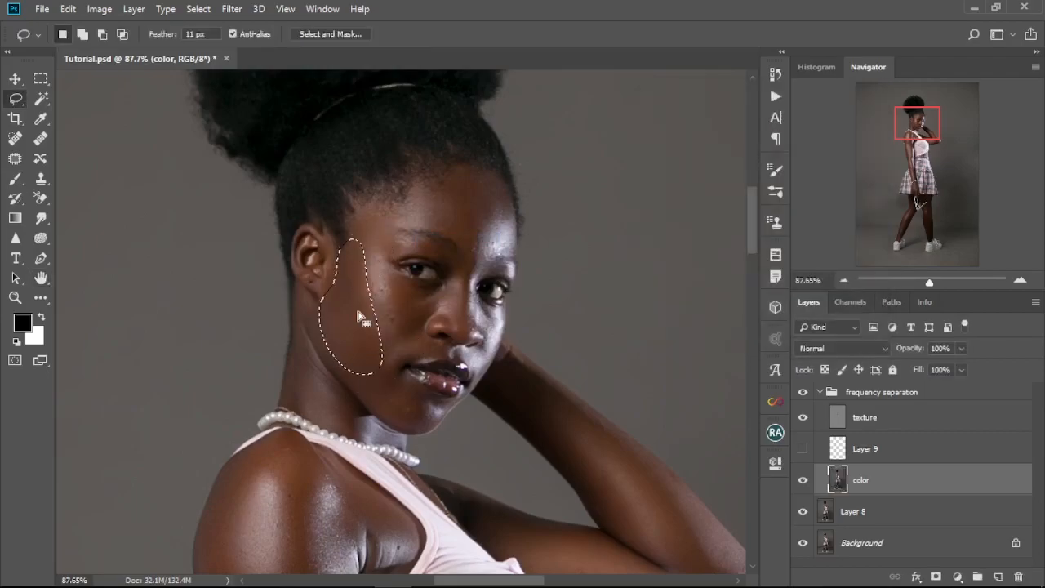
right_click(343, 313)
click(431, 252)
mouse_move(347, 370)
mouse_down()
mouse_move(435, 416)
mouse_move(351, 364)
mouse_up()
right_click(373, 384)
click(416, 323)
Step: Lasso three more skin patches on the upper part of the face and repeat the Gaussian Blur on each
scroll(408, 310, up, 5)
mouse_move(392, 247)
mouse_down()
mouse_move(434, 274)
mouse_move(381, 247)
mouse_up()
right_click(392, 292)
click(425, 514)
drag(359, 280, 369, 268)
right_click(368, 280)
click(412, 499)
mouse_move(335, 215)
mouse_down()
mouse_move(417, 246)
mouse_move(341, 210)
mouse_up()
right_click(394, 218)
click(437, 438)
Step: Repeat the Gaussian Blur on lassoed patches of the brightly lit side of the face and clear the selection
drag(450, 243, 444, 167)
mouse_move(519, 196)
mouse_down()
mouse_move(575, 270)
mouse_move(526, 188)
mouse_up()
right_click(525, 230)
click(562, 447)
mouse_move(502, 300)
mouse_down()
mouse_move(530, 298)
mouse_move(504, 299)
mouse_move(500, 356)
mouse_up()
right_click(500, 385)
click(526, 309)
right_click(501, 330)
click(542, 274)
key(ctrl+d)
mouse_move(427, 437)
mouse_down()
mouse_move(443, 367)
mouse_move(451, 416)
mouse_up()
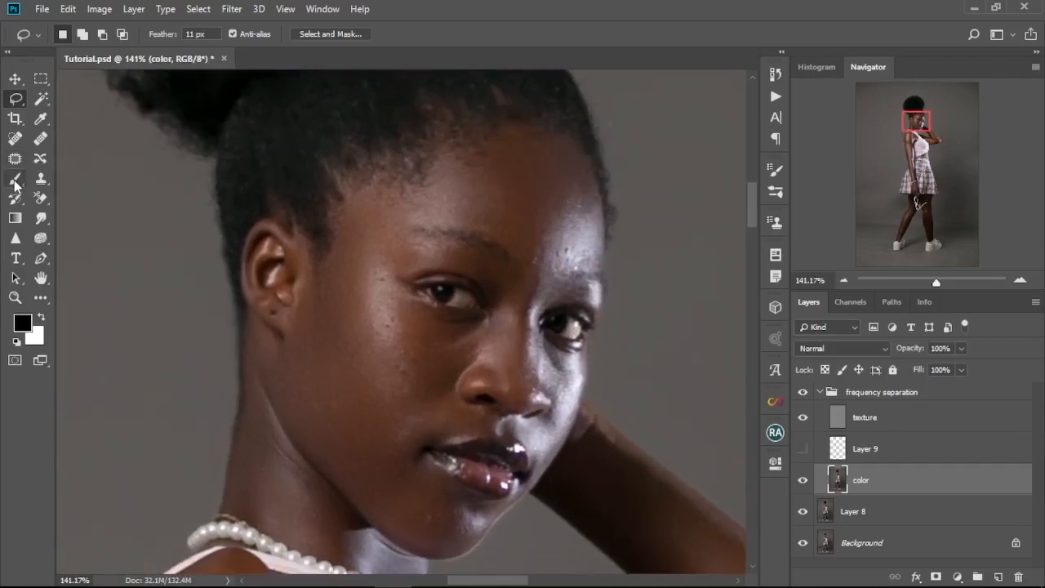
Step: Blend the skin tones on the cheek, chin and nose using the Mixer Brush at sizes between 25 and 70
click(41, 299)
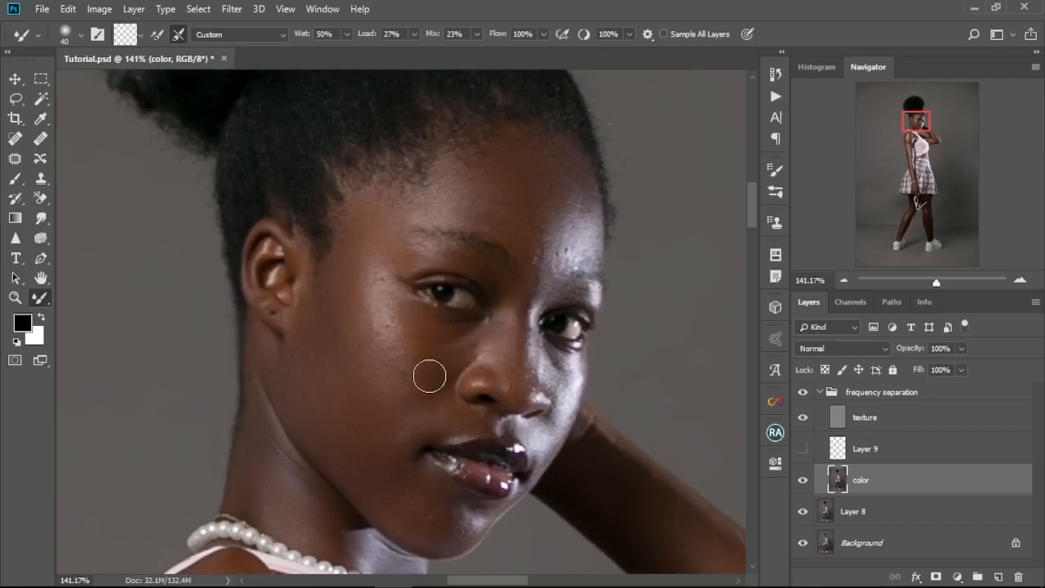
key(bracketright)
key(bracketright)
key(bracketright)
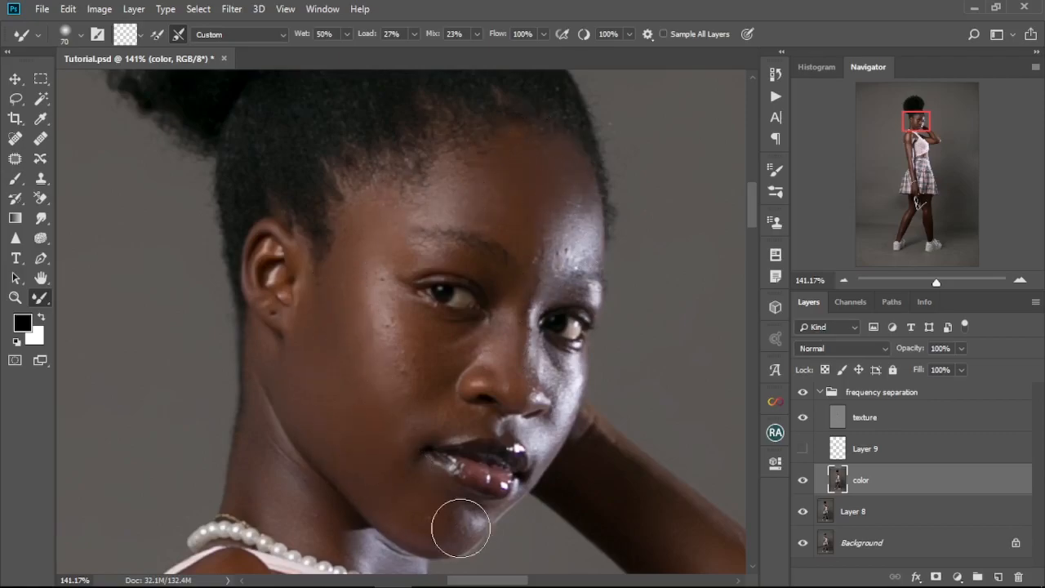
key(bracketleft)
key(bracketleft)
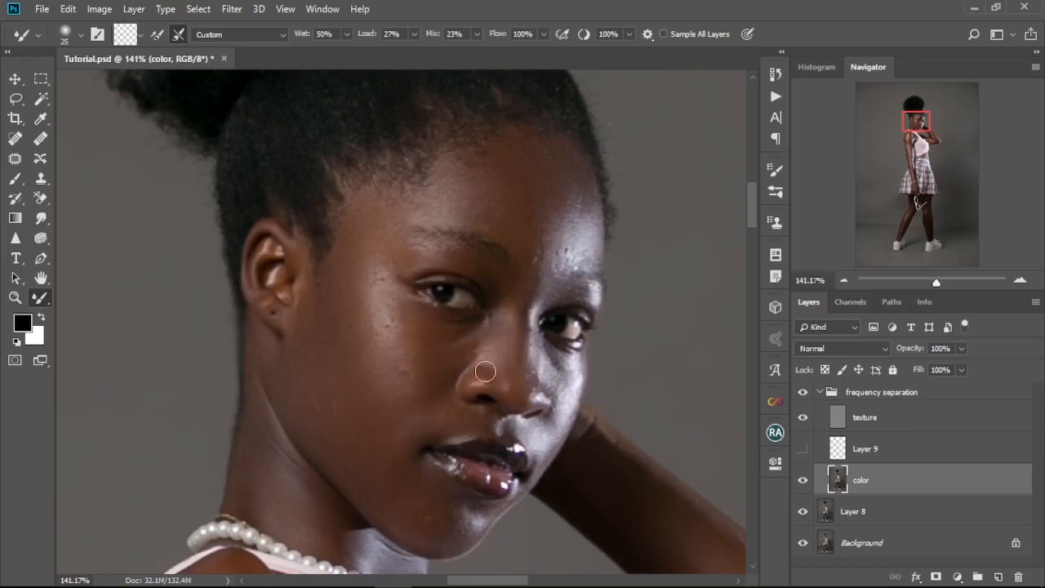
key(bracketright)
key(bracketright)
key(bracketright)
key(bracketright)
key(bracketright)
key(bracketright)
Step: Compare the face with the frequency separation group hidden and shown, and set the Mixer Brush wetness to 100%
click(802, 393)
click(802, 393)
click(347, 34)
drag(349, 57, 412, 36)
Step: Blend the skin tones on the chin and the far side of the forehead with the Mixer Brush at sizes 60 and 40
drag(449, 471, 502, 324)
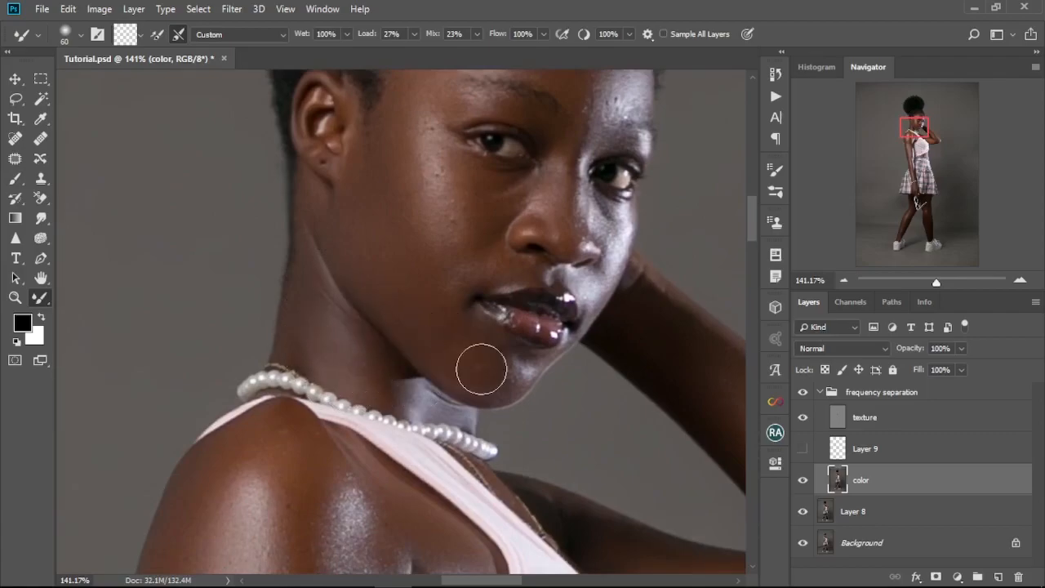
key(bracketleft)
key(bracketleft)
drag(636, 152, 599, 296)
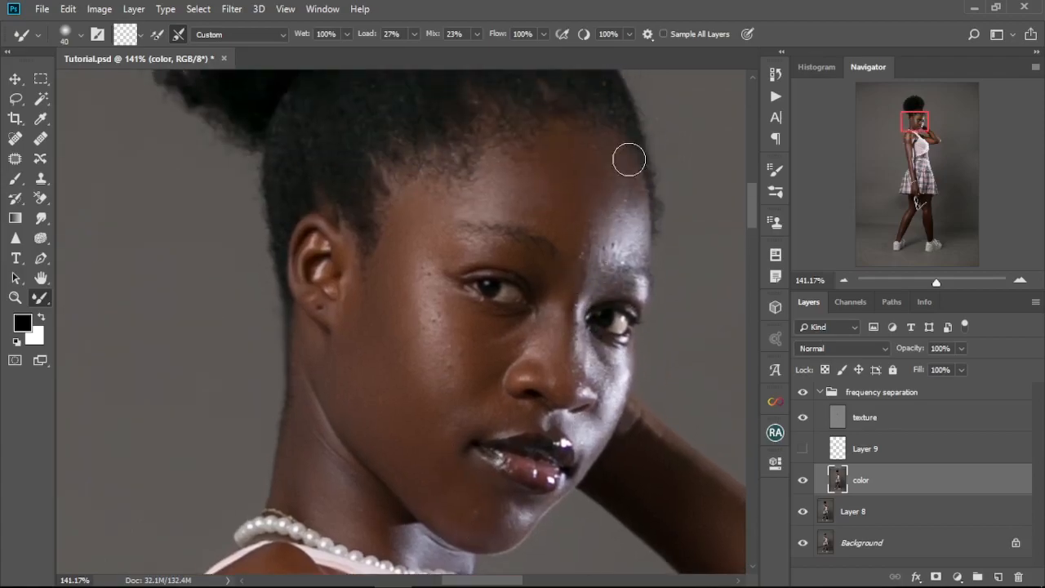
Step: Blend the skin tones along the near shoulder and lowered arm with the Mixer Brush at sizes 100 and 70
drag(528, 377, 566, 222)
mouse_move(422, 352)
mouse_down()
mouse_move(432, 226)
mouse_move(415, 208)
mouse_up()
scroll(415, 207, down, 6)
key(bracketright)
key(bracketright)
key(bracketright)
key(bracketright)
key(bracketright)
key(bracketright)
key(bracketright)
key(bracketleft)
key(bracketleft)
key(bracketleft)
key(bracketleft)
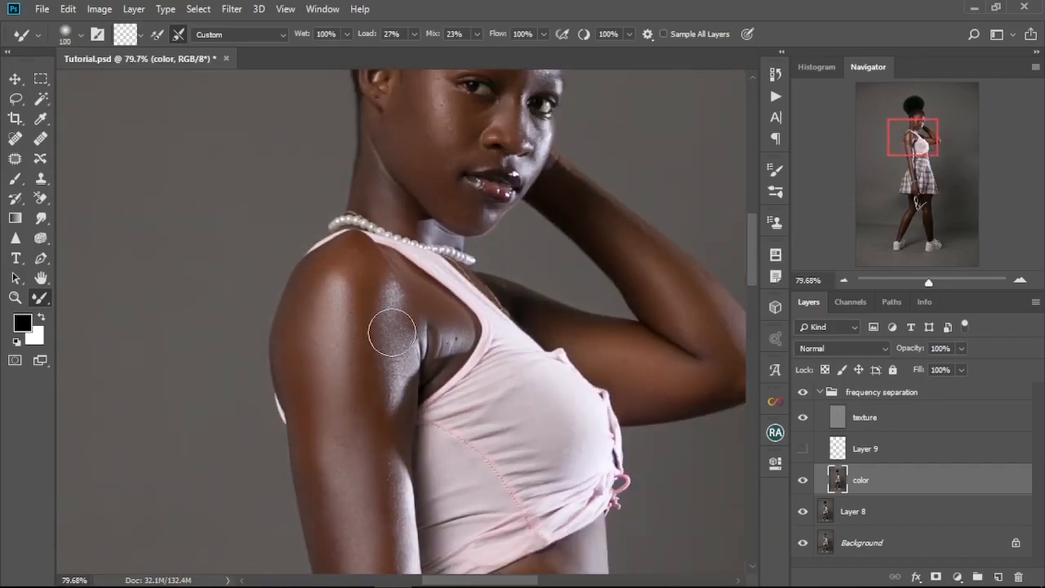
scroll(349, 311, down, 5)
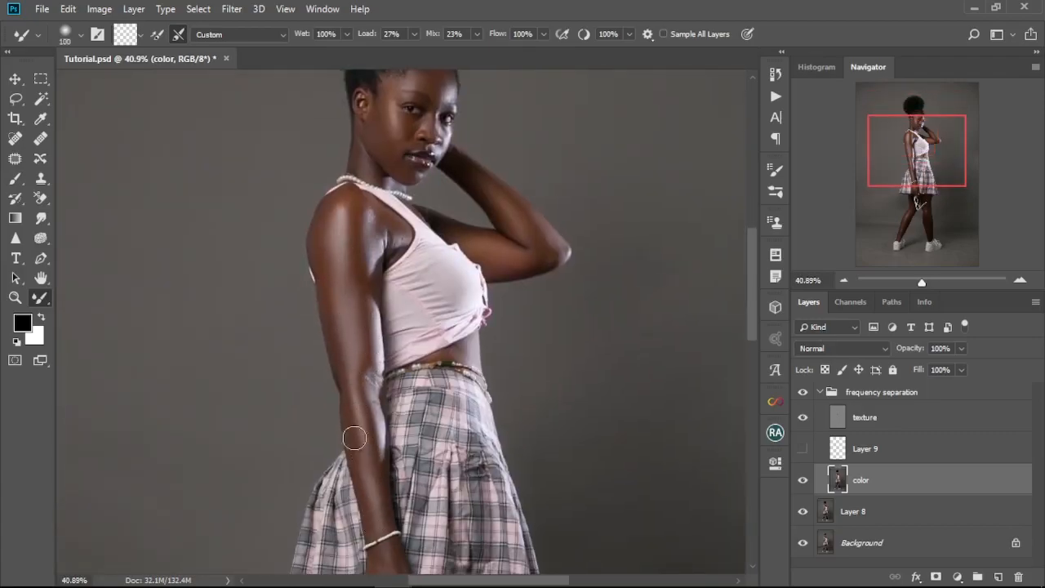
scroll(376, 462, down, 3)
scroll(366, 348, up, 2)
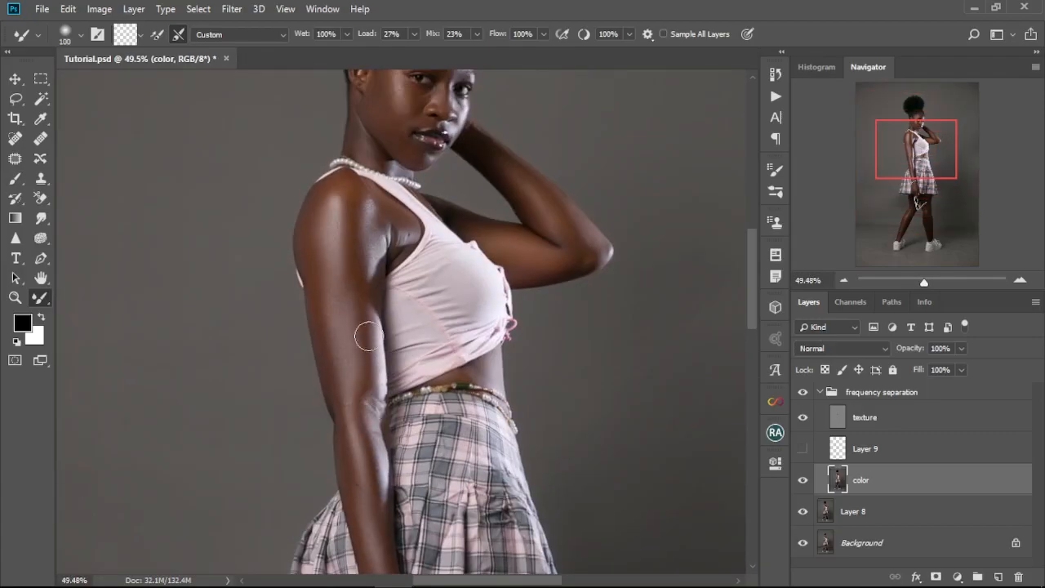
scroll(363, 464, up, 2)
scroll(293, 215, up, 3)
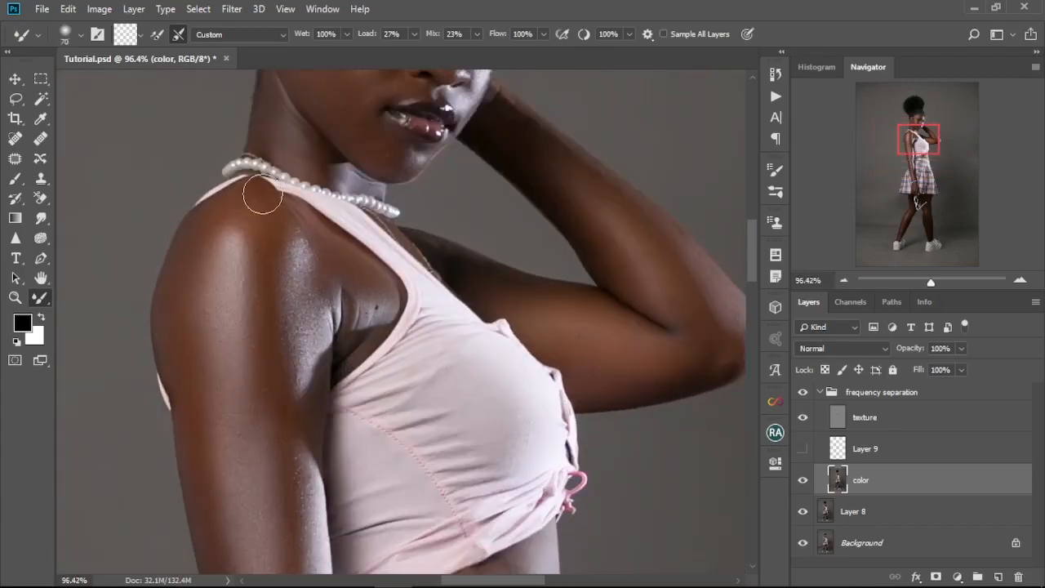
Step: Blend the skin tones on the raised arm and elbow with the Mixer Brush, reducing its size to 45 for closer work
drag(660, 262, 476, 284)
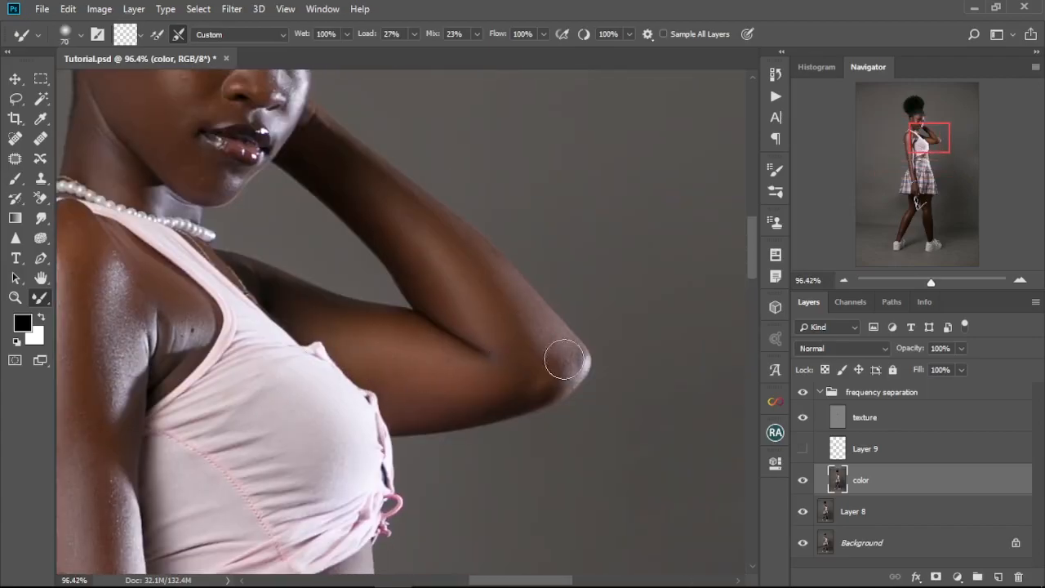
drag(547, 331, 538, 443)
scroll(510, 392, up, 6)
key(bracketleft)
key(bracketleft)
key(bracketleft)
drag(549, 378, 537, 197)
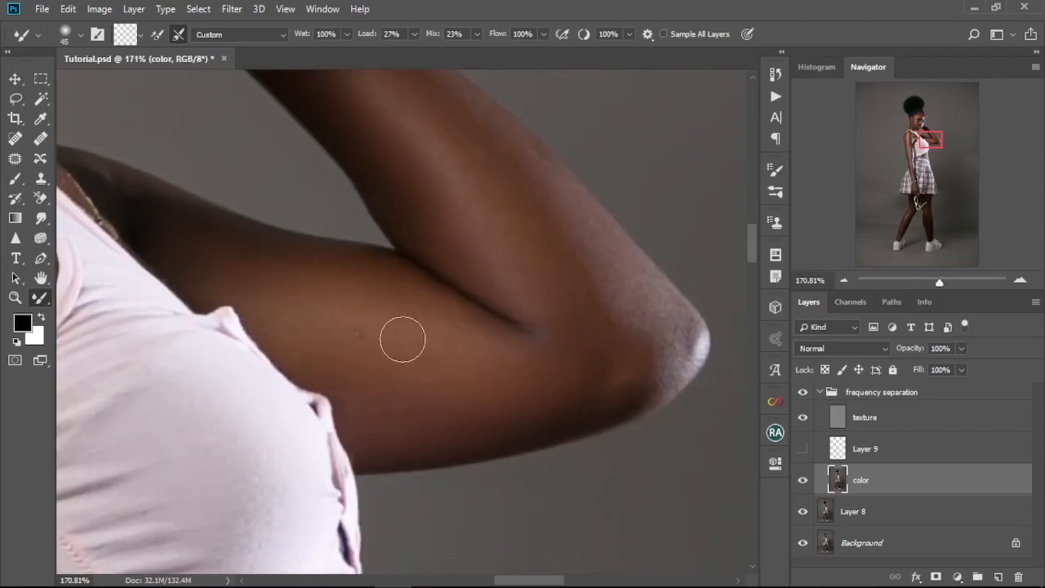
Step: Blend the skin tones on the hand holding the sunglasses with the Mixer Brush at size 45
scroll(411, 340, down, 20)
scroll(433, 138, up, 15)
key(bracketright)
key(bracketright)
key(bracketright)
key(bracketright)
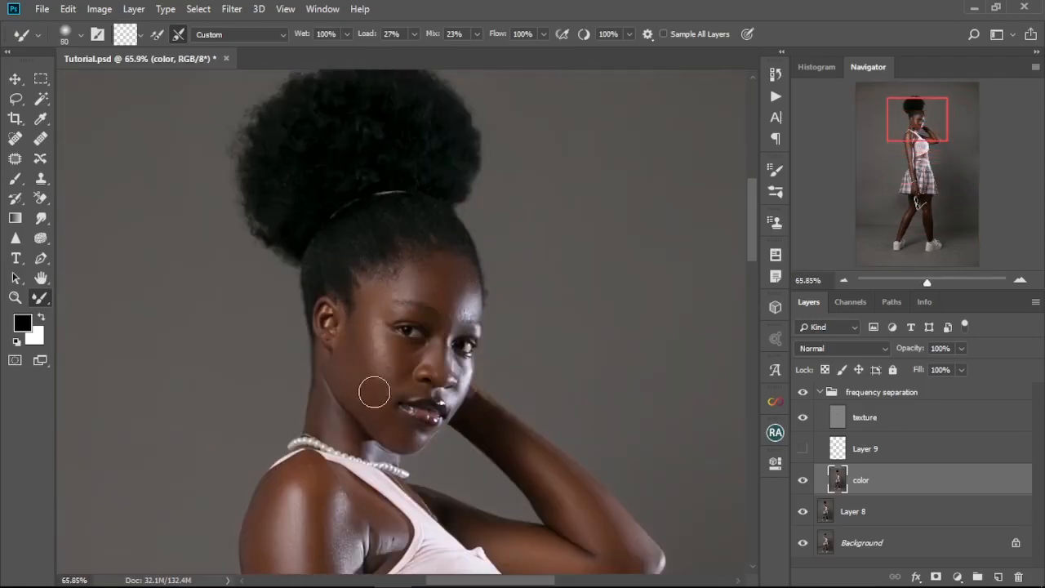
scroll(549, 398, down, 3)
drag(519, 421, 481, 98)
scroll(397, 353, up, 5)
key(bracketleft)
key(bracketleft)
key(bracketleft)
key(bracketleft)
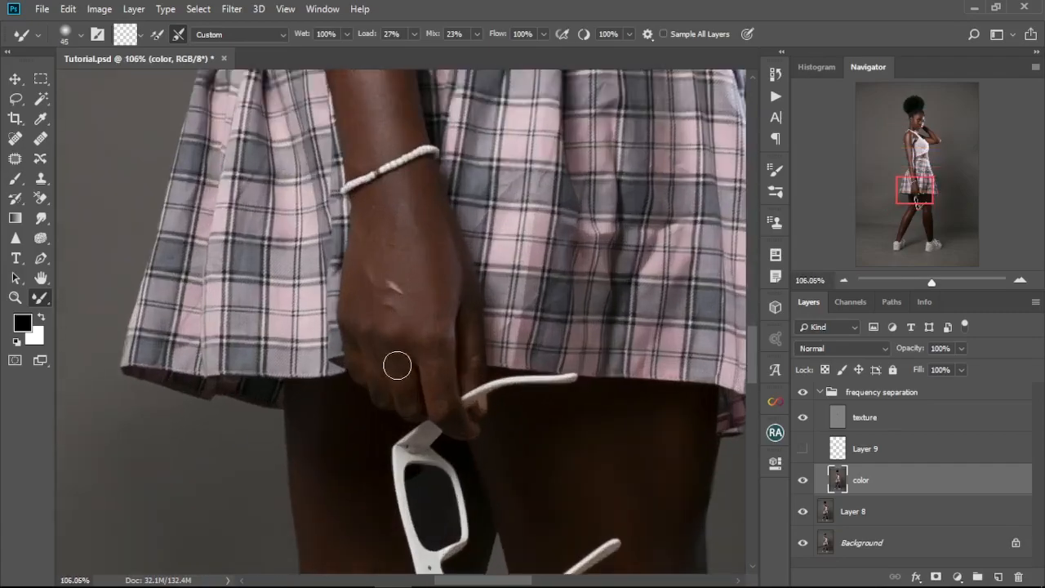
Step: On the color layer, blend the skin tones of the near lower leg with the Mixer Brush at size 100
click(875, 418)
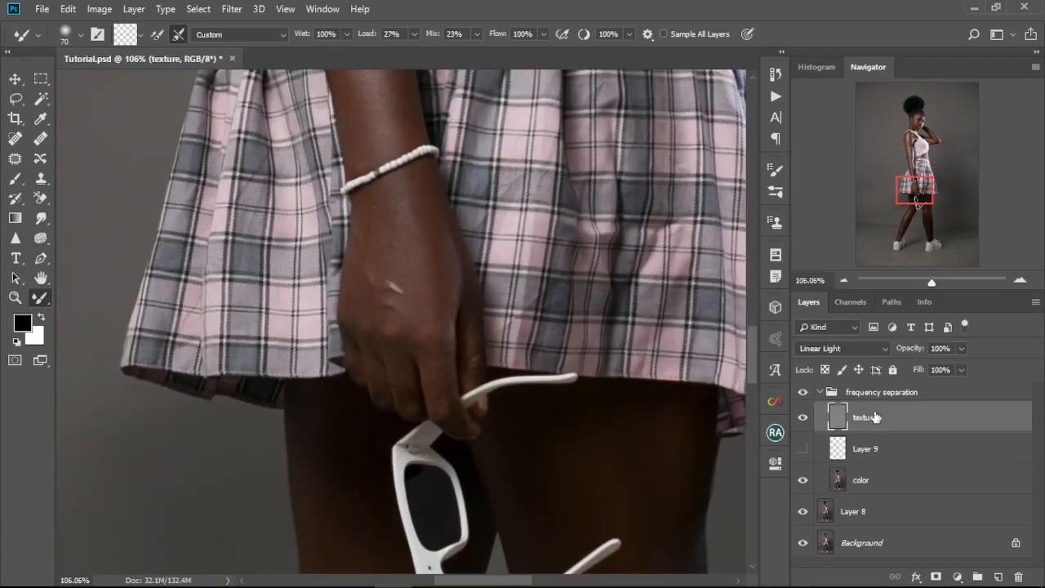
click(865, 480)
scroll(409, 482, down, 2)
drag(351, 539, 368, 348)
scroll(368, 348, down, 3)
mouse_move(326, 494)
mouse_down()
mouse_move(352, 343)
mouse_move(346, 309)
mouse_up()
key(bracketright)
key(bracketright)
key(bracketright)
key(bracketright)
key(bracketright)
key(bracketright)
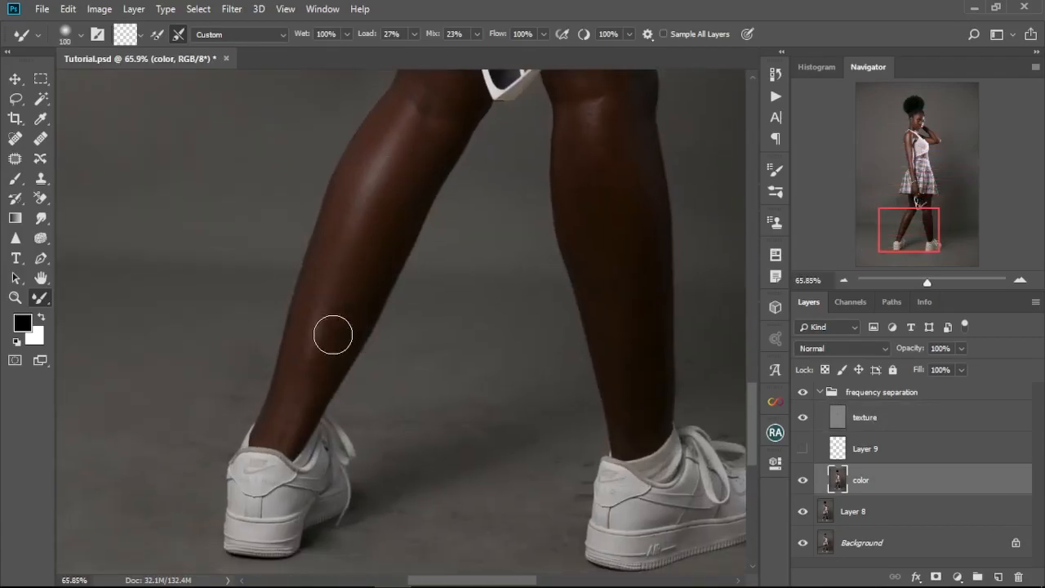
Step: Blend the skin tones over the knees and the far lower leg with the Mixer Brush at sizes 100 and 150
scroll(314, 351, up, 2)
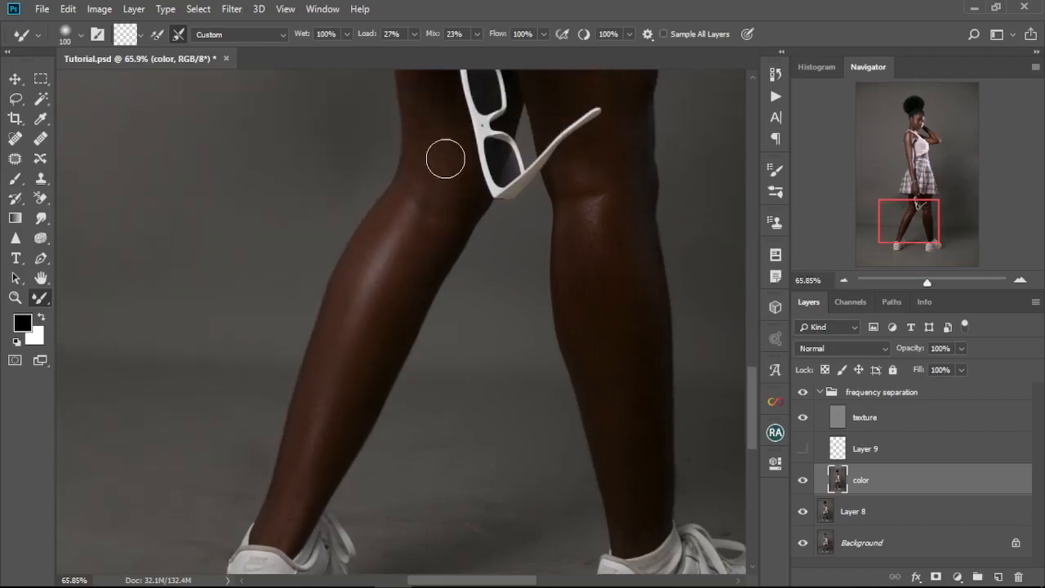
scroll(380, 225, up, 3)
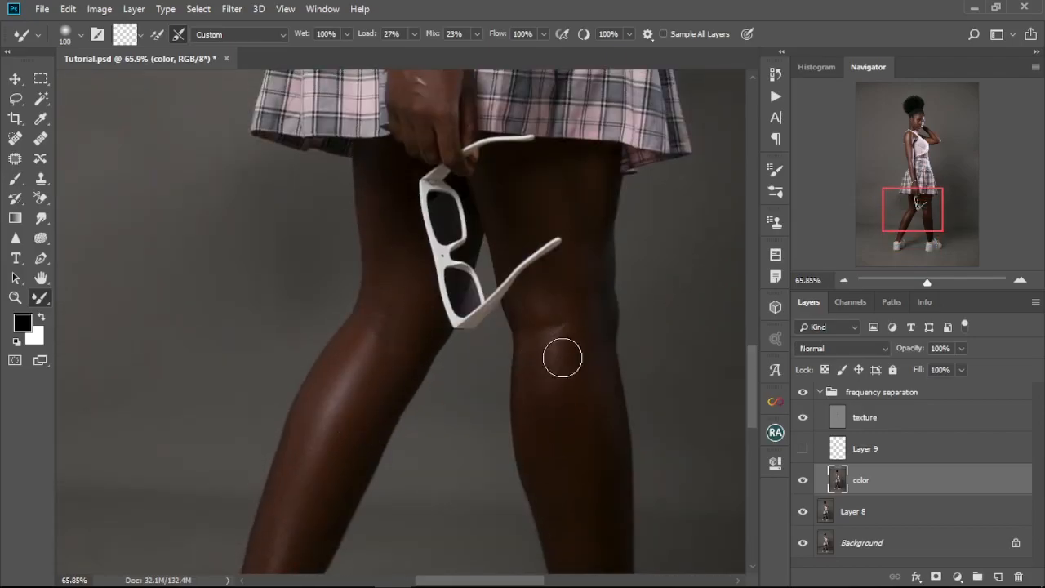
scroll(588, 495, down, 4)
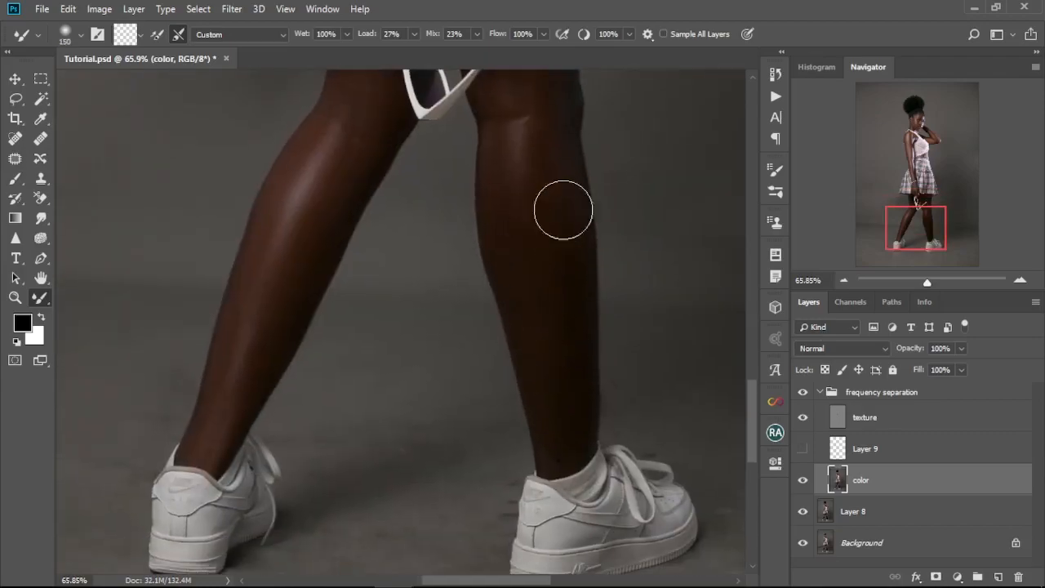
Step: Blend the skin tones on the fingers and the thigh around the sunglasses with the Mixer Brush at sizes 30 and 40
scroll(286, 425, down, 6)
scroll(417, 433, up, 3)
key(bracketleft)
key(bracketleft)
key(bracketleft)
key(bracketleft)
key(bracketleft)
key(bracketleft)
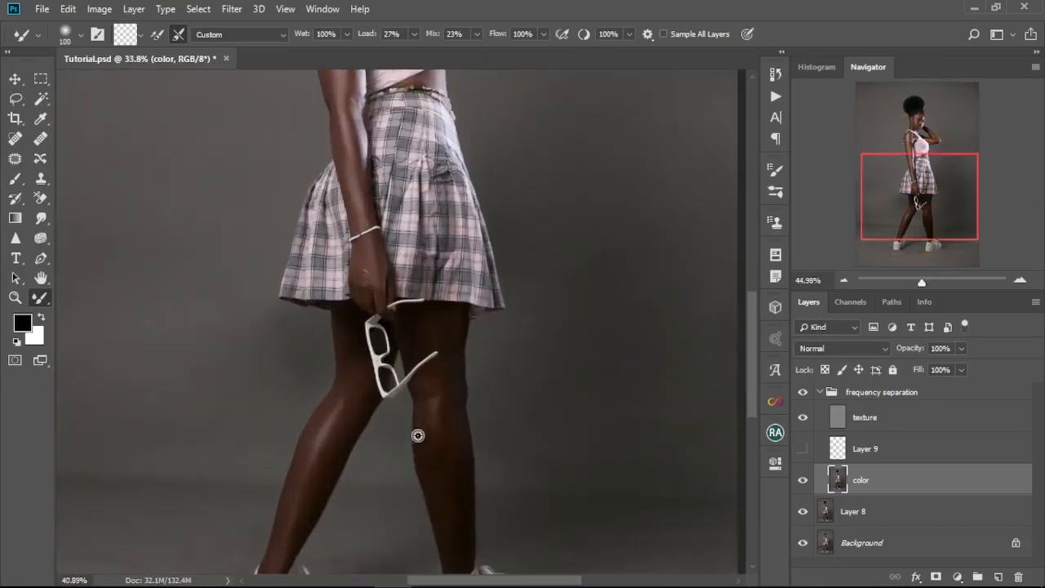
scroll(372, 293, up, 10)
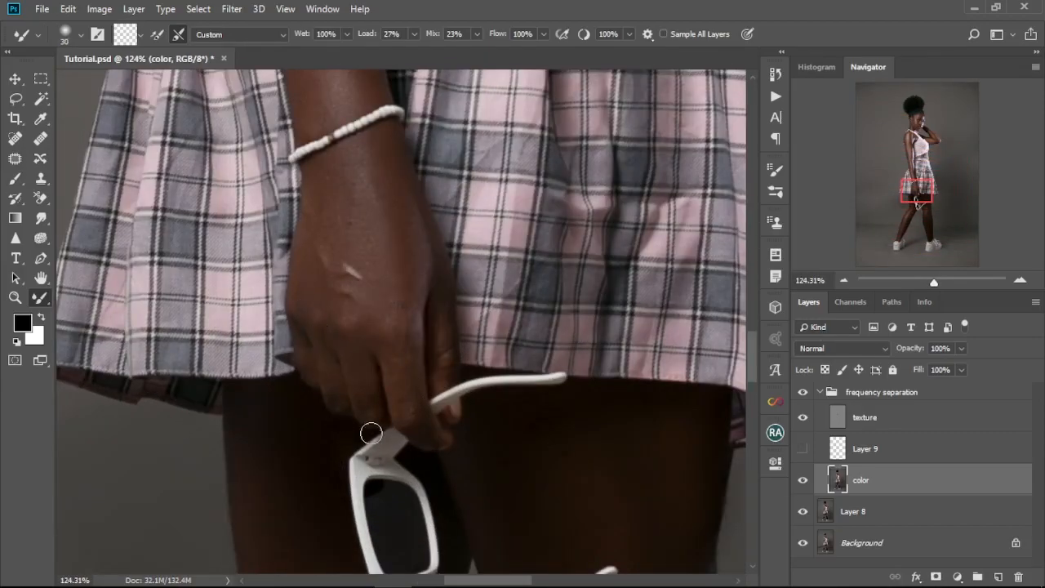
scroll(296, 318, down, 12)
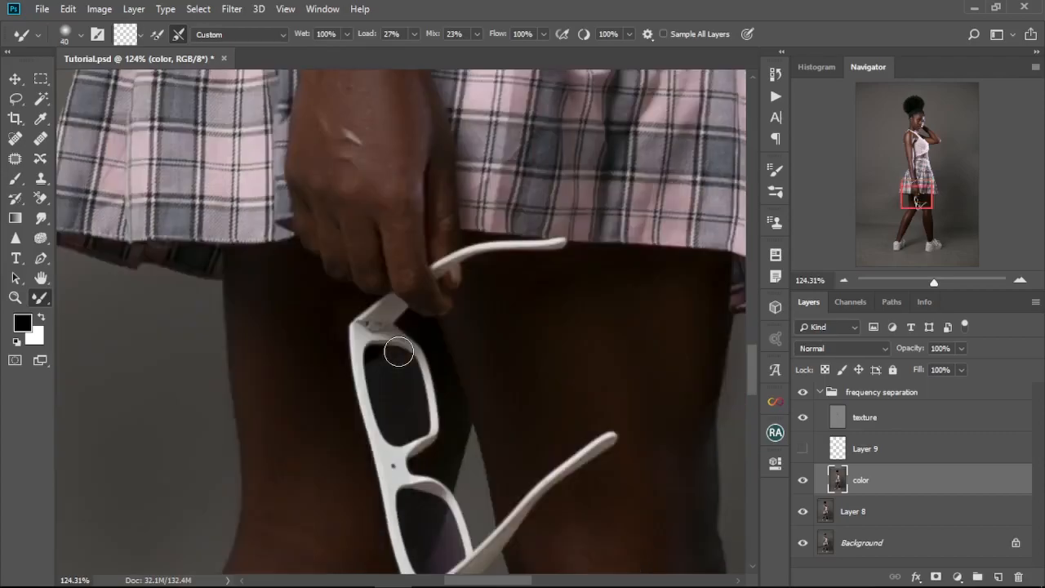
scroll(464, 443, up, 8)
Step: Blend the skin tones on the far thigh below the skirt hem with the Mixer Brush at size 80
key(bracketright)
key(bracketright)
key(bracketright)
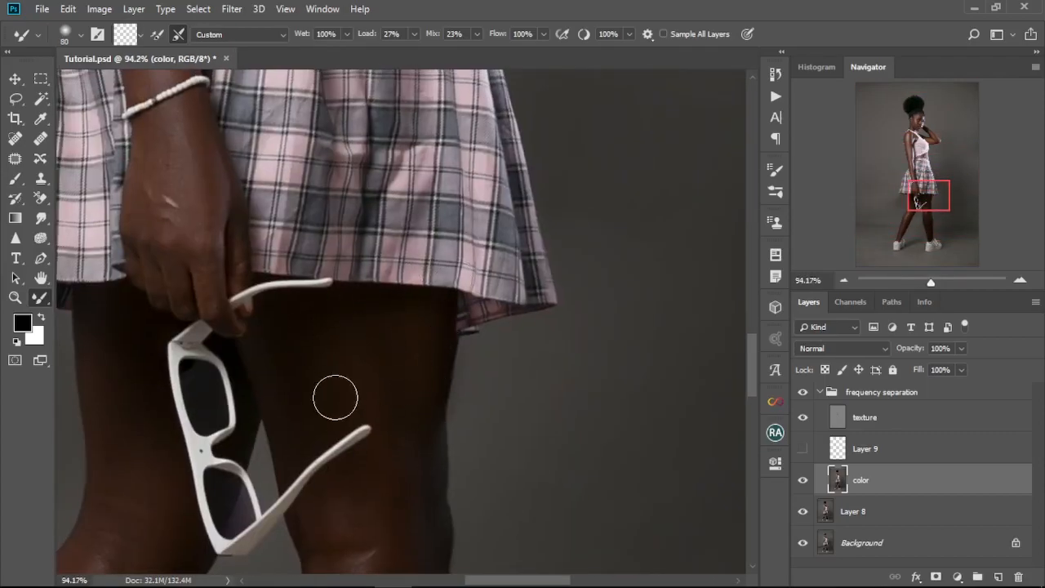
scroll(337, 389, down, 4)
Step: On the texture layer, heal the small blemishes on the near cheek and temple with the Spot Healing Brush at size 9
scroll(412, 196, up, 8)
scroll(417, 408, down, 1)
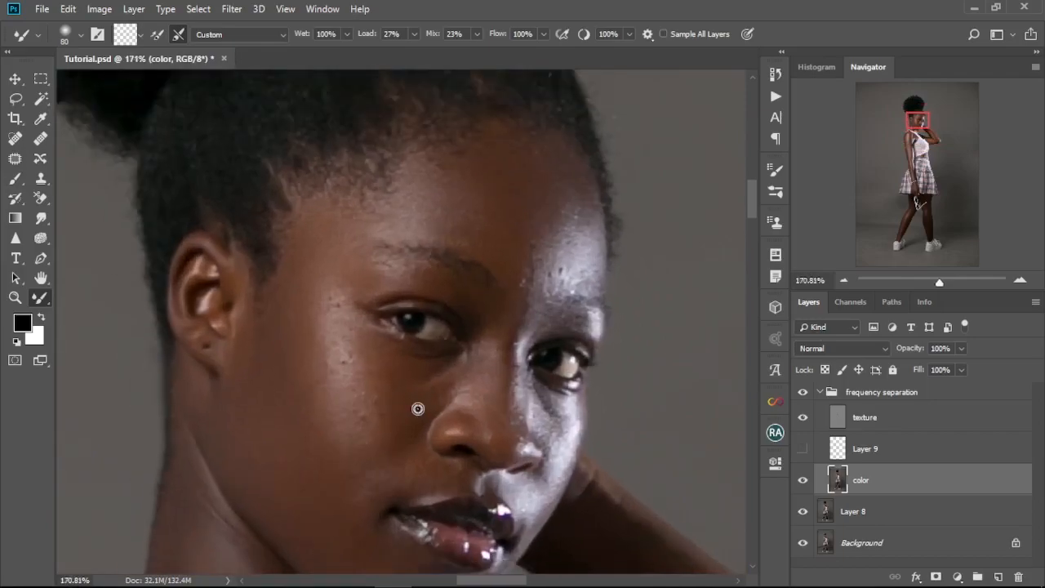
click(879, 419)
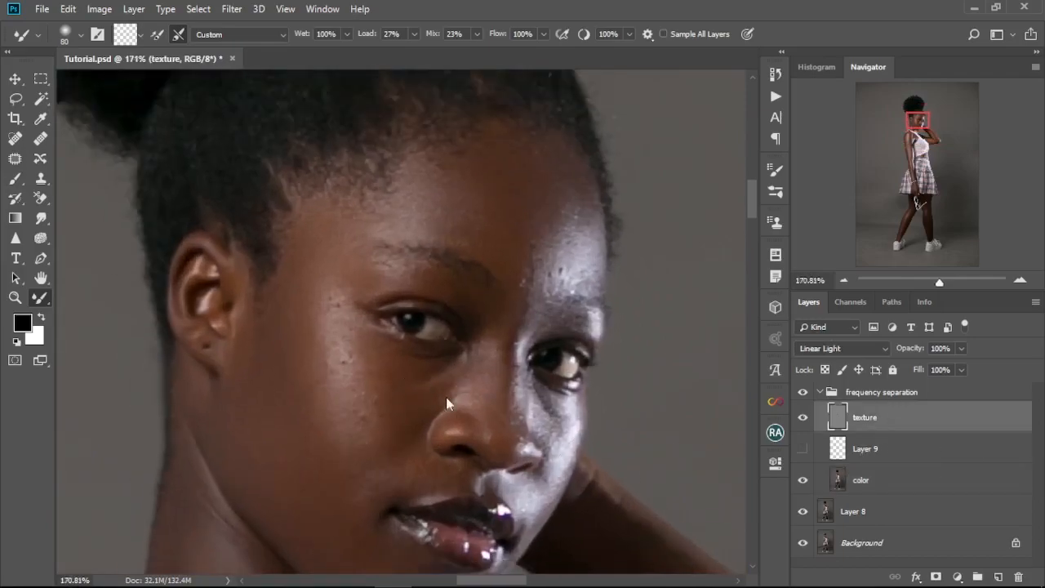
click(14, 139)
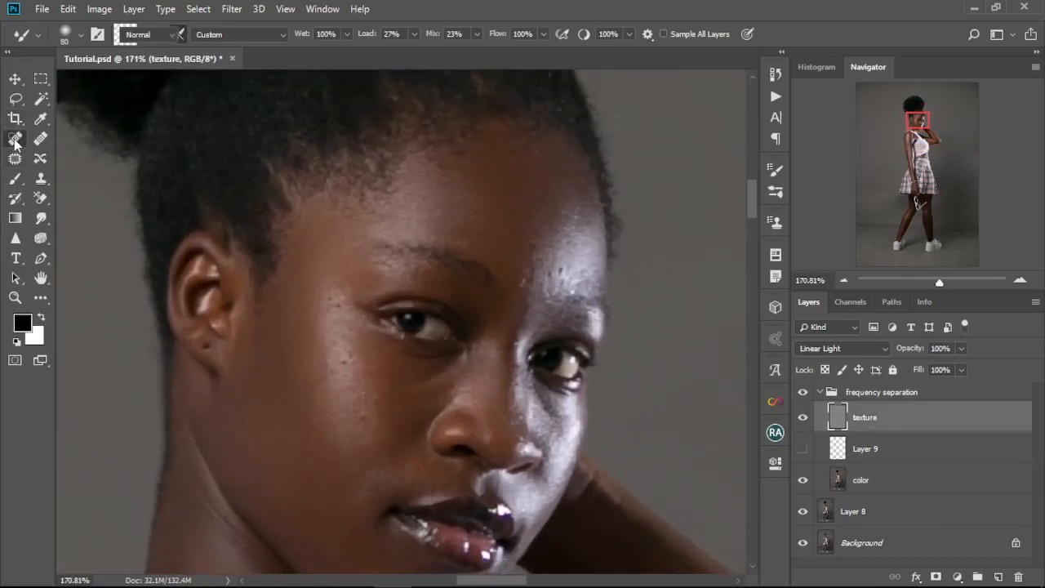
scroll(272, 339, up, 3)
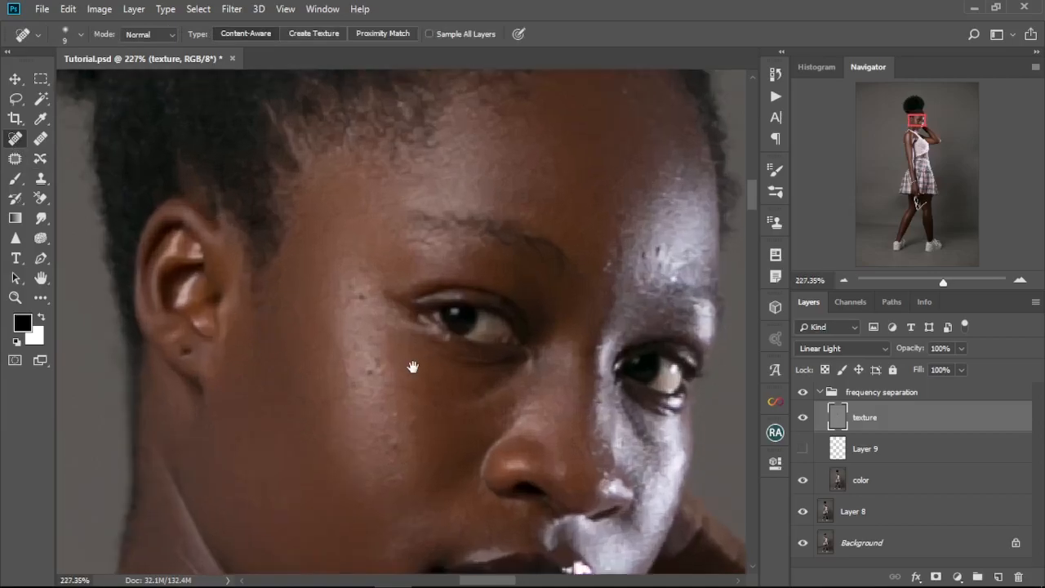
drag(412, 367, 319, 307)
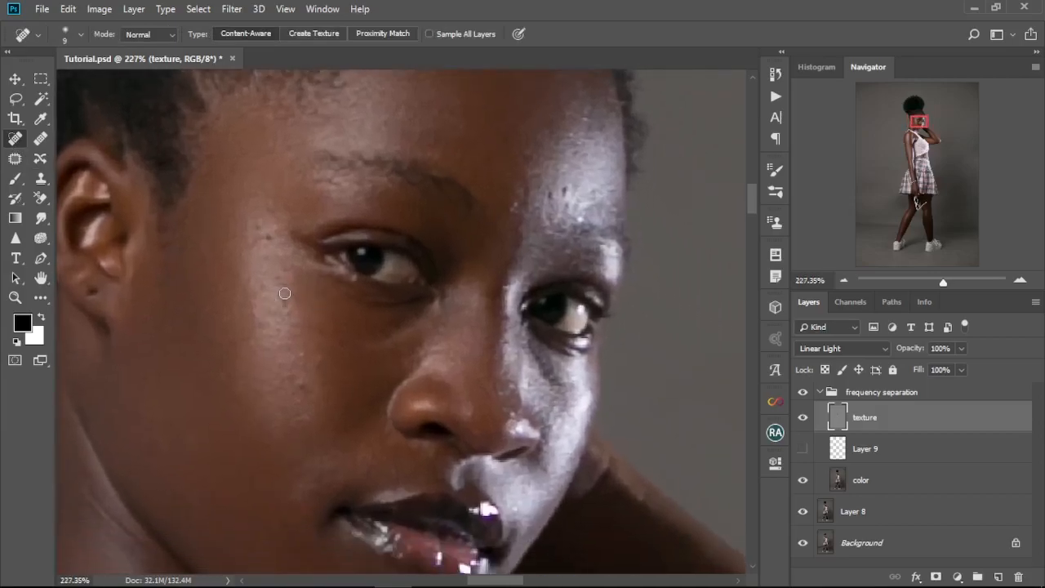
drag(260, 318, 259, 317)
drag(247, 243, 248, 244)
Step: Heal the spots on the forehead and around the brightly lit brow with the Spot Healing Brush
scroll(384, 342, up, 3)
scroll(392, 324, right, 3)
drag(443, 304, 446, 332)
drag(469, 234, 470, 241)
drag(462, 451, 403, 376)
drag(391, 231, 395, 240)
drag(401, 310, 421, 309)
Step: Heal the skin marks on the bright far cheek and beside the nose
scroll(384, 269, down, 3)
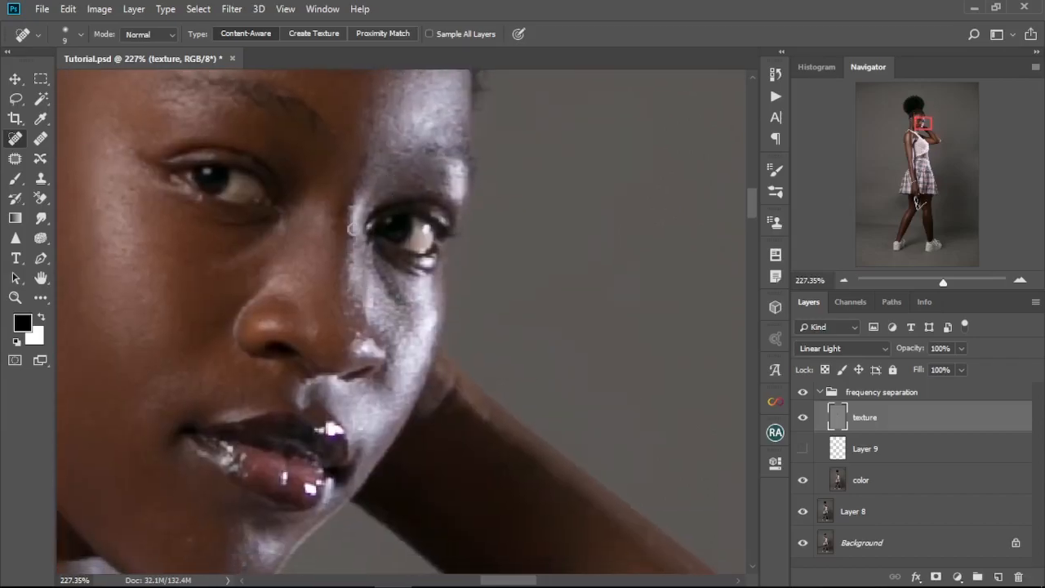
mouse_move(358, 349)
mouse_down()
mouse_move(383, 296)
mouse_move(401, 344)
mouse_move(386, 379)
mouse_up()
click(400, 351)
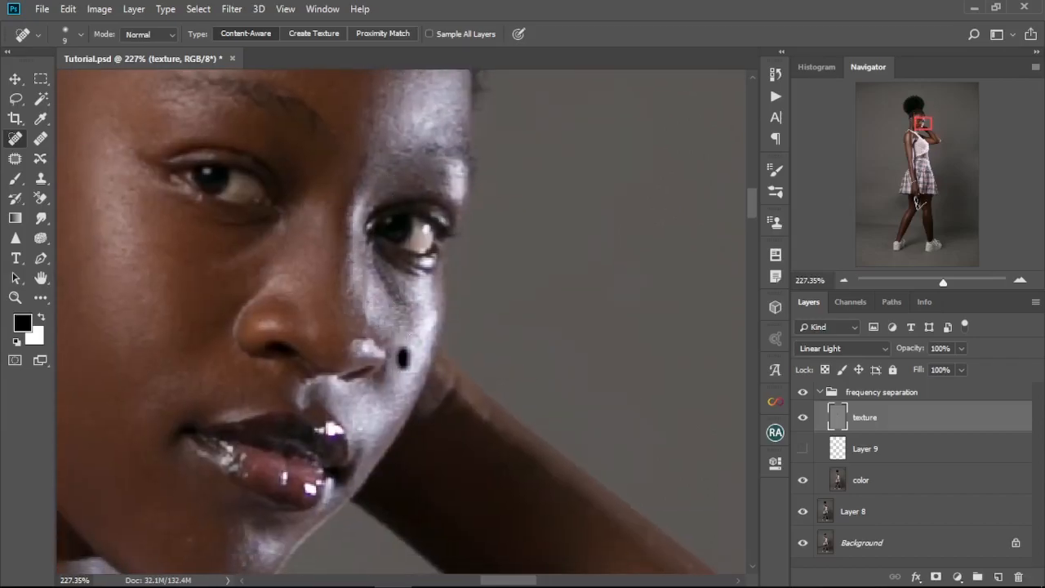
drag(198, 535, 252, 359)
drag(221, 344, 208, 351)
click(306, 373)
Step: Heal the small skin marks around the neck and near shoulder on the texture layer
scroll(264, 381, down, 10)
scroll(189, 457, up, 10)
drag(184, 306, 188, 333)
drag(212, 212, 243, 368)
drag(351, 445, 324, 272)
click(444, 319)
drag(430, 342, 409, 373)
drag(330, 335, 462, 189)
mouse_move(391, 557)
mouse_down()
mouse_move(366, 392)
mouse_move(335, 494)
mouse_move(412, 560)
mouse_up()
drag(287, 395, 286, 420)
Step: Heal the small skin marks along the near upper arm
scroll(287, 420, down, 5)
mouse_move(306, 547)
mouse_down()
mouse_move(293, 351)
mouse_move(313, 291)
mouse_move(297, 173)
mouse_up()
drag(313, 302, 315, 328)
drag(333, 414, 338, 435)
drag(320, 500, 319, 365)
mouse_move(338, 410)
mouse_down()
mouse_move(350, 470)
mouse_move(316, 454)
mouse_up()
Step: Adjust the Spot Healing Brush size and heal the marks farther down the lowered arm
key(])
key(])
key(])
key(])
key([)
key([)
key([)
key([)
click(269, 331)
mouse_move(383, 563)
mouse_down()
mouse_move(337, 330)
mouse_move(387, 317)
mouse_up()
click(315, 278)
click(323, 288)
Step: Heal the skin marks on the legs around knee level with the Spot Healing Brush
scroll(375, 297, down, 14)
scroll(434, 445, up, 8)
mouse_move(442, 286)
mouse_down()
mouse_move(422, 310)
mouse_move(416, 360)
mouse_up()
drag(395, 234, 403, 298)
drag(435, 361, 442, 355)
Step: Heal the mark beside the nose and the skin marks on the lower leg above the shoe
drag(269, 506, 563, 139)
mouse_move(114, 547)
mouse_down()
mouse_move(286, 366)
mouse_move(287, 325)
mouse_up()
drag(241, 399, 269, 409)
drag(287, 319, 279, 323)
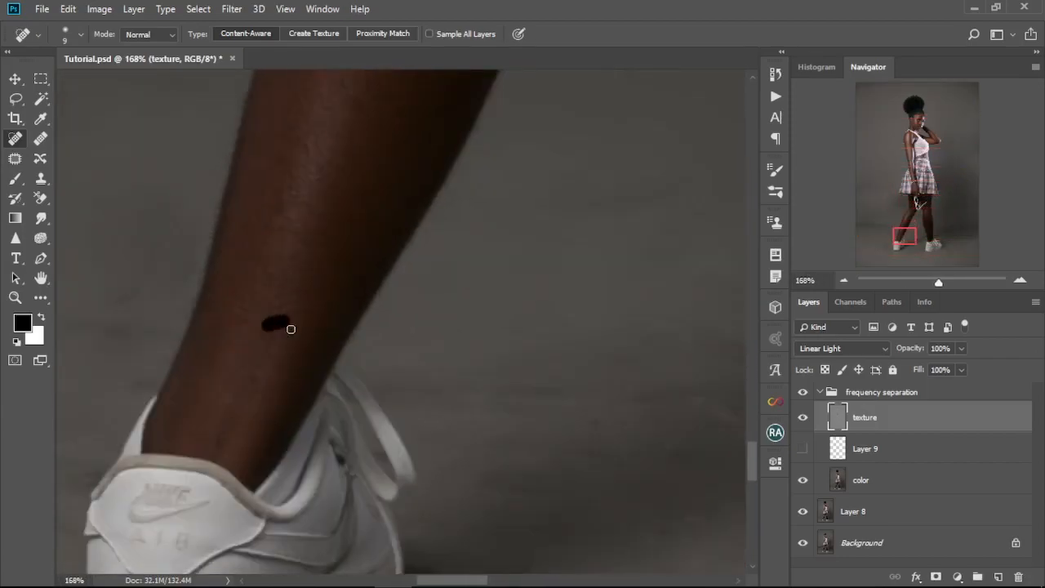
Step: Heal further small skin marks on the body with the Spot Healing Brush on the texture layer
key(ctrl+0)
scroll(433, 186, up, 16)
drag(374, 391, 301, 374)
scroll(415, 301, up, 11)
drag(449, 245, 469, 254)
drag(491, 276, 497, 279)
mouse_move(637, 449)
mouse_down()
mouse_move(406, 310)
mouse_move(371, 301)
mouse_up()
click(580, 439)
Step: Heal the skin marks around the elbow of the lowered arm and reduce the brush size
key(ctrl+0)
scroll(408, 302, up, 20)
click(408, 307)
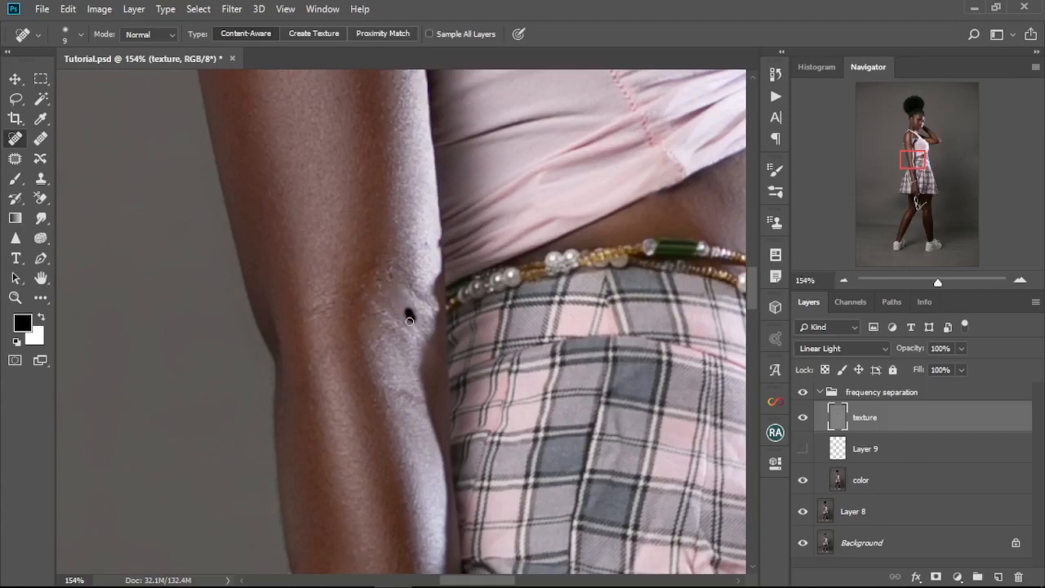
click(324, 311)
key(ctrl+0)
scroll(473, 345, up, 2)
scroll(425, 304, up, 18)
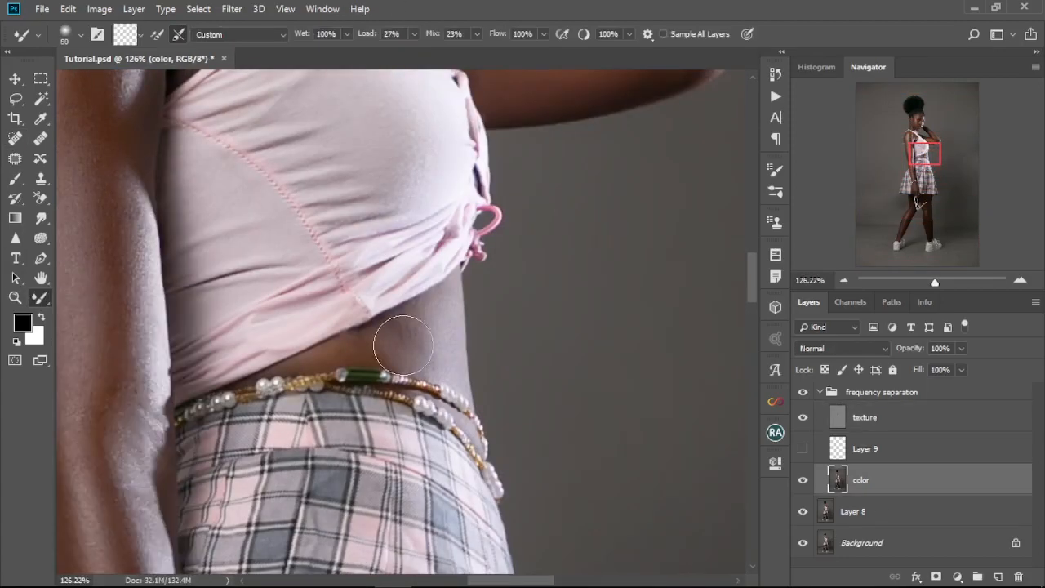
key([)
key([)
key([)
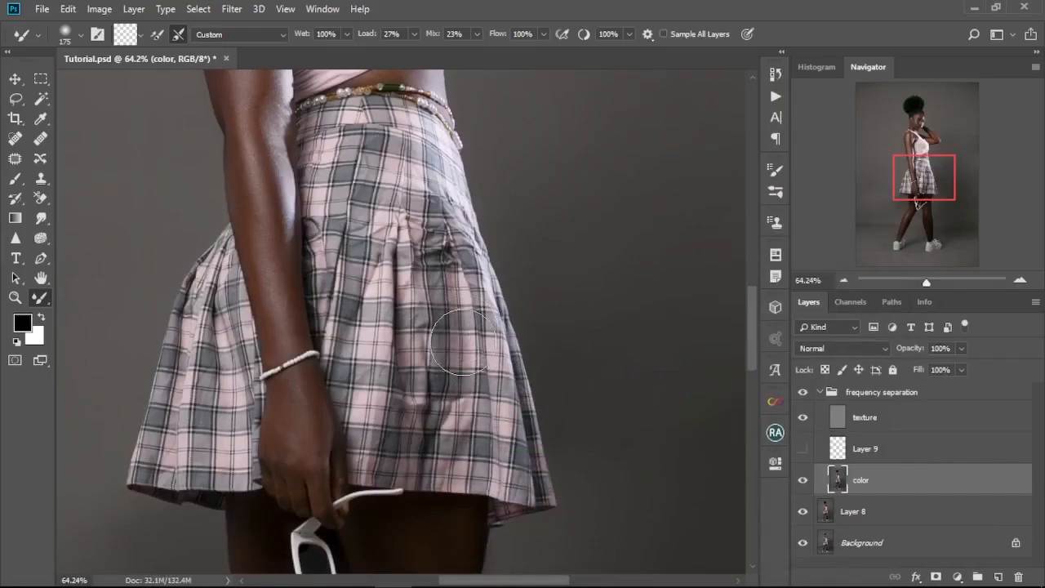
Step: Smooth the uneven tones and creases across the plaid skirt on the color layer with the Mixer Brush, reducing its size to about 90
mouse_move(462, 341)
mouse_down()
mouse_move(475, 319)
mouse_move(457, 300)
mouse_up()
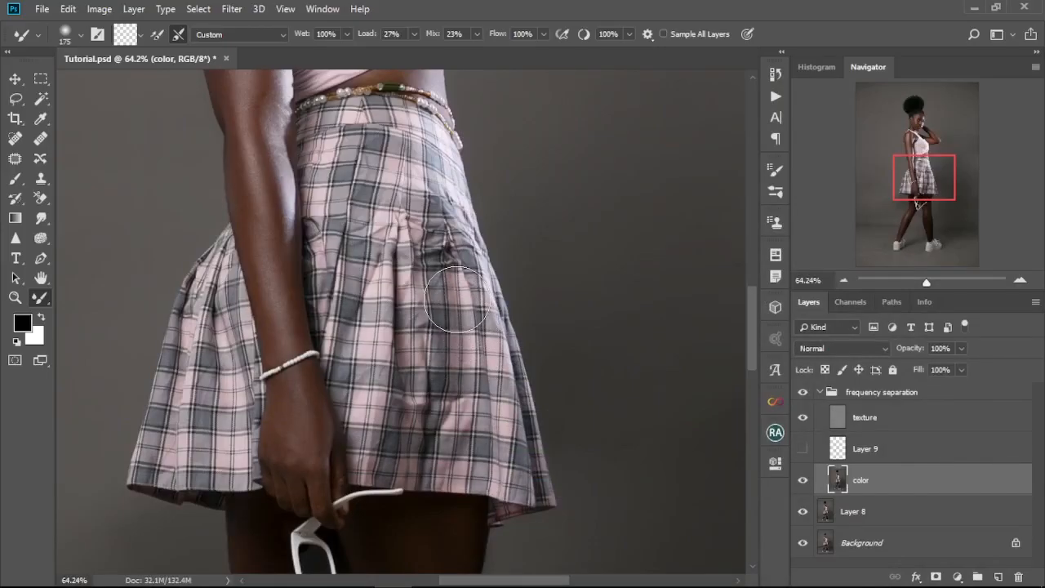
key(bracketleft)
key(bracketleft)
key(bracketleft)
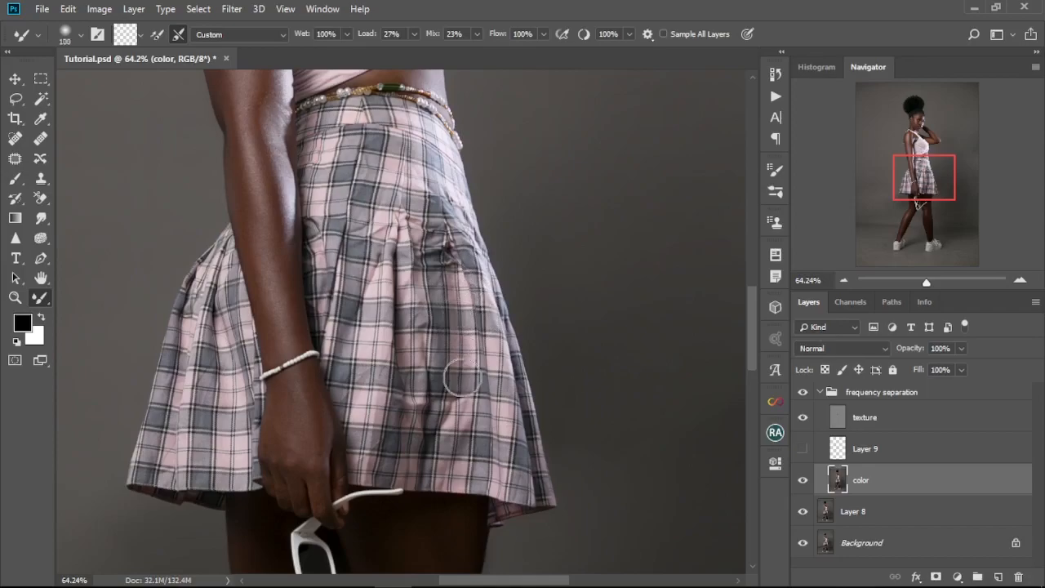
mouse_move(460, 436)
mouse_down()
mouse_move(463, 364)
mouse_move(474, 463)
mouse_move(466, 395)
mouse_move(461, 469)
mouse_move(457, 447)
mouse_move(465, 382)
mouse_move(468, 480)
mouse_move(484, 344)
mouse_move(508, 448)
mouse_move(510, 385)
mouse_up()
mouse_move(470, 282)
mouse_down()
mouse_move(458, 258)
mouse_move(435, 318)
mouse_move(438, 184)
mouse_up()
mouse_move(332, 126)
mouse_down()
mouse_move(366, 175)
mouse_move(384, 255)
mouse_move(409, 300)
mouse_move(442, 476)
mouse_move(477, 420)
mouse_move(505, 455)
mouse_up()
mouse_move(216, 344)
mouse_down()
mouse_move(163, 420)
mouse_move(204, 408)
mouse_move(193, 288)
mouse_move(231, 333)
mouse_move(234, 377)
mouse_up()
mouse_move(324, 269)
mouse_down()
mouse_move(327, 327)
mouse_move(364, 221)
mouse_move(424, 311)
mouse_up()
drag(362, 160, 344, 195)
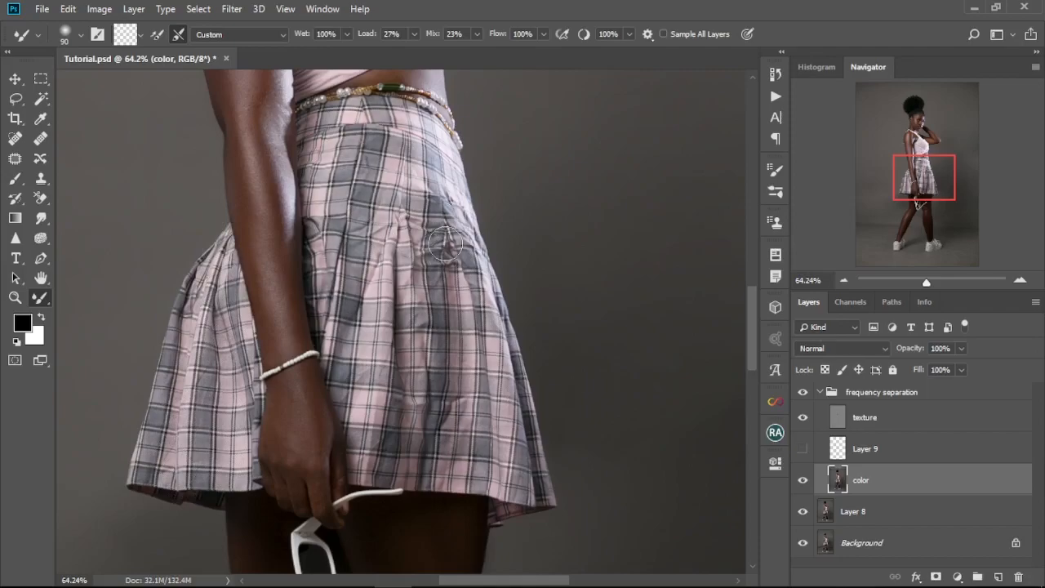
Step: Duplicate the color layer and clip the copy to the original
key(ctrl+j)
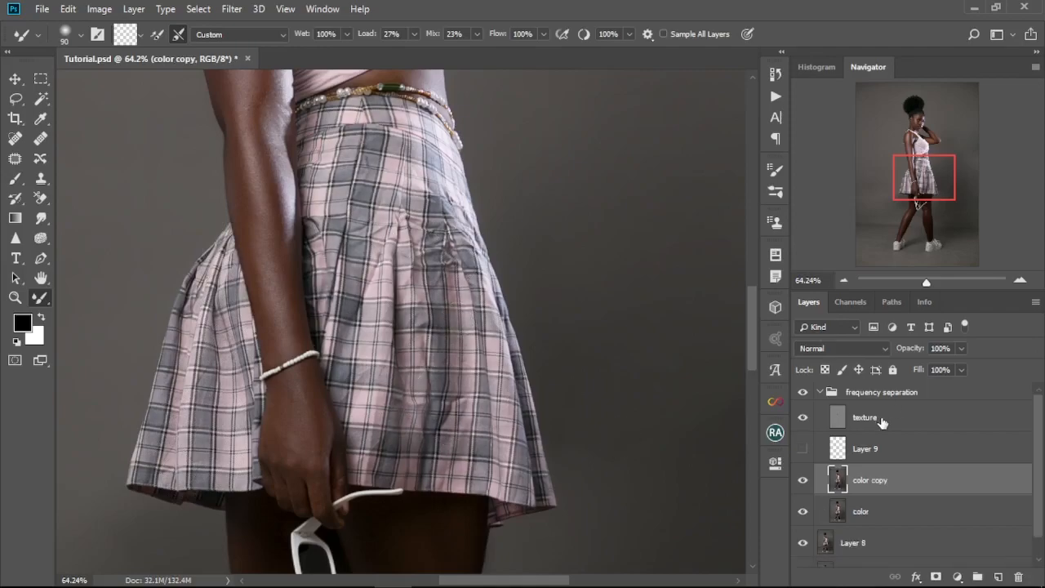
key(ctrl+alt+g)
Step: Lasso a long area on the skirt's front, apply an 8.6-pixel Gaussian Blur to the color copy, and compare before and after
key(l)
right_click(359, 244)
click(232, 9)
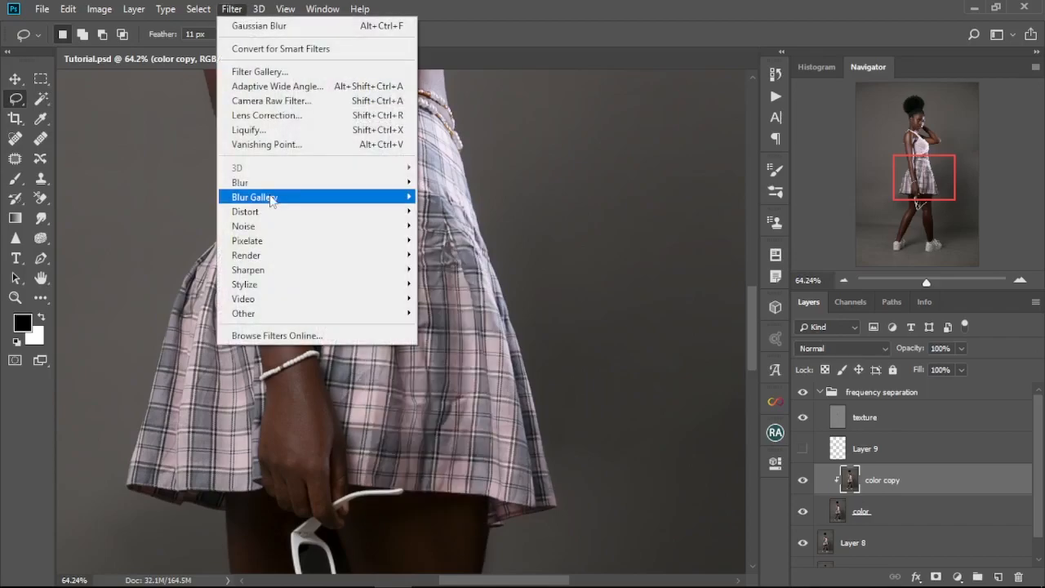
click(259, 25)
mouse_move(710, 334)
mouse_down()
mouse_move(741, 334)
mouse_move(709, 334)
mouse_up()
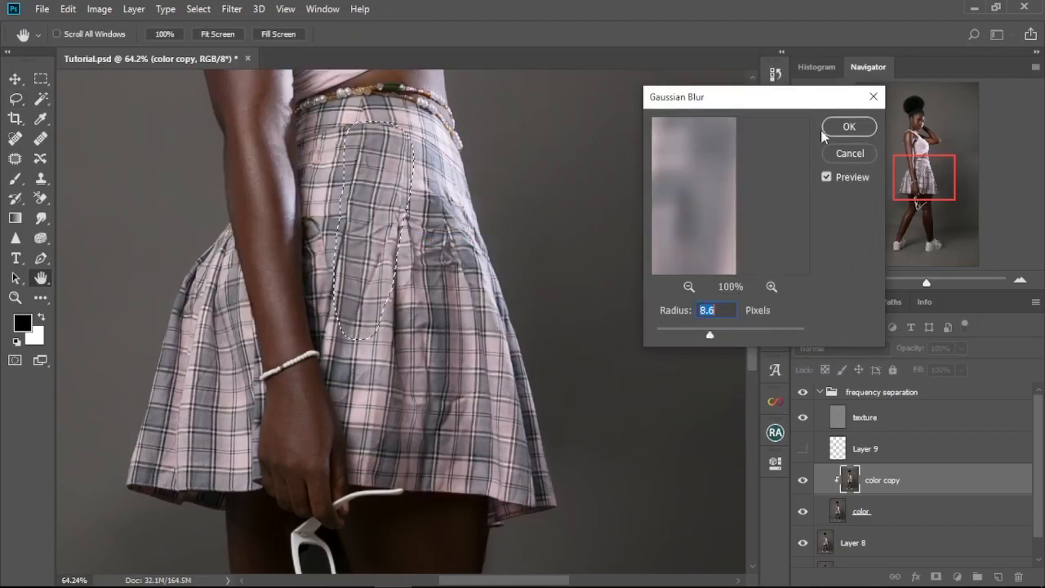
click(848, 127)
key(ctrl+d)
click(803, 480)
click(803, 480)
Step: Lasso the middle of the afro puff with an 11 px feather and apply Gaussian Blur to it twice
scroll(425, 374, down, 8)
scroll(416, 324, up, 7)
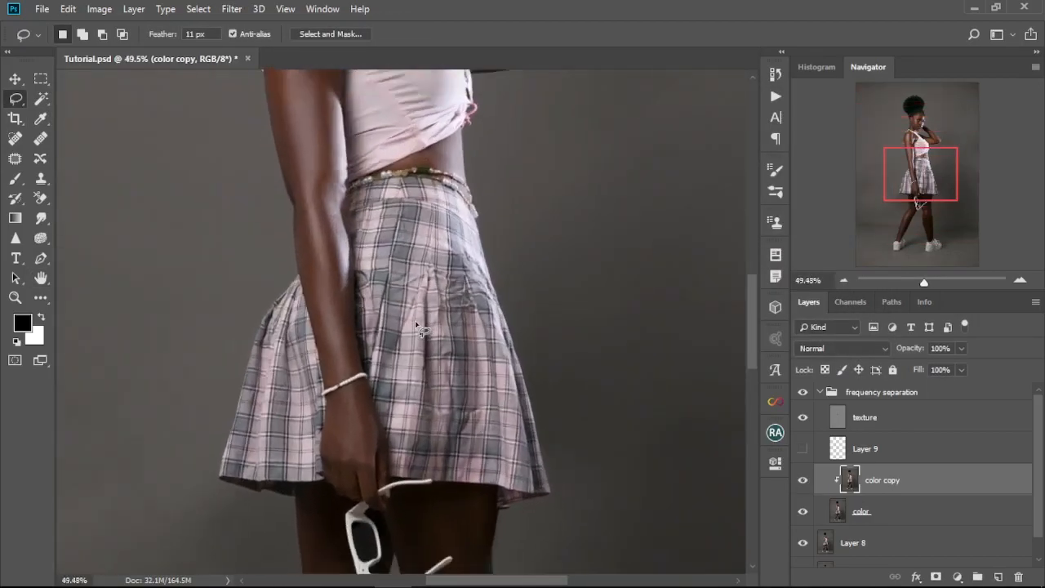
scroll(420, 328, down, 4)
scroll(389, 359, up, 6)
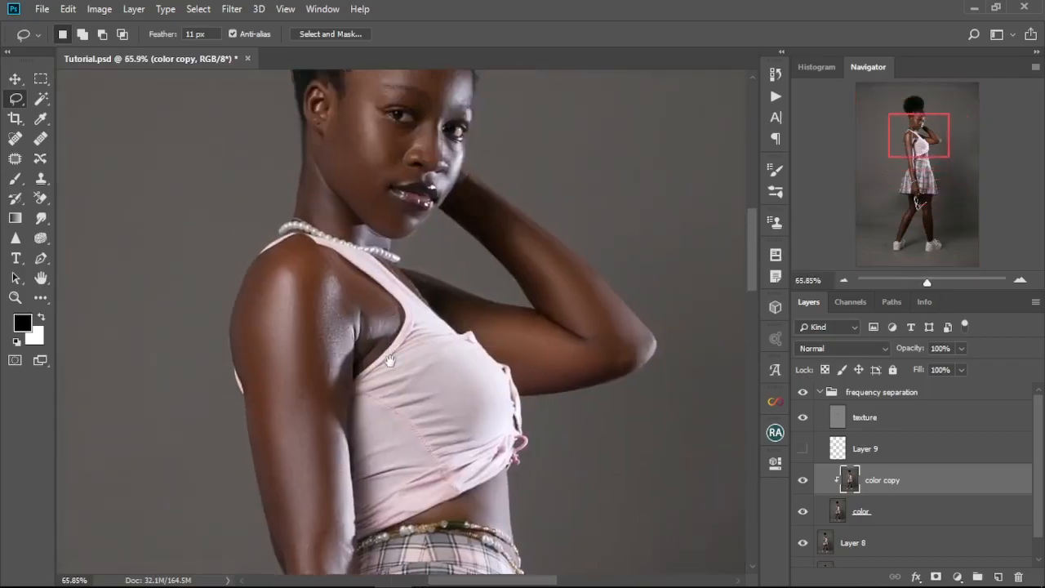
scroll(389, 359, up, 5)
scroll(377, 300, up, 3)
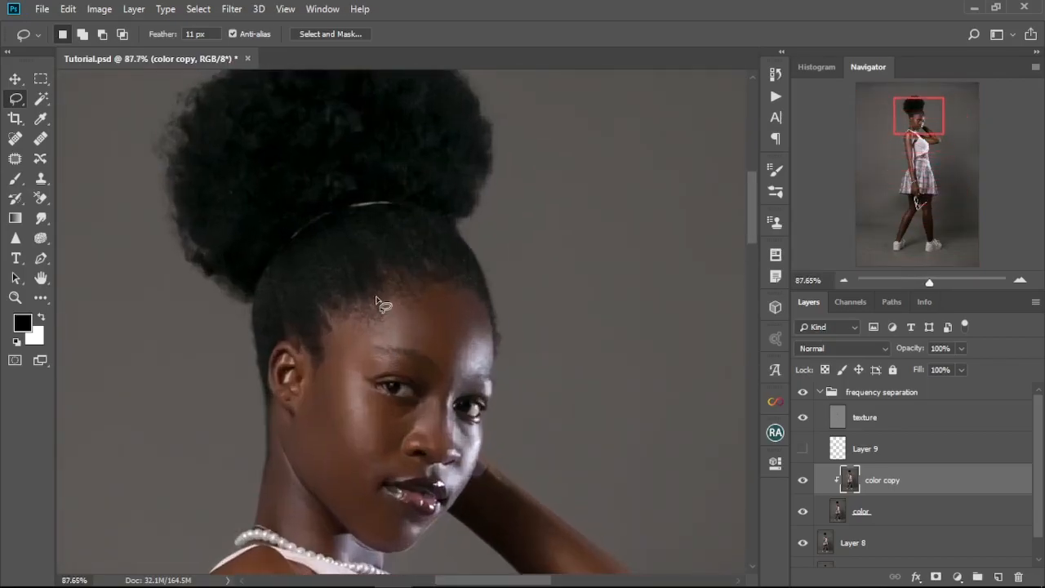
scroll(377, 298, up, 3)
scroll(378, 261, up, 5)
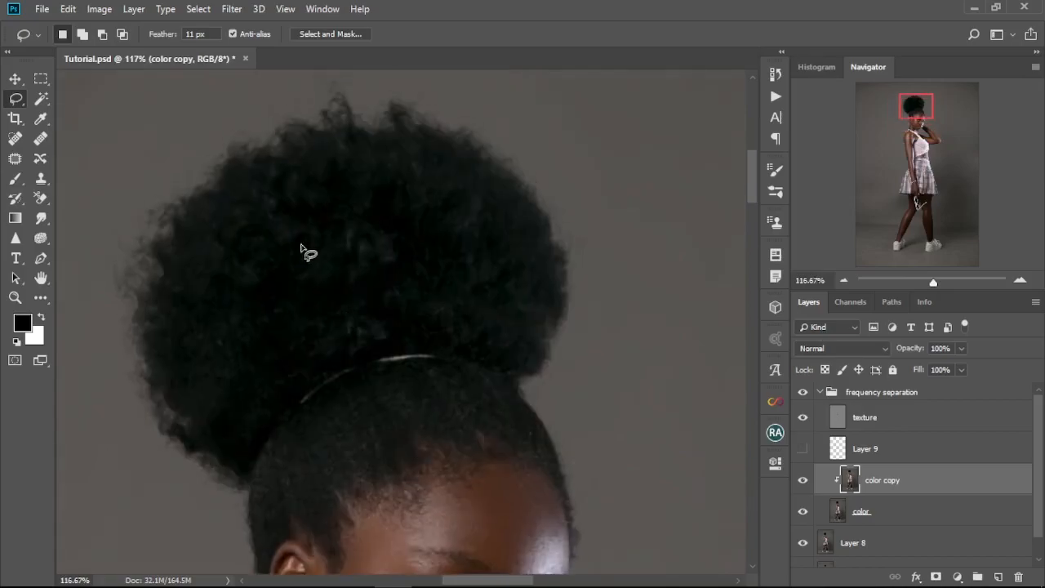
mouse_move(215, 219)
mouse_down()
mouse_move(188, 285)
mouse_move(197, 332)
mouse_up()
mouse_move(262, 345)
mouse_down()
mouse_move(455, 308)
mouse_move(489, 263)
mouse_move(473, 192)
mouse_move(441, 155)
mouse_up()
drag(258, 189, 259, 191)
right_click(295, 248)
click(363, 470)
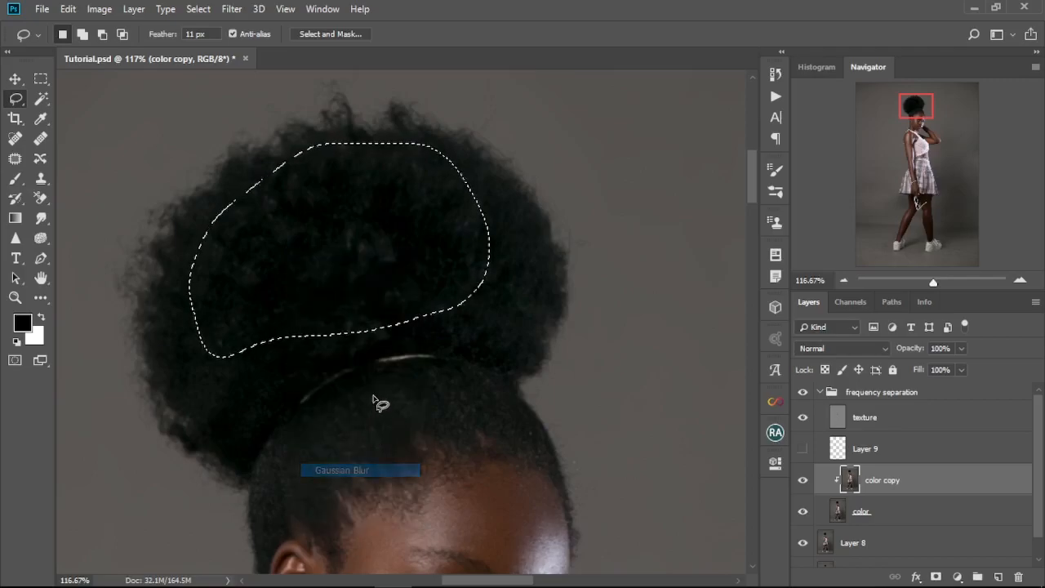
right_click(371, 271)
click(410, 489)
Step: Lasso the right and left parts of the afro puff and apply Gaussian Blur to each
mouse_move(425, 328)
mouse_down()
mouse_move(535, 259)
mouse_move(444, 158)
mouse_up()
right_click(471, 268)
click(513, 487)
mouse_move(240, 233)
mouse_down()
mouse_move(205, 432)
mouse_move(237, 220)
mouse_up()
right_click(238, 363)
click(299, 304)
Step: Lasso areas of the remaining hair, apply Gaussian Blur to each, and clear the selection
mouse_move(298, 420)
mouse_down()
mouse_move(338, 537)
mouse_move(301, 418)
mouse_up()
right_click(374, 431)
click(409, 374)
key(ctrl+d)
scroll(408, 373, down, 5)
mouse_move(336, 304)
mouse_down()
mouse_move(263, 365)
mouse_move(338, 313)
mouse_up()
right_click(317, 344)
click(407, 284)
key(ctrl+0)
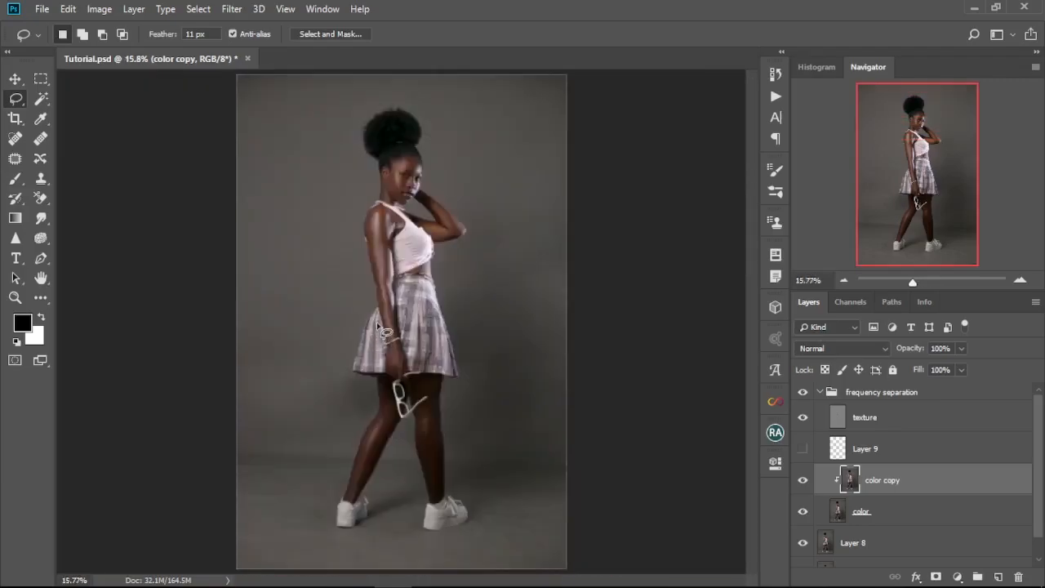
Step: Collapse the frequency separation group and stamp all visible layers into a new layer above it
scroll(398, 163, down, 1)
scroll(389, 179, up, 6)
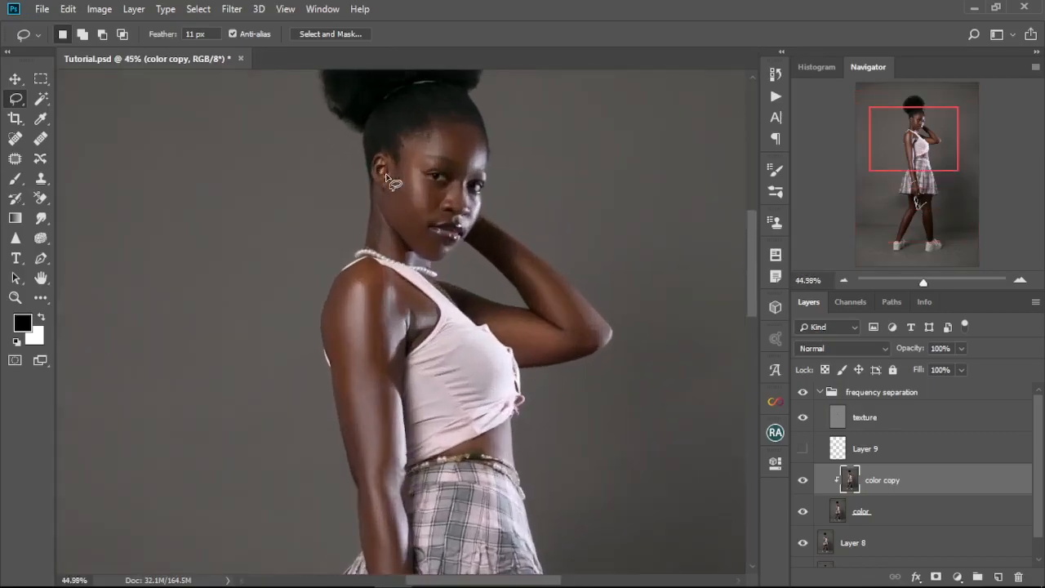
key(ctrl+0)
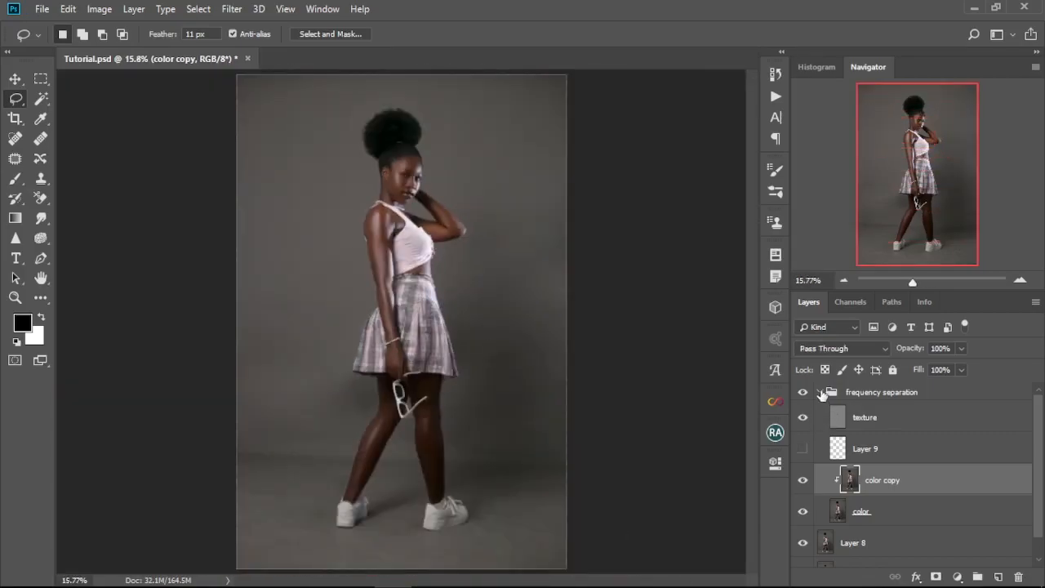
click(821, 393)
scroll(422, 231, up, 8)
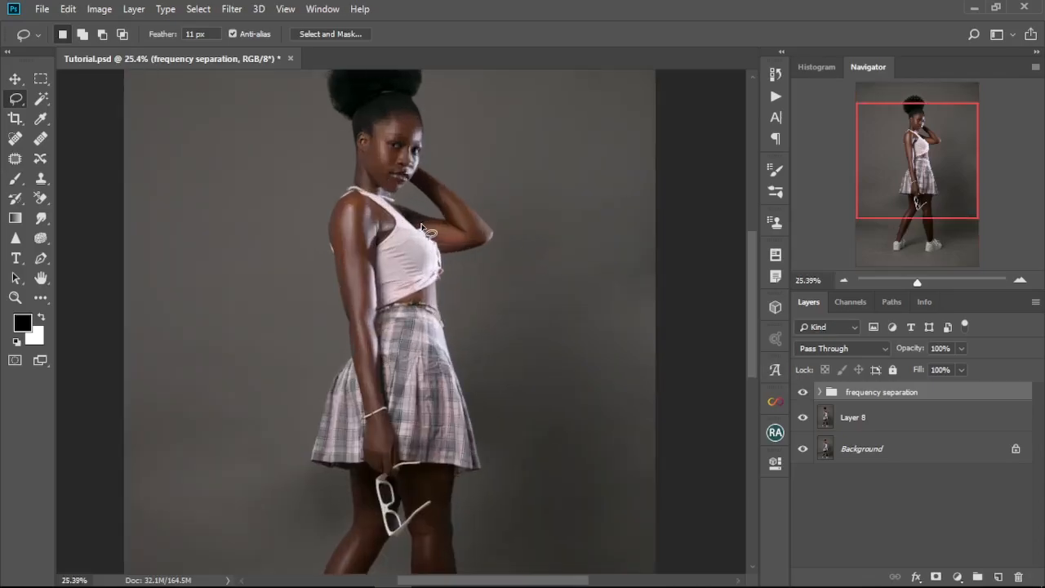
key(ctrl+shift+alt+e)
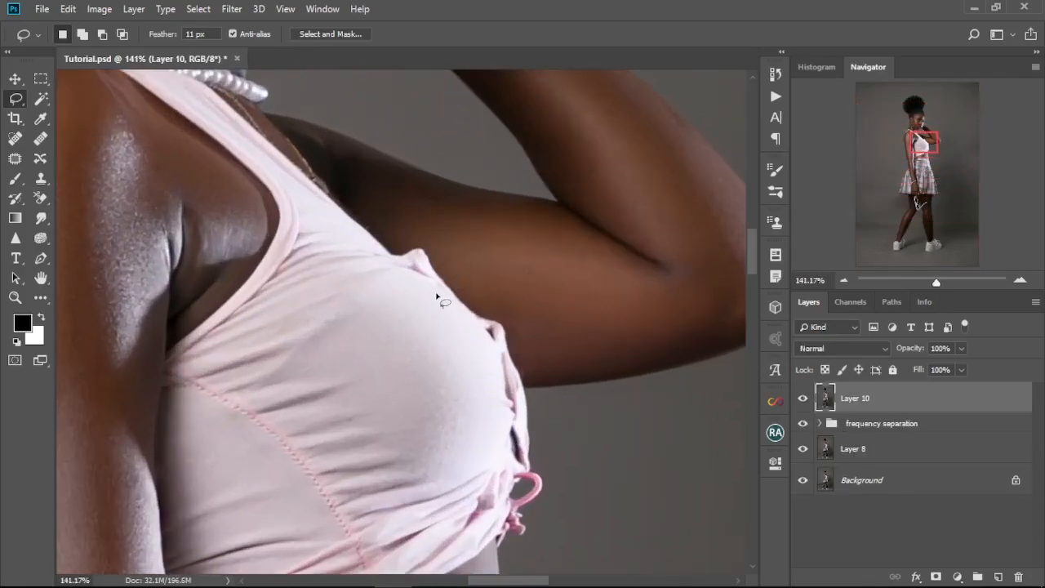
Step: Start Liquify on the stamped layer and push in the fabric bump on the front edge of the pink top
scroll(442, 299, up, 1)
click(232, 9)
click(281, 129)
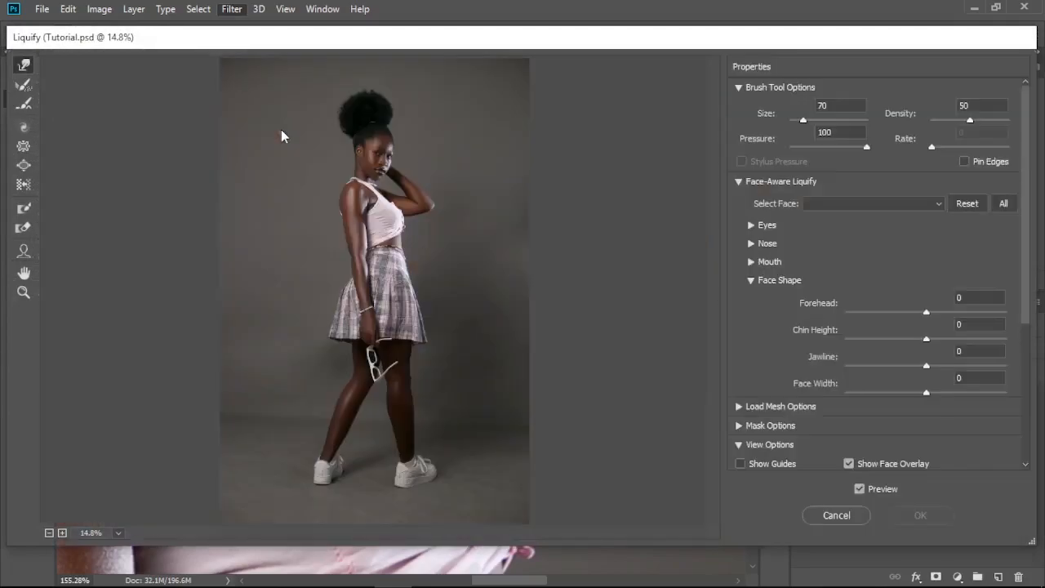
scroll(372, 214, up, 8)
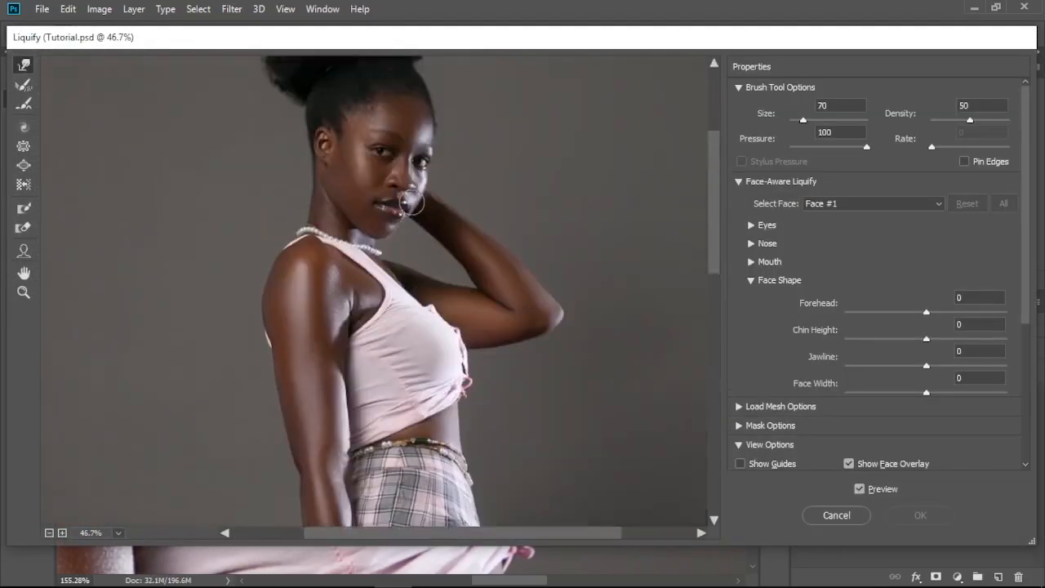
key(bracketleft)
key(bracketleft)
key(bracketleft)
drag(511, 327, 495, 328)
Step: Refine the upper front edge of the top in Liquify, reducing the brush size to 20
key(bracketleft)
key(bracketleft)
key(bracketright)
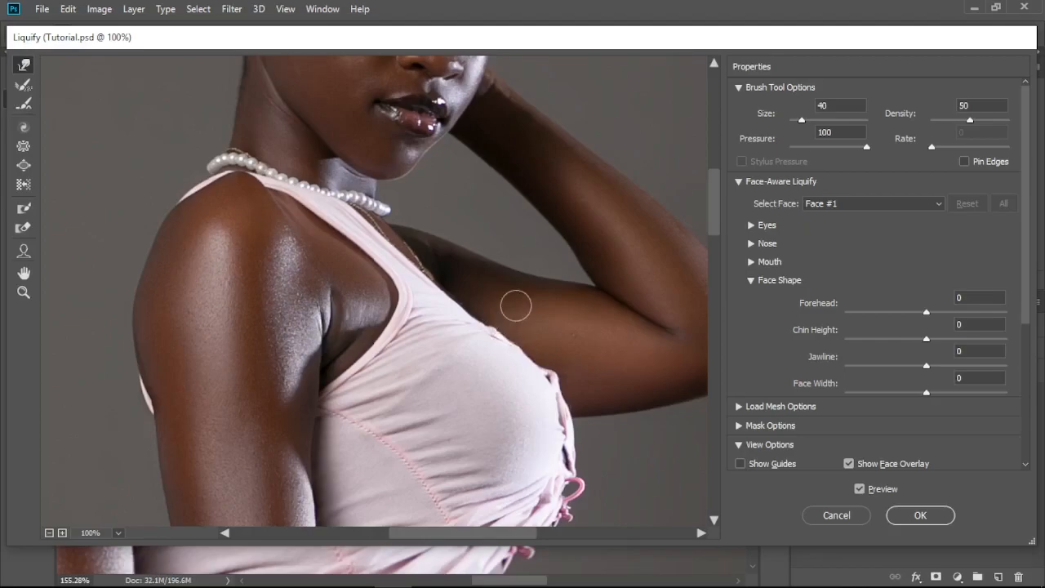
scroll(441, 367, down, 3)
scroll(433, 370, up, 4)
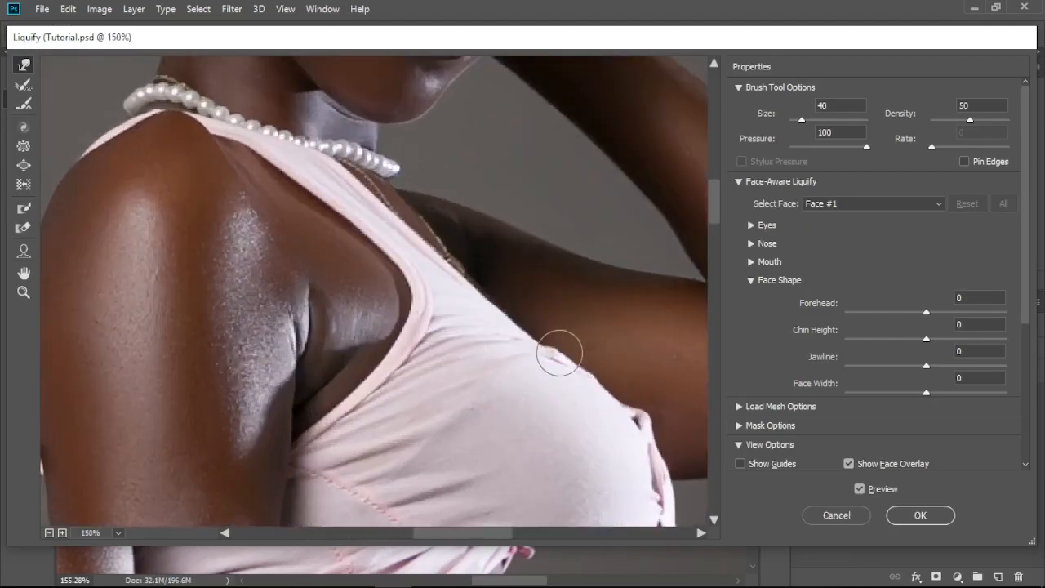
key(bracketleft)
key(bracketleft)
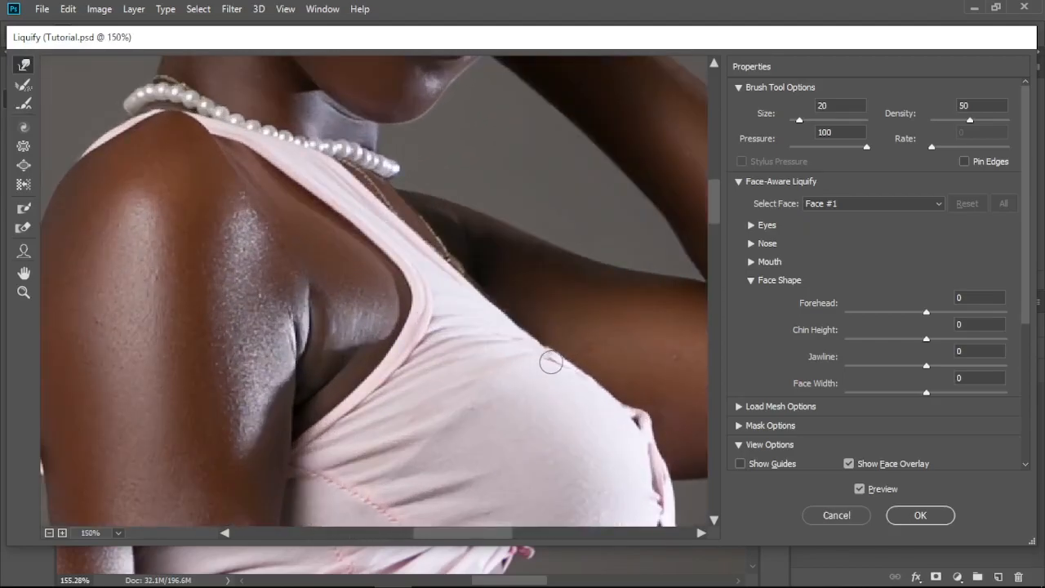
Step: Set the Liquify brush size to 40, smooth the fold farther down the top's front edge, and apply the filter
scroll(477, 366, down, 5)
scroll(605, 361, up, 5)
scroll(605, 360, down, 2)
key(bracketright)
key(bracketright)
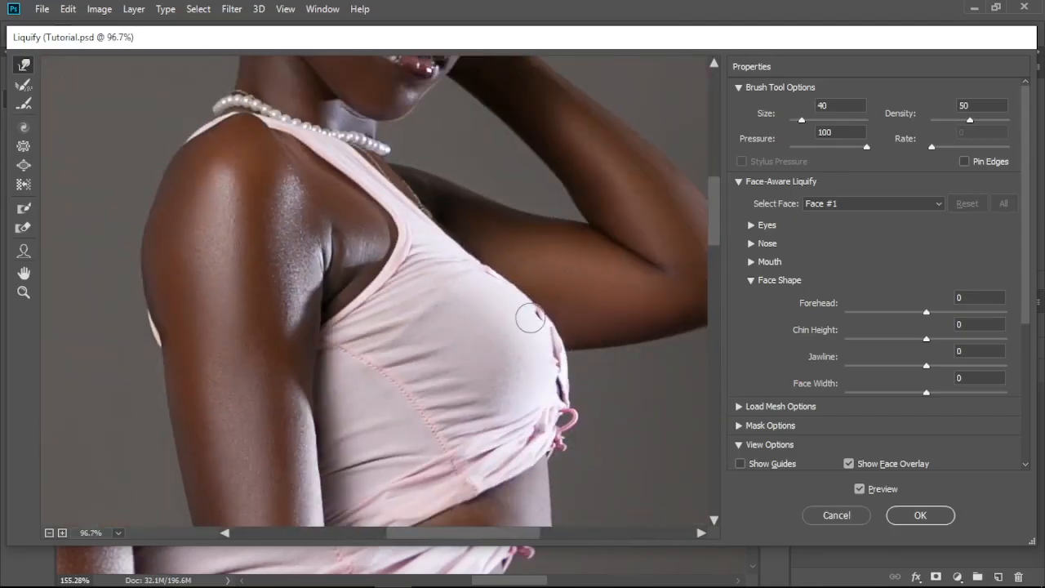
scroll(599, 300, down, 5)
click(918, 515)
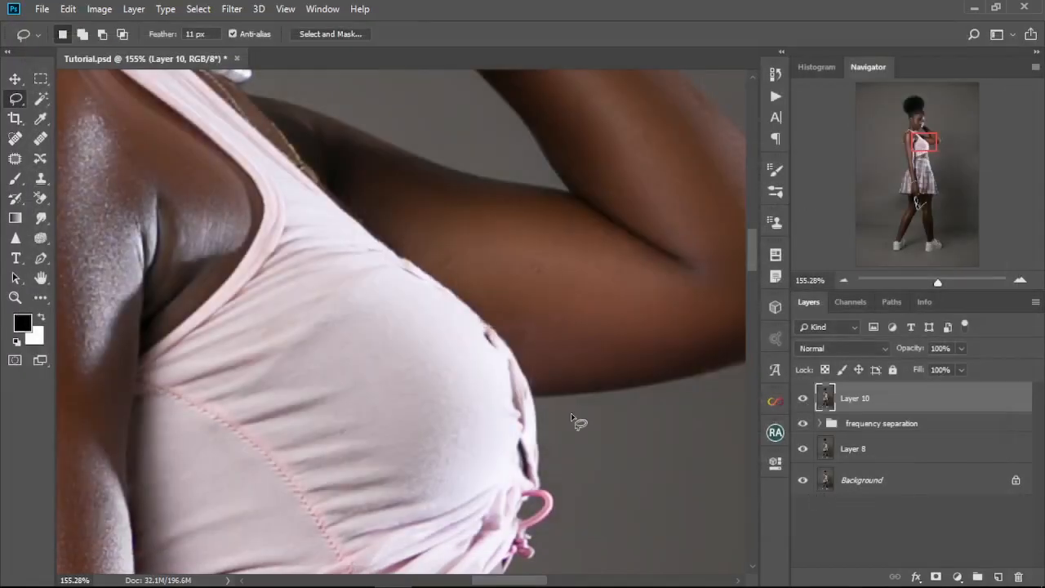
Step: Add a Channel Mixer adjustment layer above the stamped layer and set its blend mode to Screen
key(ctrl+0)
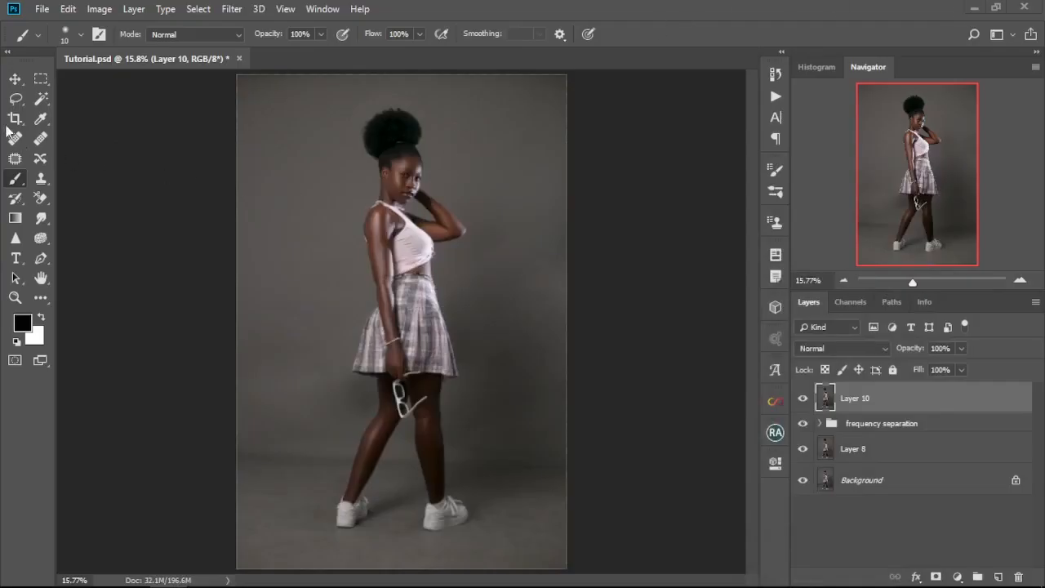
click(14, 79)
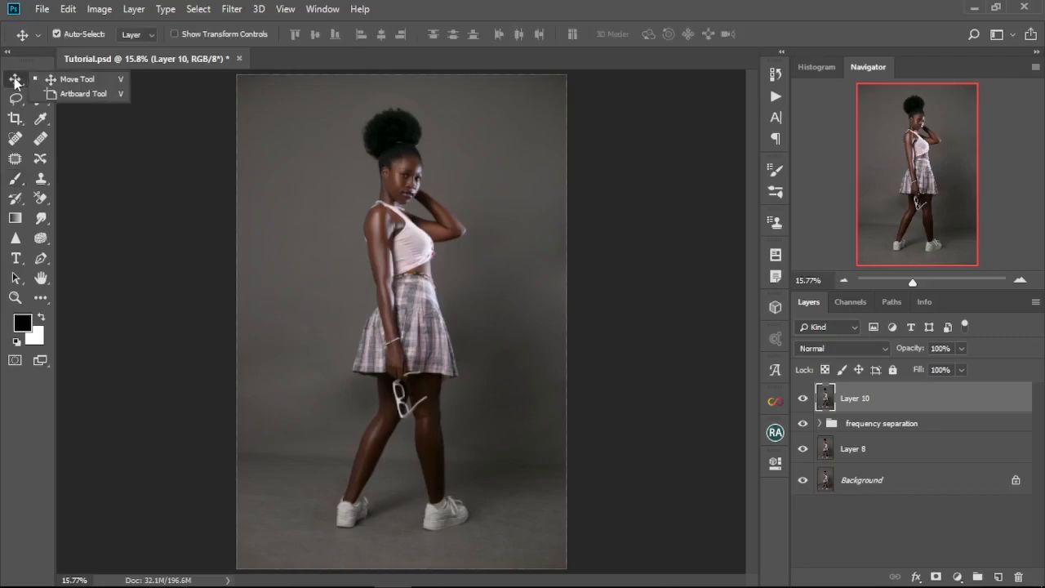
click(959, 578)
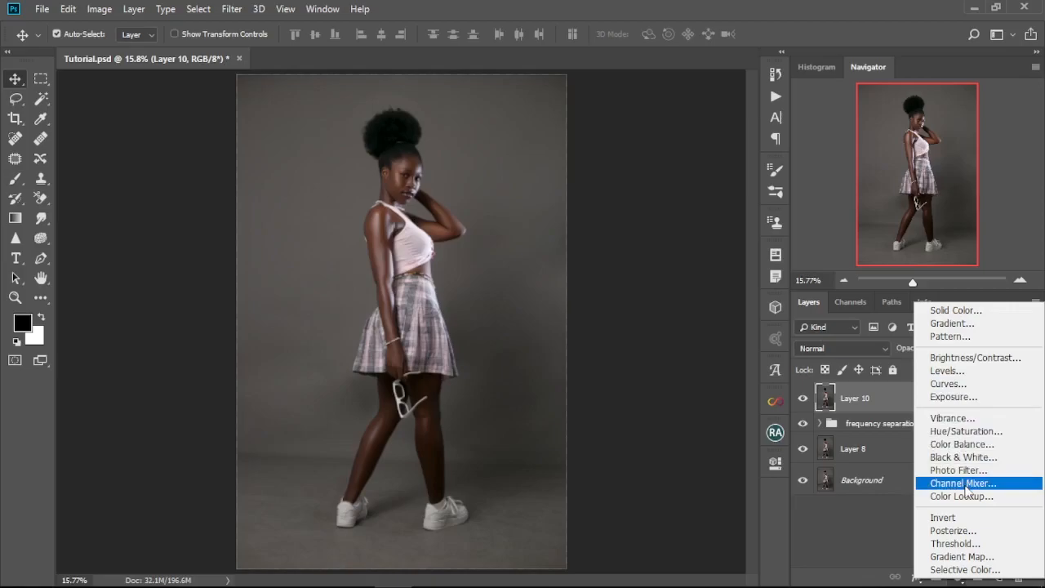
click(963, 483)
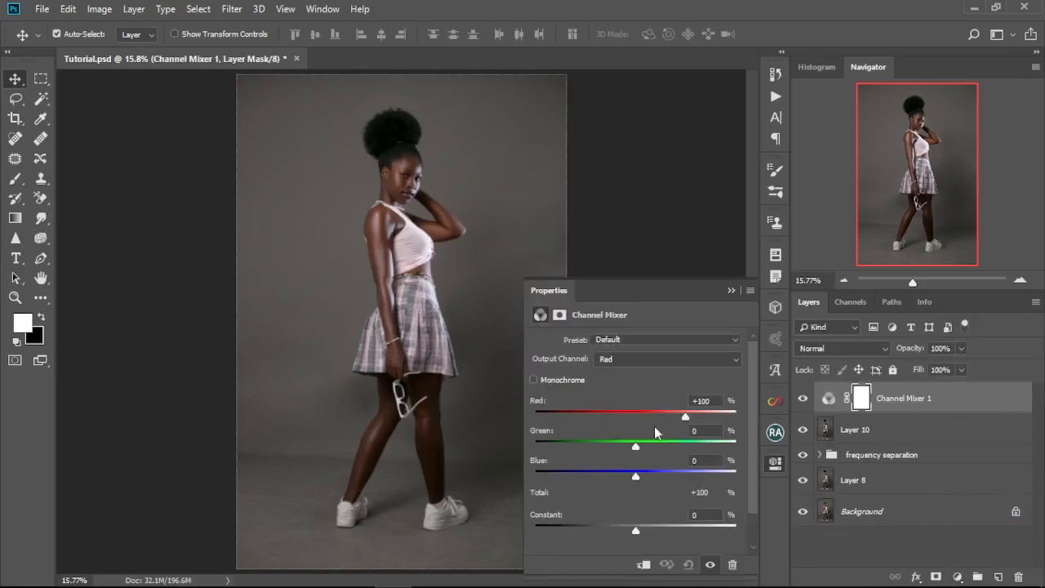
click(882, 351)
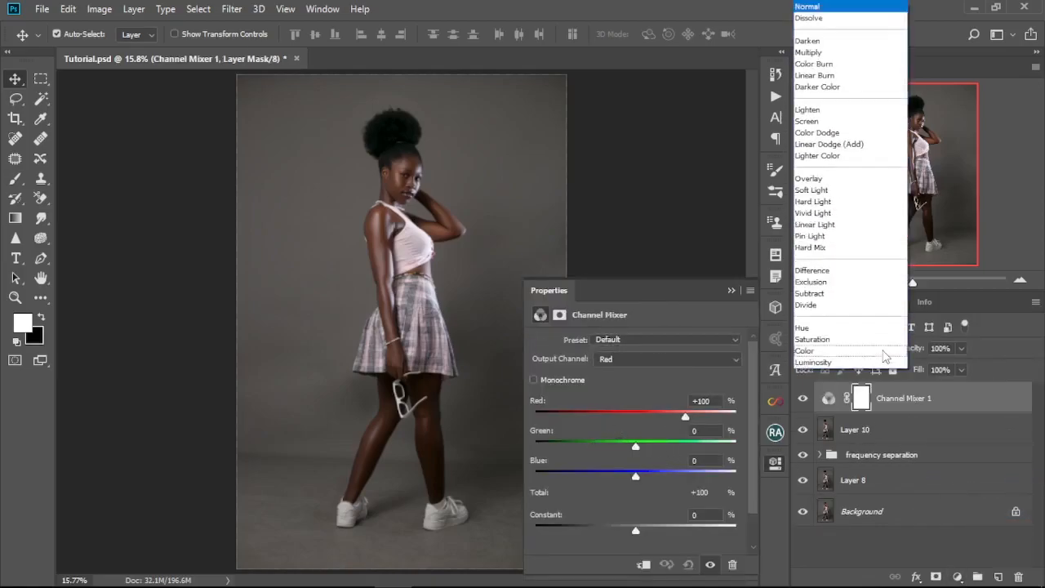
click(807, 121)
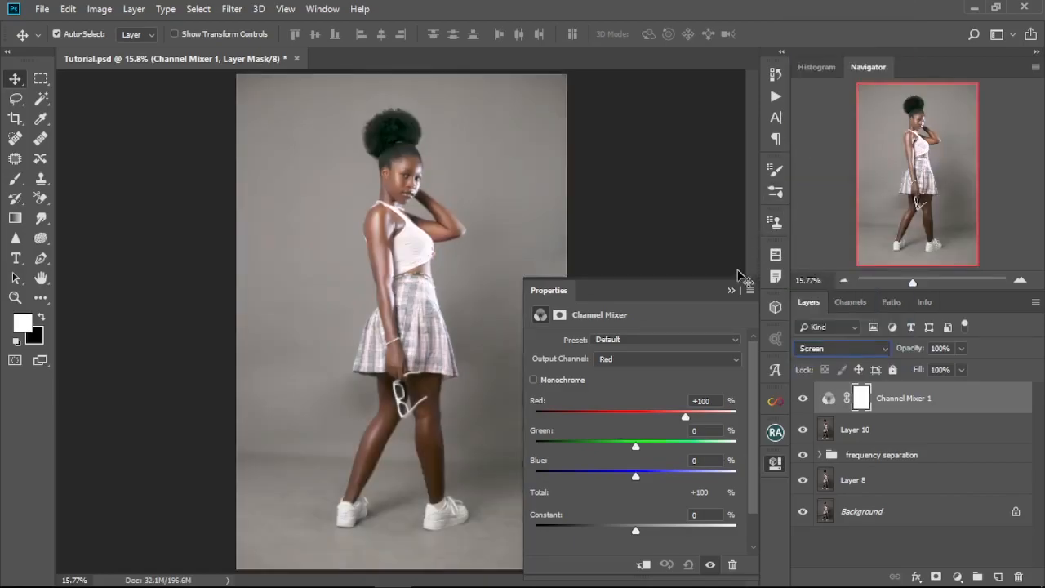
Step: Invert the Channel Mixer layer's mask to black and bring the face into close view
click(730, 292)
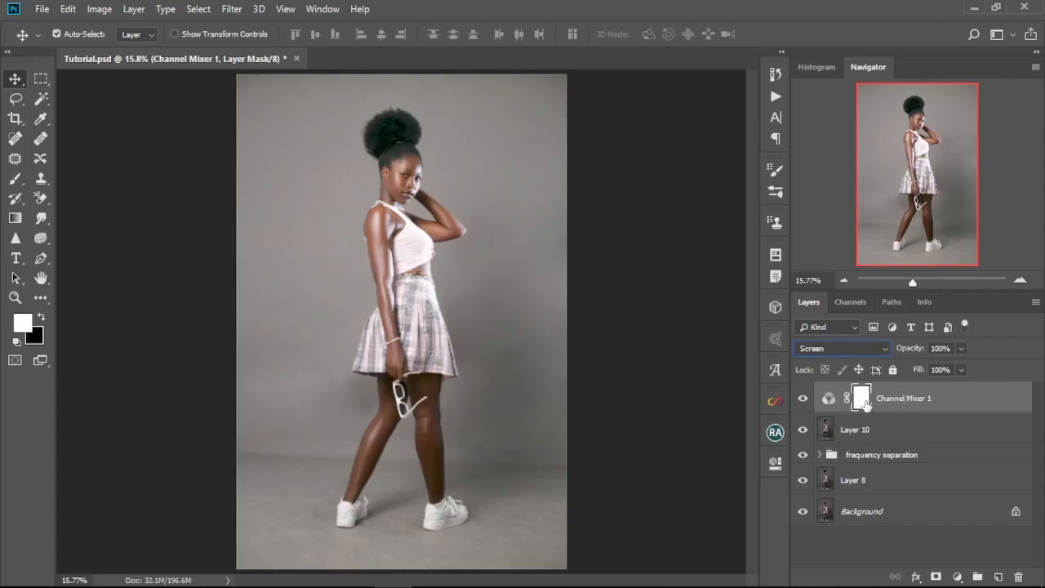
key(ctrl+i)
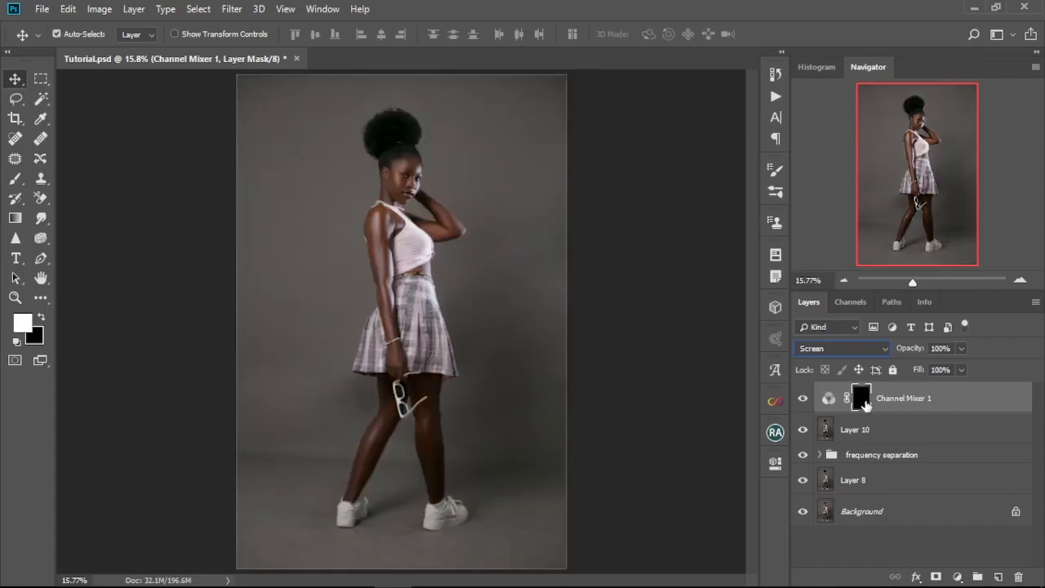
click(402, 189)
scroll(404, 188, up, 12)
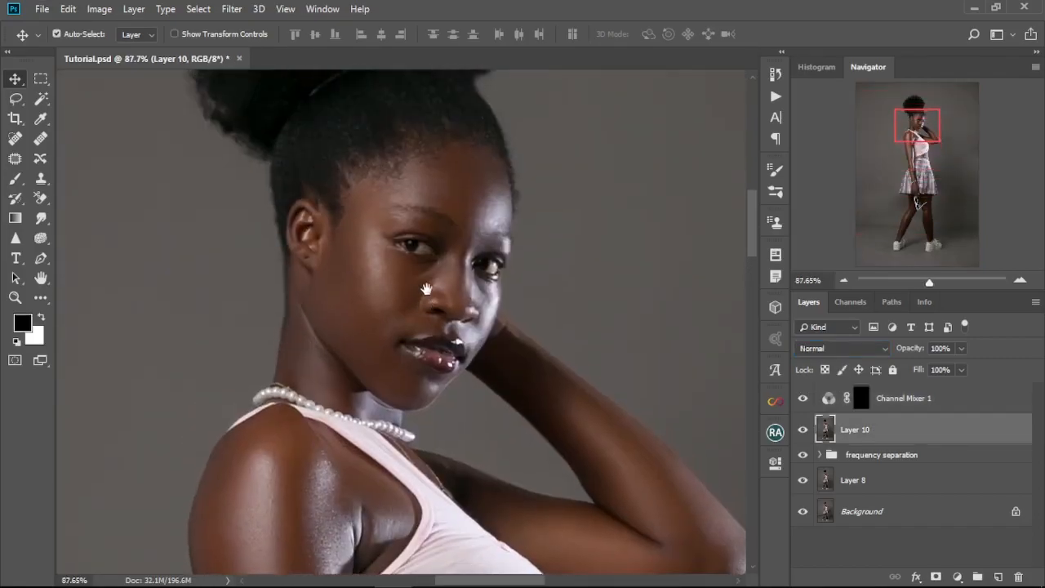
Step: Paint white on the Channel Mixer mask with the Brush tool to brighten the whites of both eyes
click(865, 398)
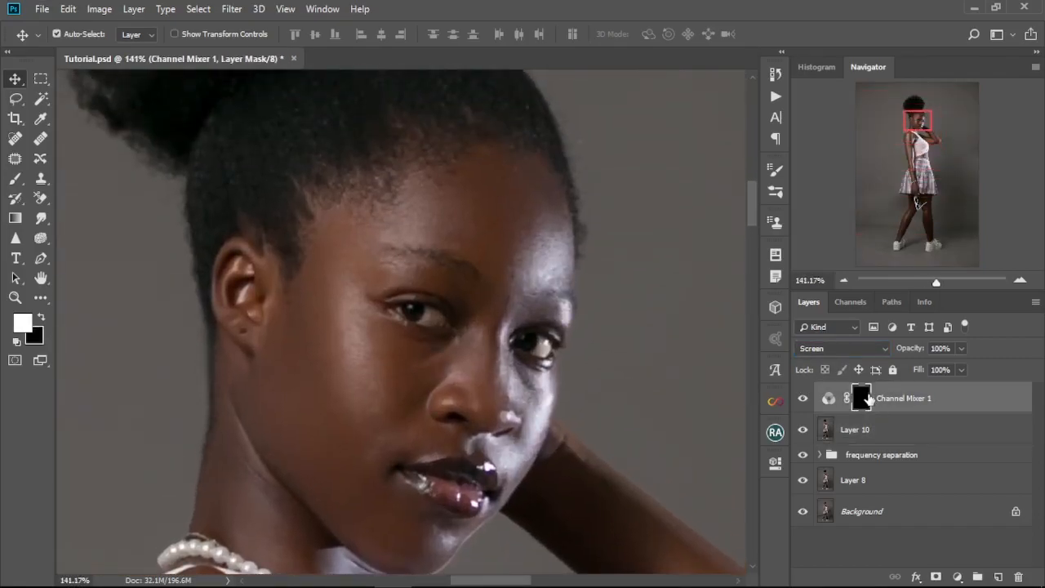
click(16, 179)
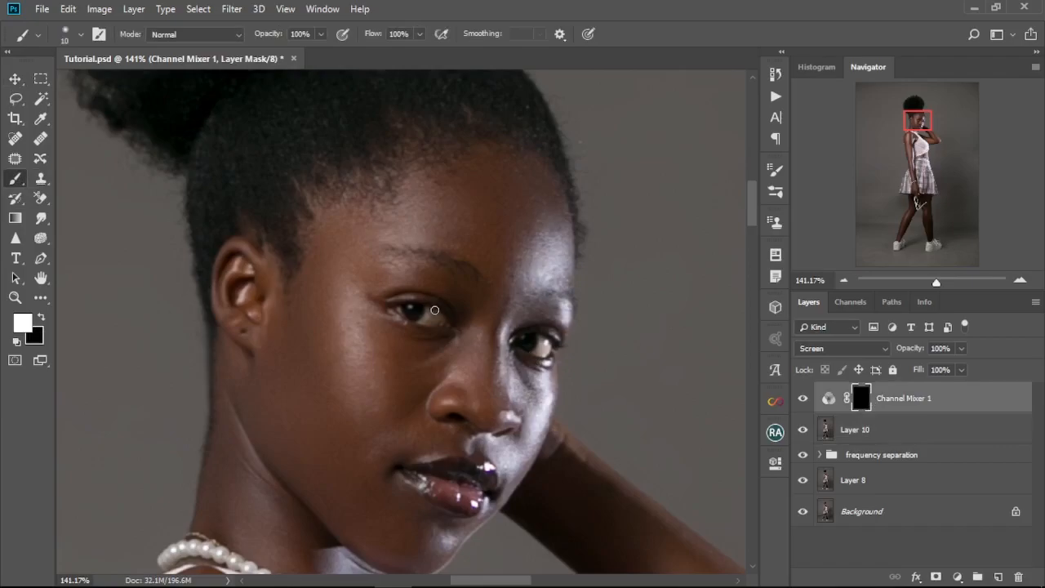
scroll(434, 305, up, 2)
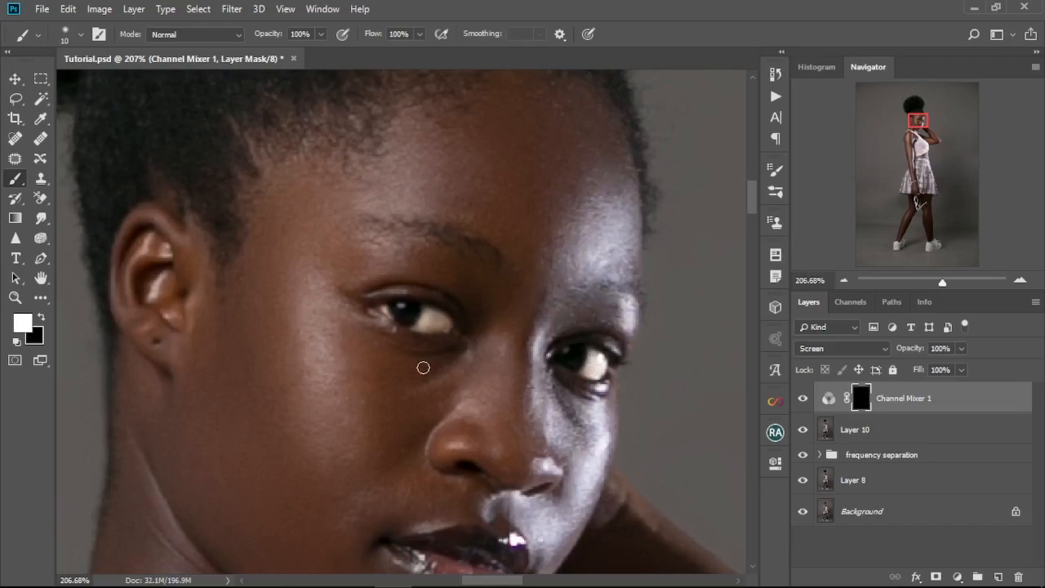
scroll(418, 163, down, 18)
scroll(415, 159, up, 8)
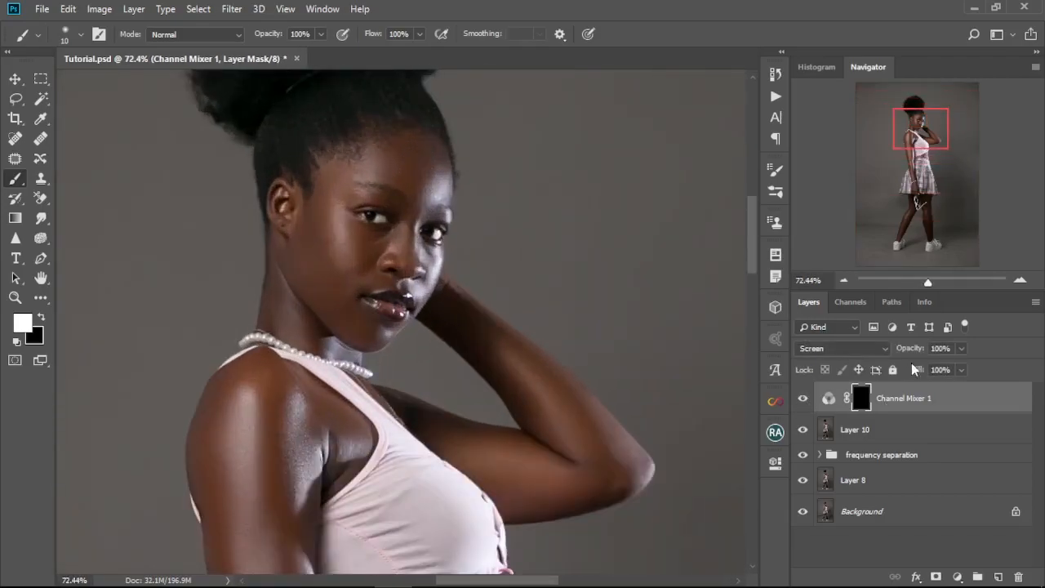
drag(912, 353, 913, 353)
Step: Add a Hue/Saturation adjustment layer on top, enable Colorize, and shift its hue to blue
click(957, 576)
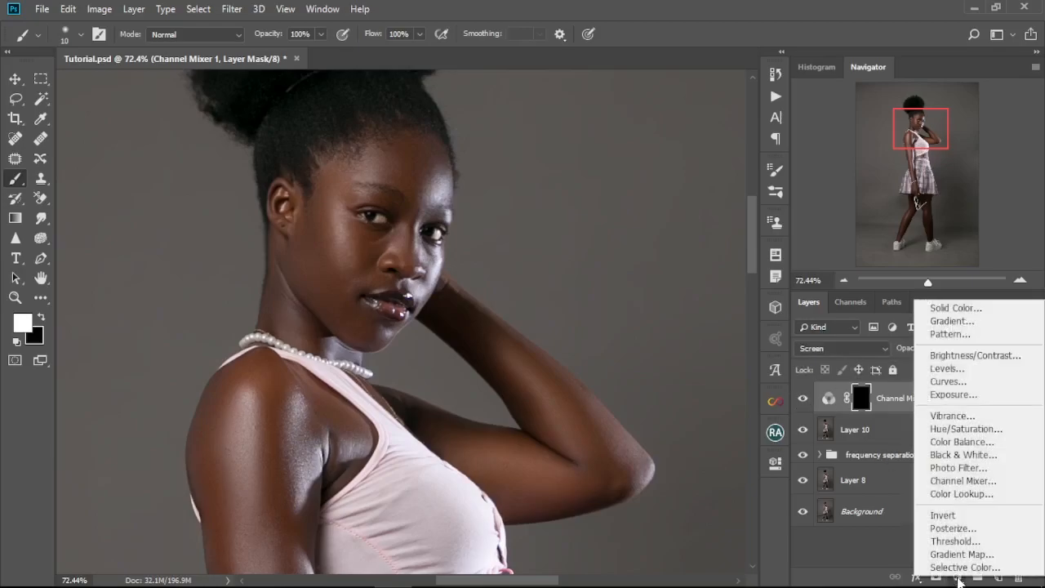
click(978, 430)
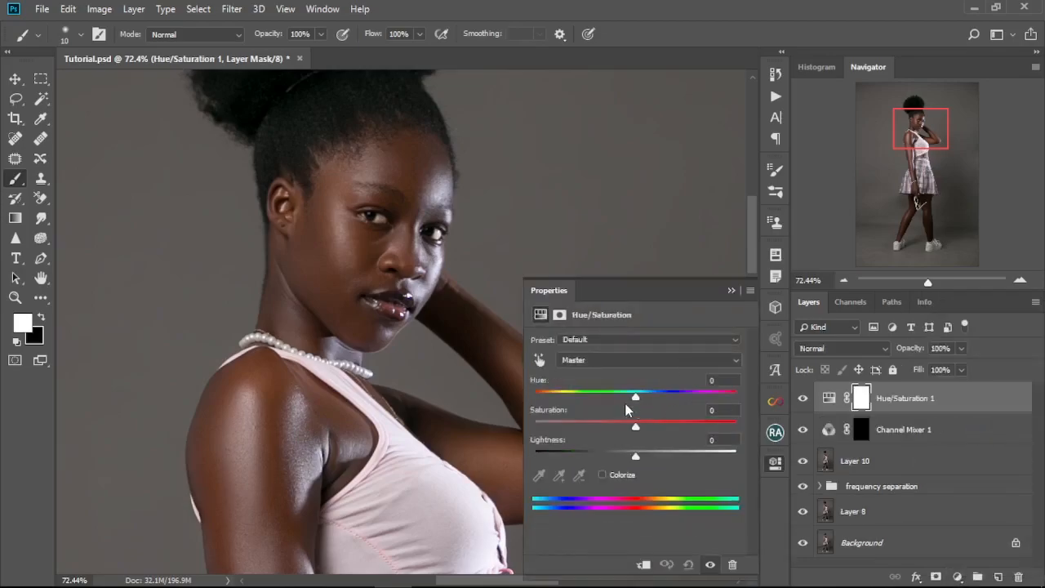
click(603, 475)
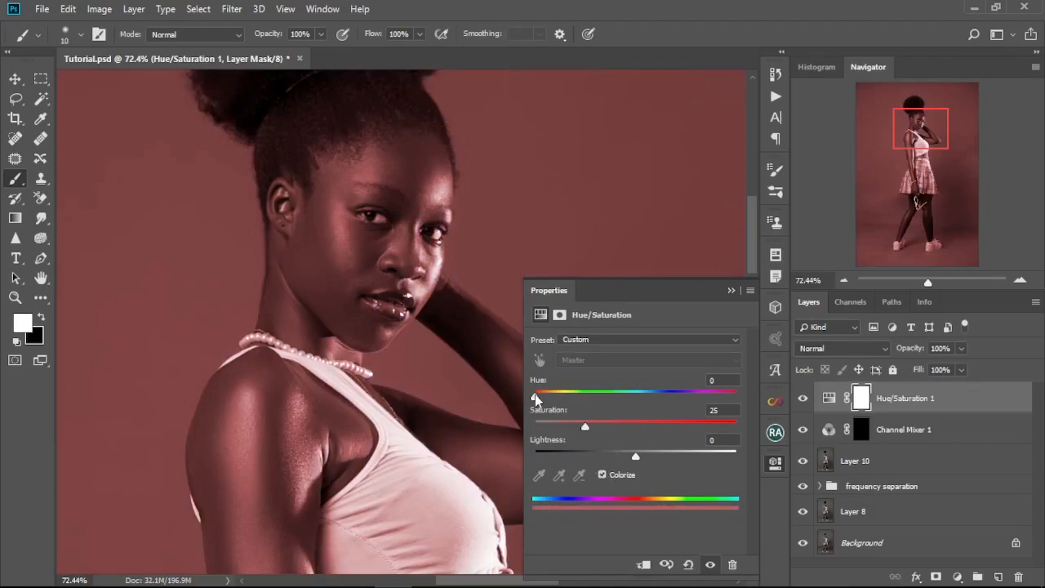
drag(535, 397, 658, 400)
click(731, 292)
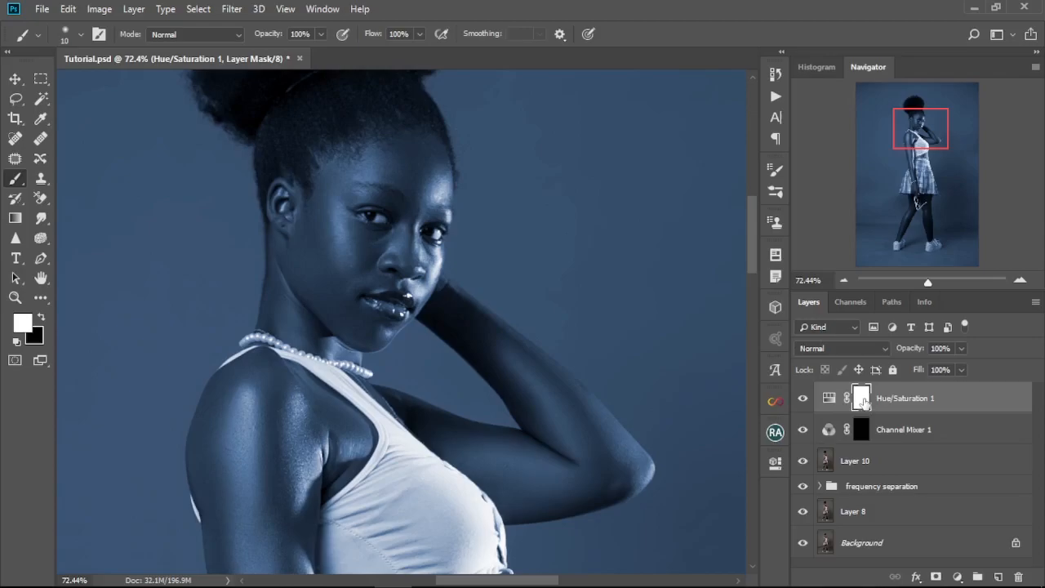
Step: Invert the Hue/Saturation mask to black and paint white over both irises to tint them blue
key(ctrl+i)
scroll(379, 211, up, 8)
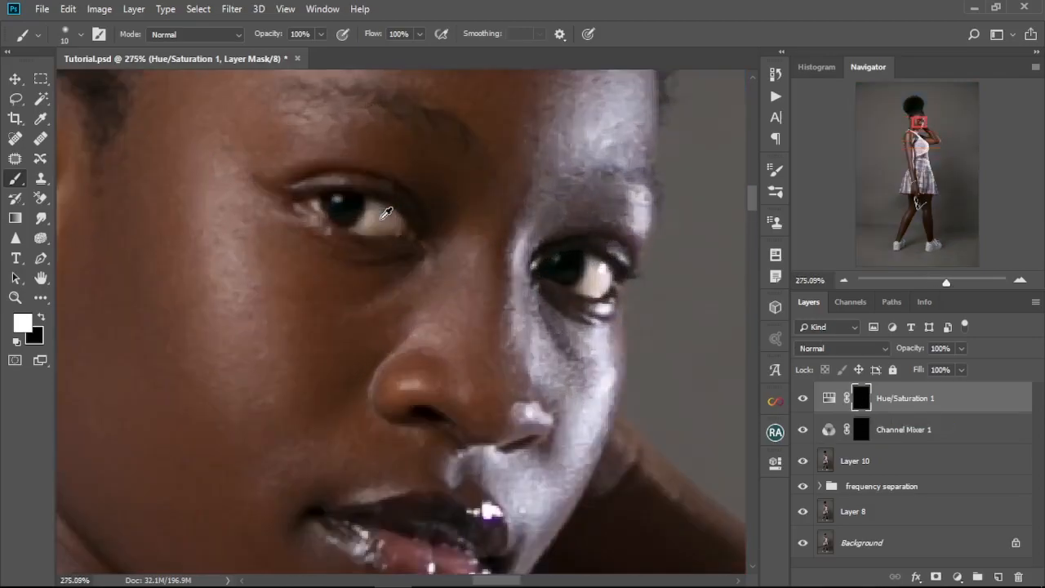
drag(433, 314, 404, 333)
drag(737, 422, 592, 379)
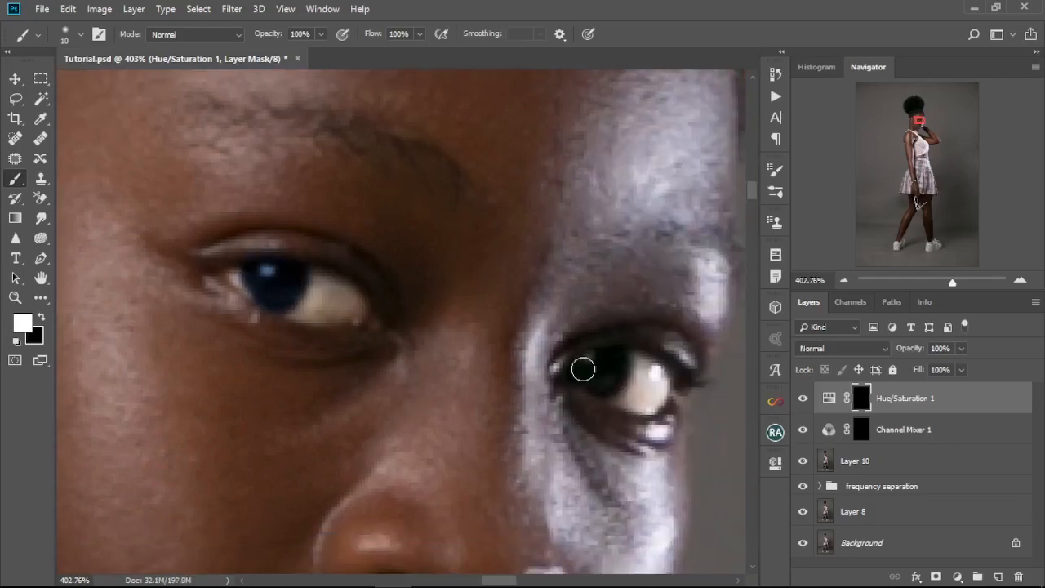
Step: Raise the Hue/Saturation layer's lightness and fine-tune its hue to brighten the blue iris tint
double_click(832, 397)
drag(406, 363, 313, 251)
drag(636, 454, 637, 454)
drag(660, 402, 656, 400)
drag(641, 456, 641, 456)
click(729, 290)
drag(389, 318, 462, 369)
Step: Add a Curves adjustment layer above the Hue/Saturation layer and pull the midtones down to darken the image
click(956, 576)
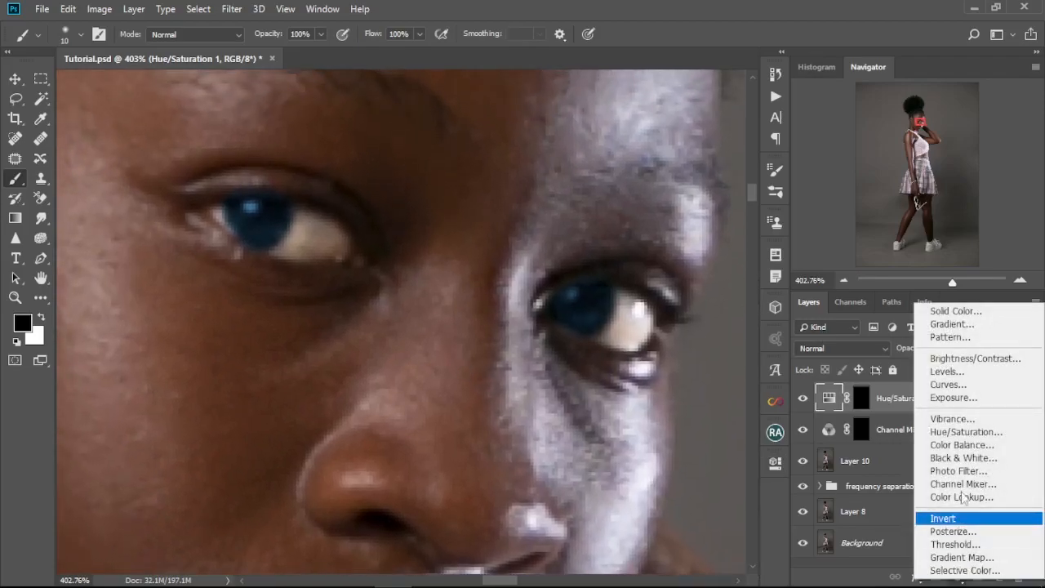
click(946, 384)
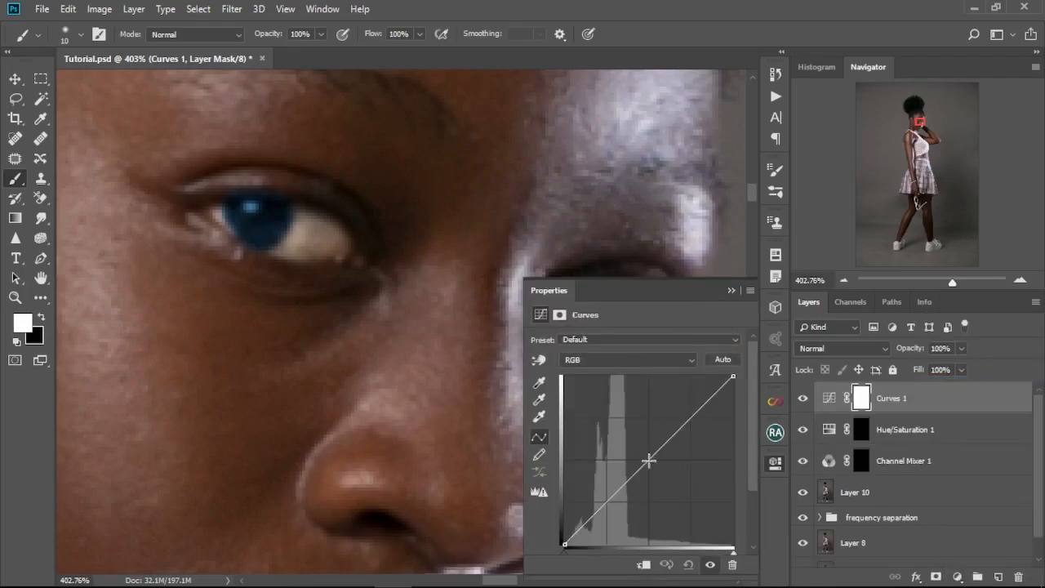
drag(648, 460, 658, 468)
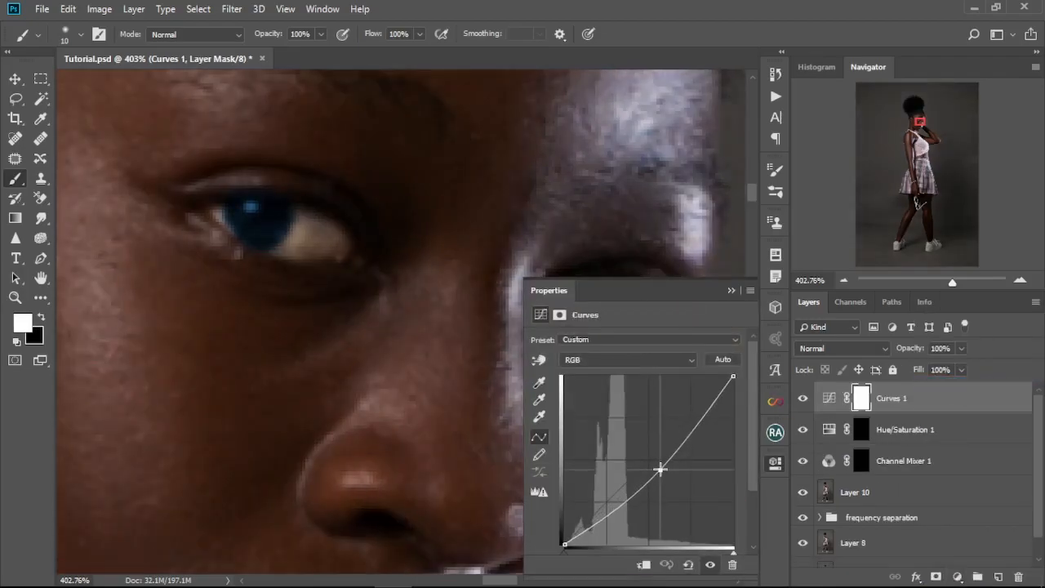
click(732, 290)
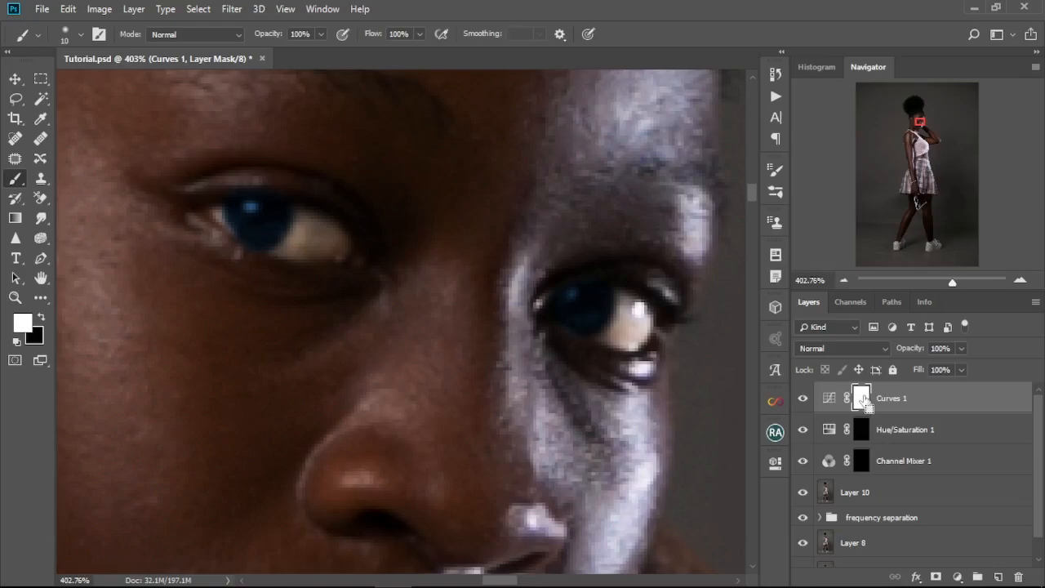
Step: Invert the darkening Curves mask to black and paint white over the irises with a 2 px brush
key(ctrl+i)
scroll(301, 287, up, 4)
scroll(282, 288, down, 3)
key(bracketleft)
key(bracketleft)
key(bracketleft)
key(bracketleft)
key(bracketleft)
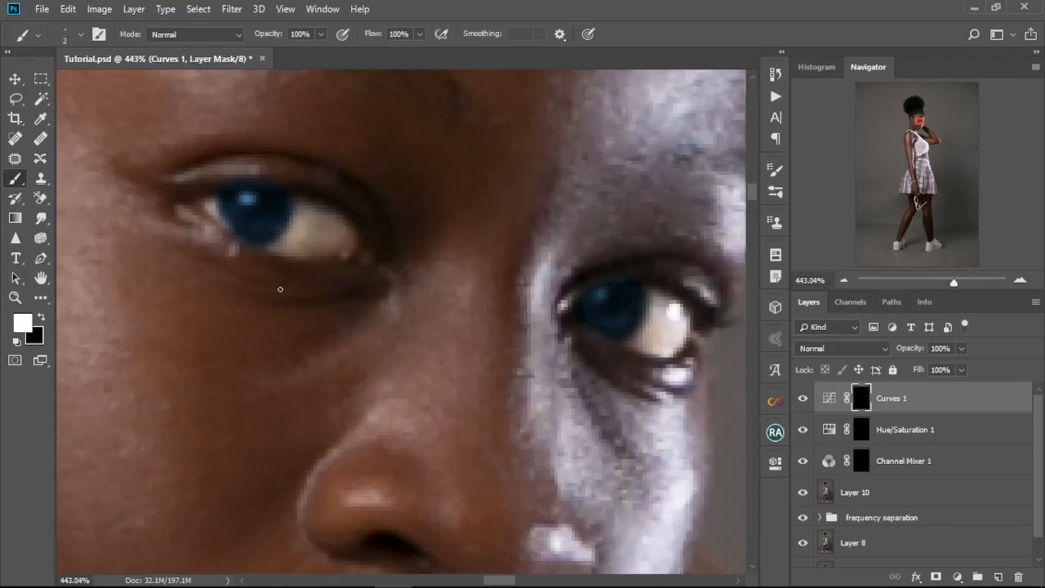
drag(231, 206, 325, 350)
Step: Try darkening the pupils with the Curves layer set to Multiply and a 15 px brush, and undo it
key(bracketright)
key(bracketright)
key(bracketright)
key(bracketright)
key(bracketright)
click(842, 348)
click(824, 53)
scroll(581, 409, right, 3)
key(bracketright)
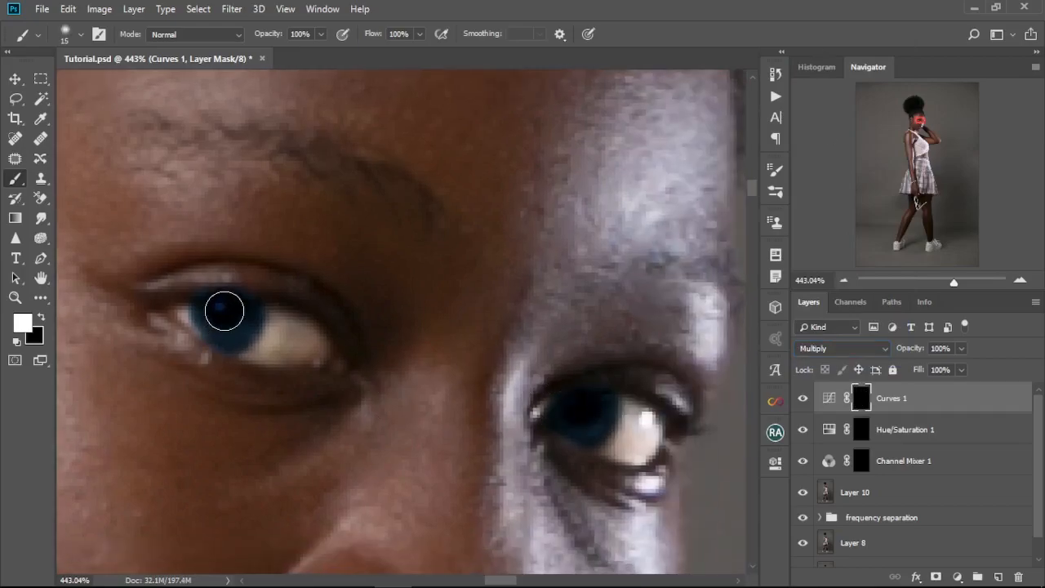
key(ctrl+z)
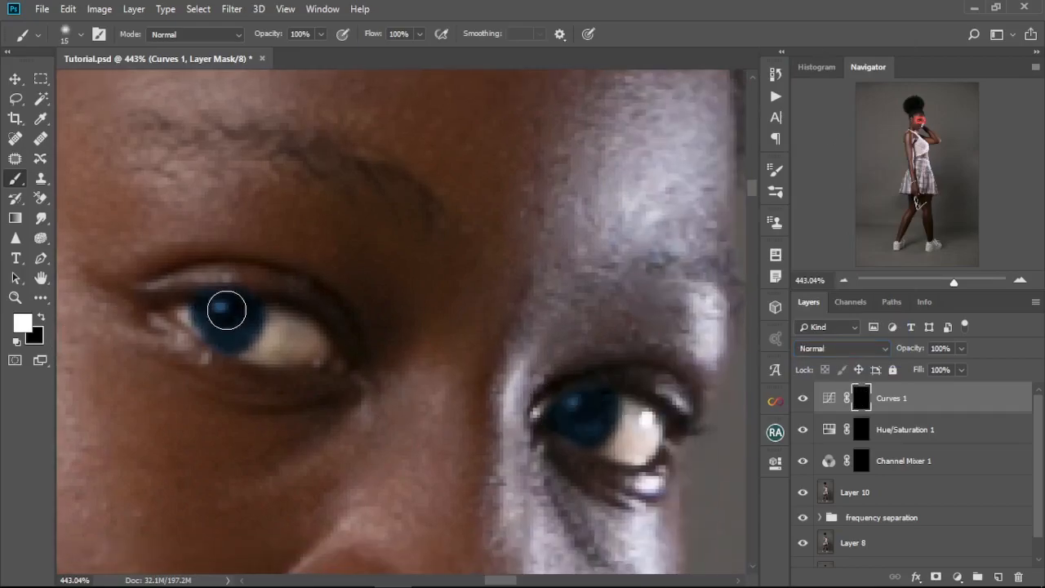
Step: Darken the iris rims on the Curves mask with a 4 px brush and refine the Hue/Saturation mask with black
key(bracketleft)
key(bracketleft)
key(bracketleft)
key(bracketleft)
key(bracketleft)
key(bracketleft)
key(bracketleft)
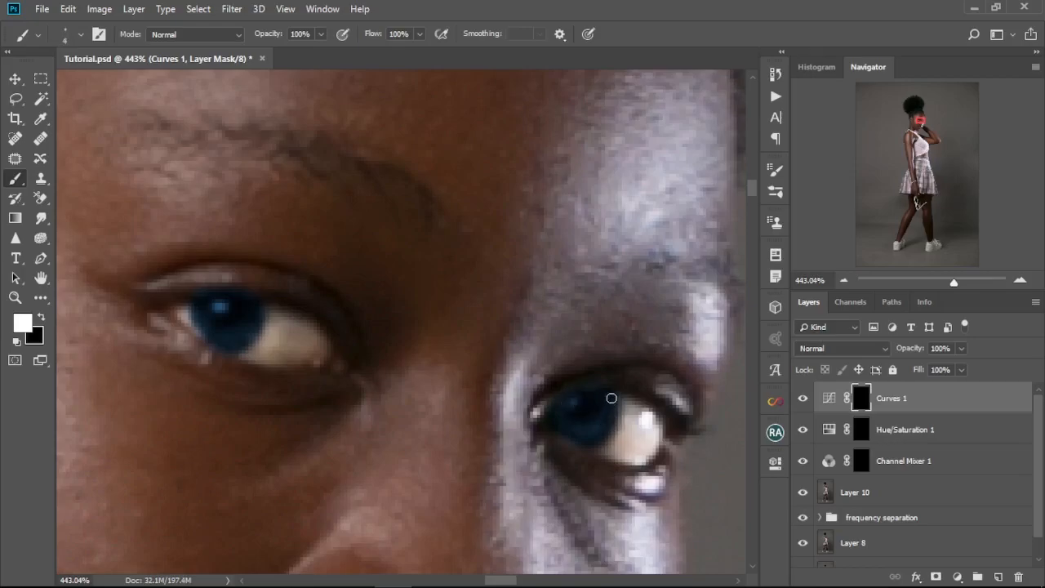
mouse_move(201, 327)
mouse_down()
mouse_move(261, 317)
mouse_move(250, 339)
mouse_move(203, 334)
mouse_move(226, 348)
mouse_up()
key(alt+bracketleft)
key(x)
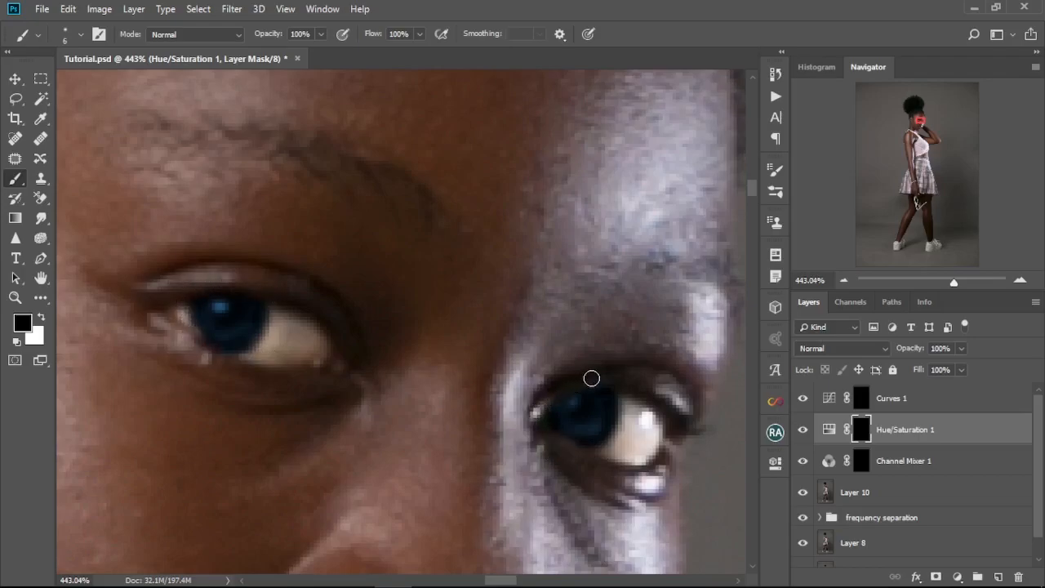
Step: Add a second Curves adjustment layer and move it to the top of the layer stack
click(891, 400)
click(888, 426)
click(957, 577)
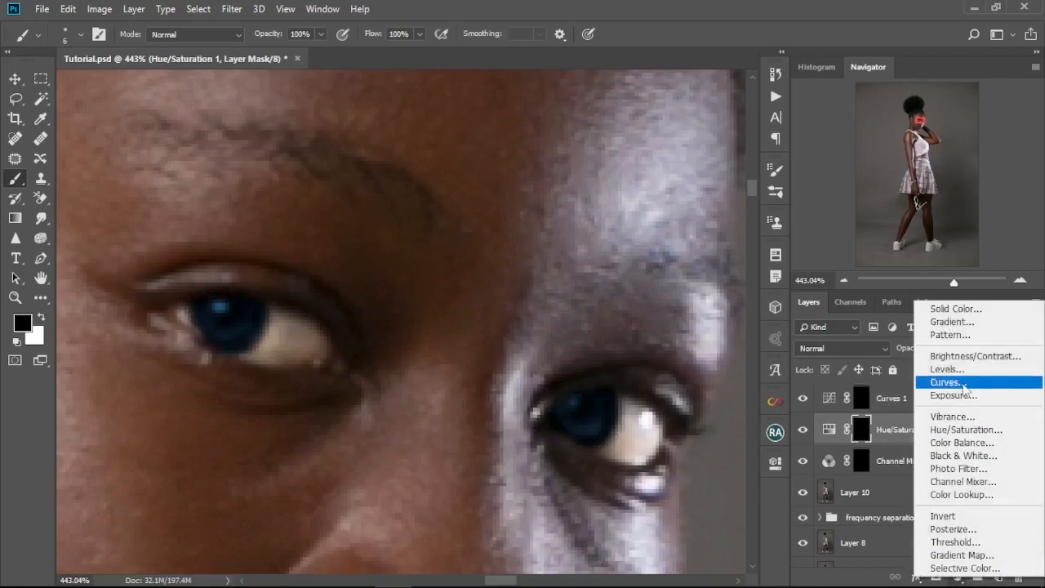
click(963, 384)
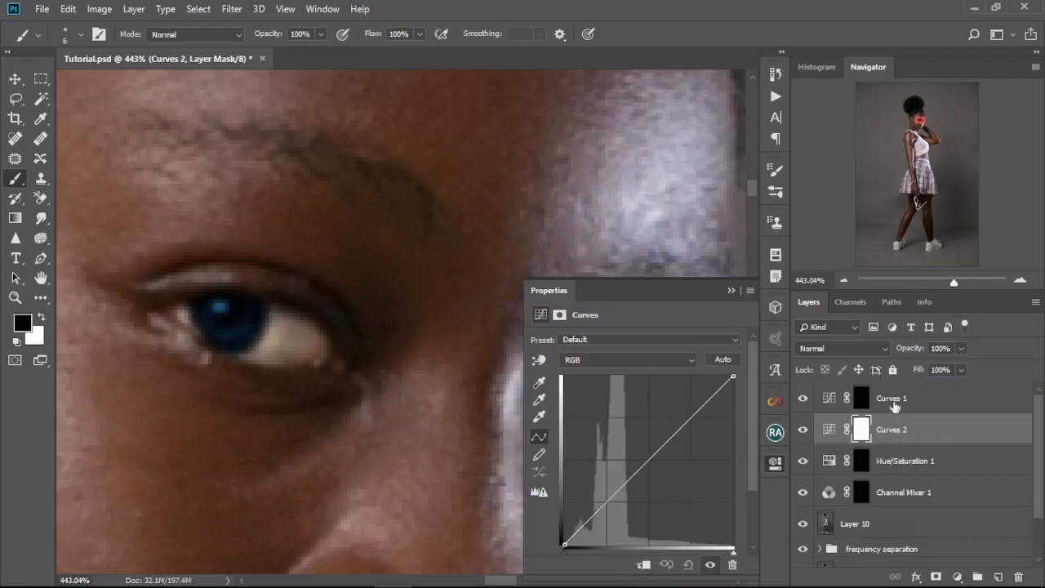
drag(882, 433, 882, 382)
Step: Set the second Curves layer's blend mode to Screen and invert its mask to black
click(893, 351)
click(817, 129)
click(730, 291)
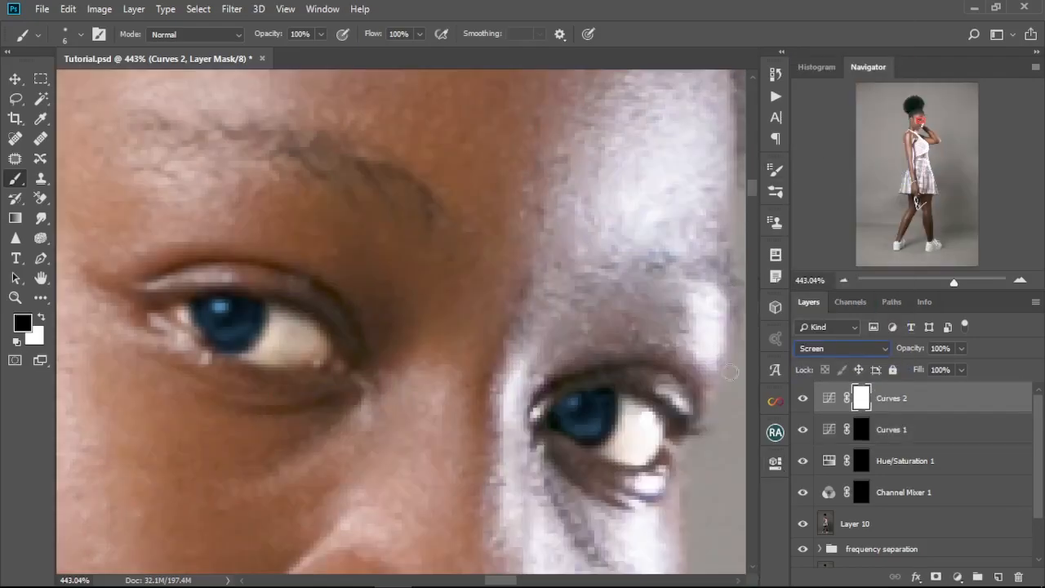
key(ctrl+i)
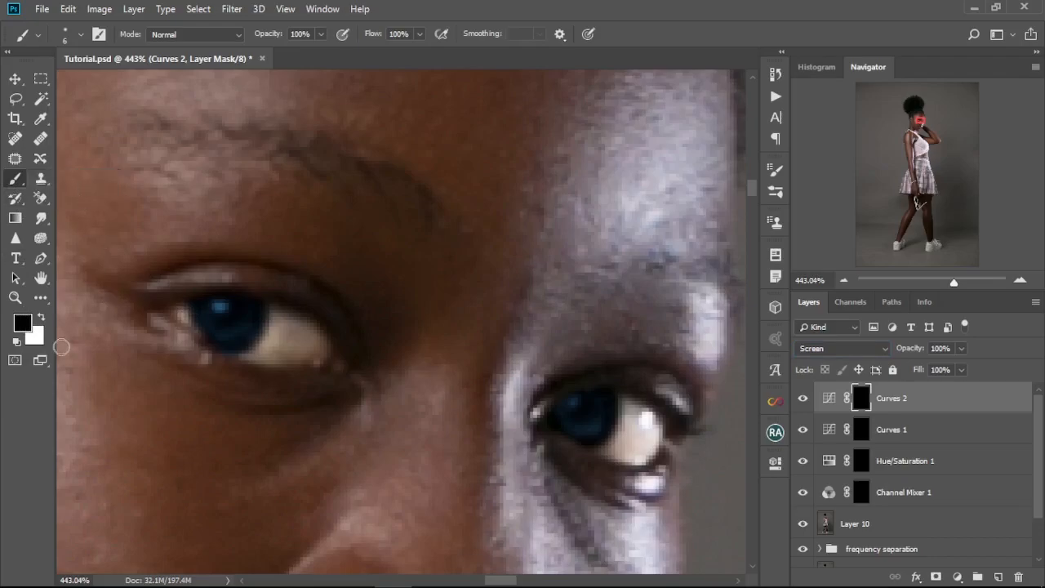
Step: Paint white on the Curves 2 mask to add light to both irises, and check the whole image
key(x)
mouse_move(208, 314)
mouse_down()
mouse_move(238, 328)
mouse_move(210, 310)
mouse_up()
mouse_move(593, 426)
mouse_down()
mouse_move(564, 411)
mouse_move(604, 412)
mouse_up()
key(ctrl+0)
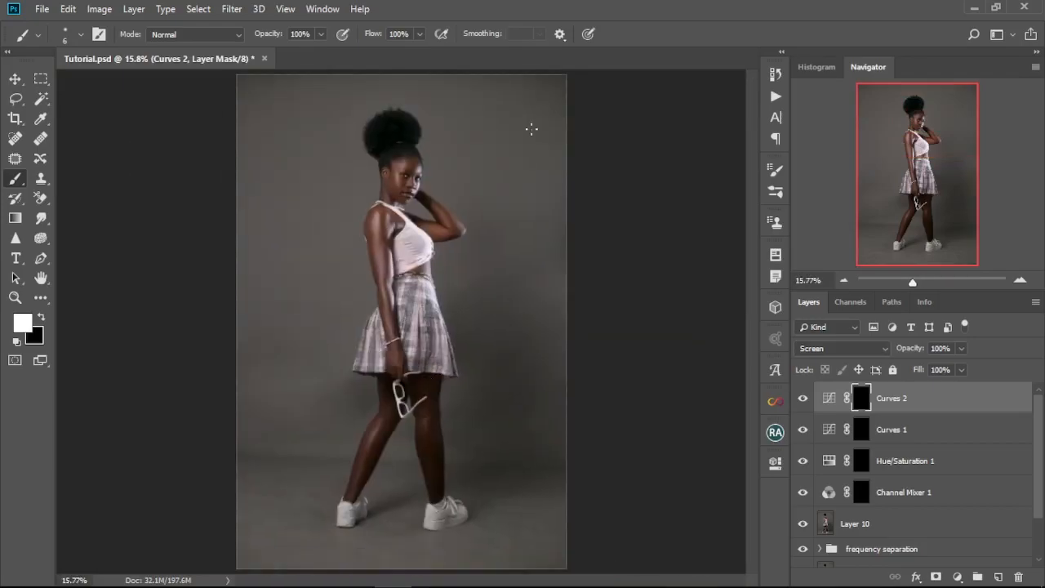
Step: Refine the iris darkening on the Curves 1 mask with black and a 5 px brush
scroll(416, 178, up, 10)
click(863, 427)
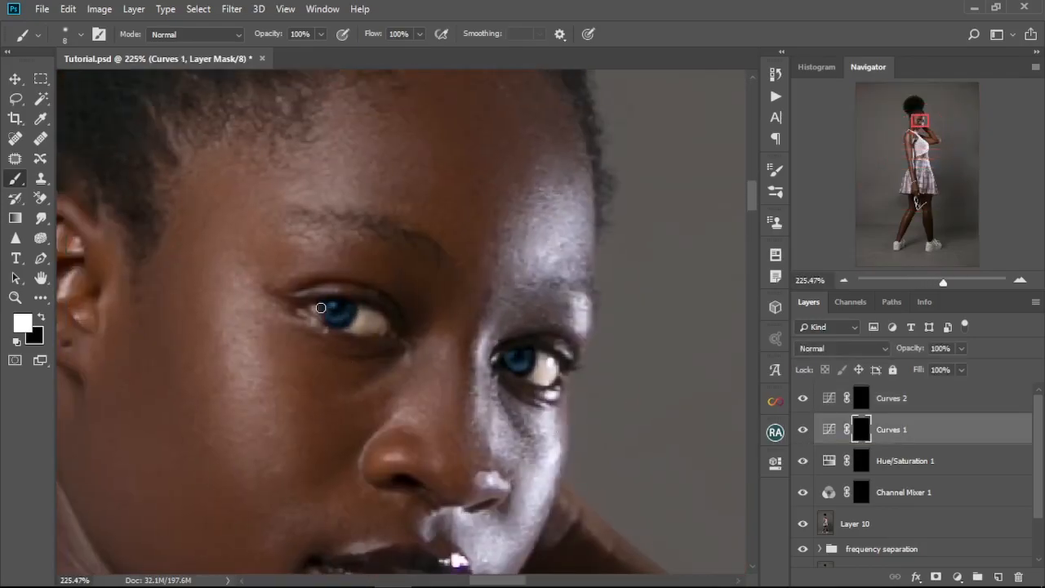
key(x)
scroll(491, 359, down, 1)
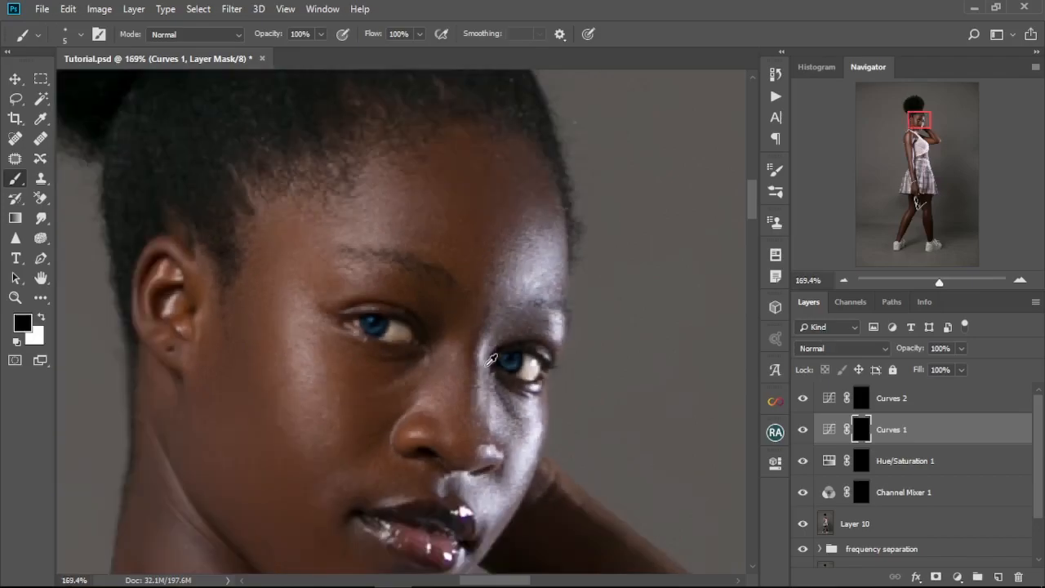
Step: Reduce the Curves 2 layer's opacity to 28% and check the eyes against the whole portrait
click(915, 403)
drag(917, 350, 901, 354)
key(ctrl+0)
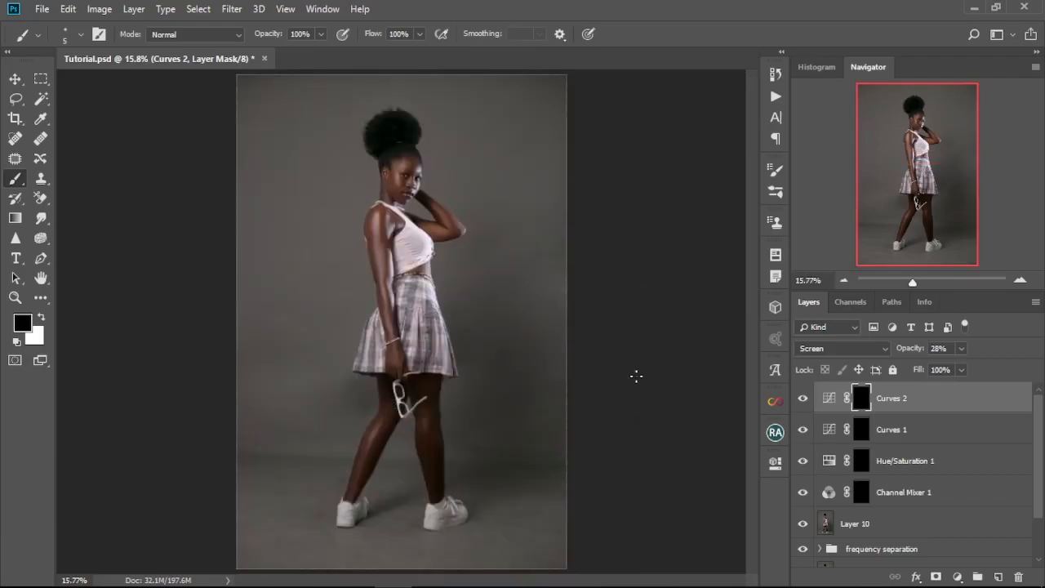
scroll(396, 198, up, 5)
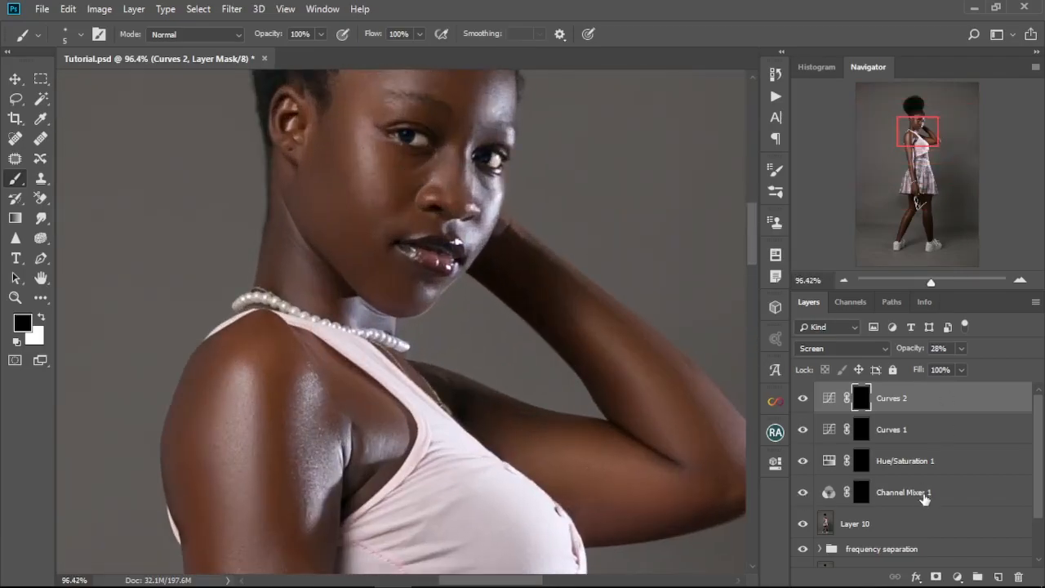
Step: Lower the Channel Mixer layer's opacity to 83% and compare the eye whites with the full image
click(924, 493)
click(918, 349)
key(ctrl+0)
scroll(407, 180, up, 15)
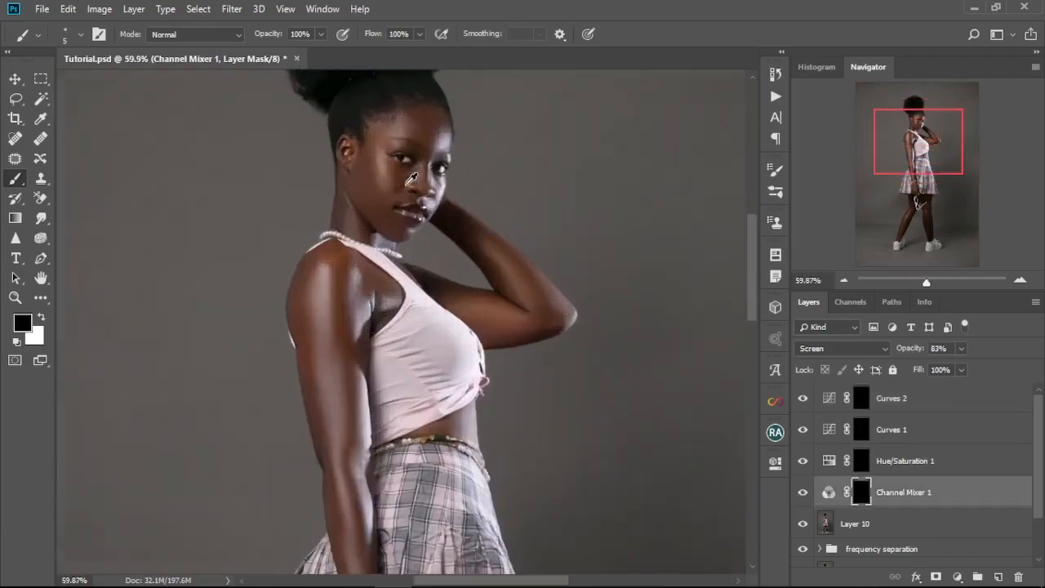
key(ctrl+0)
Step: Group the four eye adjustment layers and name the group "Eye editing"
click(905, 397)
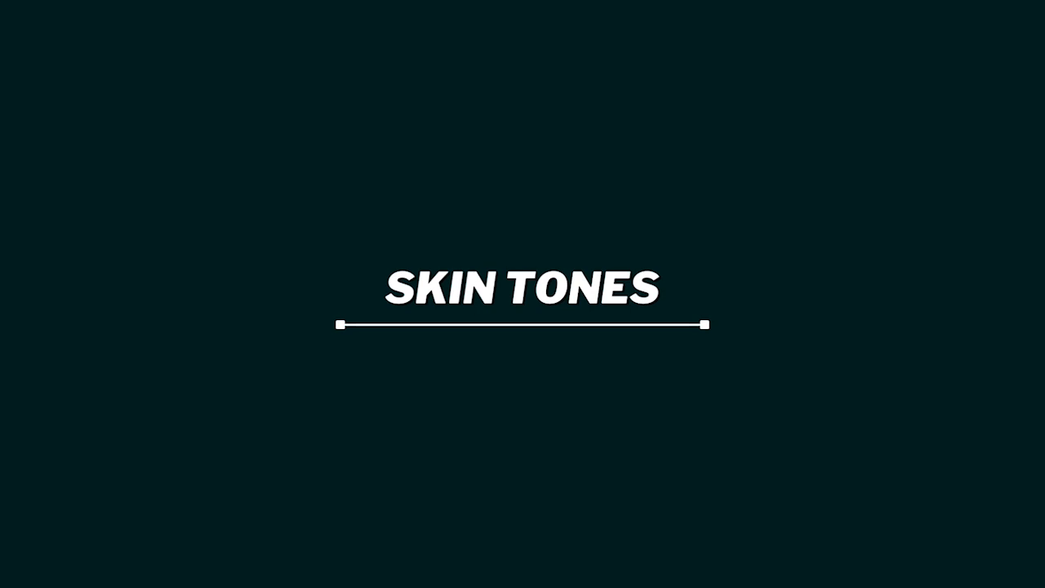
text(Eye edi)
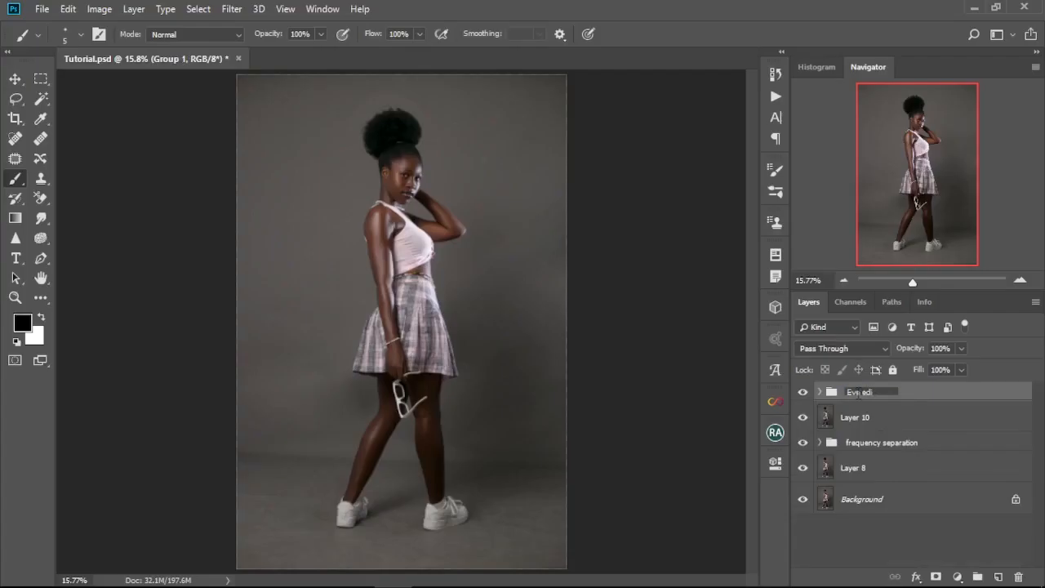
text(ting)
key(Return)
Step: Add a Gradient Map adjustment layer above the Eye editing group, compare several presets, and apply the dark-brown-to-cream gradient
click(957, 577)
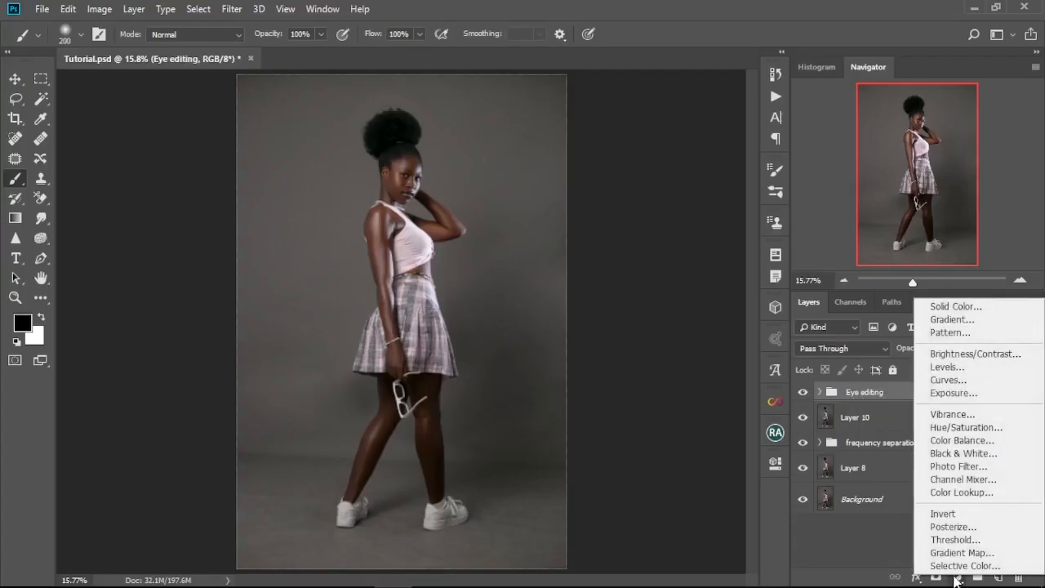
click(961, 552)
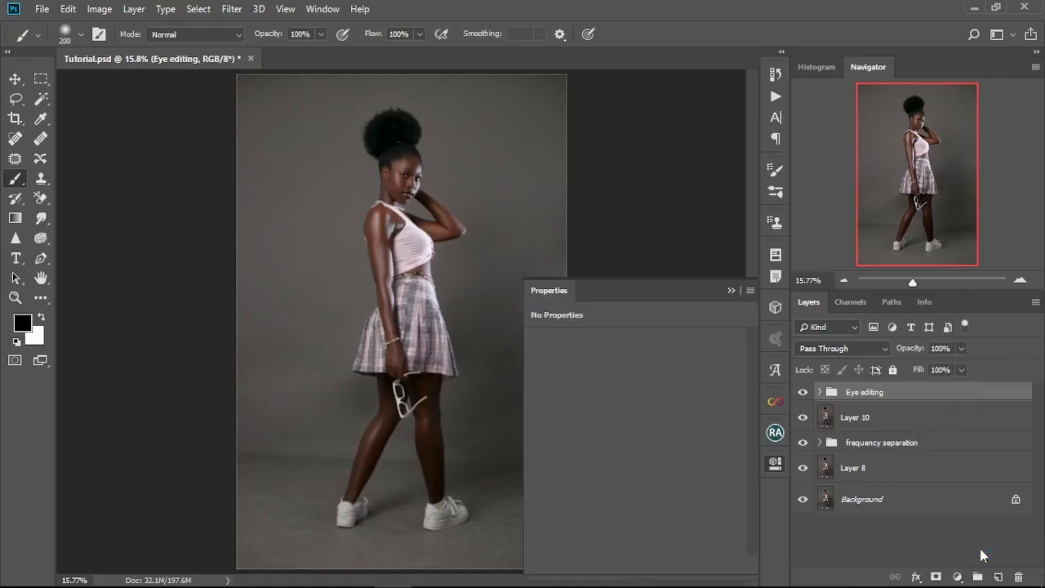
click(694, 352)
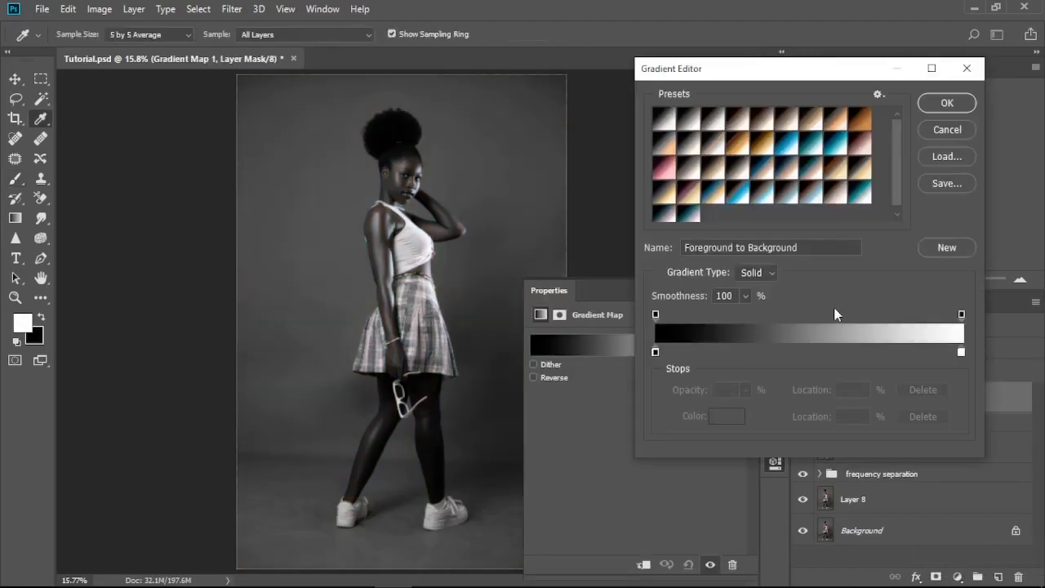
click(768, 148)
click(854, 128)
click(765, 148)
click(855, 129)
click(741, 125)
click(768, 126)
click(788, 126)
click(744, 125)
click(947, 104)
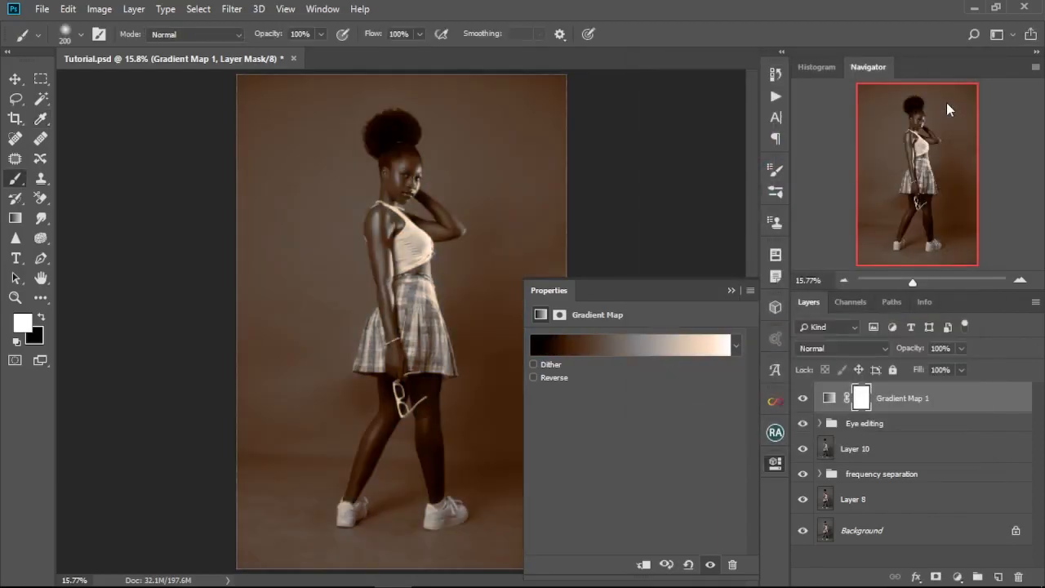
Step: Set the Gradient Map layer's blend mode to Color, lower its opacity to 13%, and check the toning on the face
click(732, 291)
drag(907, 352, 901, 351)
click(883, 350)
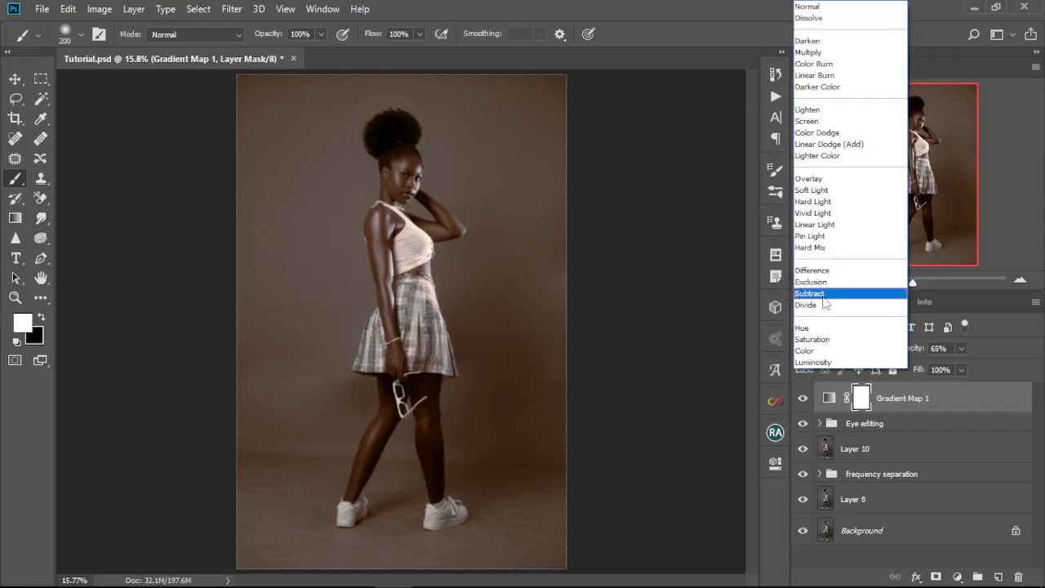
click(824, 350)
drag(919, 351, 915, 351)
scroll(409, 244, up, 10)
drag(416, 292, 383, 375)
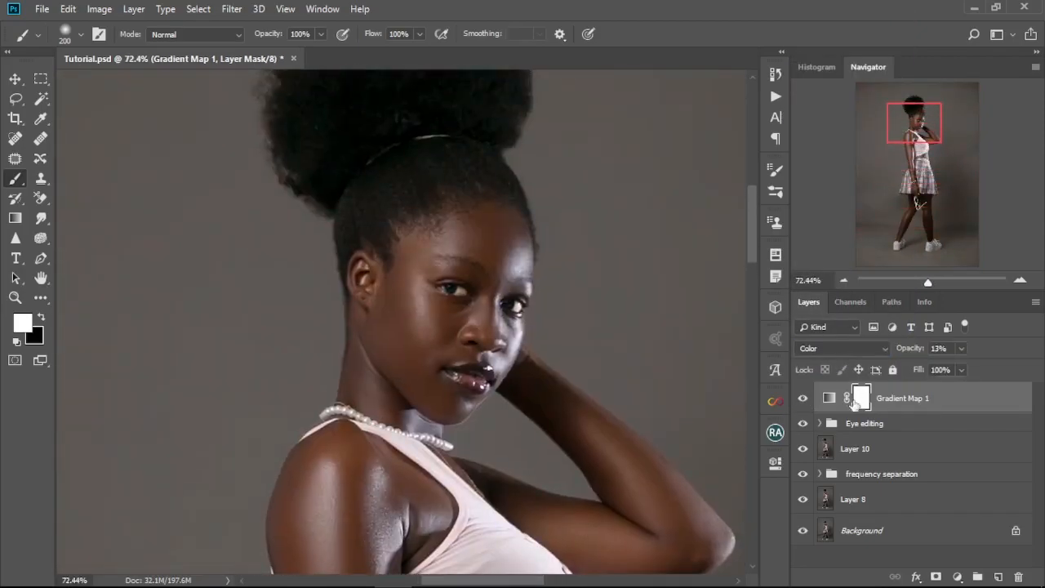
Step: Hide the Gradient Map layer, select the subject automatically on Layer 10, and add a layer mask from that selection
click(802, 398)
key(ctrl+0)
click(866, 450)
key(w)
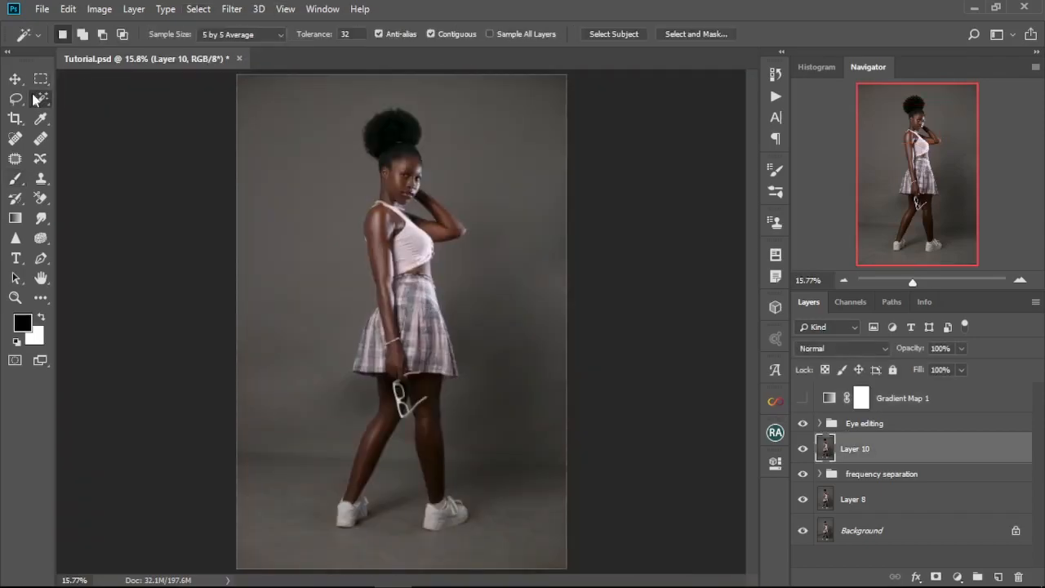
click(603, 34)
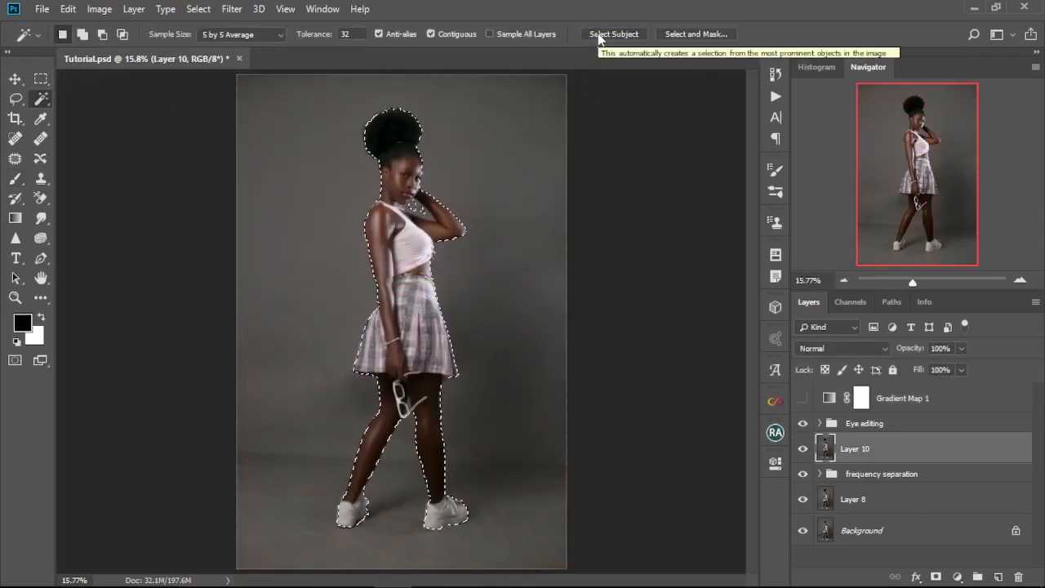
click(935, 577)
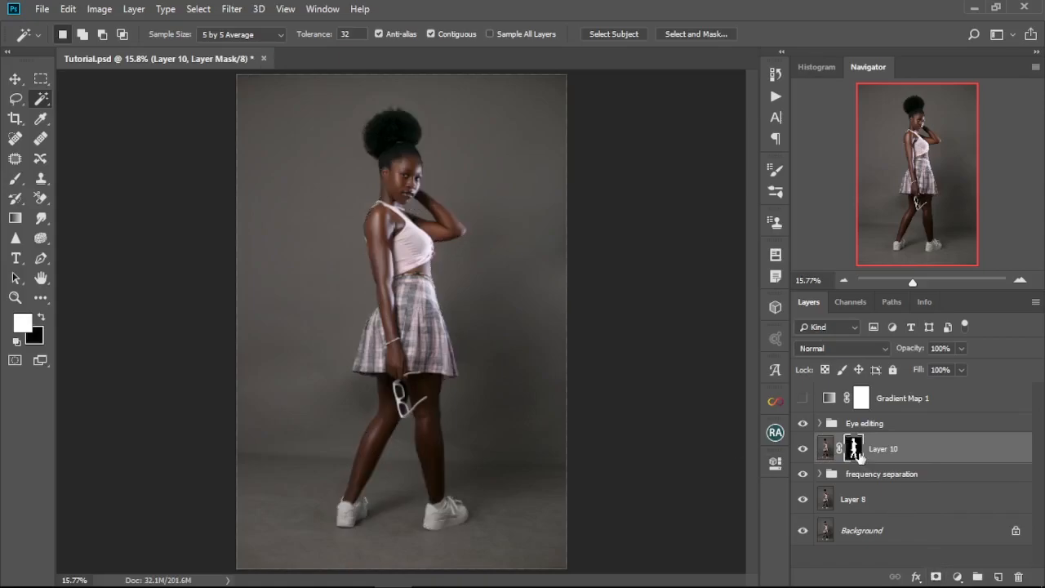
Step: Replace the Gradient Map's mask with a copy of Layer 10's mask, show the Gradient Map, and delete Layer 10's mask
drag(855, 448, 861, 397)
click(455, 233)
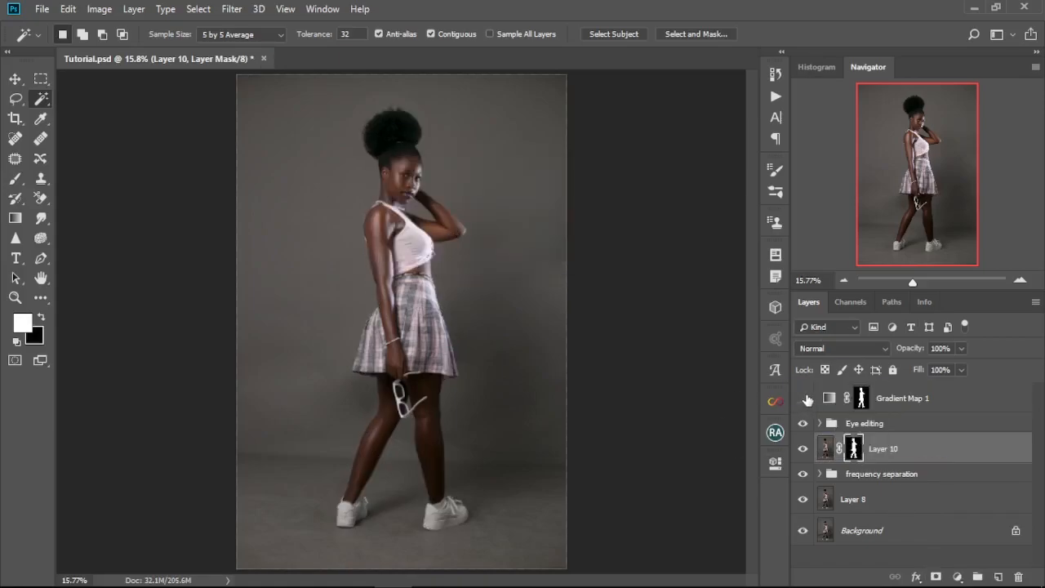
right_click(857, 455)
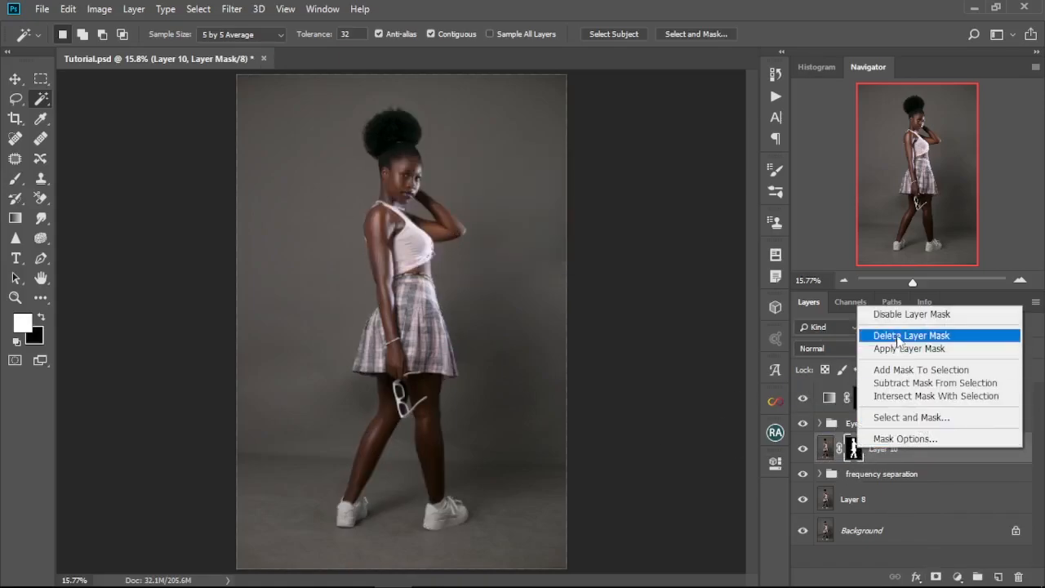
click(897, 335)
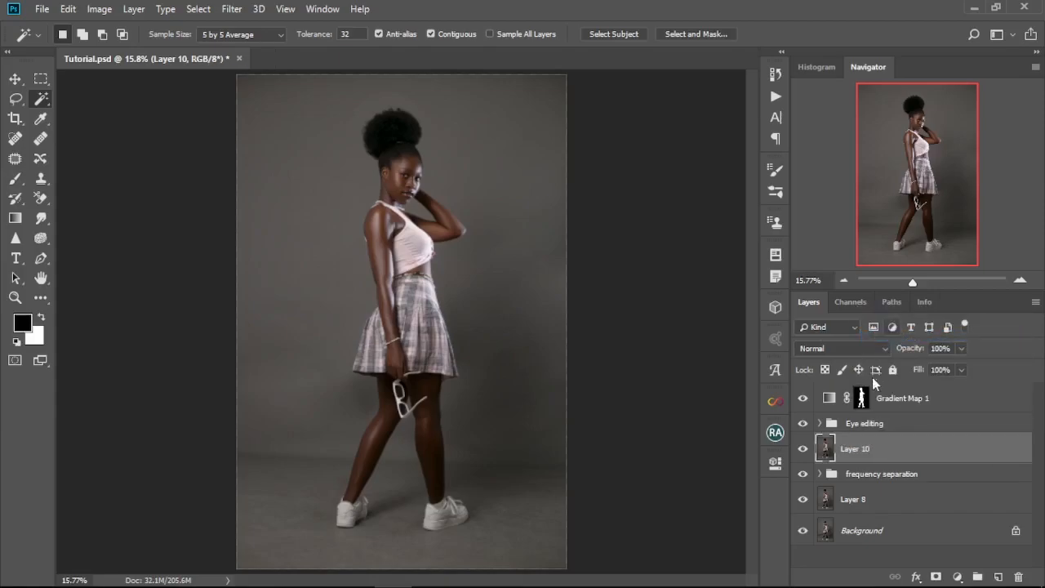
Step: Lower the Gradient Map layer's opacity to 11% and compare the portrait with and without it
click(861, 399)
drag(919, 352, 909, 352)
click(803, 399)
click(803, 399)
Step: Paint black over the hair on the Gradient Map mask with a soft brush of about 125 px
scroll(397, 400, up, 3)
scroll(394, 398, up, 8)
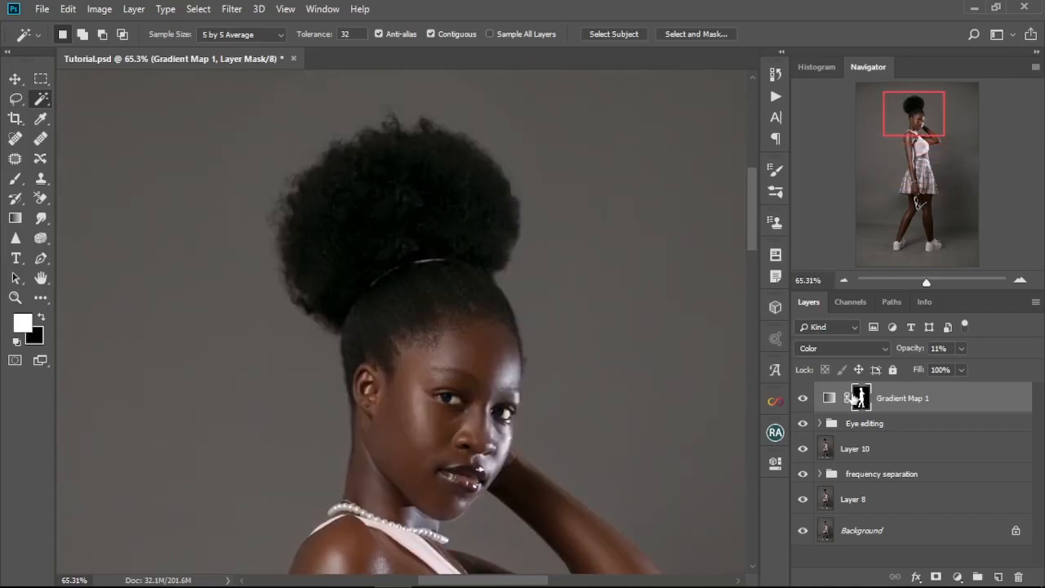
click(15, 178)
key(bracketleft)
key(bracketleft)
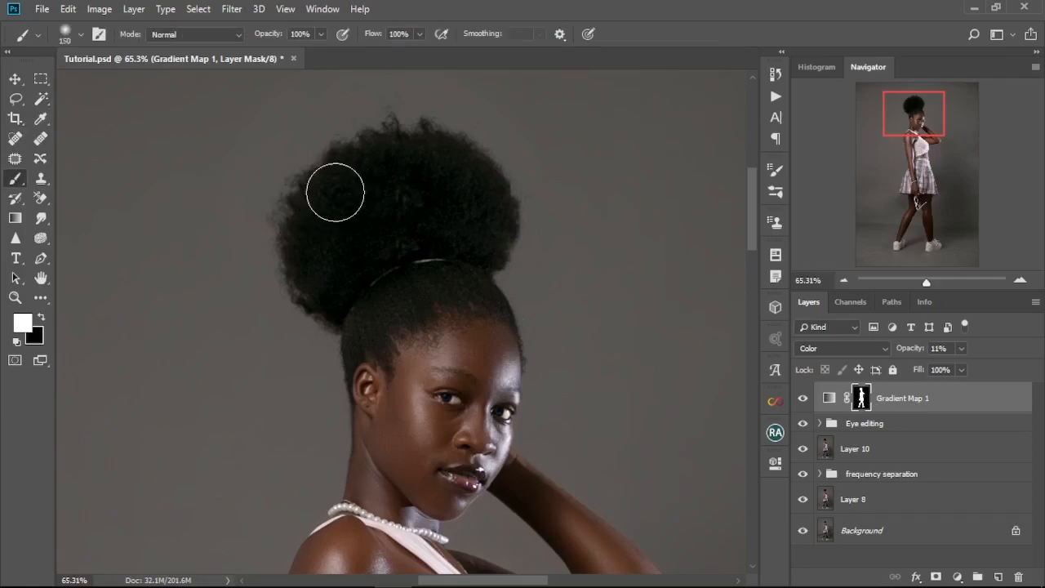
key(bracketright)
scroll(361, 261, up, 3)
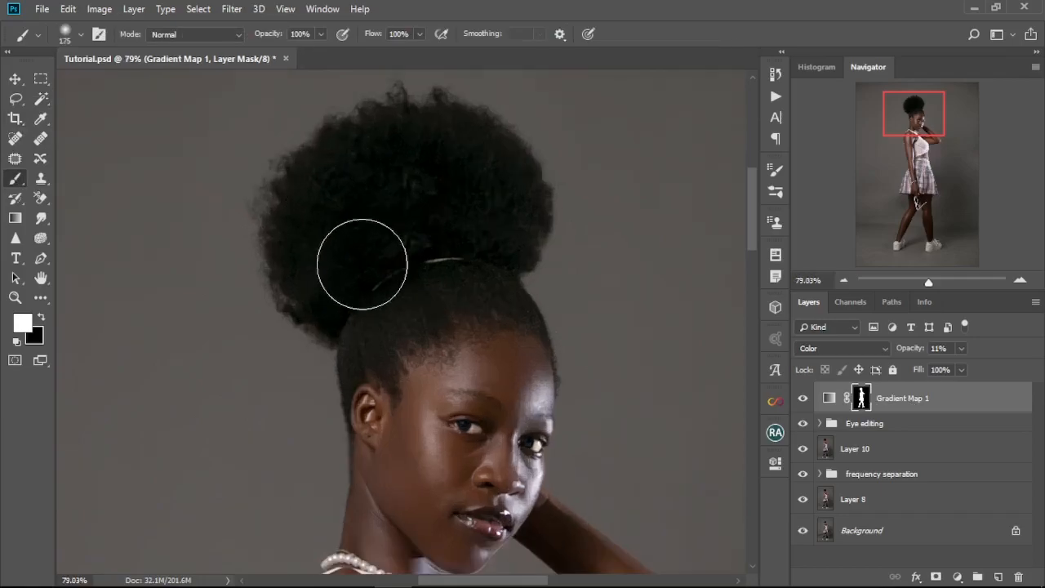
drag(427, 171, 453, 240)
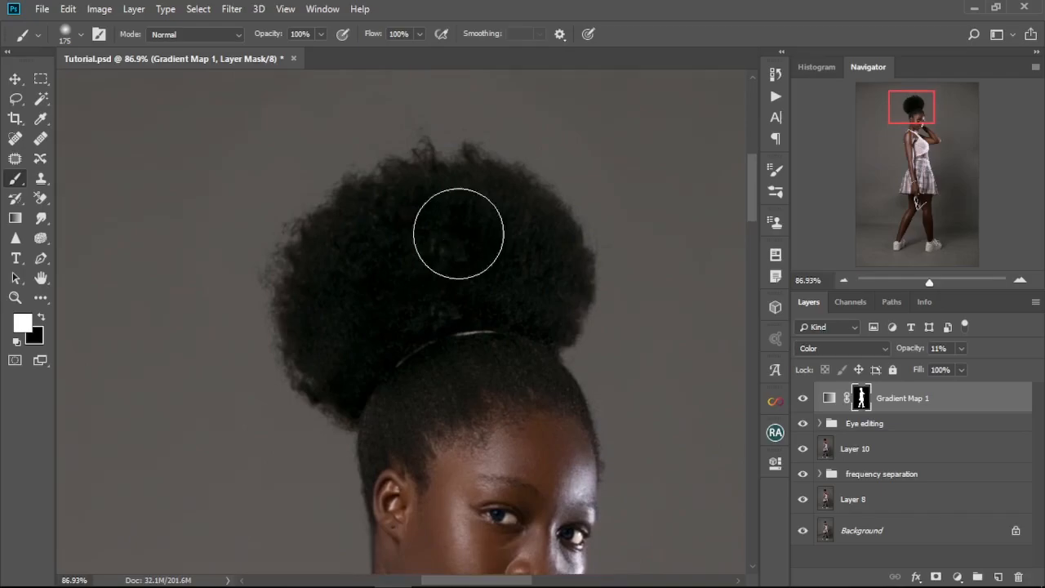
key(x)
key(bracketleft)
key(bracketleft)
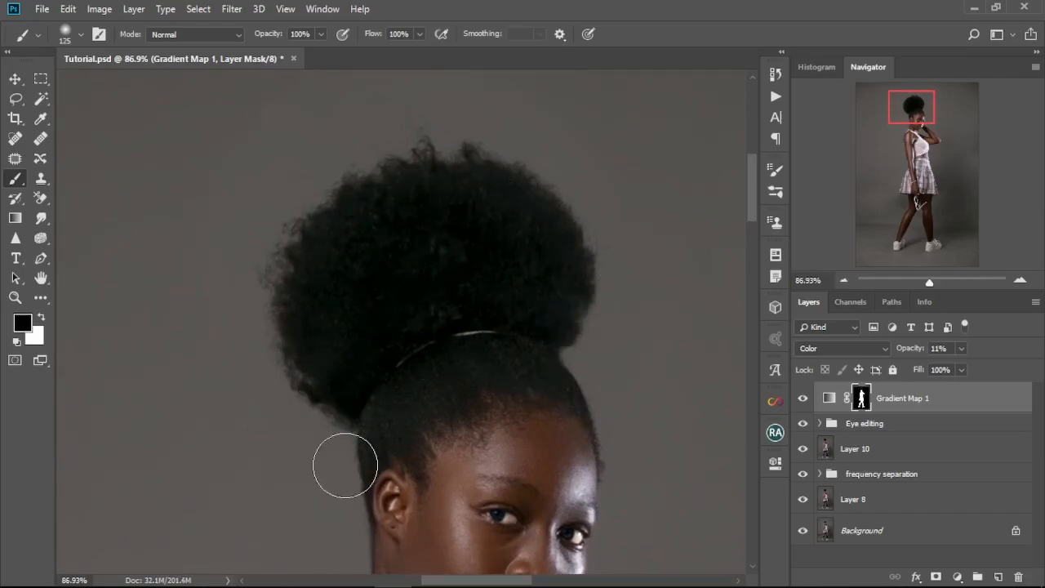
Step: Mask the Gradient Map off the eyes and lips with a small black brush of about 35 px
scroll(490, 189, down, 3)
key(bracketleft)
key(bracketleft)
key(bracketleft)
key(bracketleft)
key(bracketleft)
key(bracketleft)
key(bracketleft)
scroll(434, 302, down, 3)
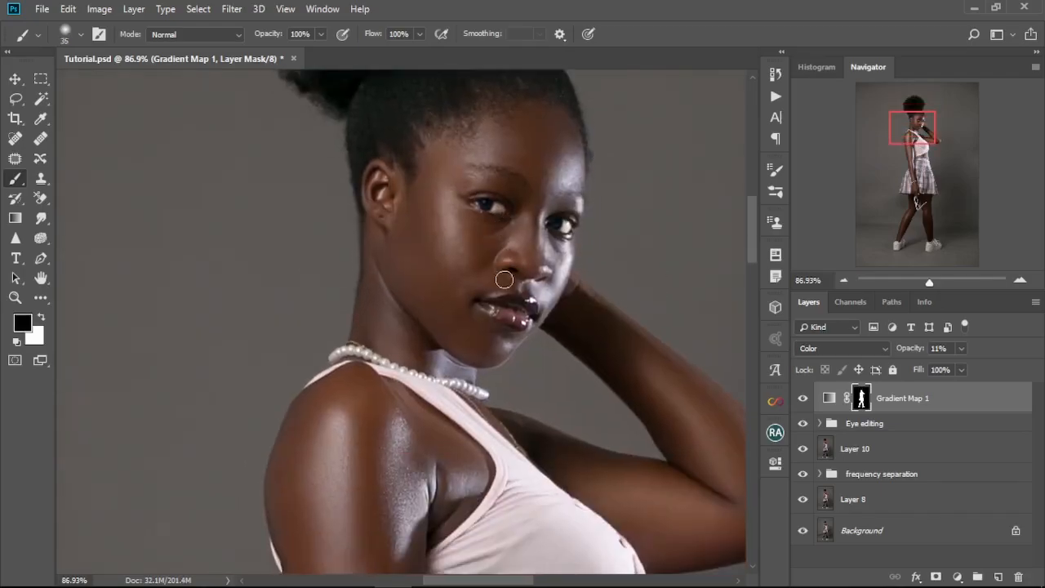
Step: Paint black over the pink top on the Gradient Map mask, using a brush of about 100 px
scroll(432, 481, down, 2)
key(bracketright)
key(bracketright)
scroll(504, 363, down, 2)
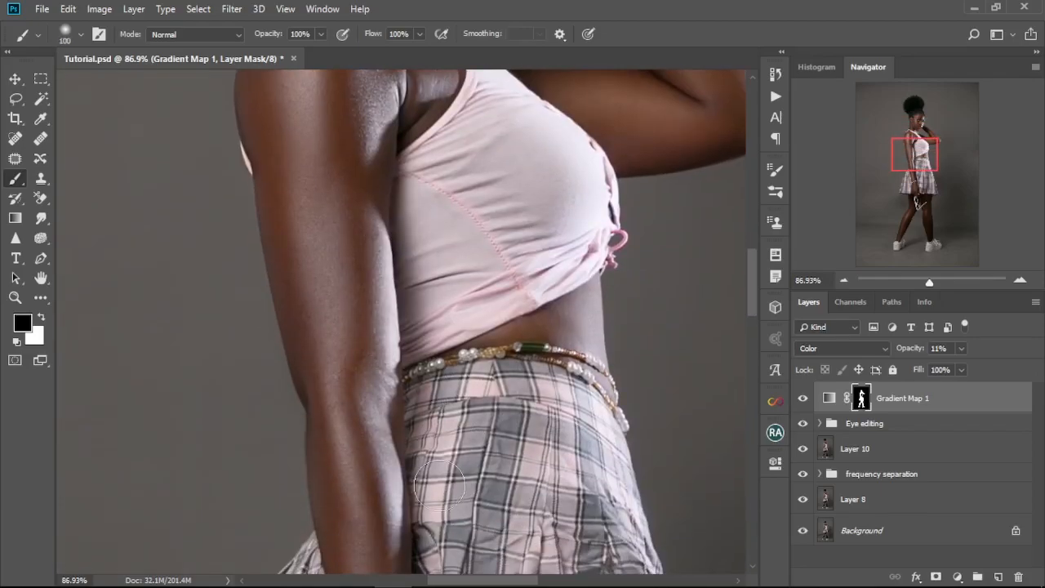
Step: Mask the Gradient Map off the front of the plaid skirt down to the hem with a black brush
scroll(494, 433, down, 3)
key(bracketright)
key(bracketright)
key(bracketright)
key(bracketright)
key(bracketright)
key(bracketright)
key(bracketright)
key(bracketright)
scroll(539, 315, down, 3)
key(bracketleft)
key(bracketleft)
key(bracketleft)
key(bracketleft)
key(bracketleft)
key(bracketleft)
key(bracketleft)
key(bracketleft)
key(bracketleft)
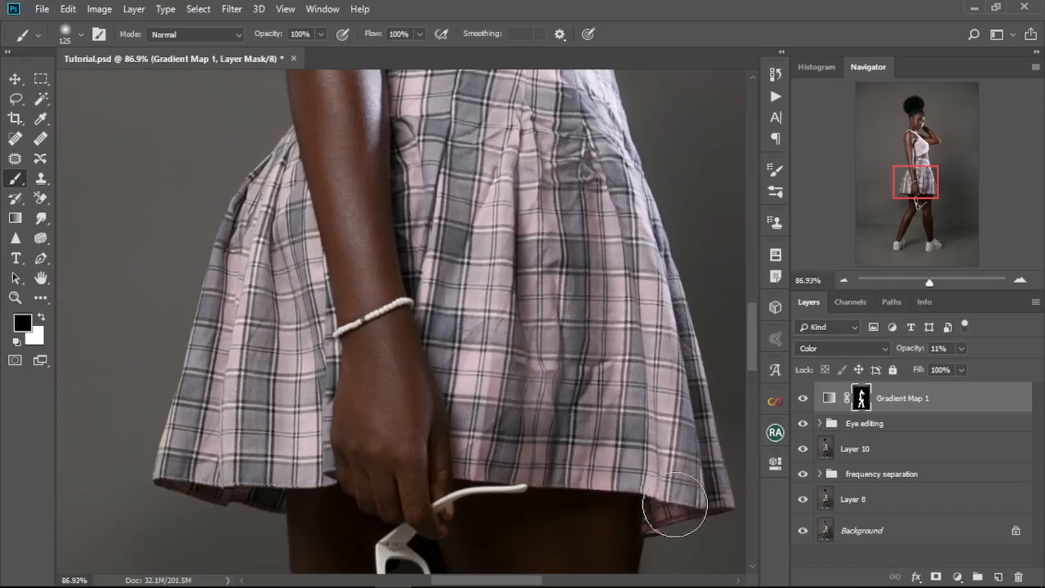
Step: Mask the Gradient Map off the back pleats of the skirt behind the hanging arm
scroll(269, 442, up, 3)
drag(300, 398, 323, 204)
key(bracketright)
key(bracketright)
key(bracketright)
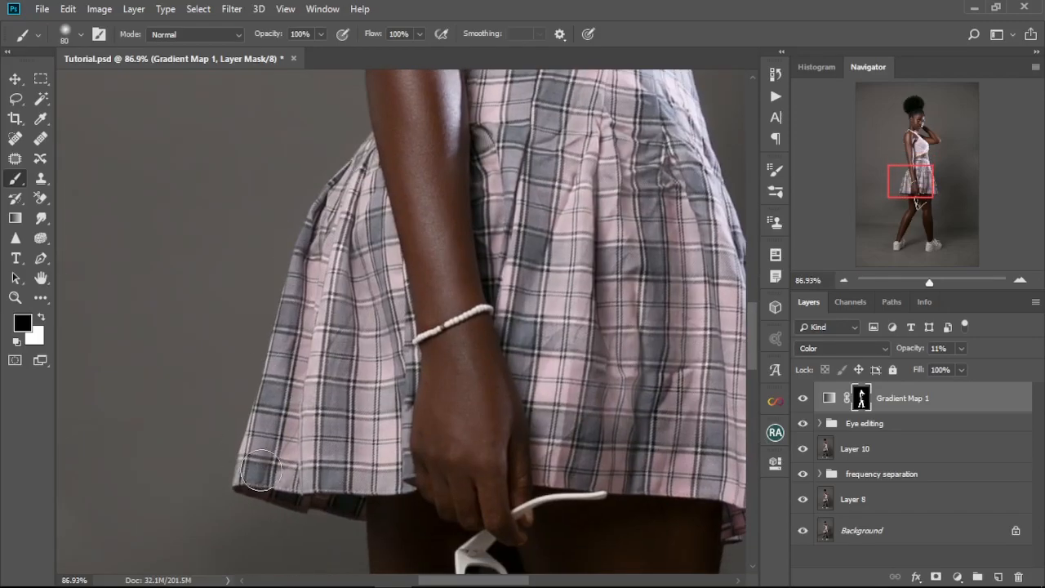
key(bracketright)
key(bracketright)
key(bracketright)
Step: Finish masking the skirt edge and paint black over the white sneakers on the Gradient Map mask
drag(742, 454, 621, 171)
drag(607, 538, 689, 82)
key(bracketright)
key(bracketright)
key(bracketright)
key(bracketleft)
key(bracketleft)
key(bracketleft)
mouse_move(542, 480)
mouse_down()
mouse_move(427, 488)
mouse_move(289, 431)
mouse_up()
Step: Raise the Gradient Map layer's opacity to 15% and check the skin tone up close and on the full image
key(ctrl+0)
drag(902, 352, 909, 356)
scroll(403, 163, up, 15)
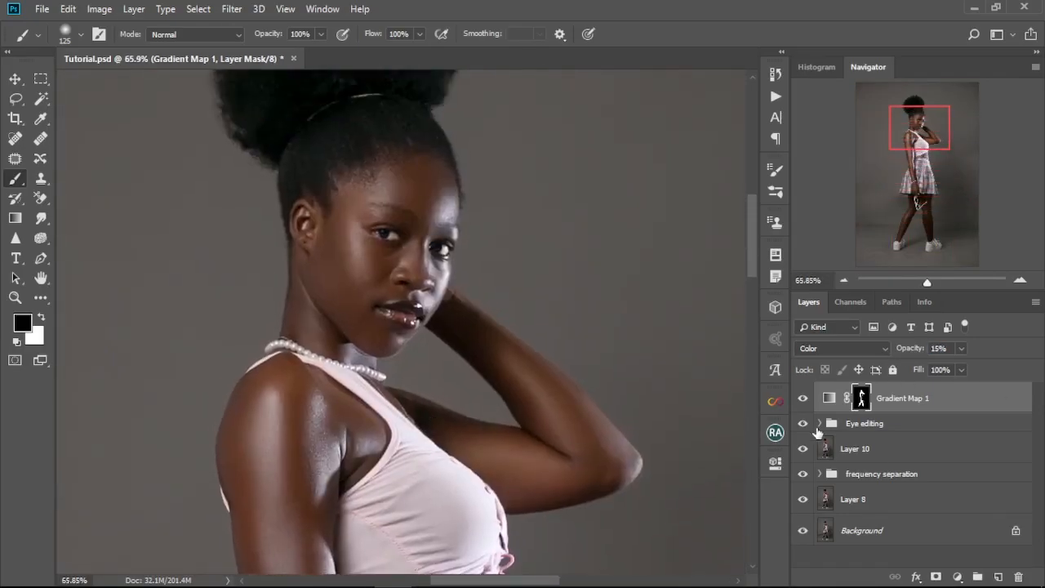
key(ctrl+0)
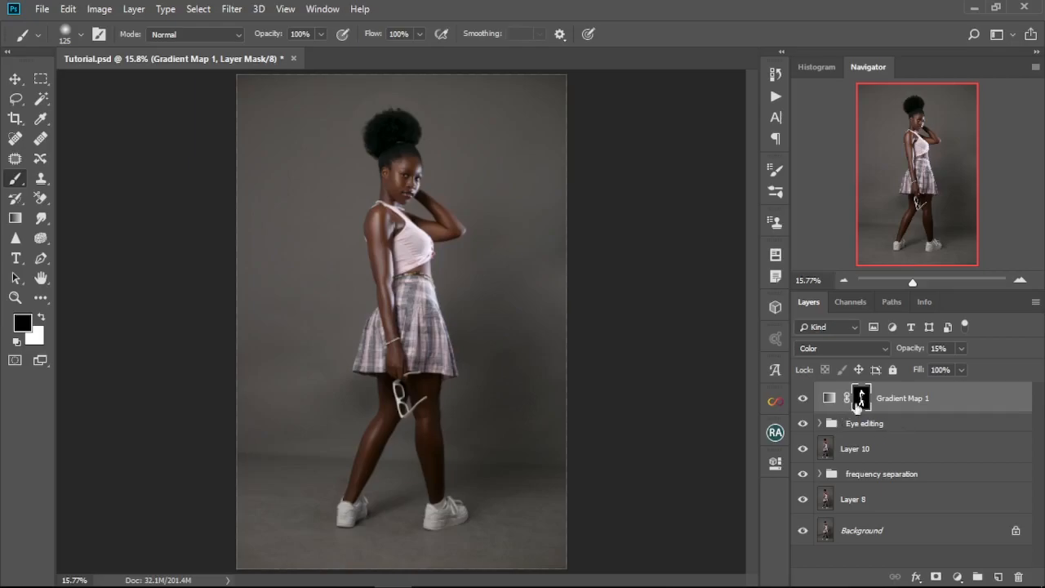
Step: Display the Gradient Map mask alone, paint black over leftover light patches on the top and skirt, and return to the image
alt+click(863, 401)
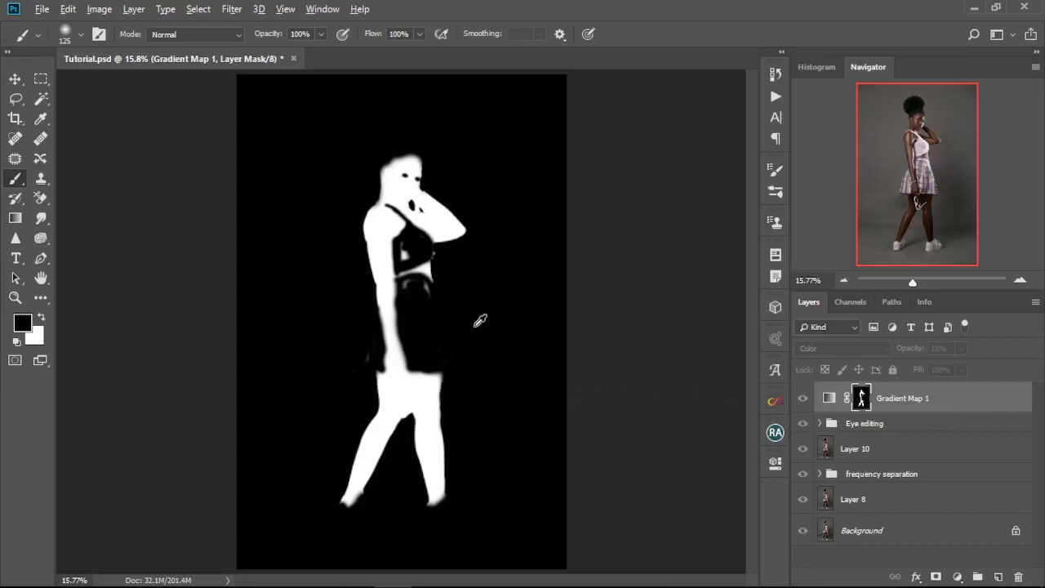
scroll(458, 307, up, 5)
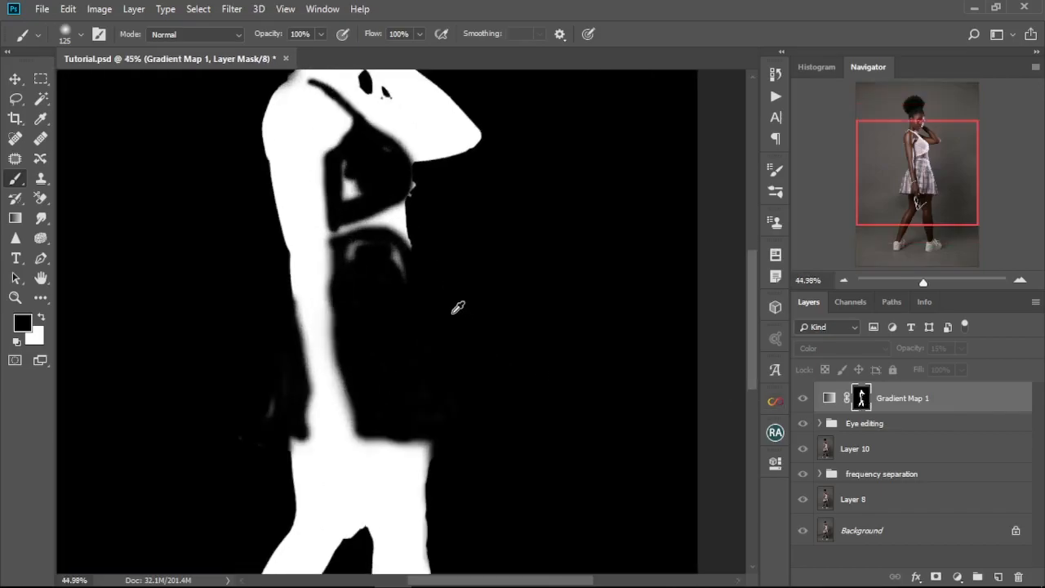
scroll(455, 299, up, 2)
drag(328, 226, 321, 233)
drag(360, 276, 382, 394)
drag(332, 233, 336, 282)
alt+click(860, 398)
key(ctrl+0)
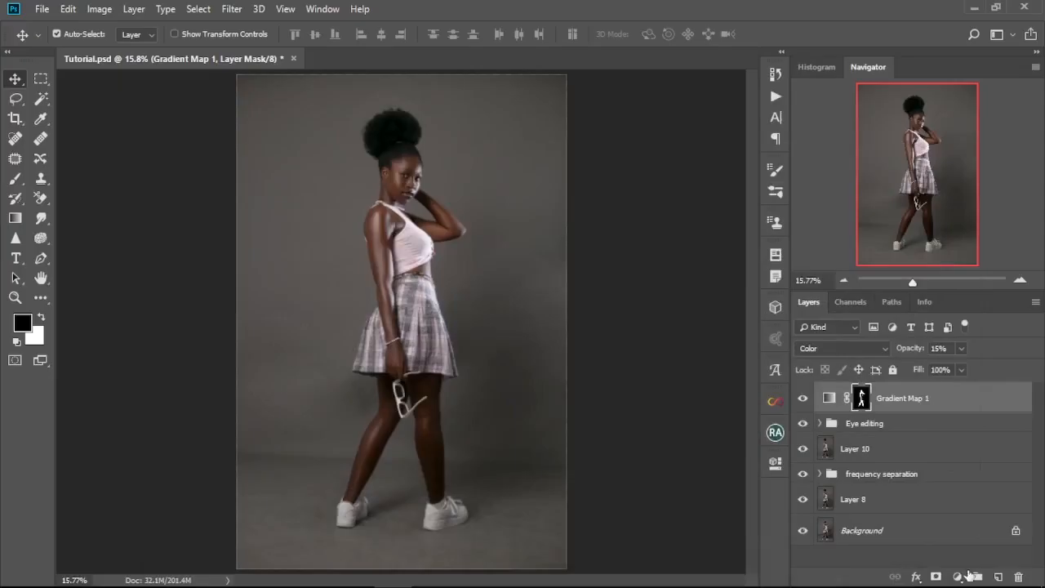
Step: Add a Curves adjustment above the Gradient Map, lift the RGB midtones slightly, and set its blend mode to Luminosity
click(962, 576)
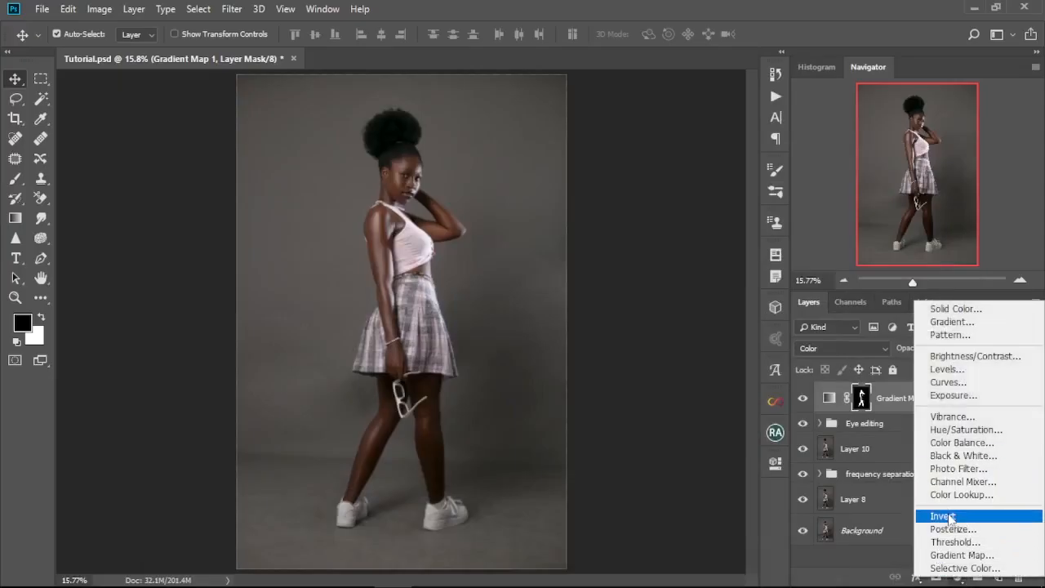
click(949, 382)
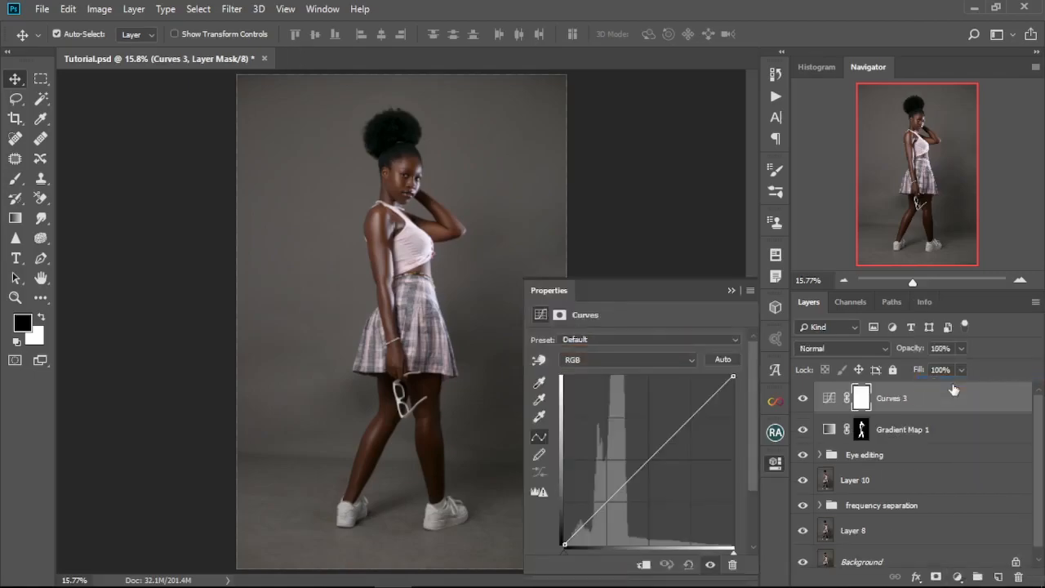
drag(646, 460, 641, 445)
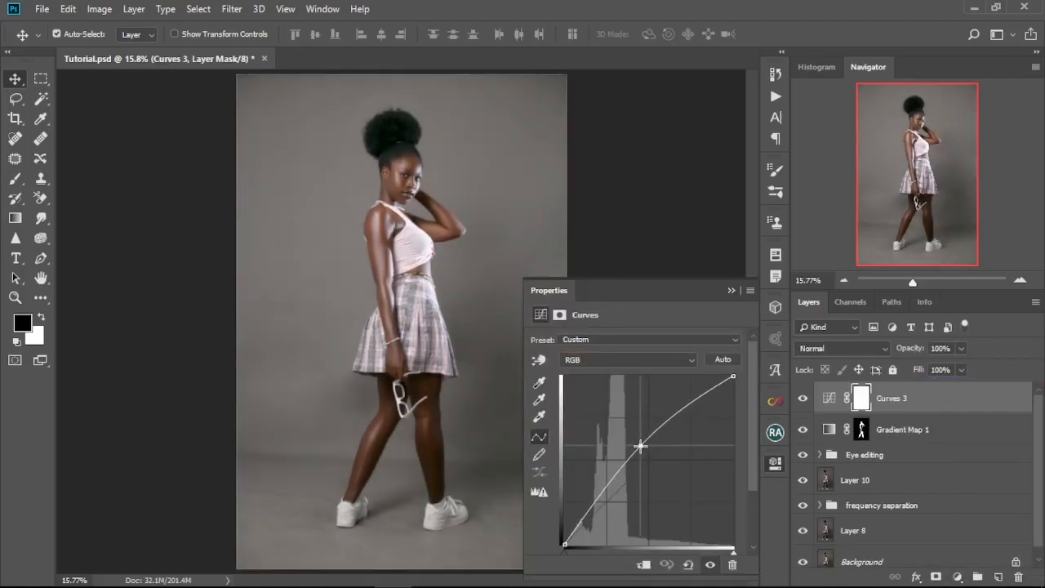
click(731, 291)
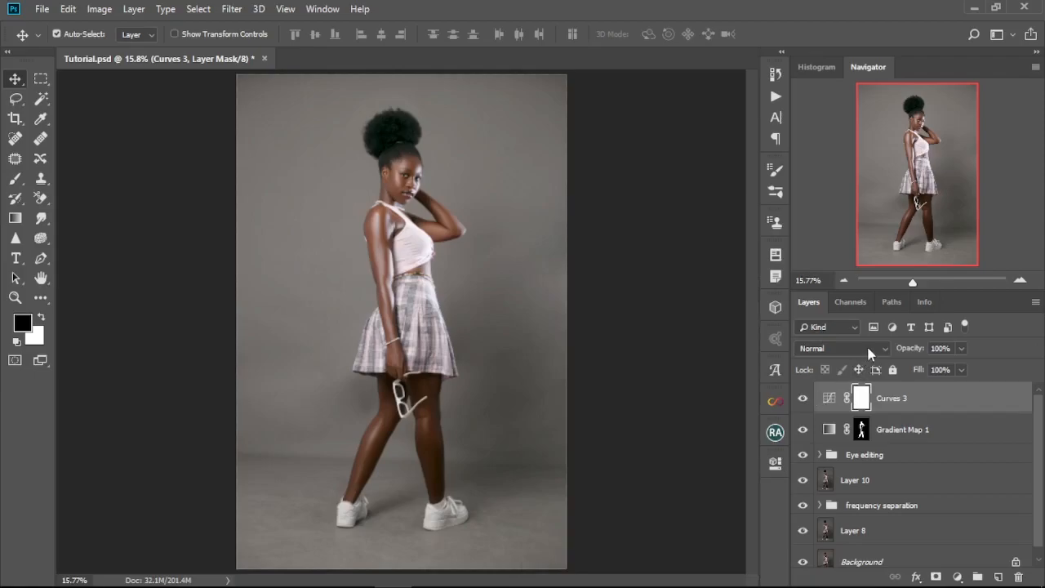
click(870, 352)
click(821, 364)
Step: Open the new Curves layer's blending options and raise the Underlying Layer black point in Blend If to 88
click(924, 405)
key(h)
double_click(924, 405)
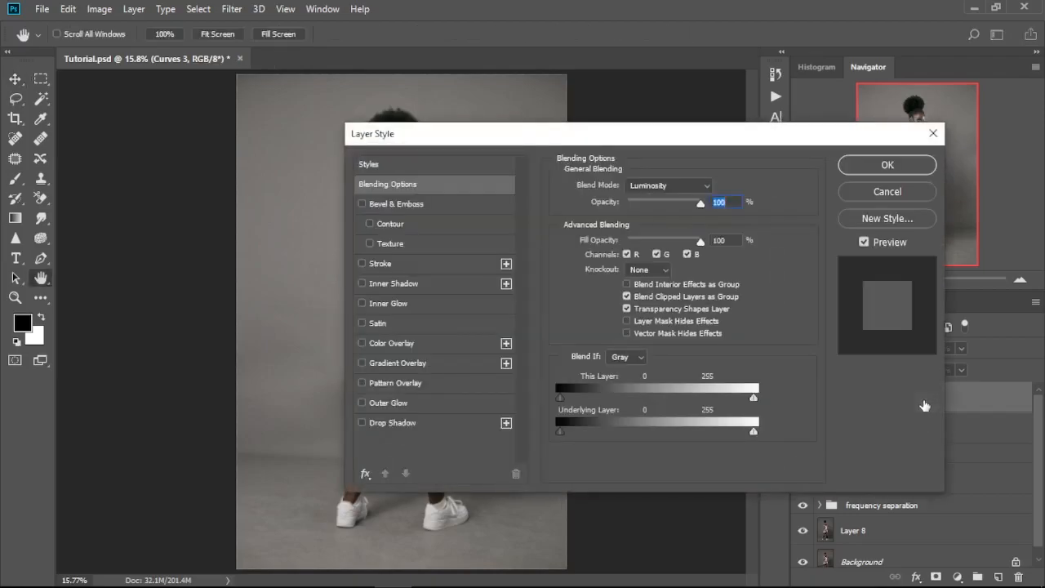
drag(606, 133, 766, 106)
drag(722, 404, 785, 404)
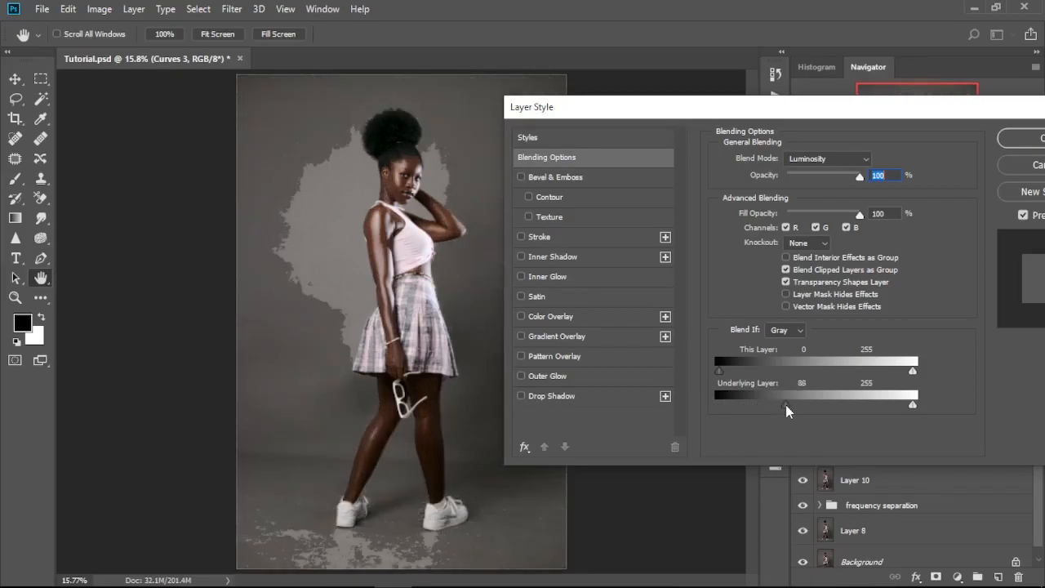
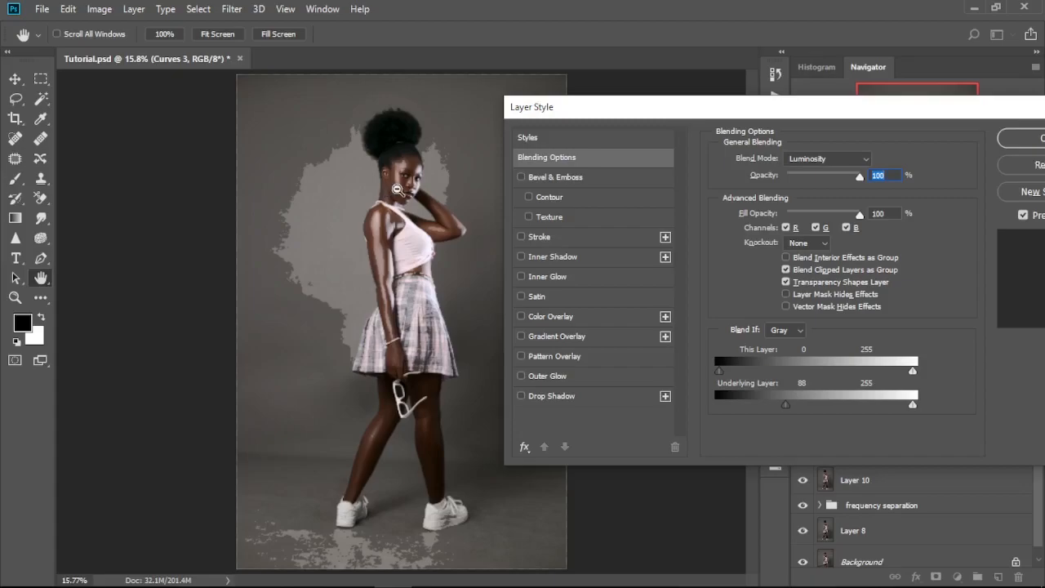
Step: Split the Underlying Layer black slider in Blend If, set it to 76 / 169, and apply the blending options
alt+click(789, 405)
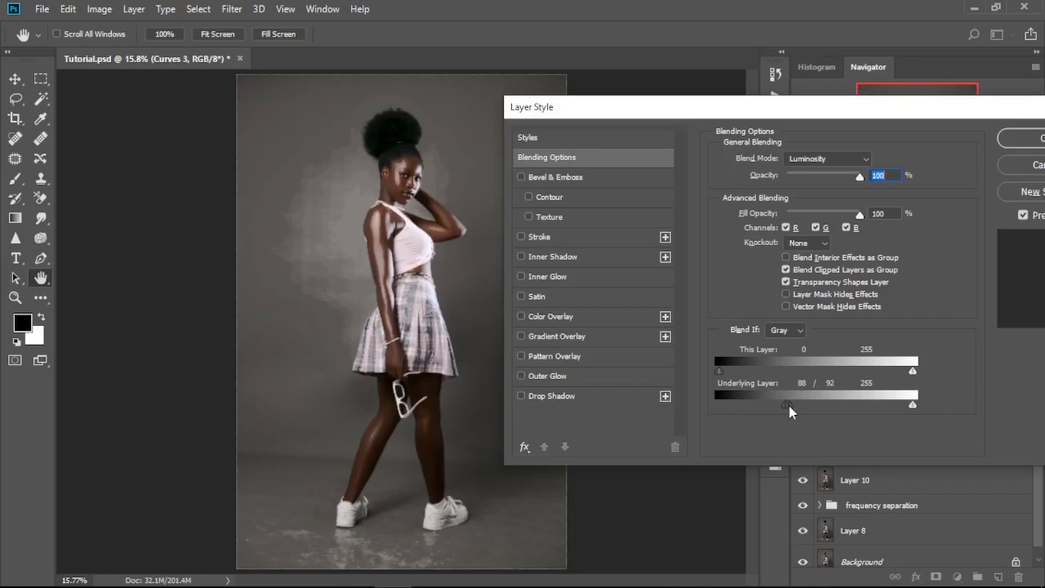
drag(789, 406, 843, 405)
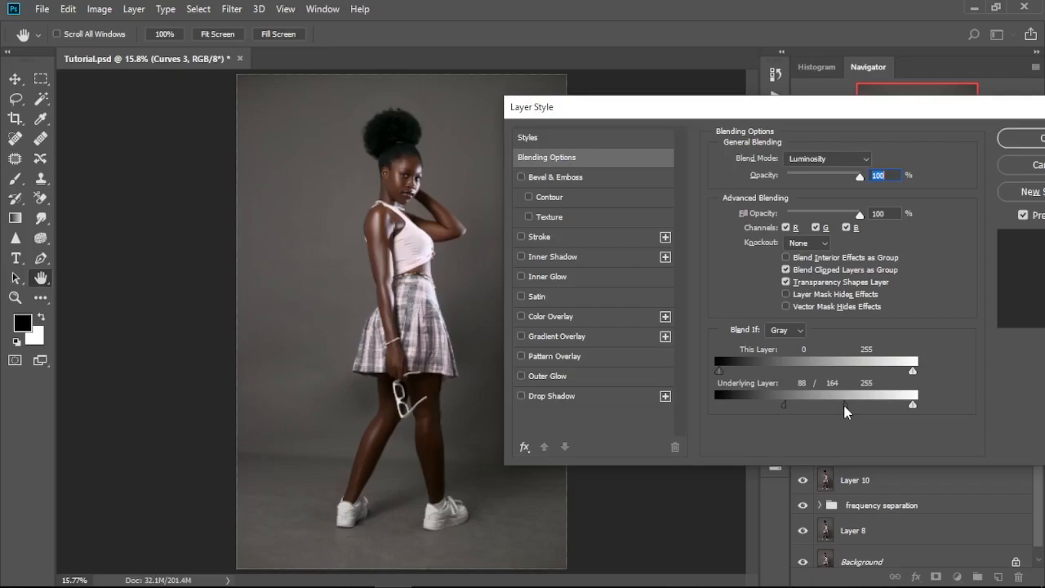
mouse_move(766, 406)
mouse_down()
mouse_move(796, 406)
mouse_move(776, 406)
mouse_up()
drag(960, 118, 922, 116)
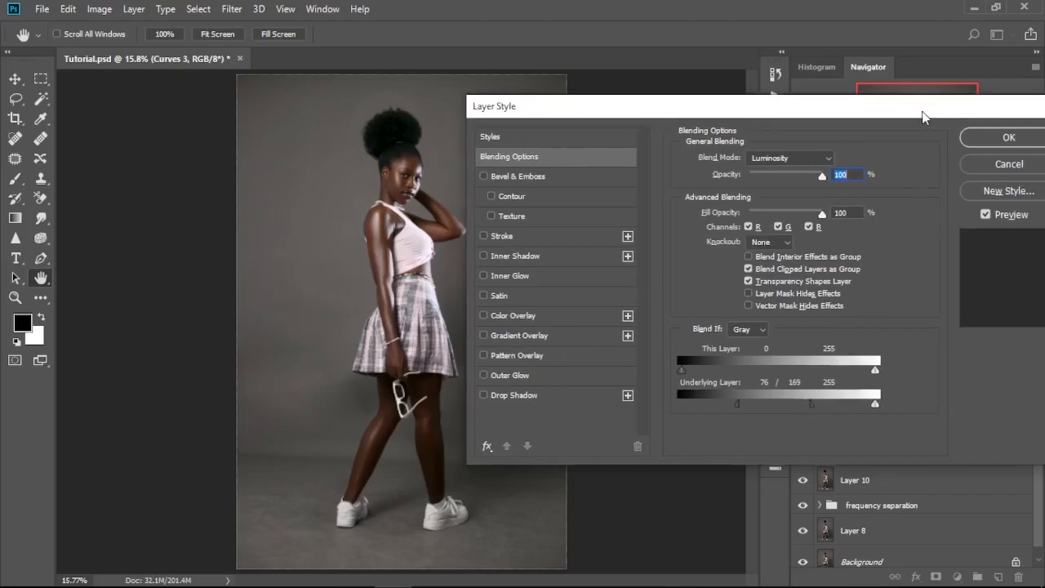
click(1008, 139)
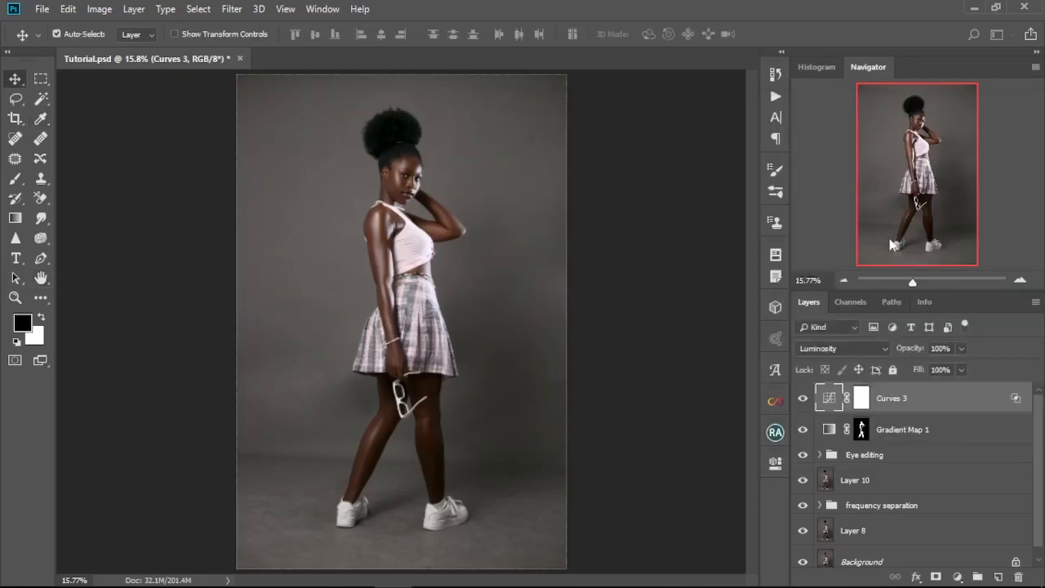
Step: Copy the Gradient Map layer's mask onto the Curves 3 layer, replacing its blank mask
click(863, 432)
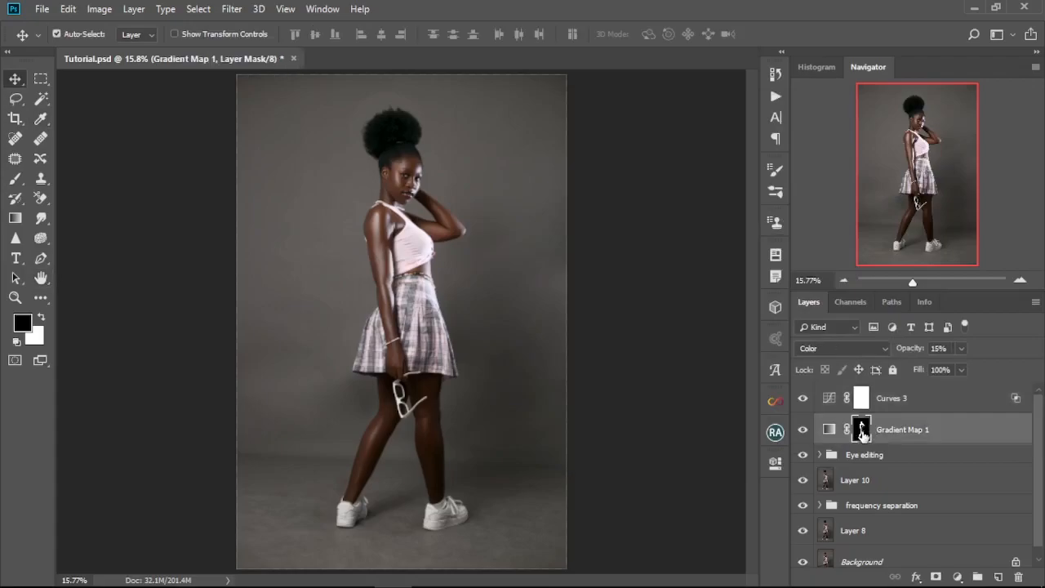
drag(862, 435, 829, 394)
click(451, 233)
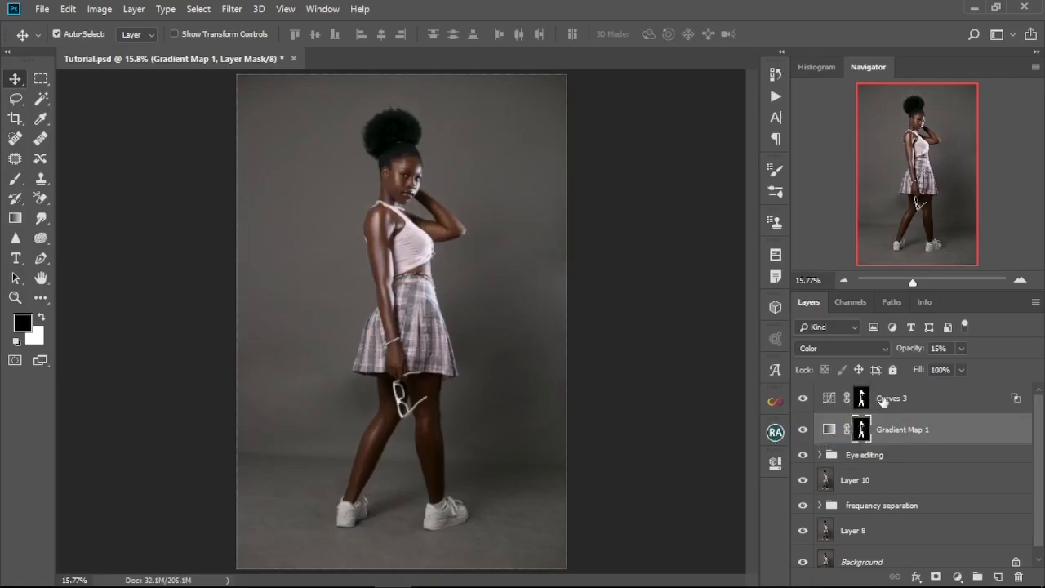
Step: Compare the image with the Curves 3 layer hidden and shown, both up close and at full view
double_click(904, 398)
click(960, 409)
scroll(399, 185, up, 10)
click(805, 400)
click(805, 399)
scroll(407, 411, down, 7)
click(799, 401)
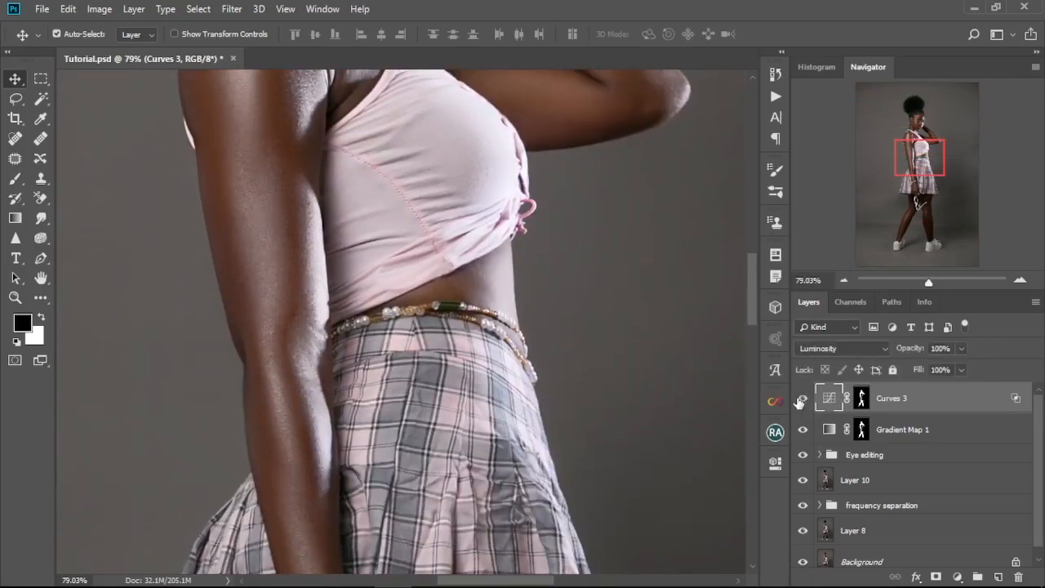
scroll(406, 411, down, 7)
click(802, 401)
click(802, 402)
scroll(406, 410, down, 8)
click(802, 401)
click(802, 401)
key(ctrl+0)
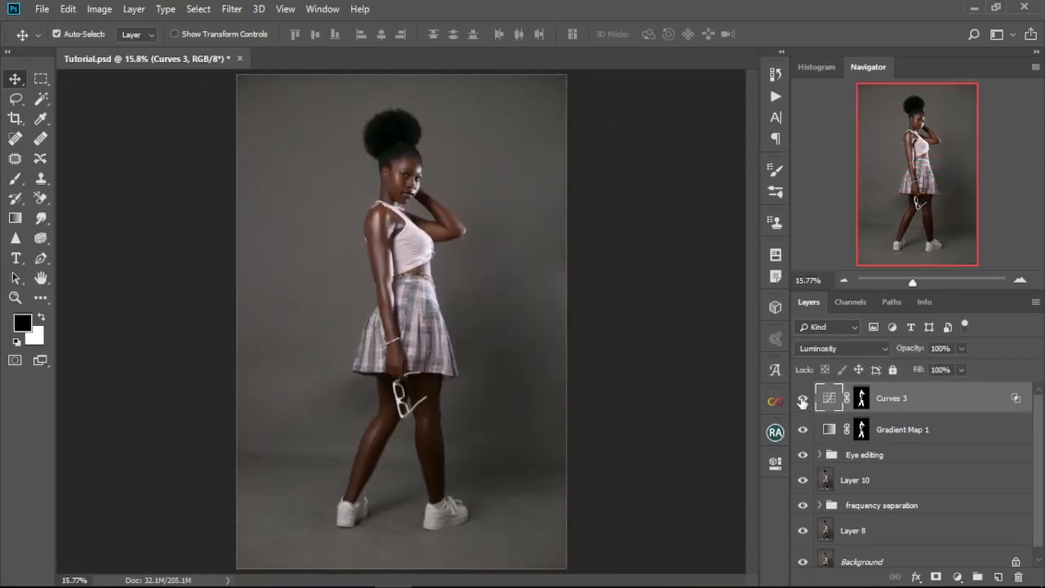
scroll(408, 139, down, 3)
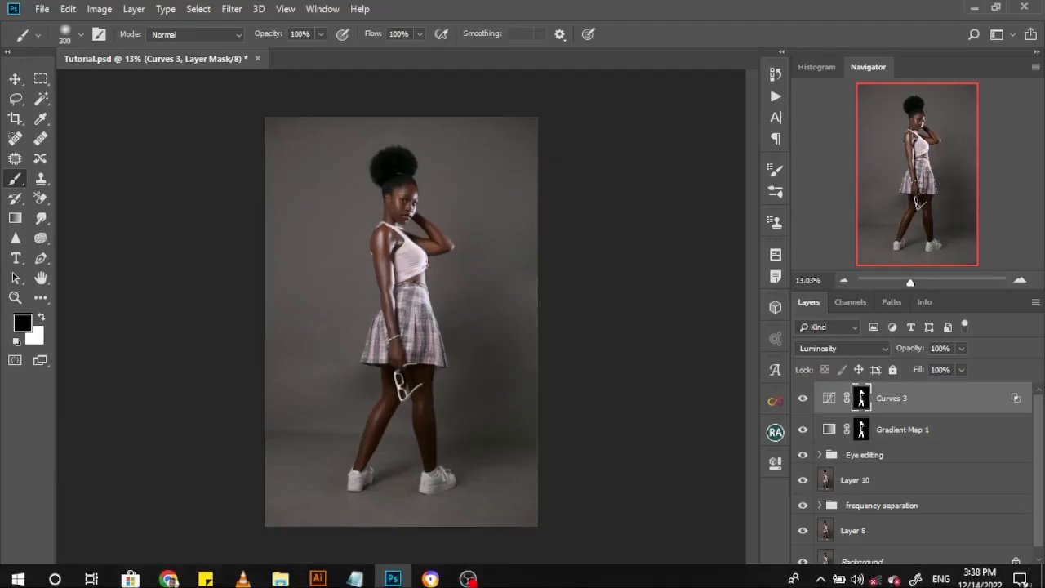
Step: Place the classical painting image from the Backgrounds folder into the portrait and enlarge it over the studio backdrop
mouse_move(280, 577)
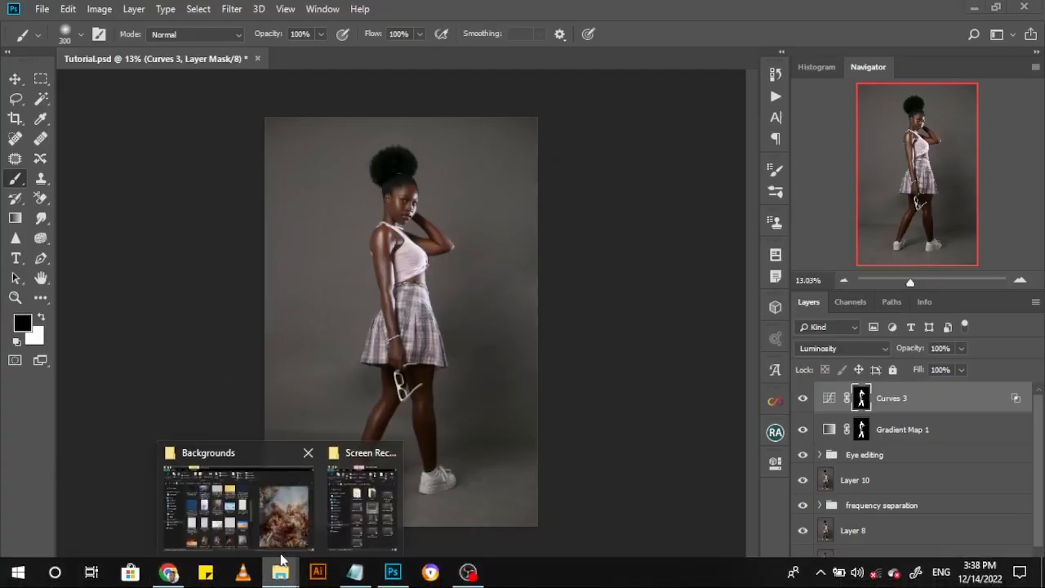
click(245, 457)
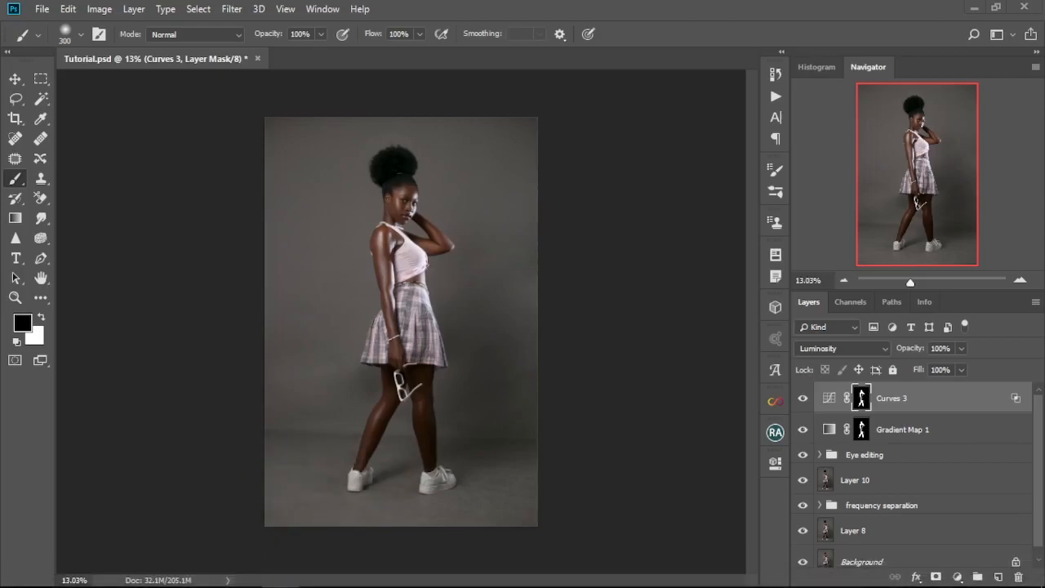
drag(765, 356, 569, 362)
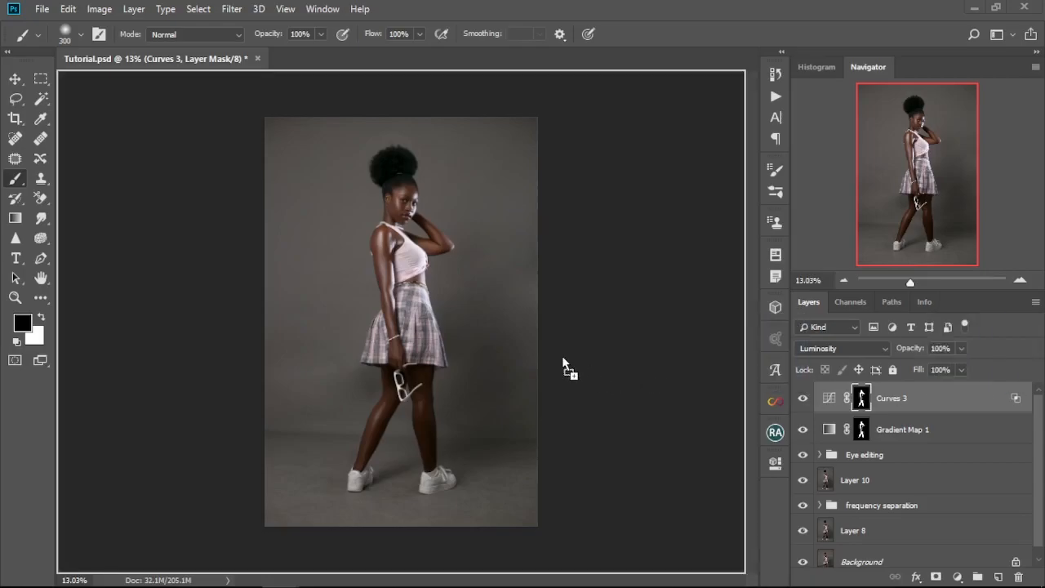
drag(443, 300, 413, 298)
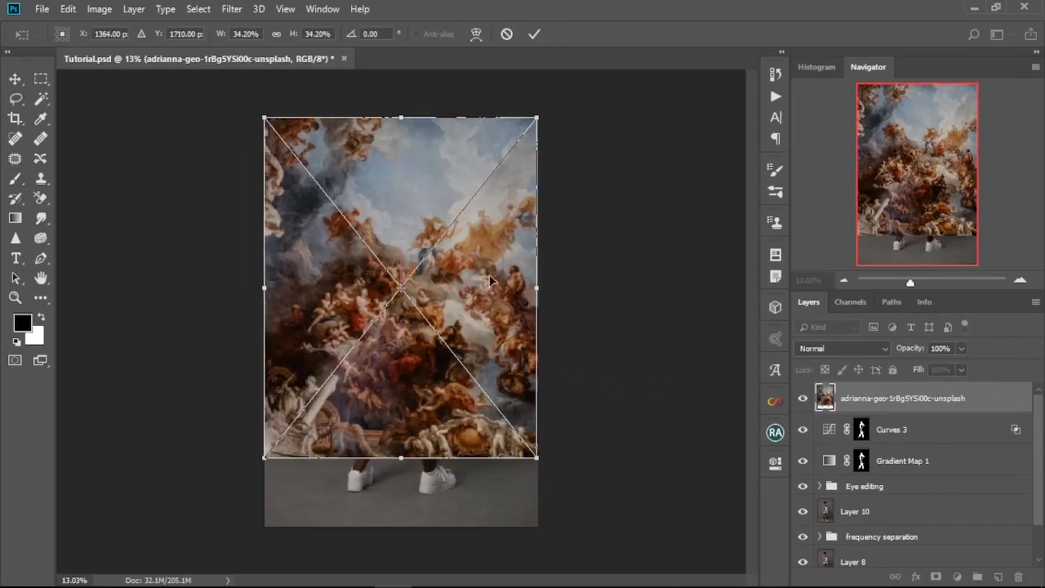
drag(538, 118, 550, 113)
click(530, 34)
Step: Move the painting layer below the Eye editing group, give it an inverted copy of the Gradient Map mask, and set its opacity to 50%
drag(891, 399, 891, 511)
drag(861, 429, 853, 482)
click(890, 481)
drag(922, 349, 905, 350)
Step: Paint black on the painting layer's mask with a 300 px brush over the model's hair, top and skirt
click(854, 480)
scroll(448, 407, up, 5)
scroll(449, 407, up, 2)
drag(387, 216, 399, 275)
mouse_move(402, 209)
mouse_down()
mouse_move(385, 279)
mouse_move(414, 198)
mouse_move(418, 284)
mouse_move(357, 394)
mouse_up()
drag(366, 170, 351, 311)
mouse_move(392, 248)
mouse_down()
mouse_move(387, 175)
mouse_move(398, 232)
mouse_up()
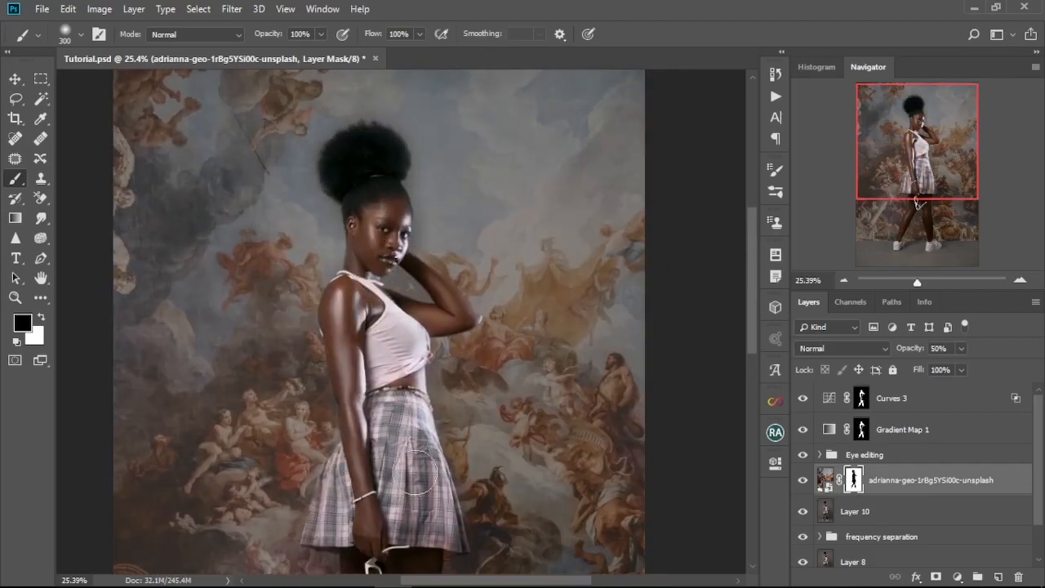
drag(419, 492, 419, 282)
Step: Refine the painting layer's mask along the upper body and skirt edges with a 125 px brush, alternating black and white
scroll(419, 282, up, 8)
key(bracketleft)
key(bracketleft)
key(bracketleft)
key(bracketleft)
key(bracketleft)
drag(219, 209, 192, 372)
drag(454, 347, 505, 382)
drag(403, 422, 413, 269)
key(x)
drag(371, 431, 359, 361)
key(x)
drag(491, 339, 491, 302)
key(x)
Step: Clean up the painting layer's mask around the legs and shoes with a smaller brush, alternating black and white
key(x)
drag(433, 396, 430, 229)
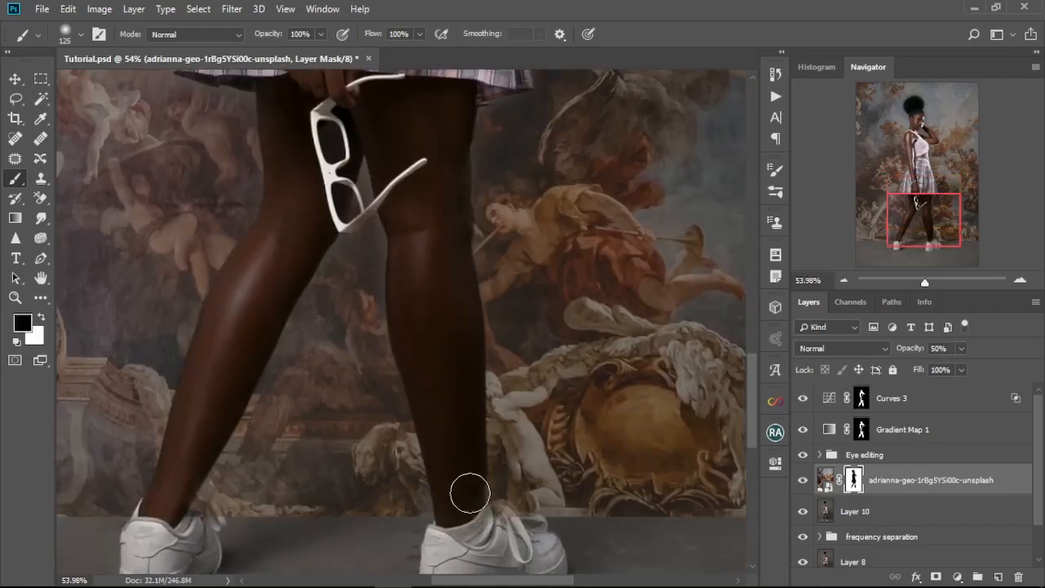
drag(392, 498, 482, 474)
scroll(420, 412, up, 2)
drag(457, 138, 477, 506)
drag(478, 172, 383, 427)
key(x)
drag(457, 131, 483, 242)
key(bracketleft)
key(bracketleft)
key(bracketleft)
key(bracketleft)
key(x)
key(x)
mouse_move(406, 338)
mouse_down()
mouse_move(468, 395)
mouse_move(389, 364)
mouse_move(483, 401)
mouse_up()
key(x)
drag(462, 438, 466, 294)
key(bracketright)
key(bracketright)
drag(459, 232, 482, 535)
key(ctrl+0)
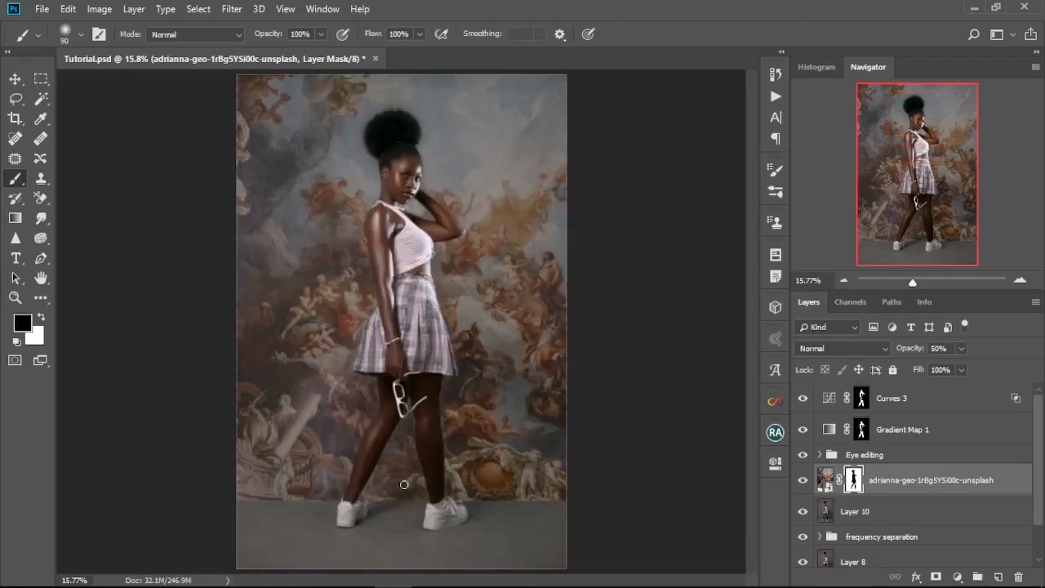
Step: Mask the painting off the floor edge with an 800 px black brush and lower the layer's opacity to 16%
key(bracketright)
key(bracketright)
key(bracketright)
key(bracketright)
key(bracketright)
key(bracketright)
key(bracketright)
key(bracketright)
key(bracketright)
key(bracketright)
key(bracketright)
key(bracketright)
drag(234, 513, 563, 506)
drag(923, 349, 904, 354)
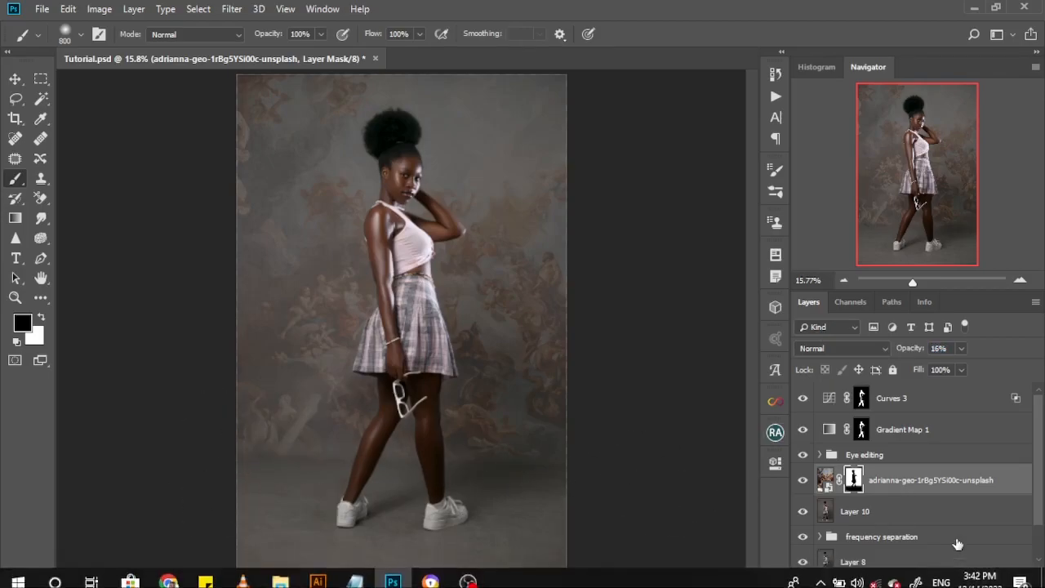
Step: Add a Levels adjustment clipped to the painting layer, lower its white output level, and compare the effect on and off
click(957, 577)
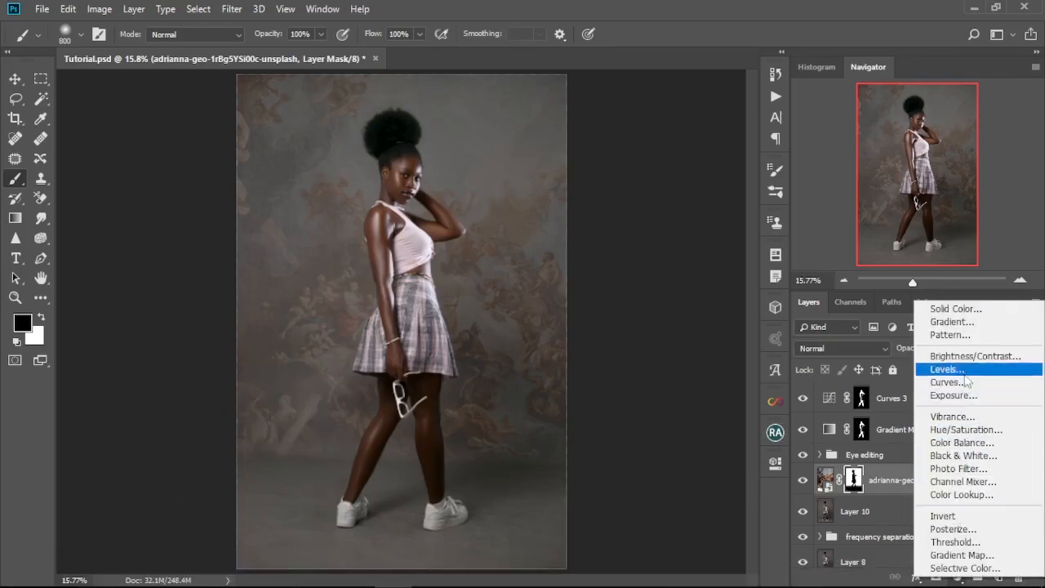
click(964, 370)
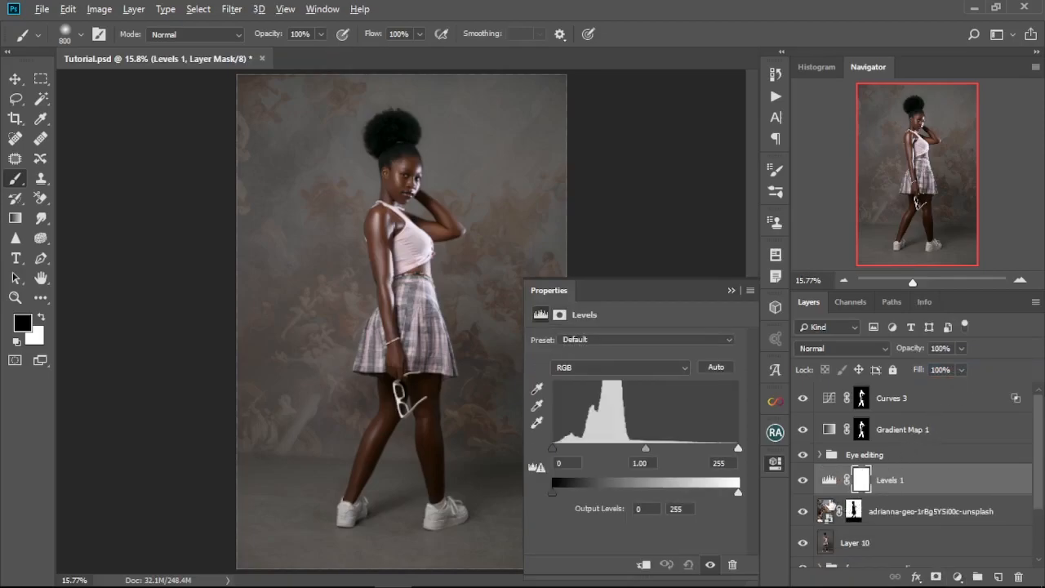
alt+click(830, 497)
drag(720, 494, 631, 495)
click(732, 291)
scroll(731, 293, down, 3)
click(802, 481)
click(802, 481)
Step: Set the painting layer's opacity to 17% and recheck the clipped Levels settings against the full image
click(910, 512)
click(908, 350)
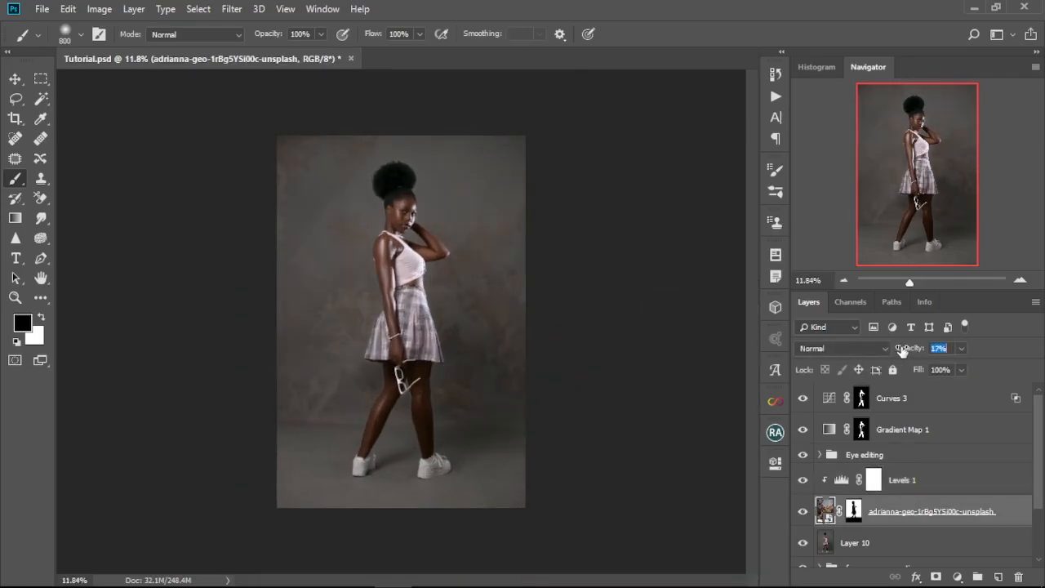
double_click(841, 480)
click(731, 292)
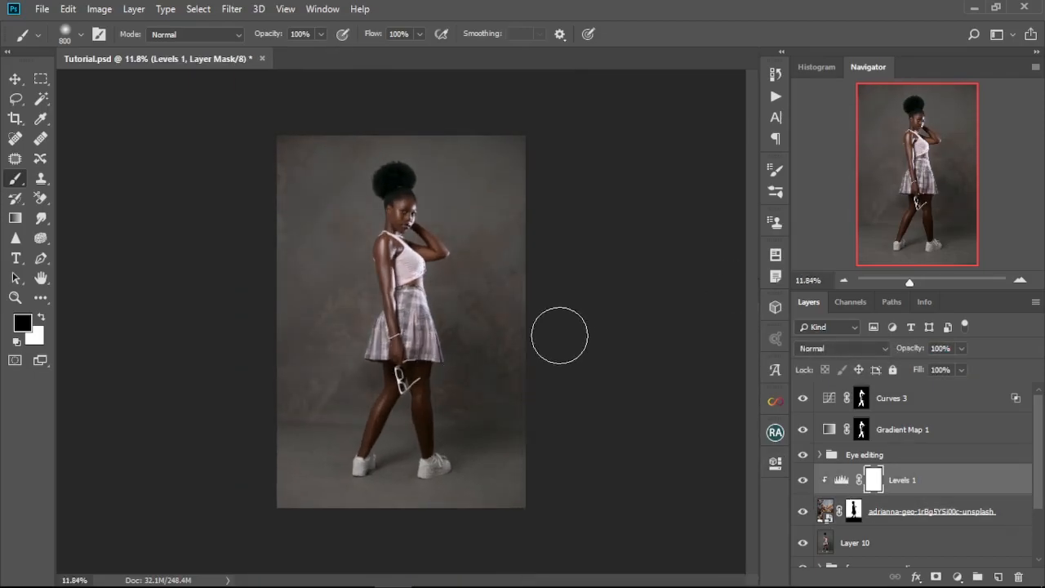
scroll(457, 344, up, 9)
scroll(554, 305, down, 6)
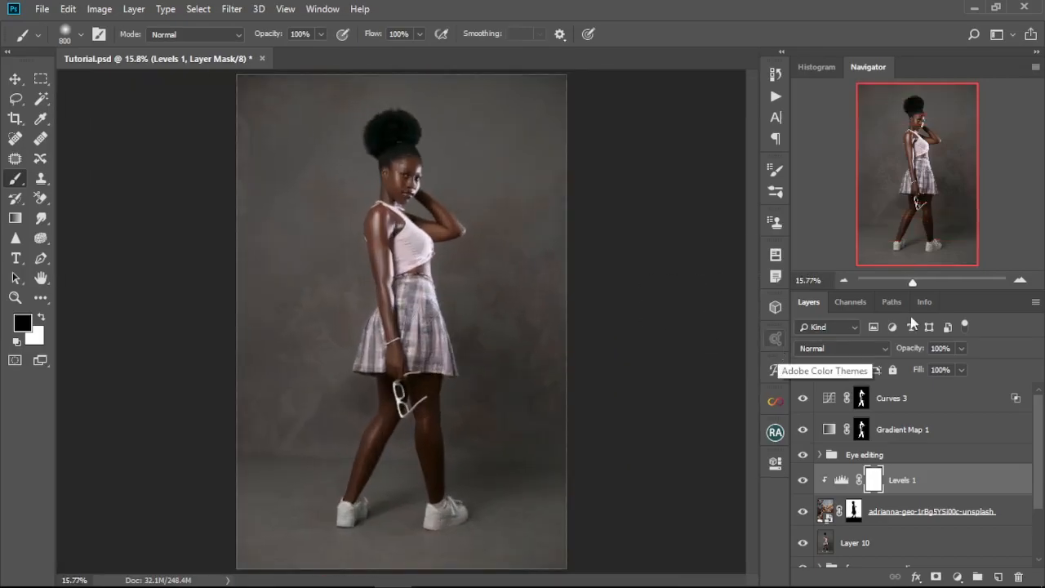
Step: Add a Hue/Saturation adjustment above the clipped Levels layer with Colorize enabled
scroll(857, 490, down, 3)
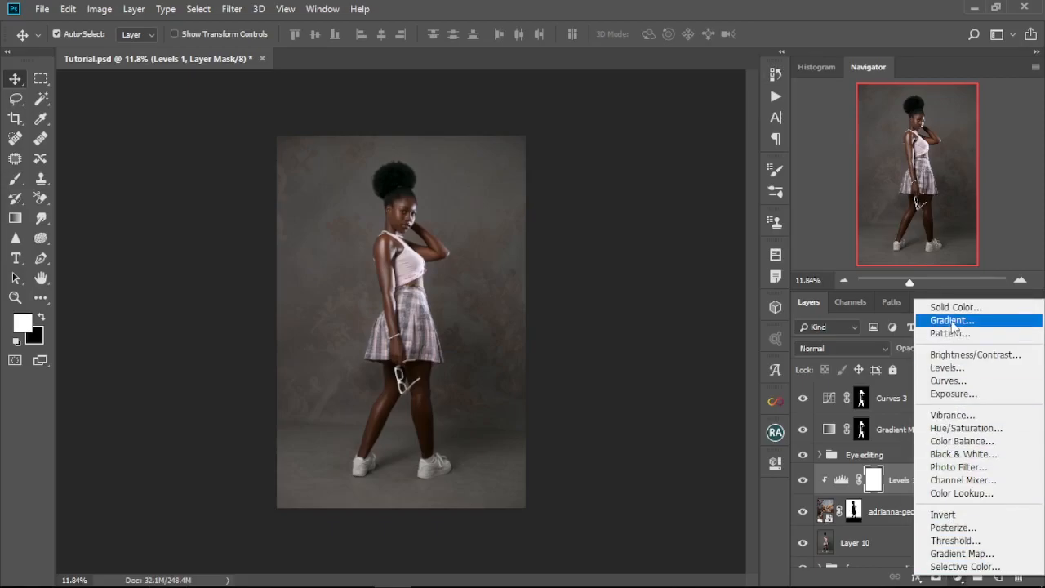
click(955, 428)
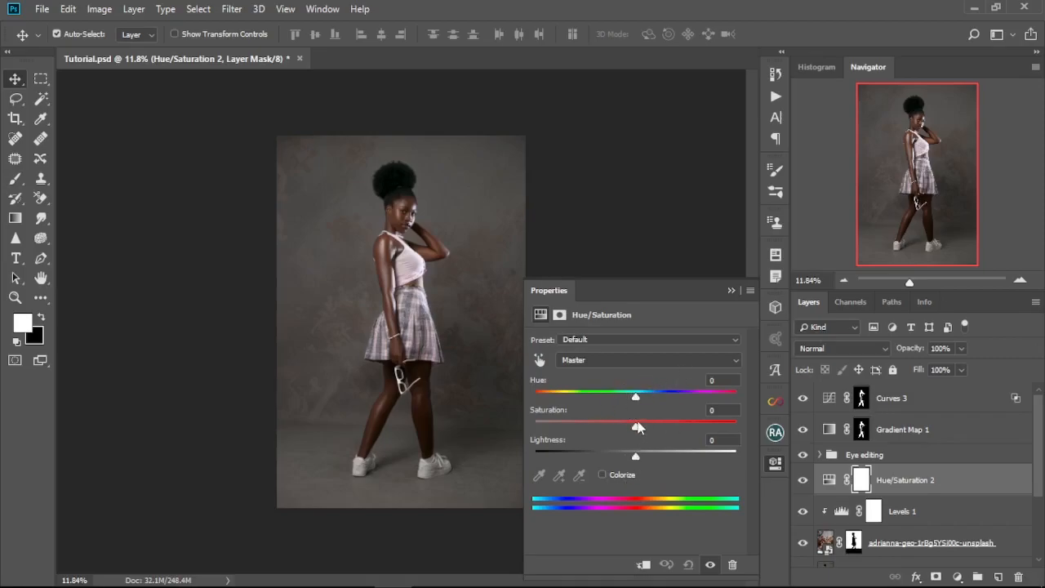
click(605, 473)
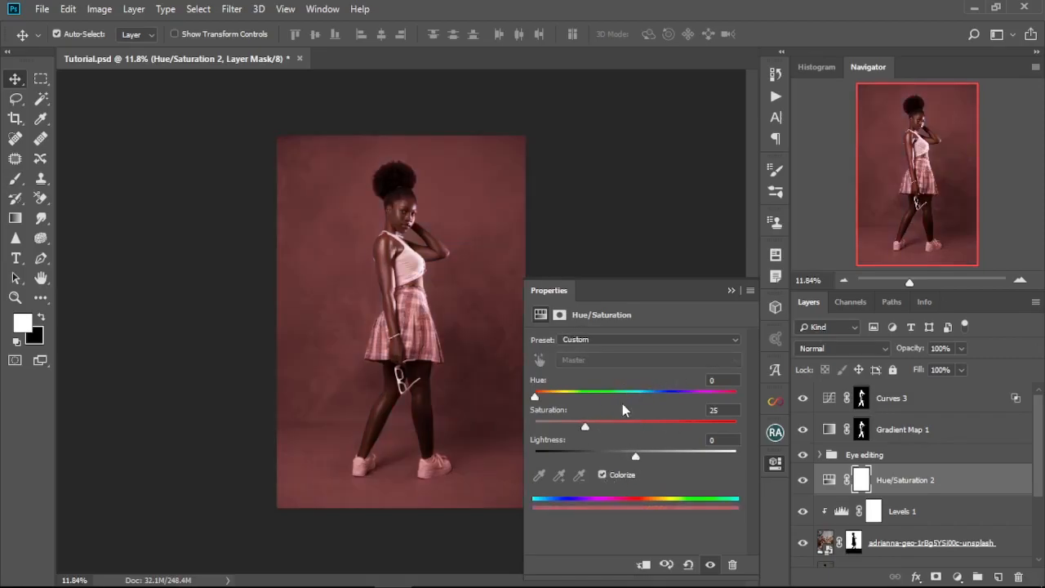
click(730, 292)
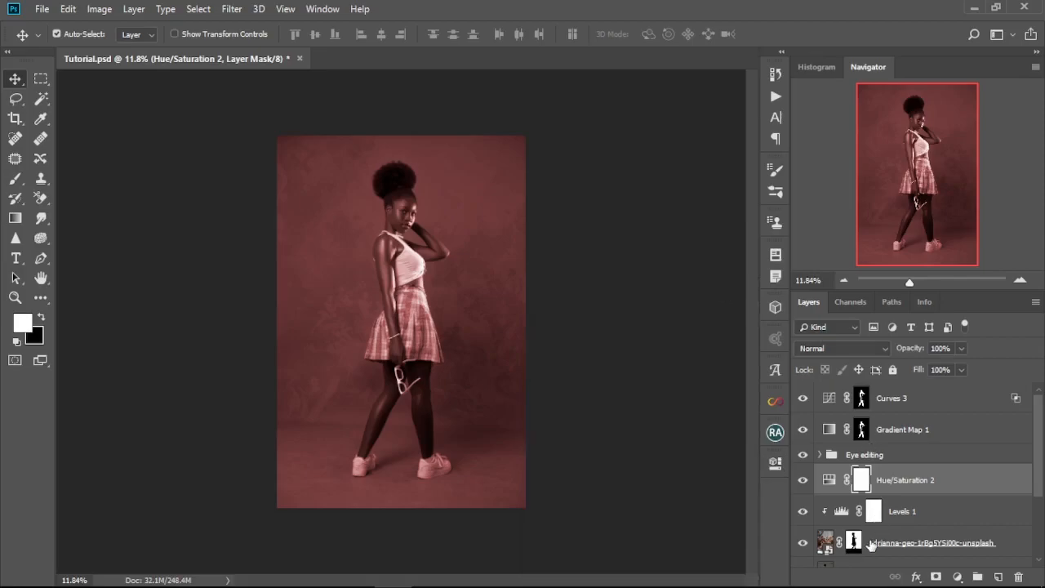
Step: Mask Layer 10 to the figure and copy that mask, inverted, onto the Hue/Saturation layer in place of its blank mask
scroll(873, 545, down, 1)
click(886, 542)
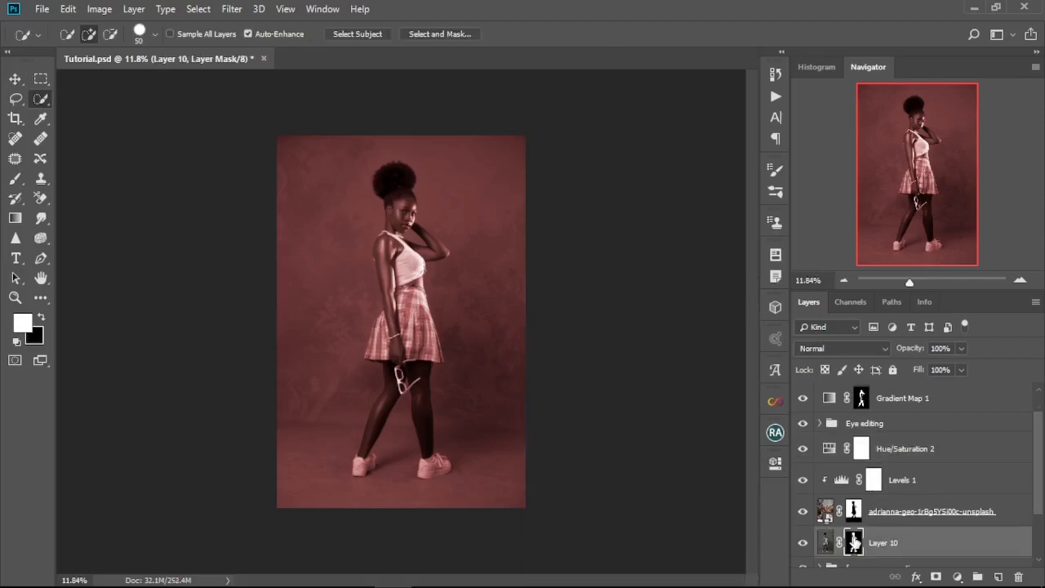
drag(854, 545, 859, 450)
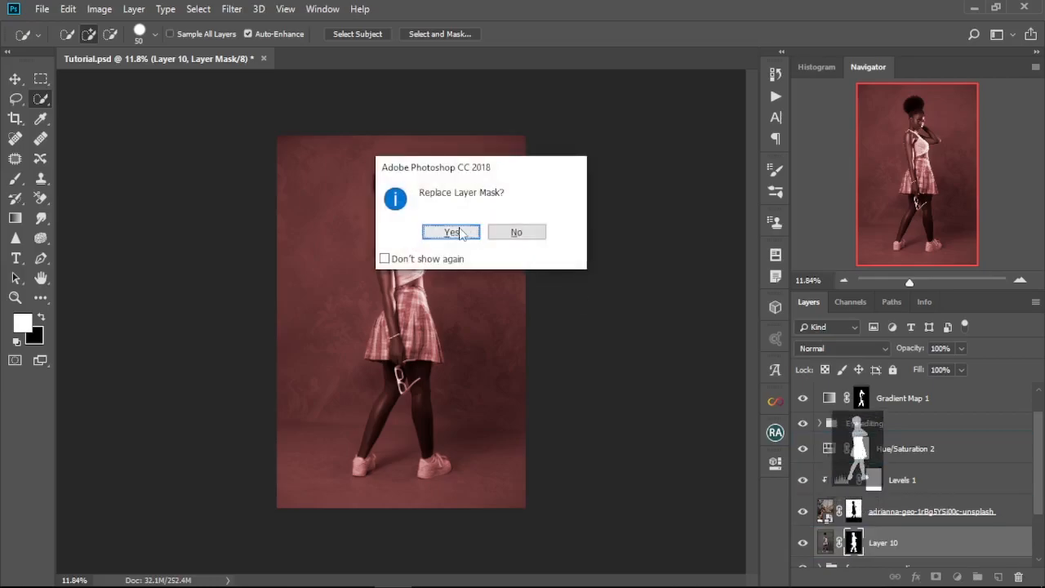
click(455, 232)
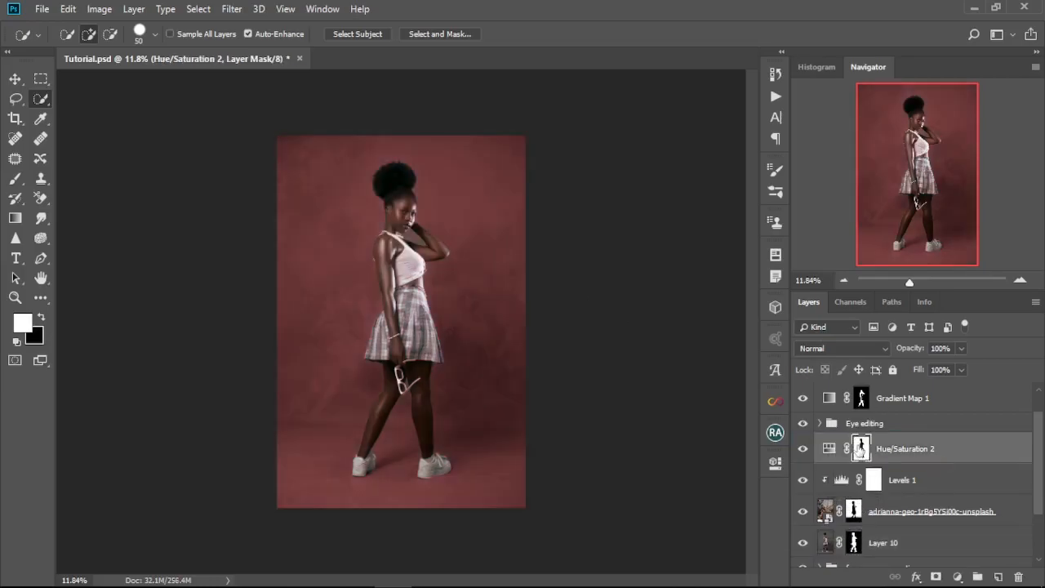
Step: Disable Layer 10's mask and make the Hue/Saturation layer's mask active
right_click(853, 546)
click(885, 407)
click(860, 453)
Step: Paint white on the Hue/Saturation mask with a 50 px brush along the hair's outline to tint its gray fringe
scroll(402, 266, up, 10)
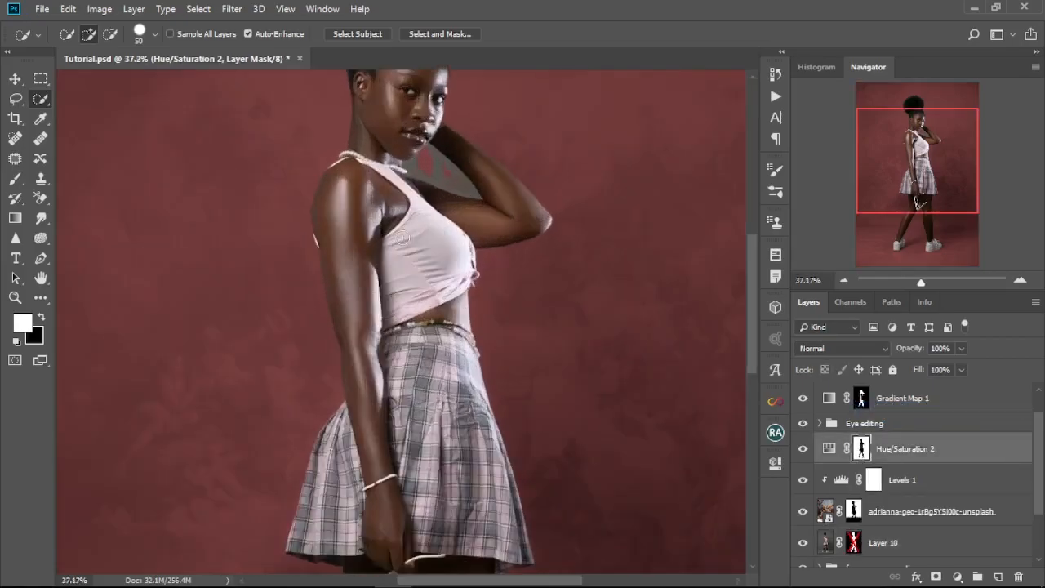
drag(461, 167, 459, 393)
key(b)
key(bracketleft)
key(bracketleft)
key(bracketleft)
key(bracketleft)
key(bracketleft)
key(bracketleft)
key(bracketleft)
key(bracketleft)
key(bracketleft)
key(bracketleft)
key(bracketleft)
key(bracketleft)
key(bracketleft)
key(bracketleft)
key(bracketleft)
scroll(497, 280, up, 1)
drag(497, 280, 497, 420)
drag(459, 184, 455, 260)
key(x)
scroll(492, 236, up, 5)
key(x)
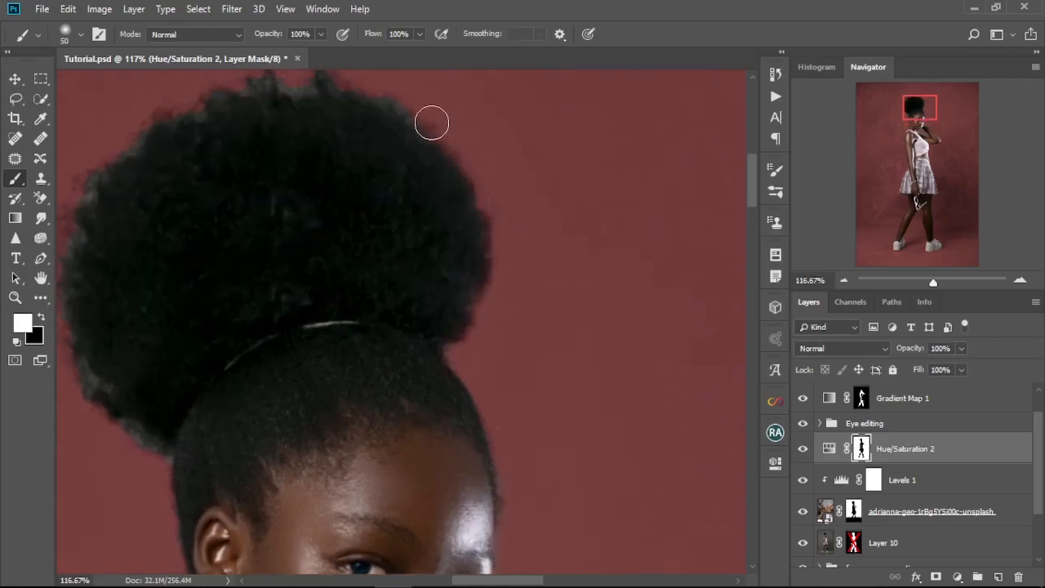
scroll(114, 351, down, 3)
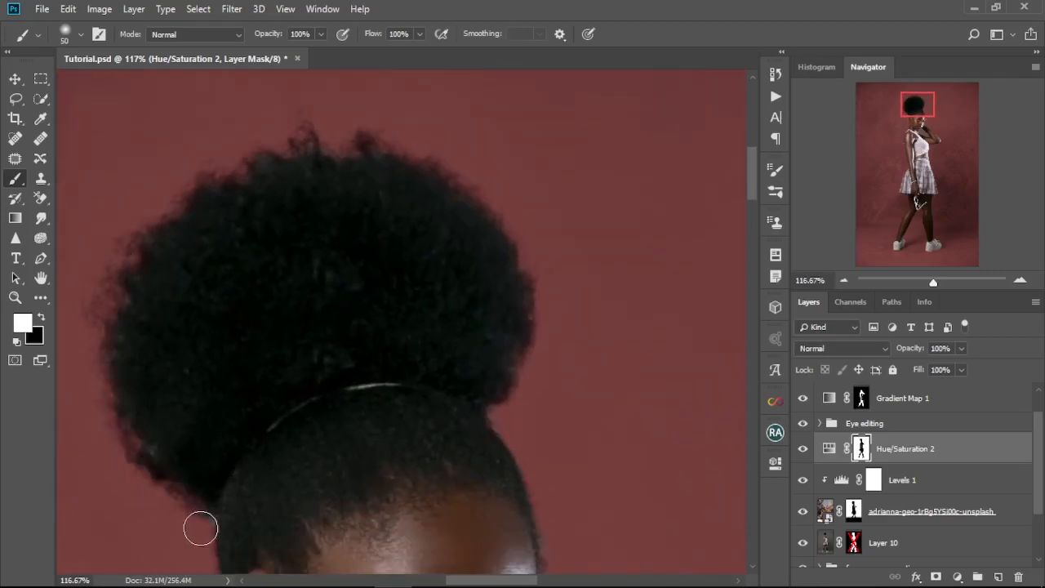
scroll(115, 369, up, 3)
scroll(543, 401, down, 5)
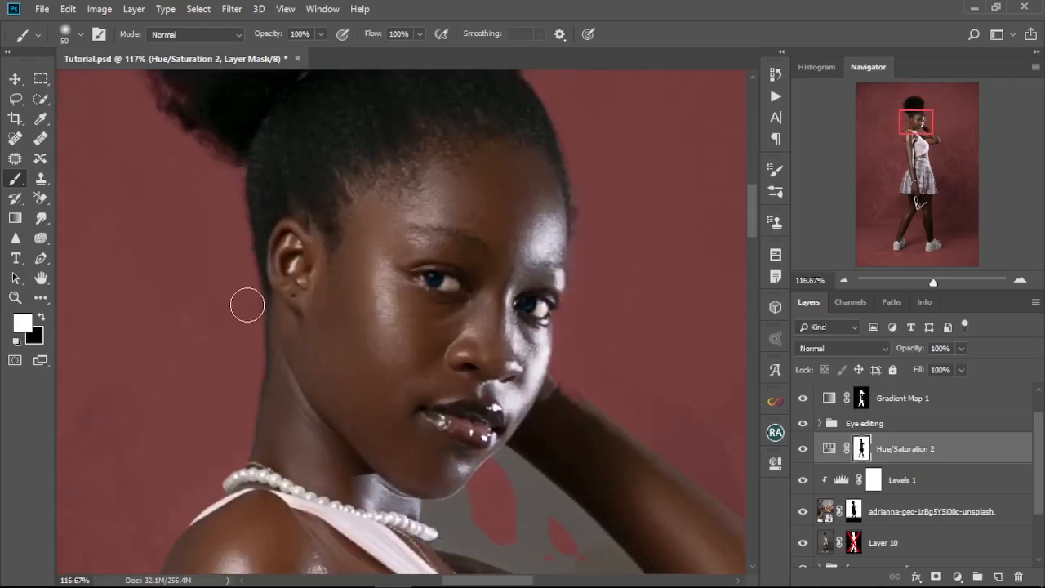
Step: Paint white on the Hue/Saturation mask over the gray gap between neck and raised arm, refining its edges with a 20 px brush
mouse_move(499, 473)
mouse_down()
mouse_move(497, 513)
mouse_move(465, 361)
mouse_move(410, 324)
mouse_move(388, 354)
mouse_move(458, 293)
mouse_move(453, 373)
mouse_move(579, 431)
mouse_move(503, 401)
mouse_move(514, 422)
mouse_move(547, 433)
mouse_move(475, 308)
mouse_move(524, 362)
mouse_up()
key([)
key([)
key([)
scroll(401, 374, up, 3)
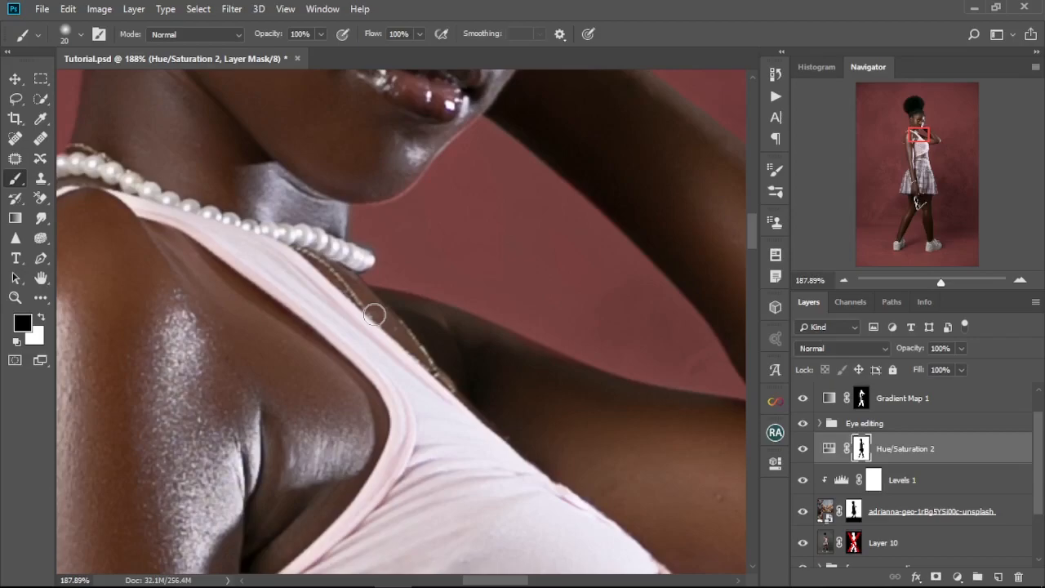
drag(641, 370, 450, 533)
key(x)
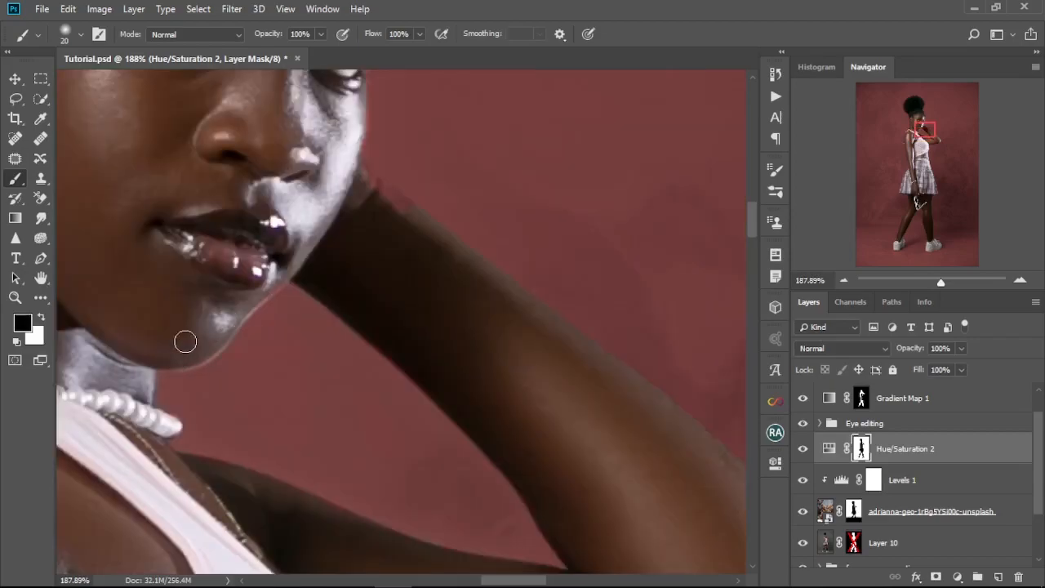
Step: Refine the Hue/Saturation mask around the jaw, raised arm and tied edge of the top, using a brush down to 10 px
drag(184, 343, 231, 436)
key([)
key(])
scroll(359, 245, down, 5)
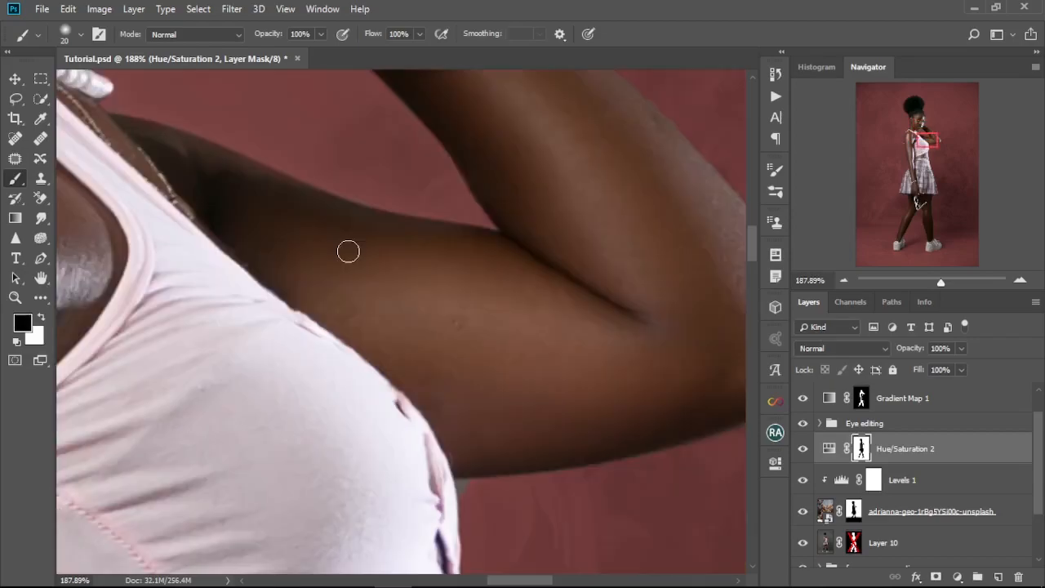
scroll(457, 327, down, 2)
scroll(515, 409, down, 10)
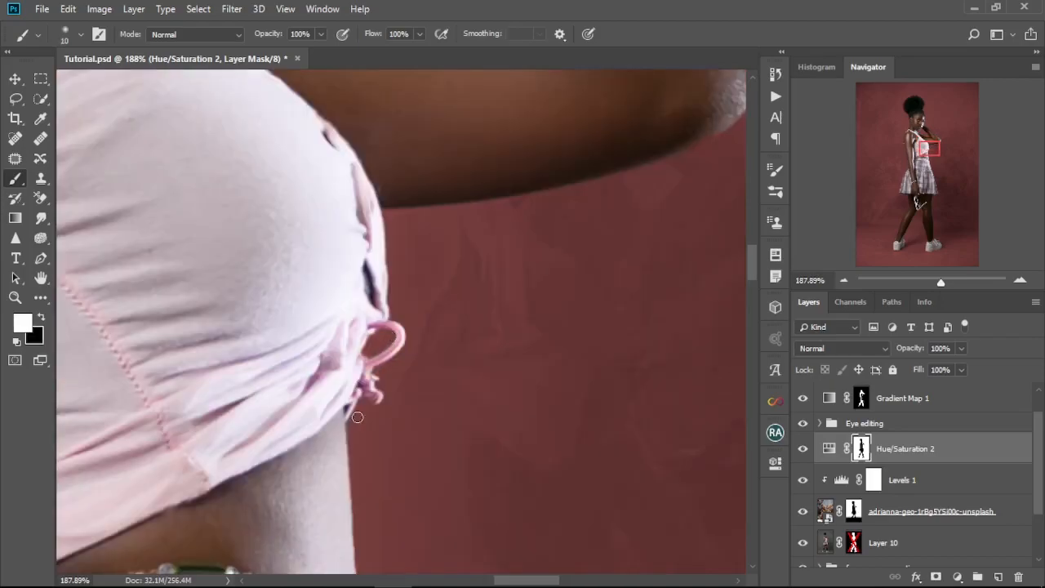
key([)
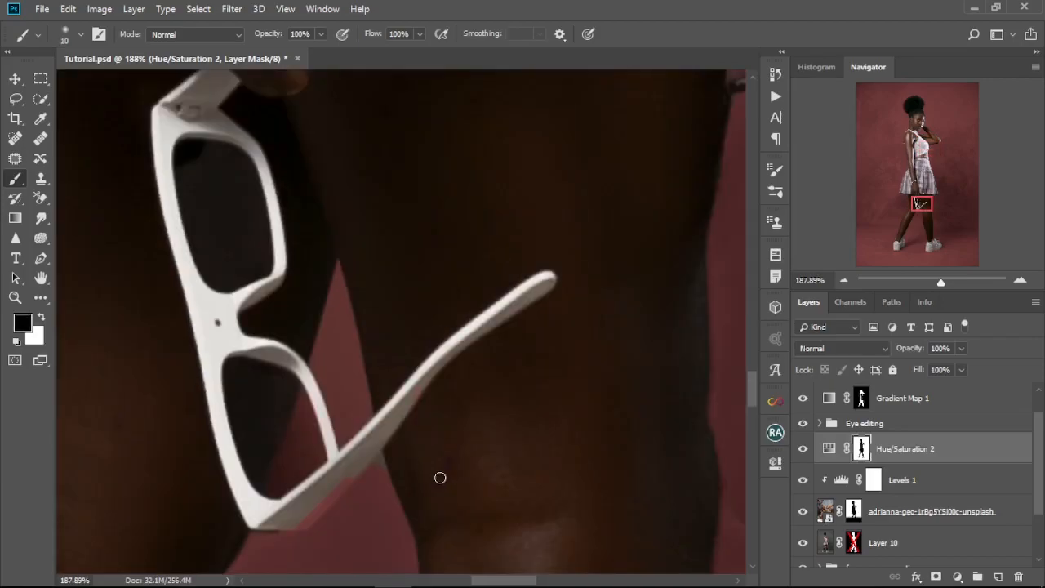
Step: Clean up the Hue/Saturation mask around the sunglasses and the gap between the legs with an 8 px brush, alternating white and black
scroll(439, 477, down, 3)
scroll(440, 477, left, 2)
key(x)
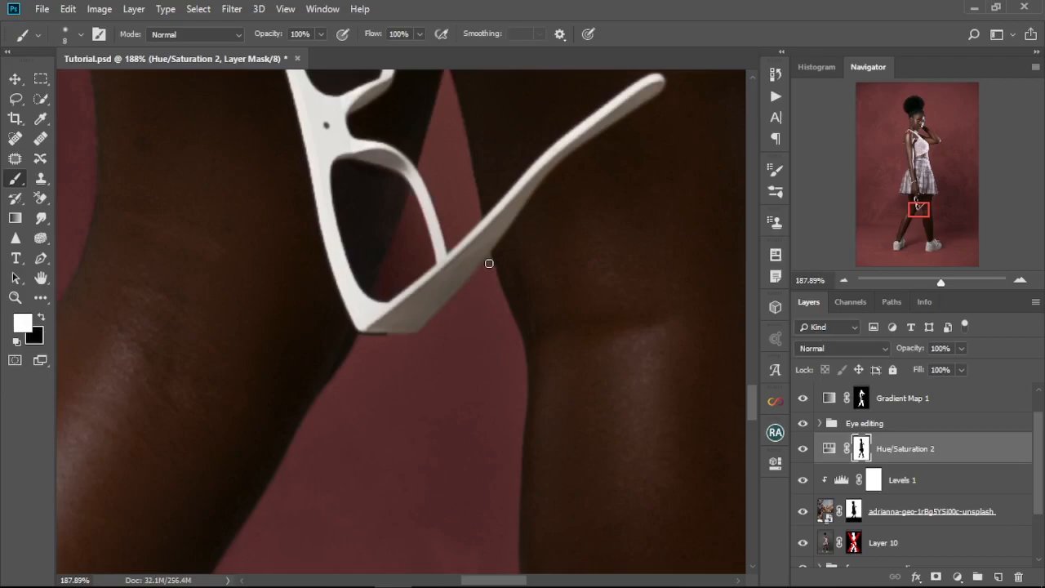
scroll(473, 286, down, 8)
scroll(392, 318, right, 2)
key([)
scroll(408, 338, up, 1)
key(x)
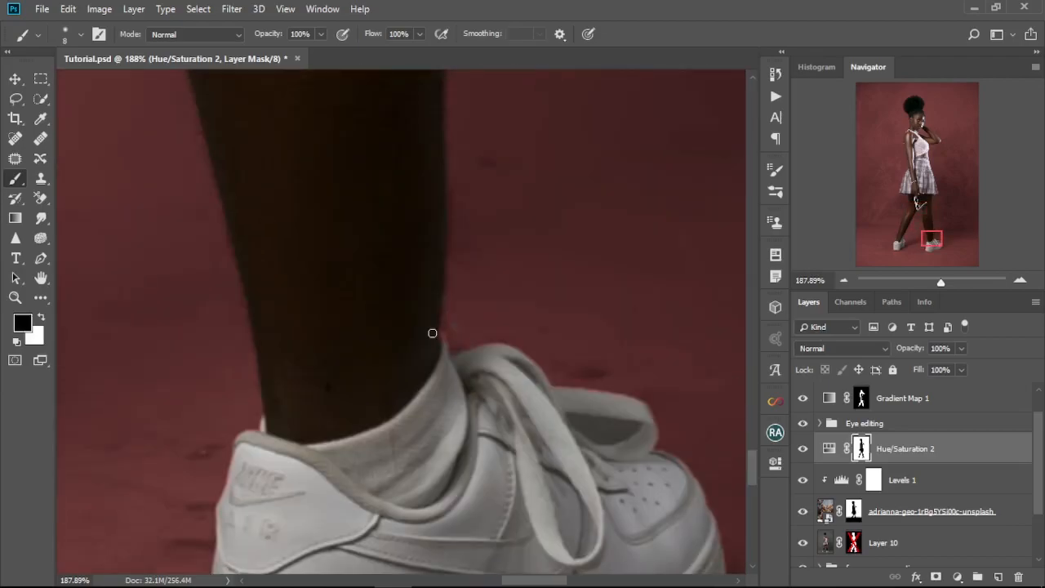
Step: Refine the Hue/Saturation mask along the front ankle, sock and sneaker with the 8 px brush
scroll(546, 338, down, 4)
scroll(546, 338, right, 2)
key(x)
key(x)
scroll(523, 257, down, 3)
scroll(523, 258, left, 2)
drag(420, 419, 523, 380)
mouse_move(348, 435)
mouse_down()
mouse_move(281, 429)
mouse_move(359, 381)
mouse_move(289, 335)
mouse_up()
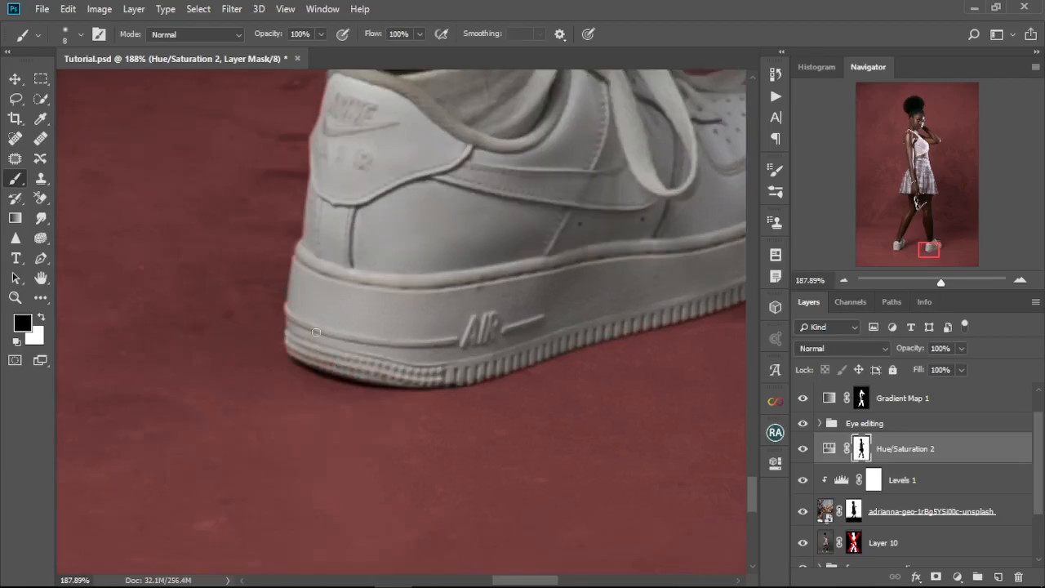
Step: Correct the Hue/Saturation mask around the rear sneaker, painting black over its red-tinted loose lace
scroll(462, 380, left, 5)
scroll(183, 460, up, 2)
key(x)
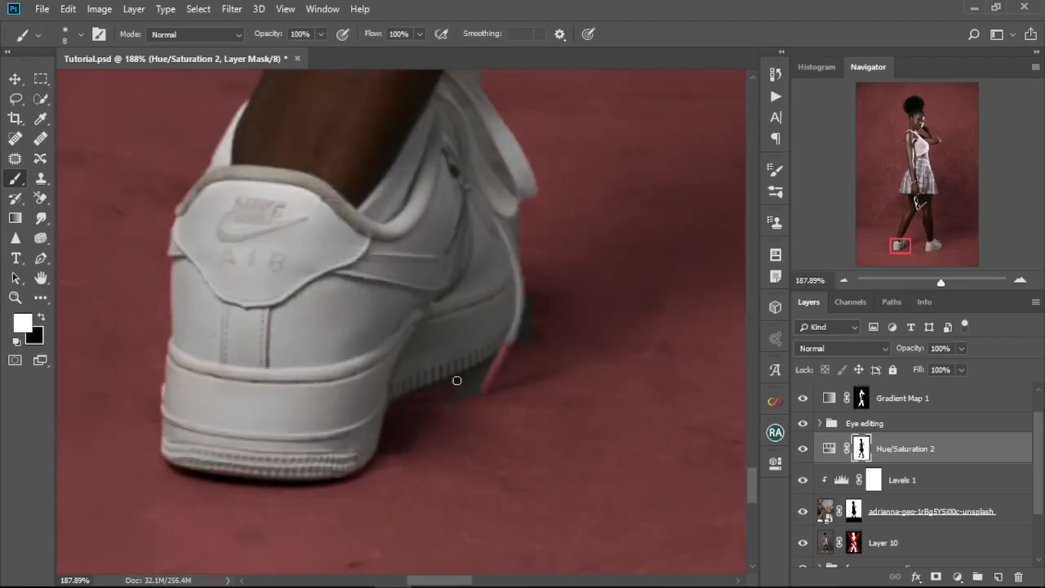
scroll(498, 398, up, 3)
key(x)
drag(530, 321, 488, 409)
Step: Refine the Hue/Saturation mask along the rear leg and the skirt's back edge with a 5 px brush
mouse_move(359, 93)
mouse_down()
mouse_move(427, 431)
mouse_move(352, 471)
mouse_up()
drag(351, 123, 310, 451)
scroll(310, 450, down, 3)
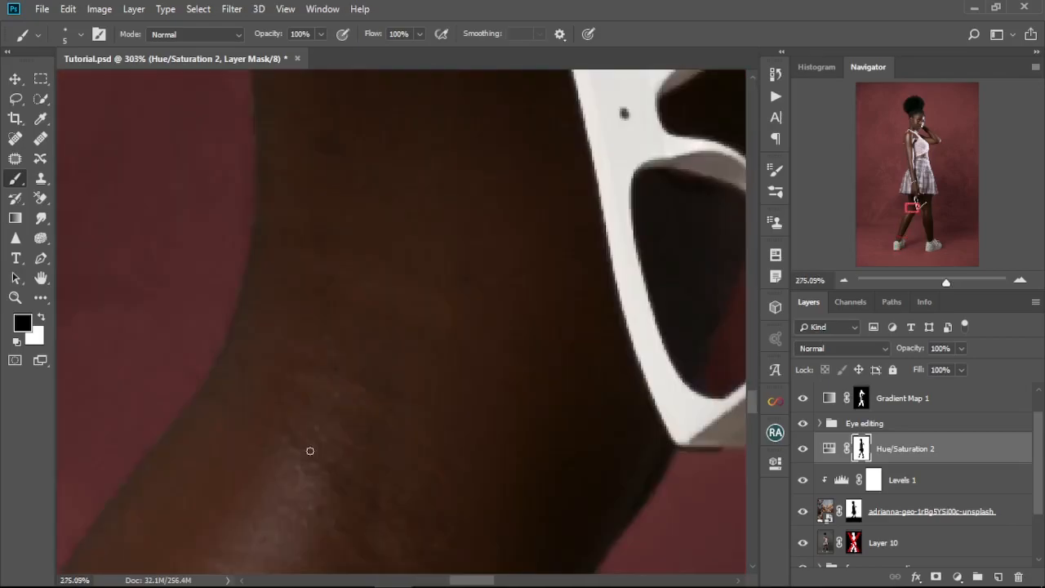
scroll(310, 450, down, 7)
drag(371, 118, 555, 457)
scroll(331, 318, up, 4)
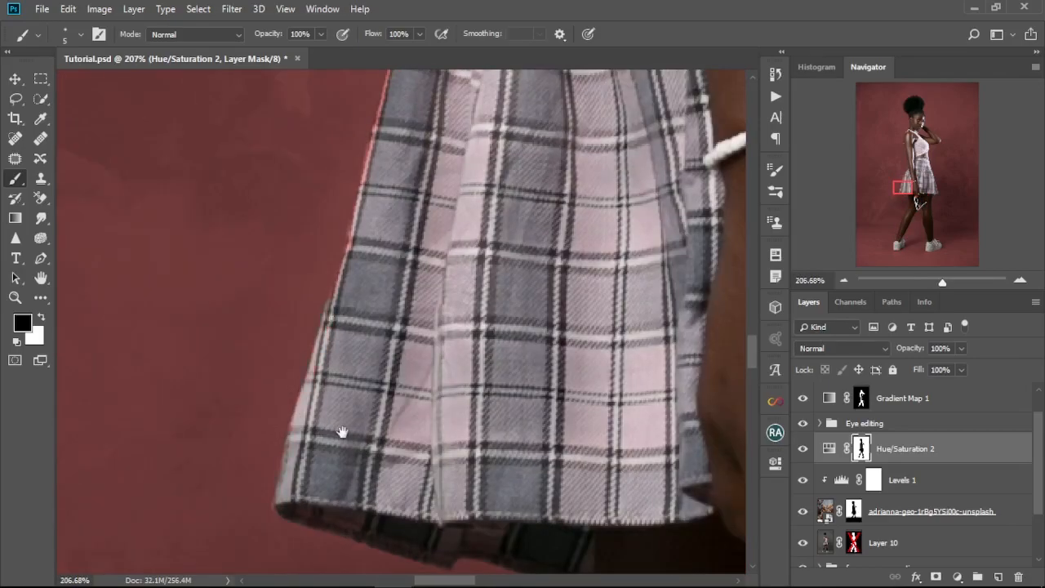
drag(342, 432, 335, 573)
drag(324, 445, 341, 369)
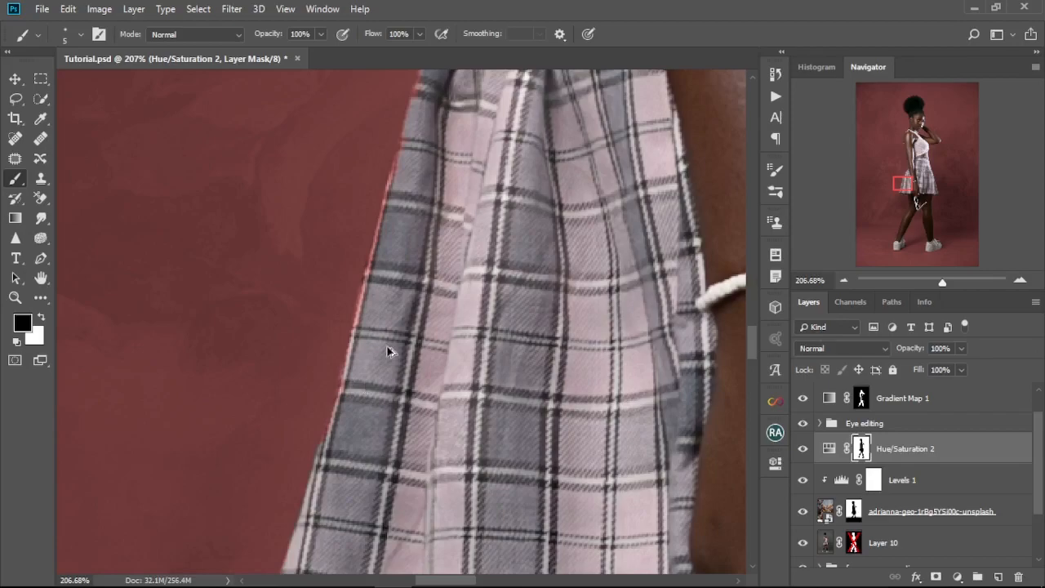
Step: Put the Hue/Saturation layer in Color blending mode, recolor the backdrop a muted blue-gray and lower the lightness slightly
click(829, 448)
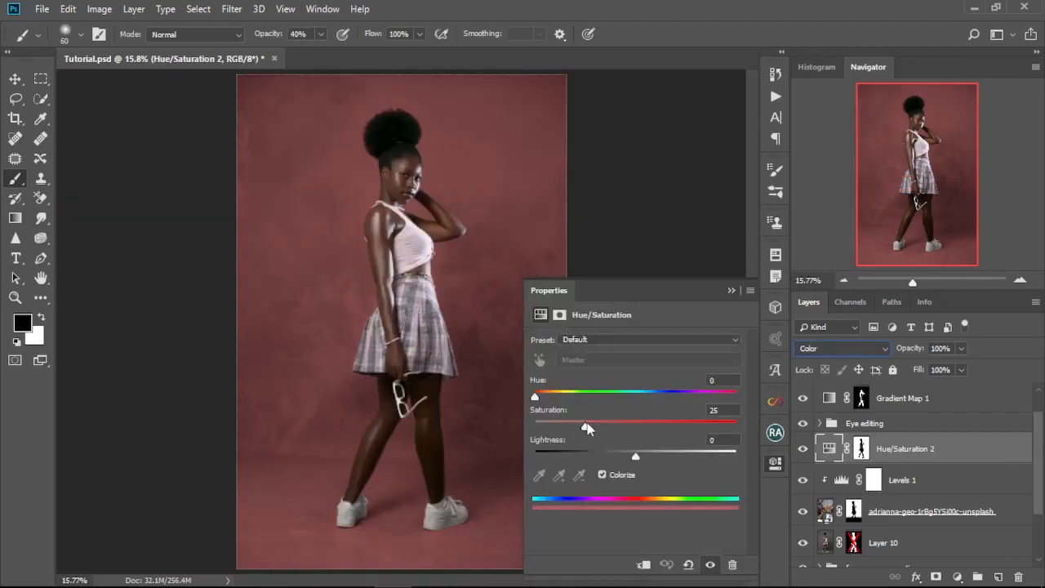
drag(586, 427, 623, 429)
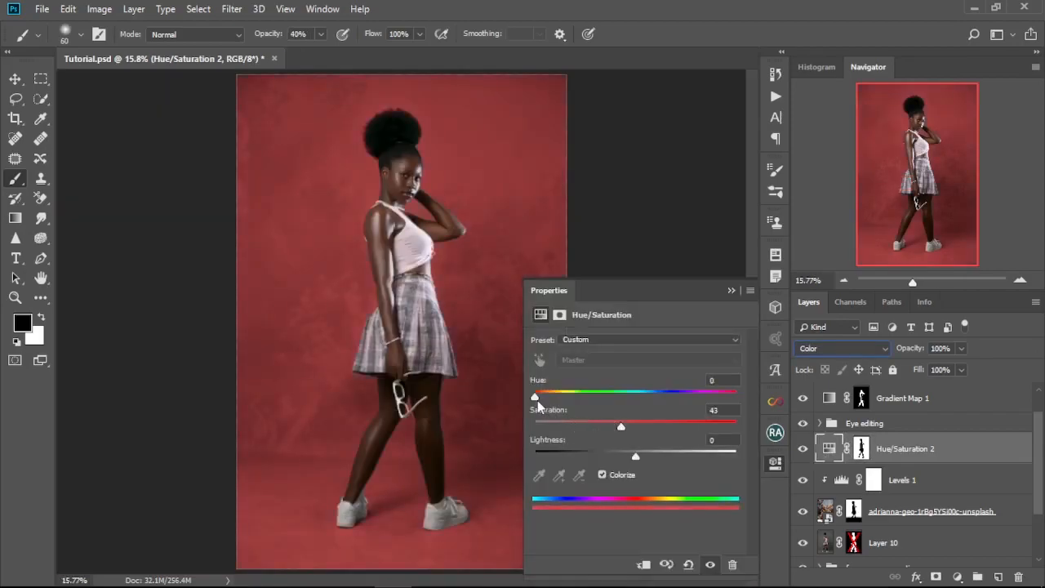
drag(537, 399, 575, 429)
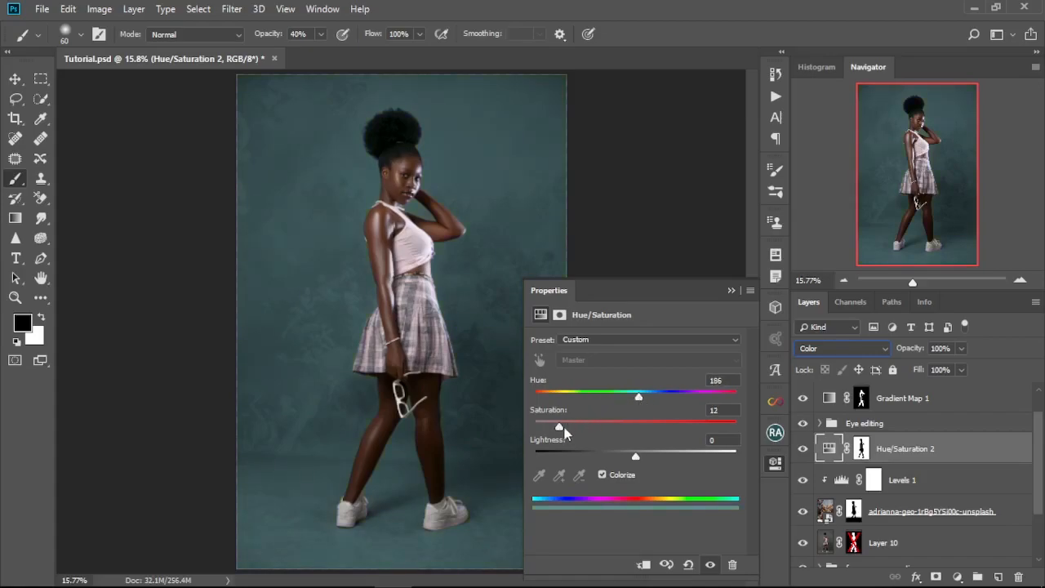
drag(657, 397, 654, 398)
click(731, 290)
double_click(828, 449)
mouse_move(636, 457)
mouse_down()
mouse_move(564, 457)
mouse_move(623, 457)
mouse_up()
Step: Add a Levels layer clipped to the Hue/Saturation layer, set it to Multiply and lower its white output level to 201
click(957, 577)
click(958, 367)
alt+click(834, 463)
click(842, 348)
click(821, 53)
drag(737, 493, 737, 493)
drag(552, 493, 608, 492)
drag(737, 493, 699, 493)
drag(593, 493, 552, 493)
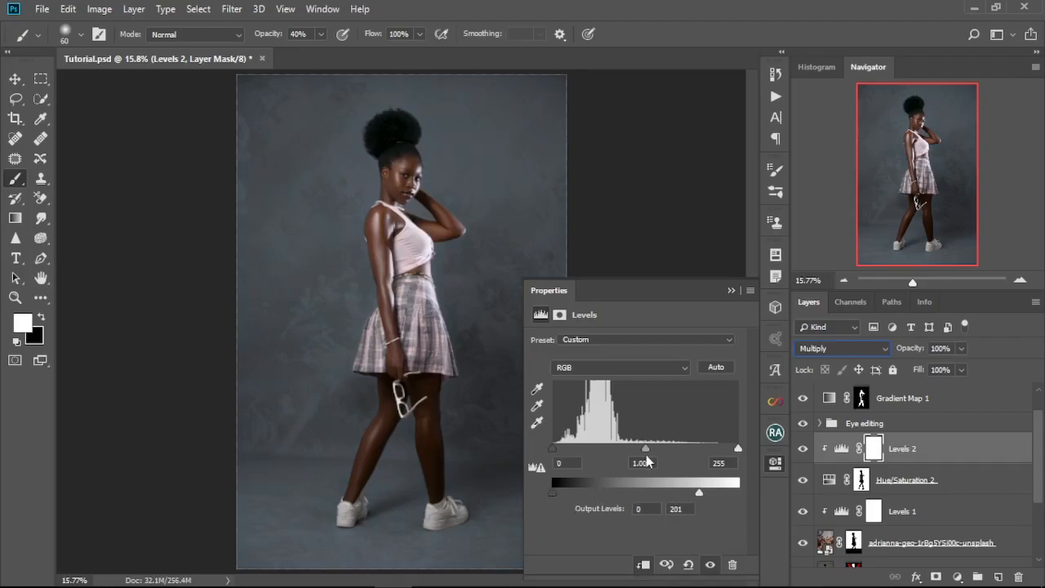
Step: Switch the clipped Levels 2 layer to Normal blending and readjust its black and white output levels
click(803, 448)
click(803, 449)
click(842, 348)
mouse_move(698, 493)
mouse_down()
mouse_move(738, 493)
mouse_move(701, 493)
mouse_up()
click(814, 6)
drag(552, 493, 590, 493)
click(800, 514)
click(732, 290)
click(23, 84)
alt+click(24, 86)
scroll(284, 320, down, 2)
scroll(283, 320, up, 5)
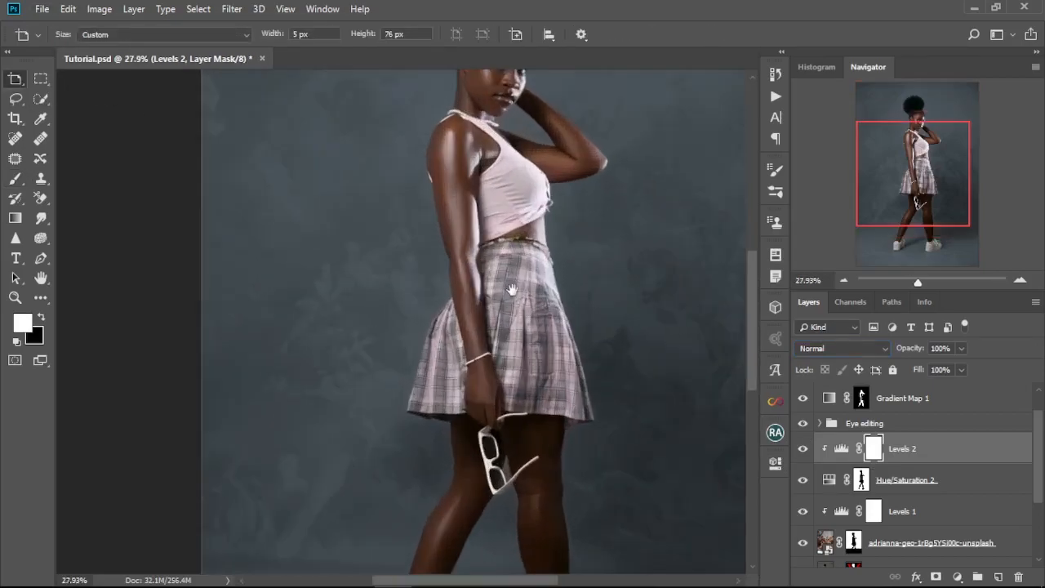
key(v)
scroll(656, 390, down, 4)
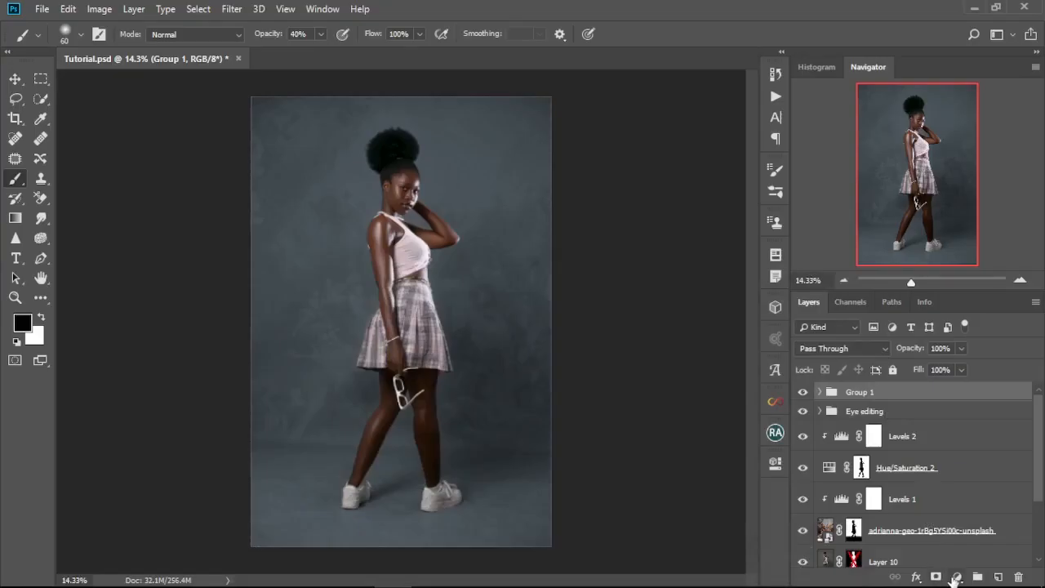
Step: Add a Selective Color adjustment layer above Group 1, adjust its Blacks and slightly reduce magenta in the Neutrals
click(957, 579)
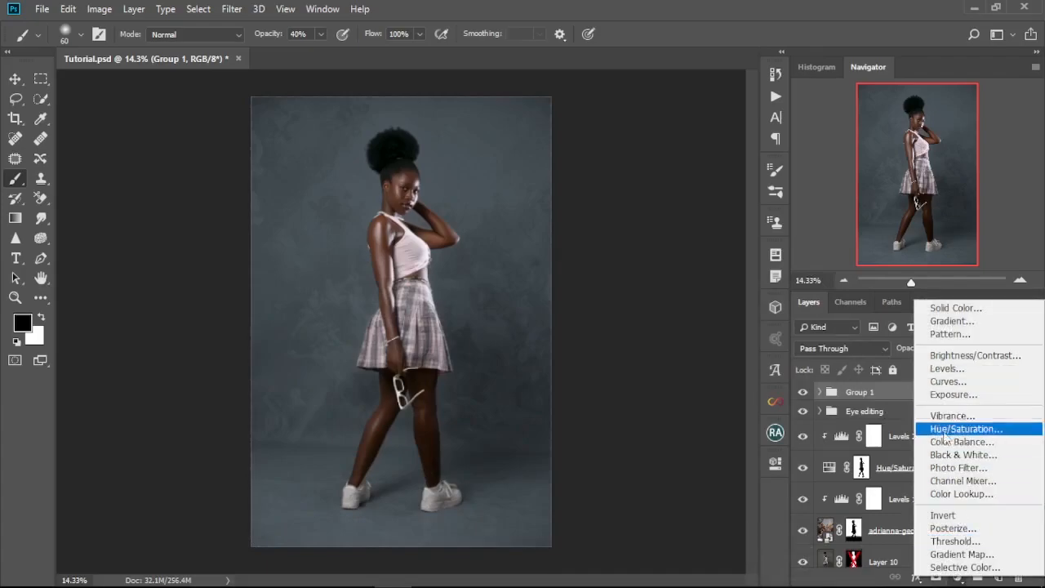
click(963, 566)
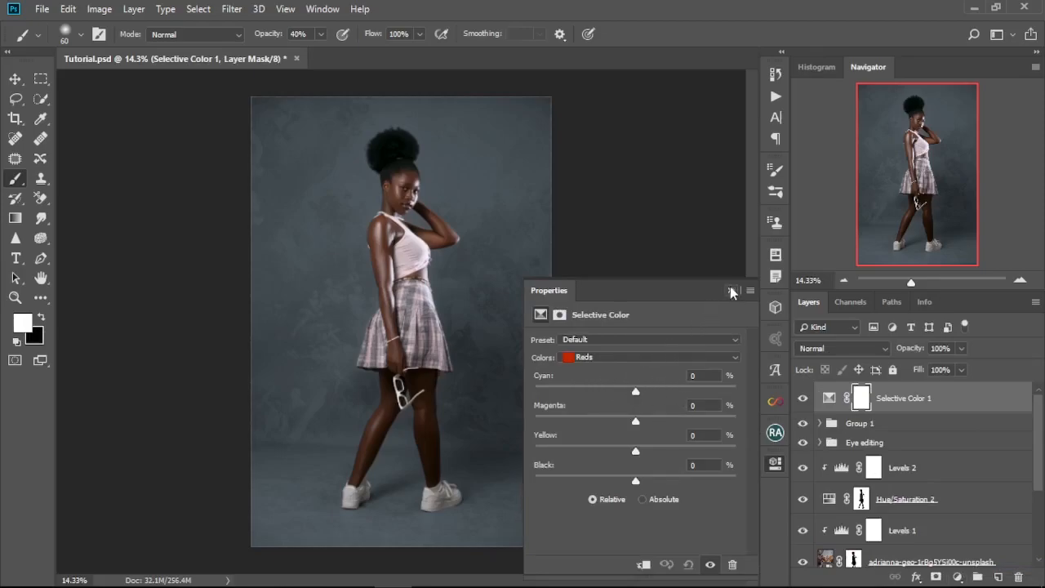
click(724, 361)
click(613, 472)
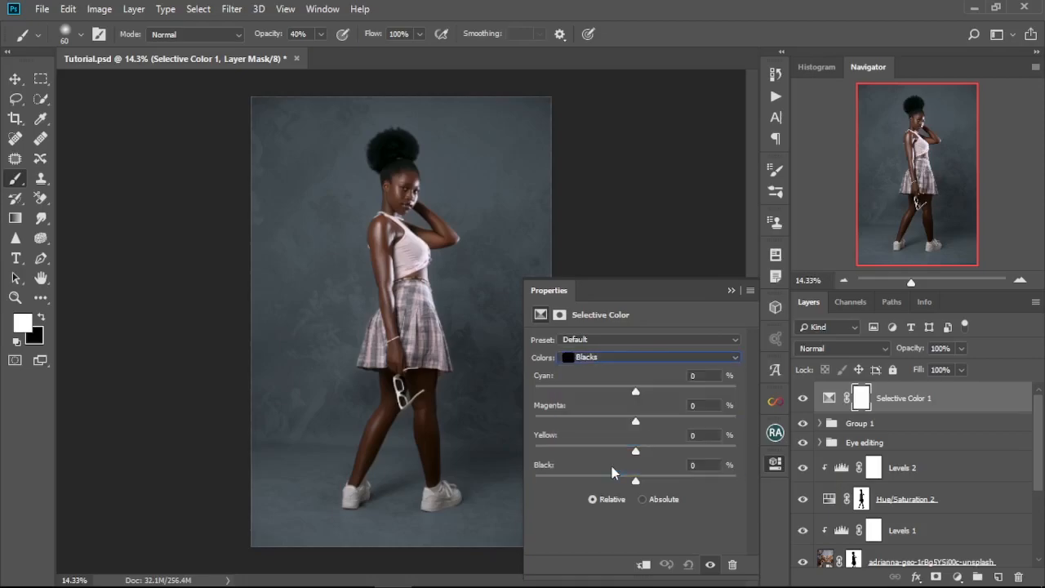
mouse_move(634, 481)
mouse_down()
mouse_move(645, 453)
mouse_move(630, 455)
mouse_move(634, 481)
mouse_up()
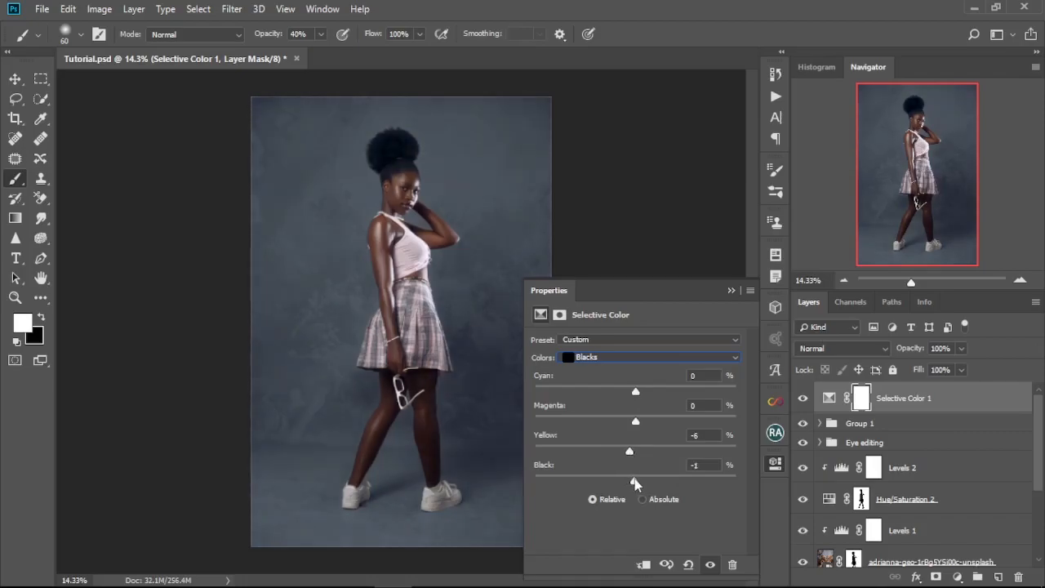
click(641, 357)
click(642, 476)
drag(635, 420, 630, 422)
Step: Set the Selective Color Whites to yellow -3 and black -23, and adjust the Yellows range
click(641, 357)
click(629, 448)
drag(630, 451, 626, 451)
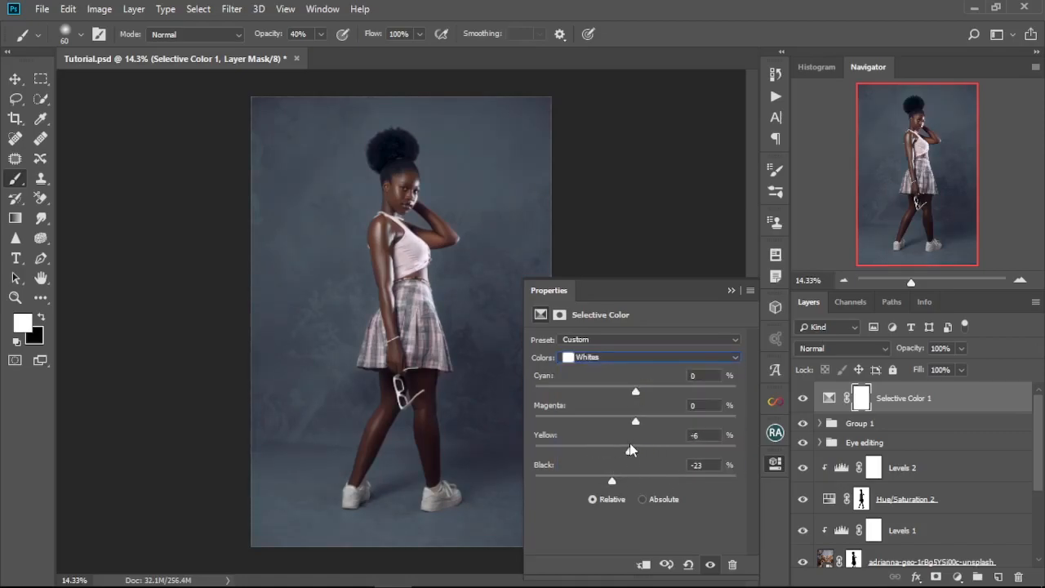
click(681, 357)
click(629, 385)
drag(634, 391, 612, 452)
Step: Set the Selective Color Reds to magenta +7 and yellow -13, adjust their cyan and lower their black
click(653, 356)
click(621, 371)
drag(660, 426, 643, 428)
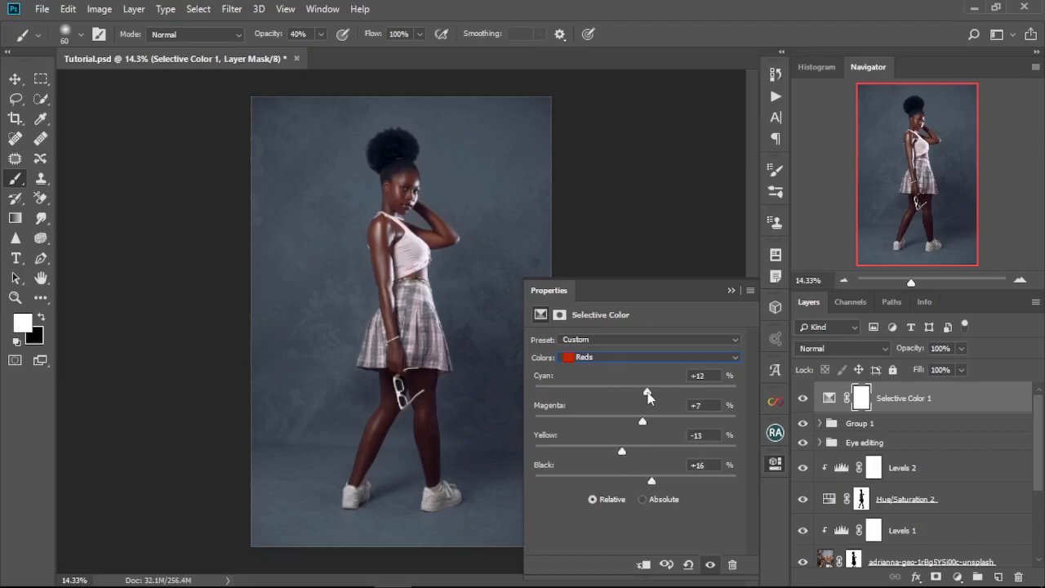
drag(651, 480, 617, 481)
Step: Set the Selective Color Blacks to magenta +1 and yellow -5, with small adjustments to cyan and black
click(653, 357)
click(621, 464)
drag(636, 451, 636, 421)
drag(635, 392, 637, 394)
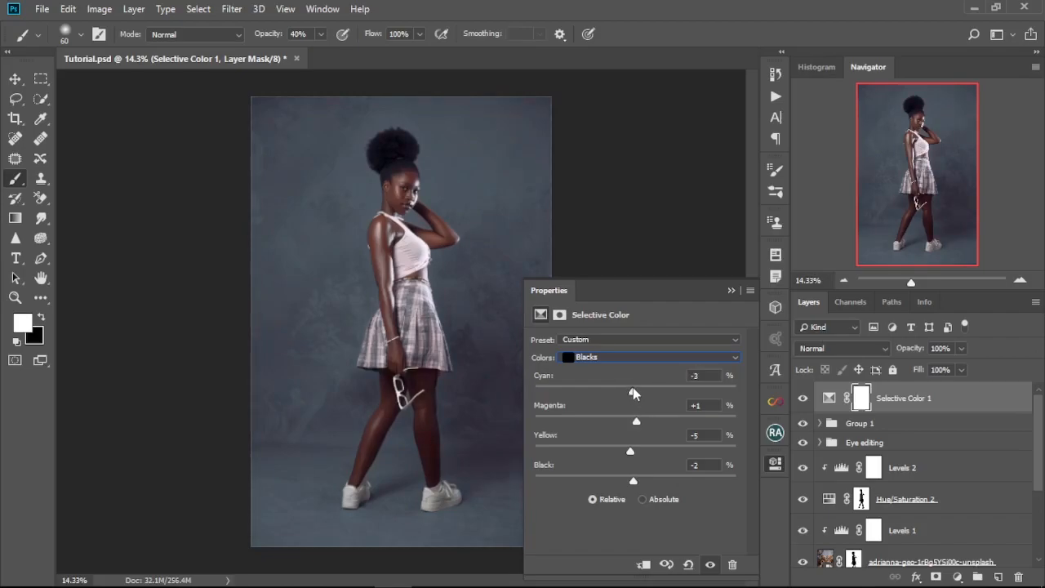
drag(633, 480, 635, 478)
click(732, 292)
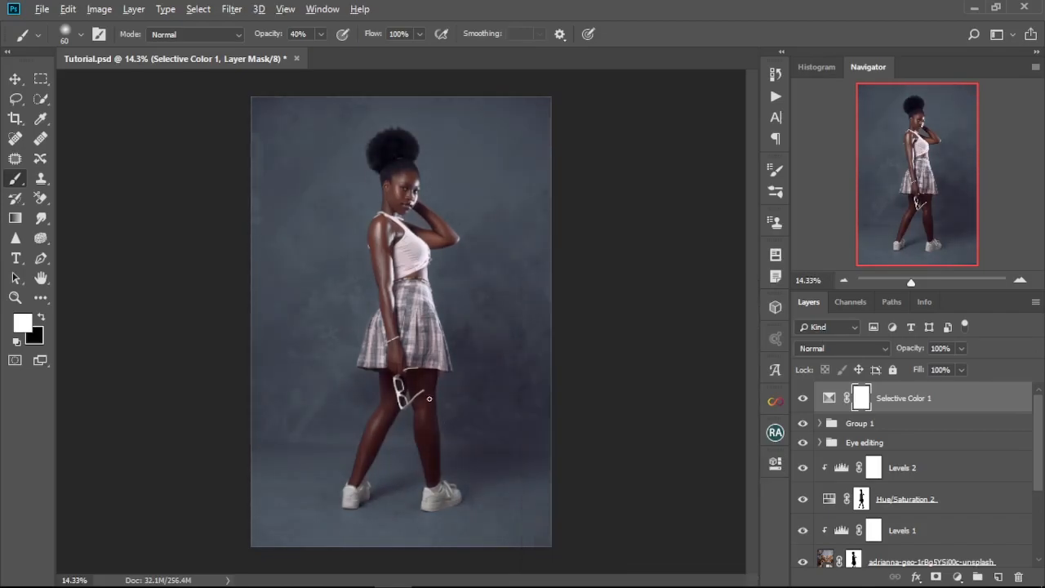
Step: Add a reversed radial black-to-transparent Gradient Fill layer directly above Group 1 as a vignette
scroll(429, 396, down, 3)
scroll(429, 376, up, 1)
click(920, 428)
click(957, 576)
click(951, 325)
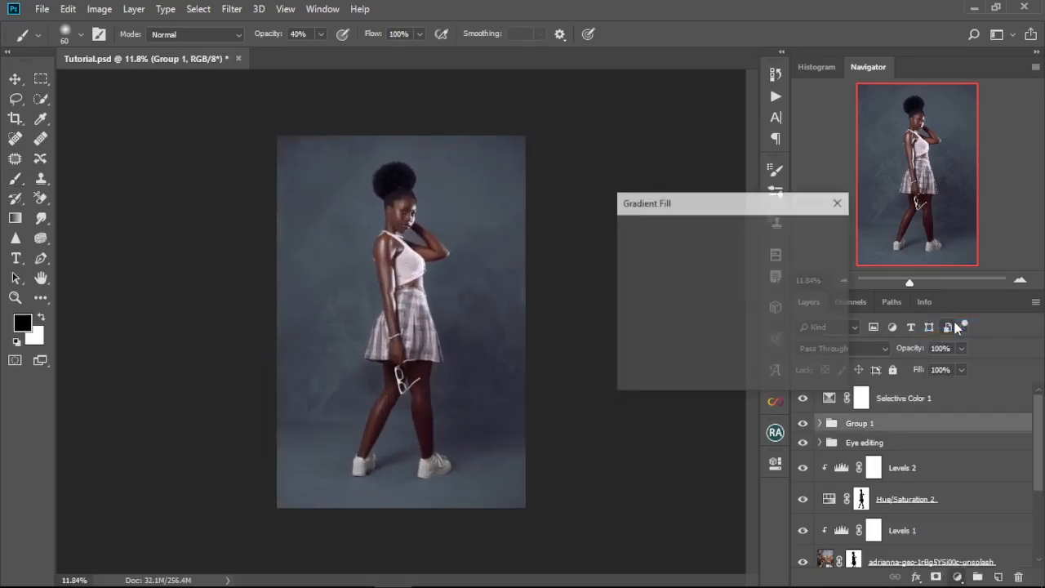
click(701, 257)
click(694, 285)
click(674, 335)
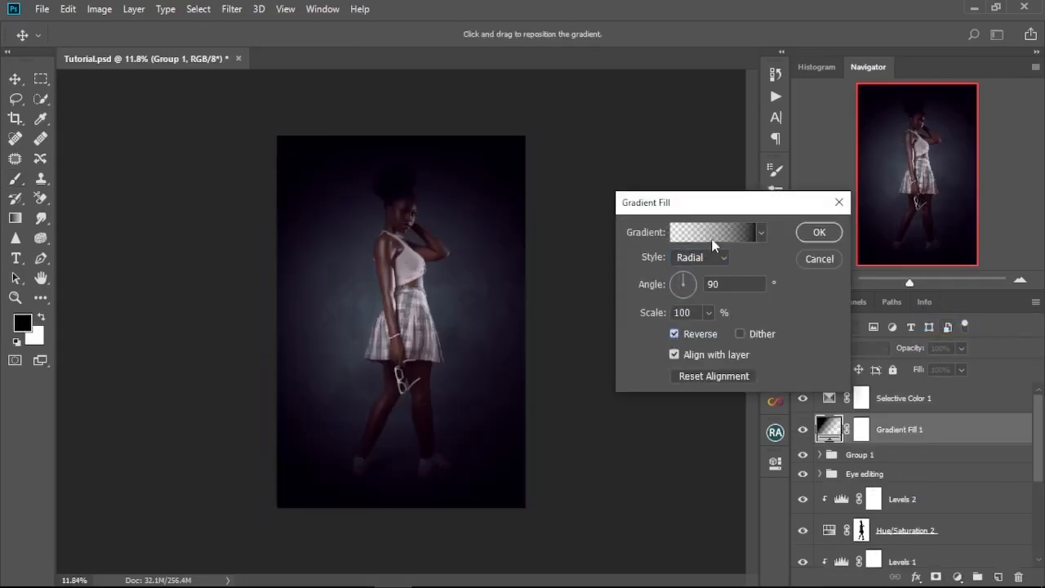
Step: Set the gradient fill's scale to 300% and move its transparent opacity stop to location 71%
drag(677, 315, 673, 315)
text(300)
click(710, 232)
drag(958, 311, 874, 311)
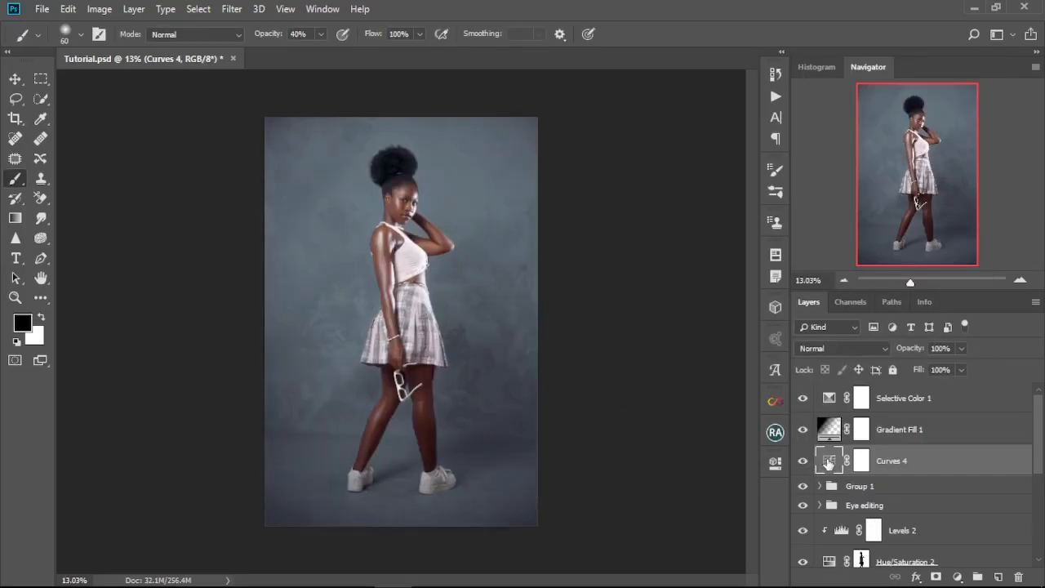
Step: Shape the Curves 4 adjustment with a shadow point and a raised highlight point to brighten the image and add contrast, and compare its effect
double_click(828, 463)
drag(603, 494, 602, 498)
mouse_move(648, 439)
mouse_down()
mouse_move(657, 427)
mouse_move(649, 437)
mouse_up()
drag(602, 497, 602, 498)
drag(649, 436, 651, 432)
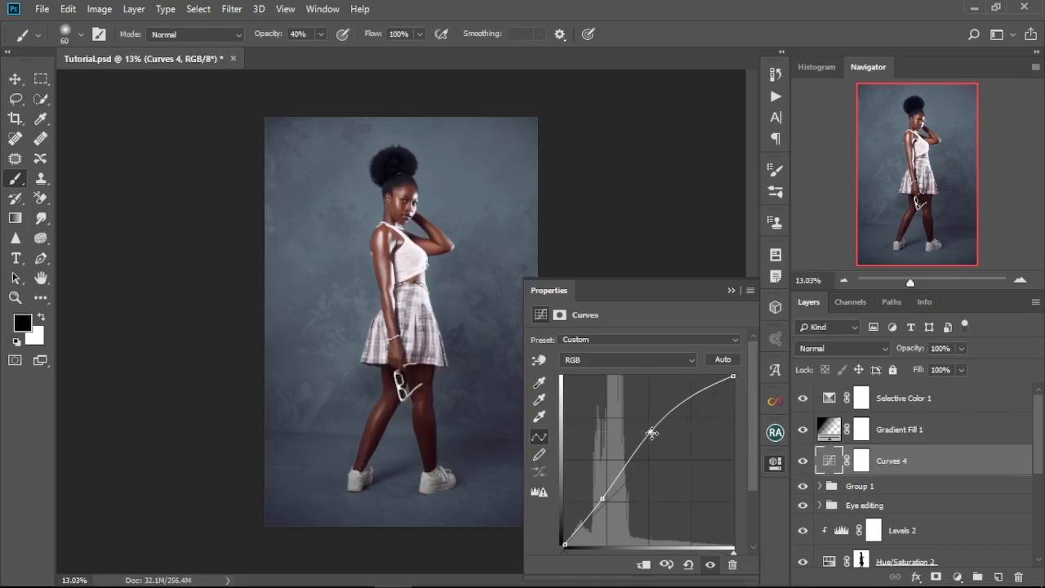
click(802, 464)
click(802, 463)
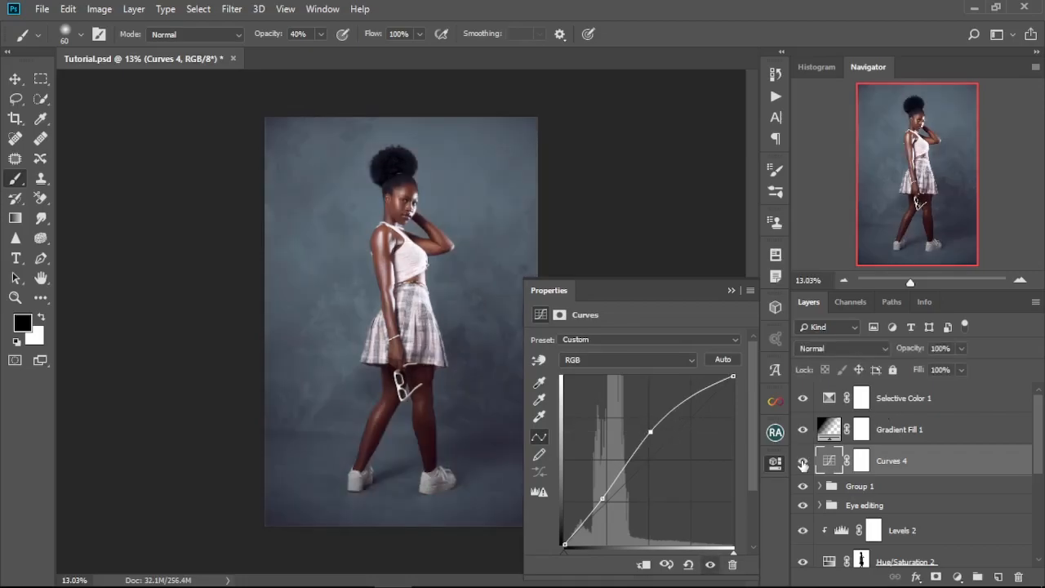